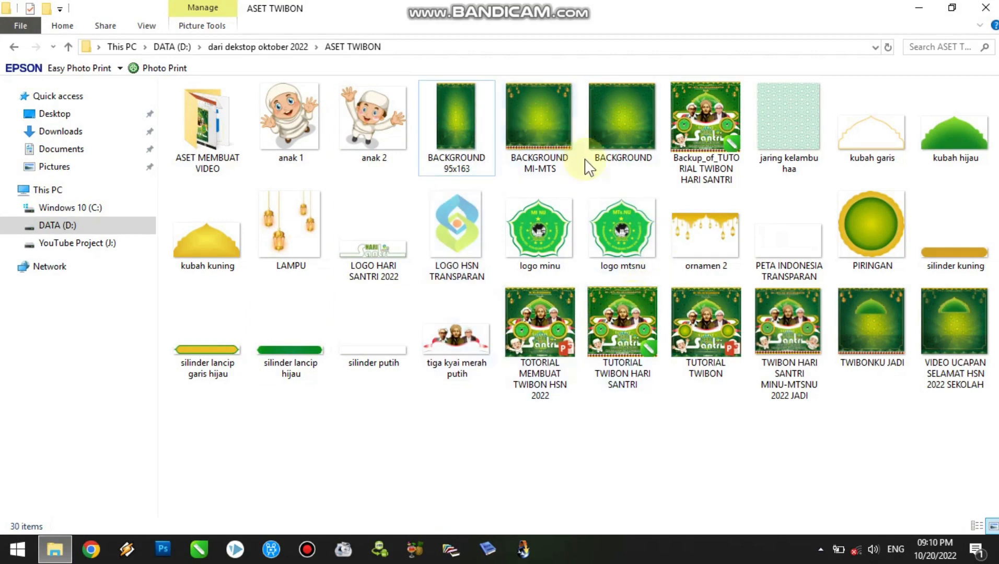
Step: Open PowerPoint 2016 and create a blank presentation
{"action": "key", "text": "super+d"}
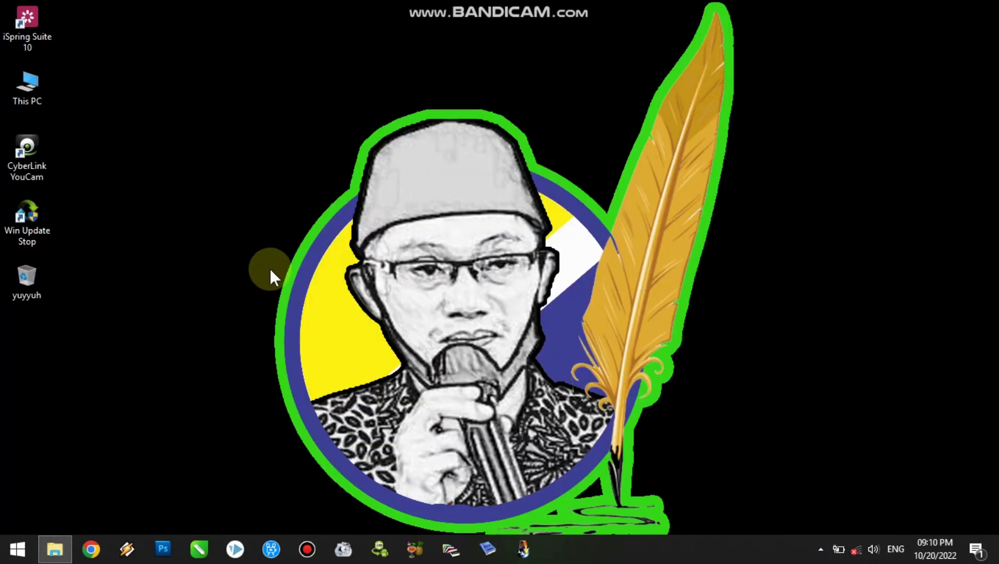
{"action": "key", "text": "super"}
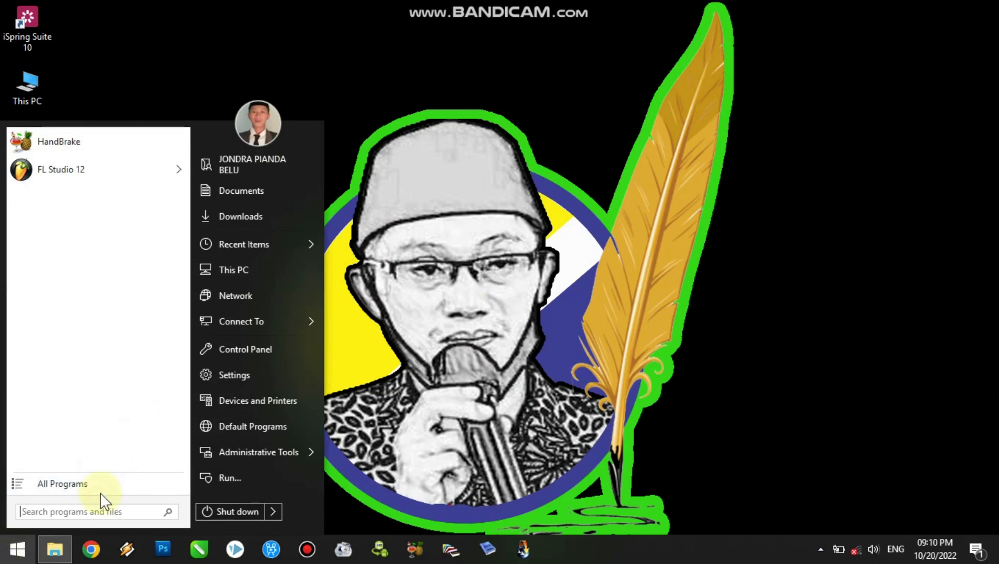
{"action": "type", "text": "power"}
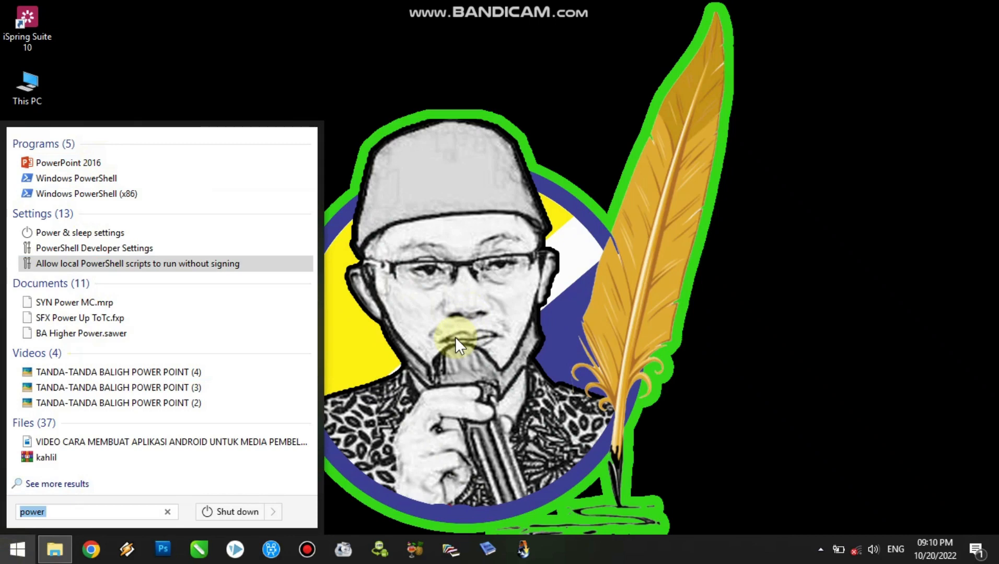
{"action": "left_click", "coordinate": [132, 164]}
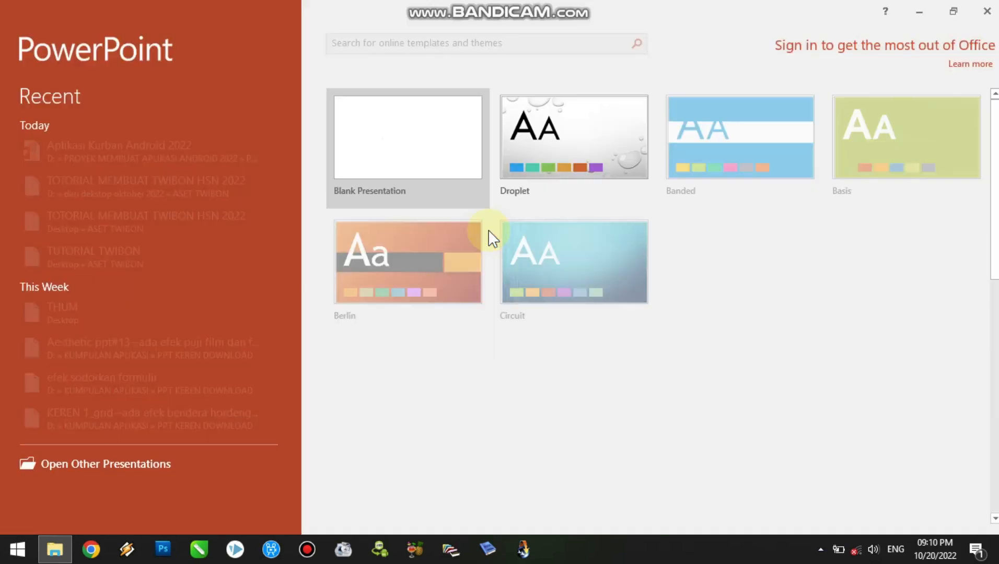
{"action": "left_click", "coordinate": [410, 165]}
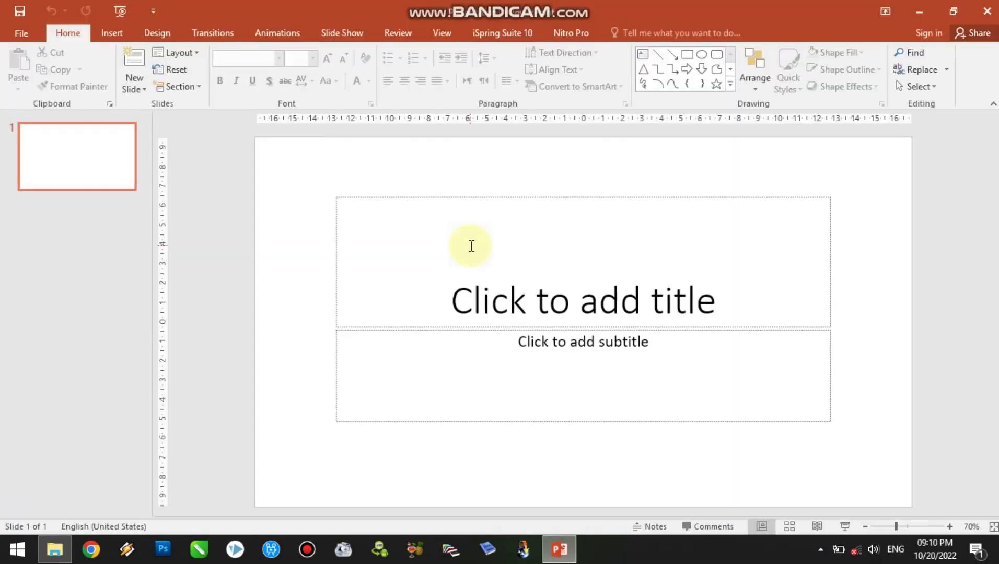
Step: Delete the title and subtitle placeholders from the first slide
{"action": "left_click", "coordinate": [447, 197]}
{"action": "key", "text": "Delete"}
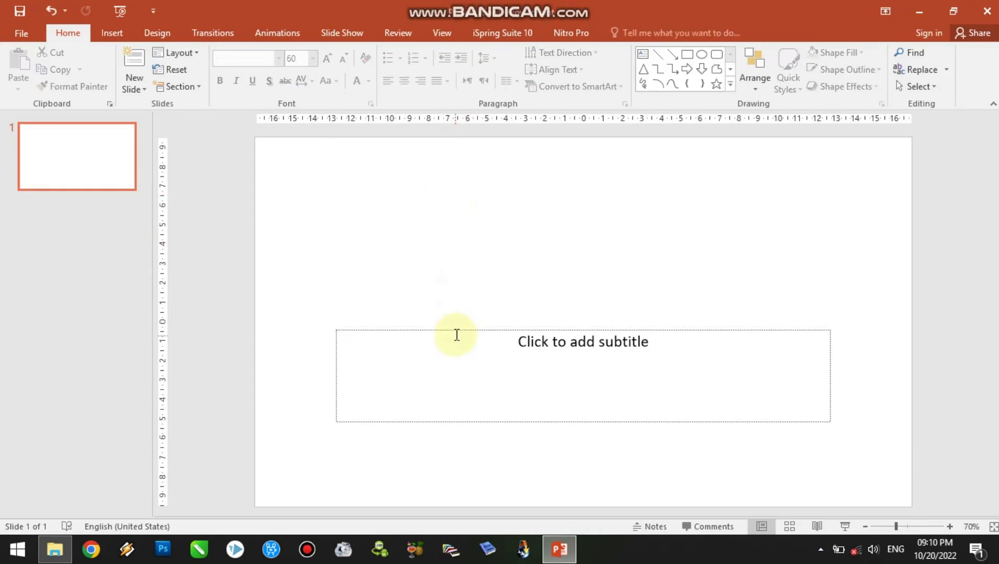
{"action": "left_click", "coordinate": [456, 331]}
{"action": "key", "text": "Delete"}
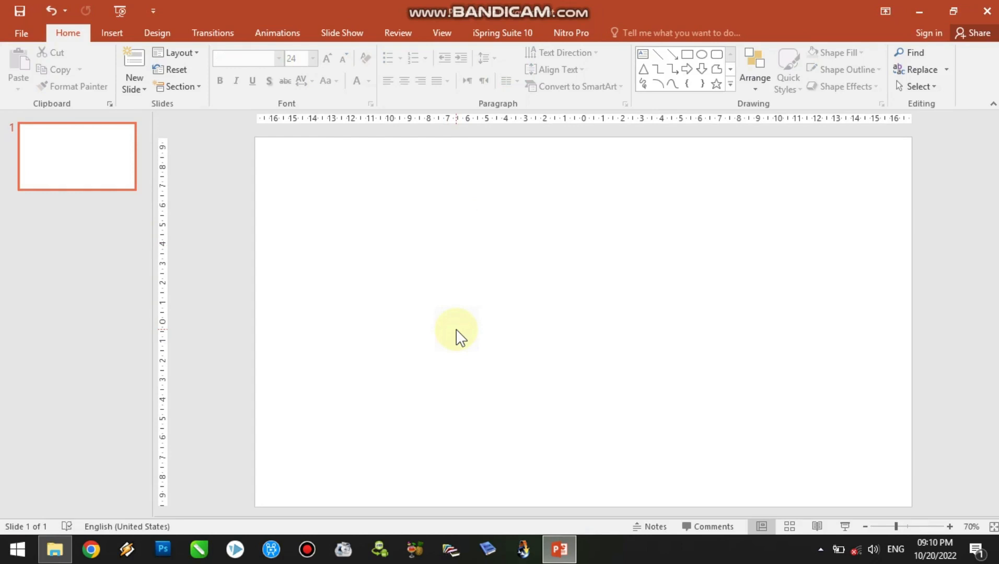
Step: Set a custom slide size of 9.5 cm wide by 16.3 cm high, scaling the content with Maximize
{"action": "left_click", "coordinate": [169, 33]}
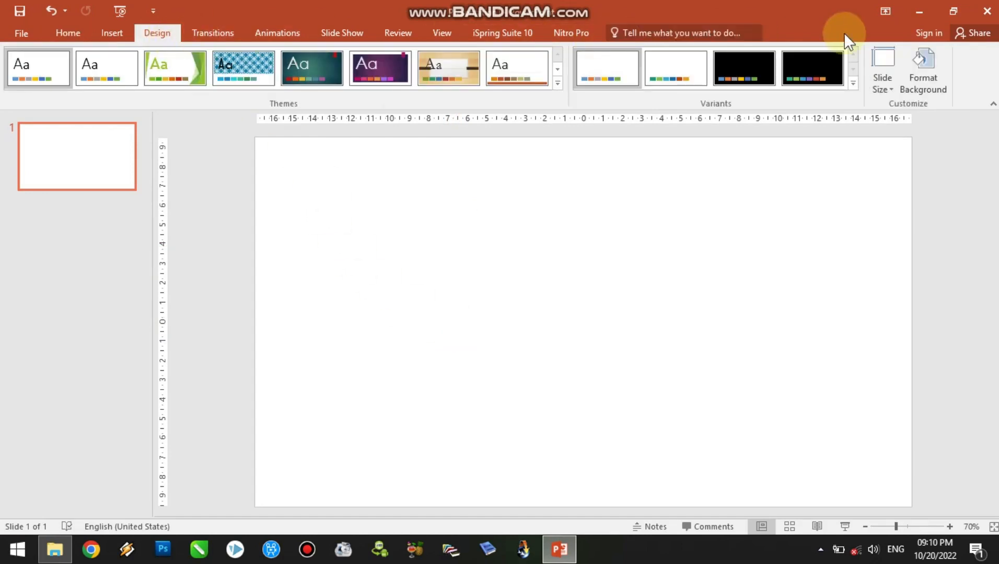
{"action": "left_click", "coordinate": [881, 89]}
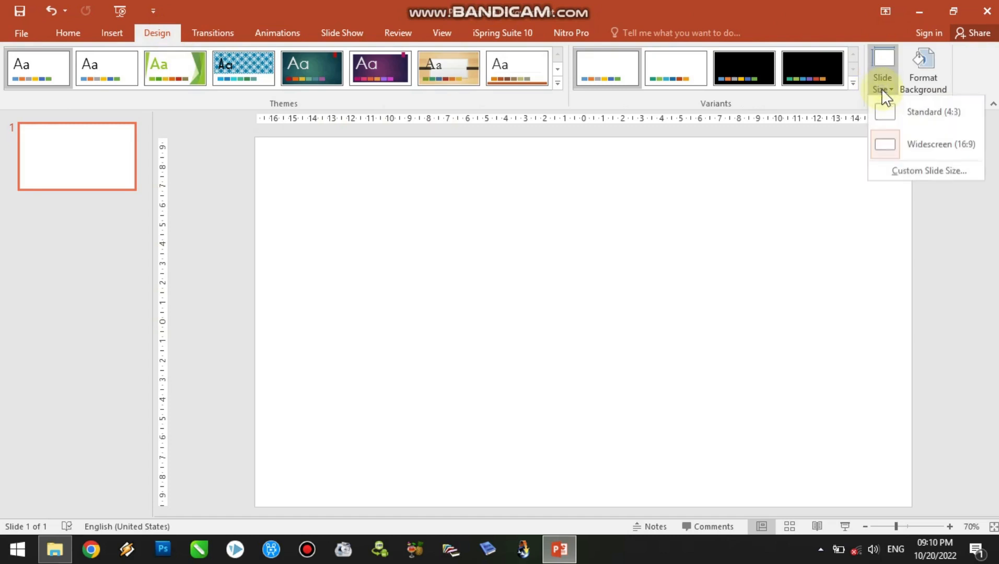
{"action": "left_click", "coordinate": [895, 172]}
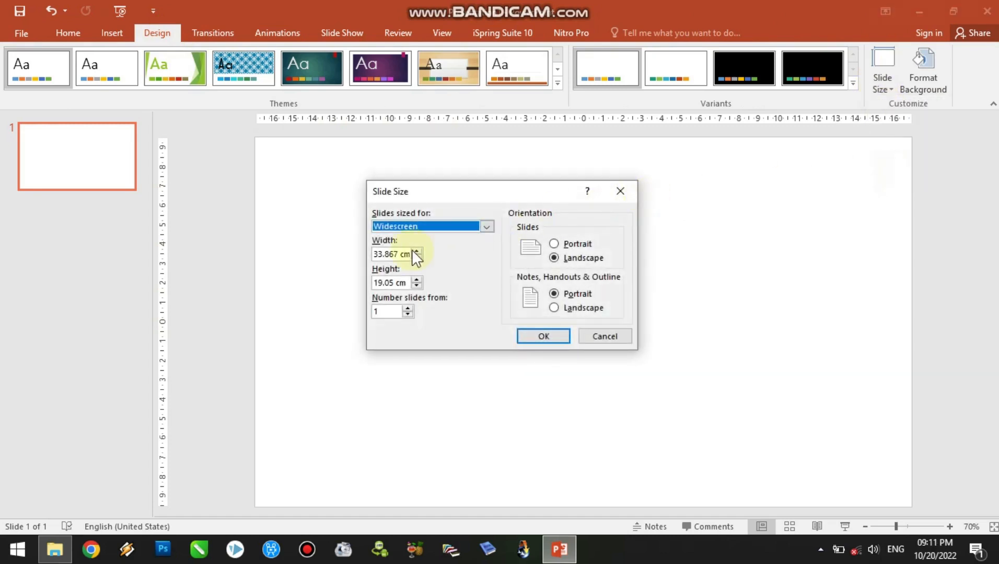
{"action": "left_click_drag", "start_coordinate": [400, 254], "coordinate": [376, 252]}
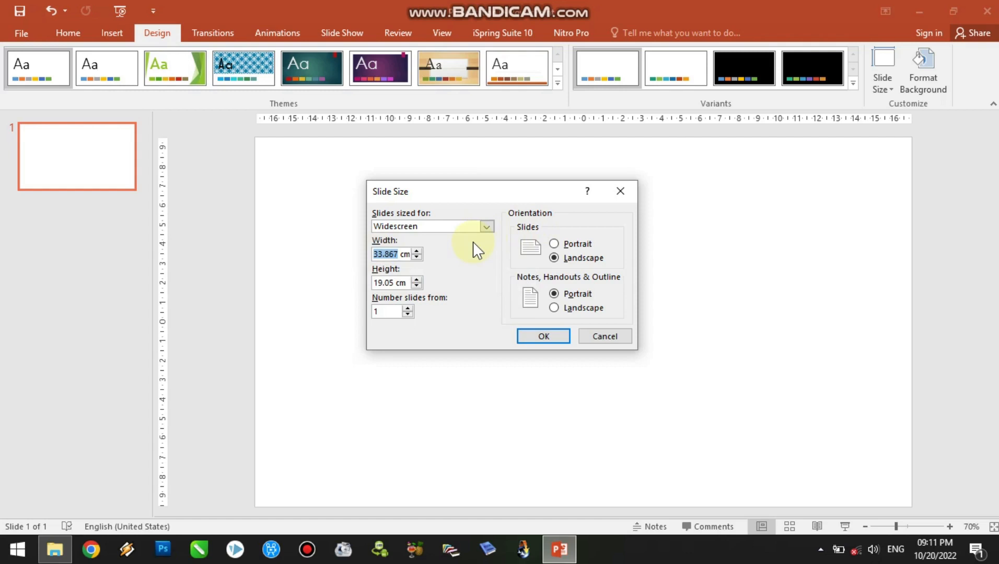
{"action": "type", "text": "9.5"}
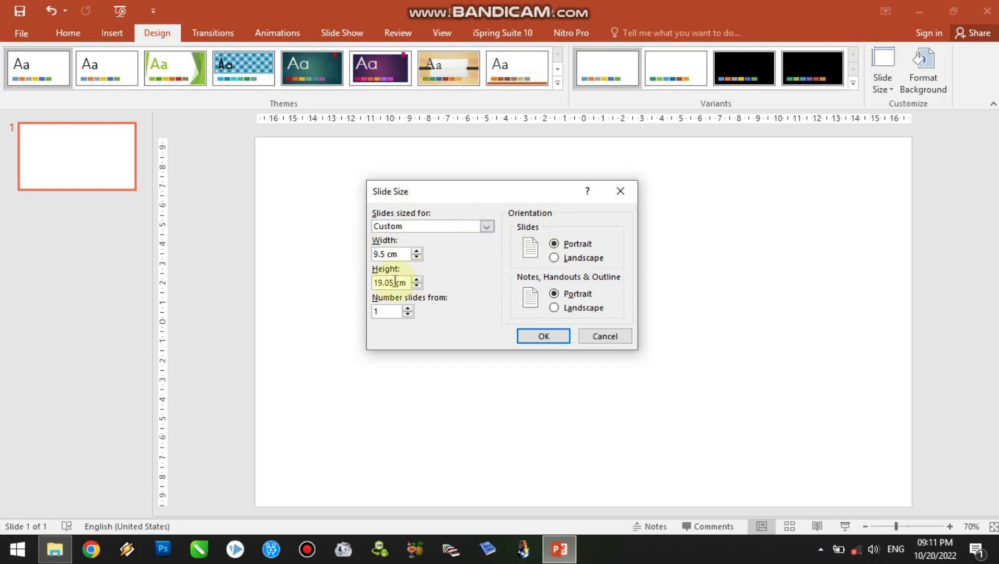
{"action": "left_click_drag", "start_coordinate": [395, 283], "coordinate": [372, 286]}
{"action": "type", "text": "16.3"}
{"action": "left_click", "coordinate": [536, 334]}
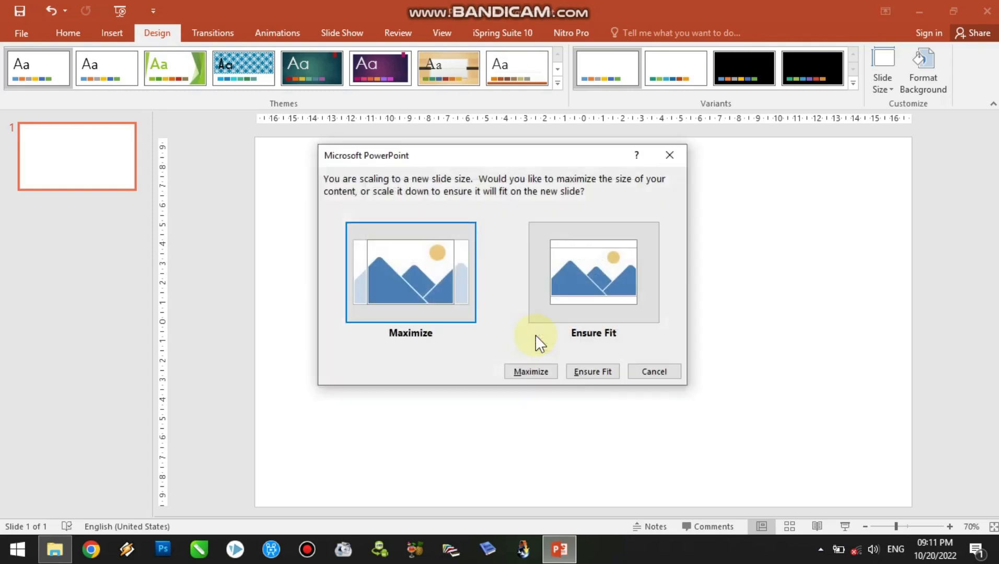
{"action": "left_click", "coordinate": [419, 285]}
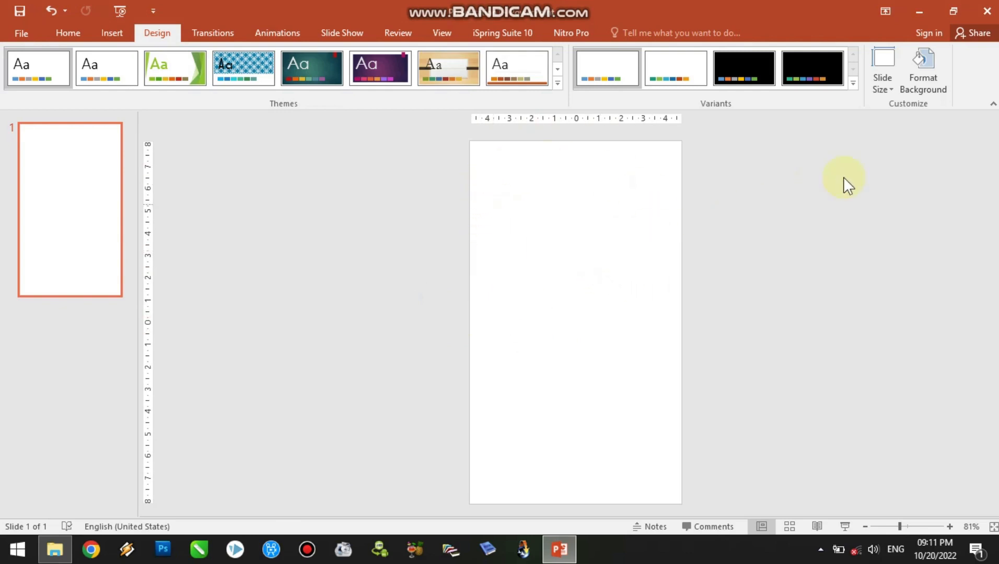
Step: Fill the slide background with the picture BACKGROUND 95x163 from the ASET TWIBON folder inside "dari dekstop oktober 2022" on DATA (D:)
{"action": "left_click", "coordinate": [921, 83]}
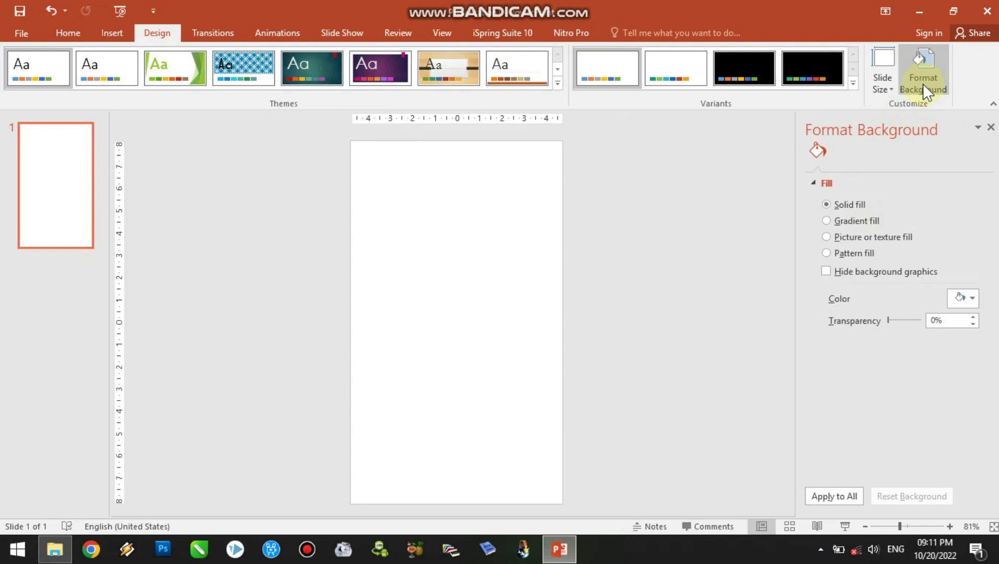
{"action": "left_click", "coordinate": [854, 238]}
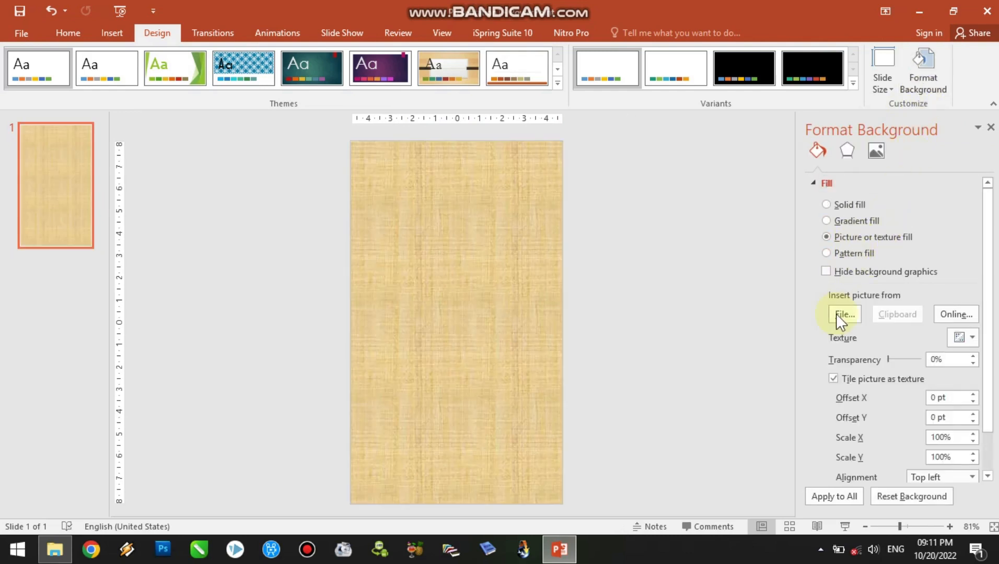
{"action": "left_click", "coordinate": [836, 315]}
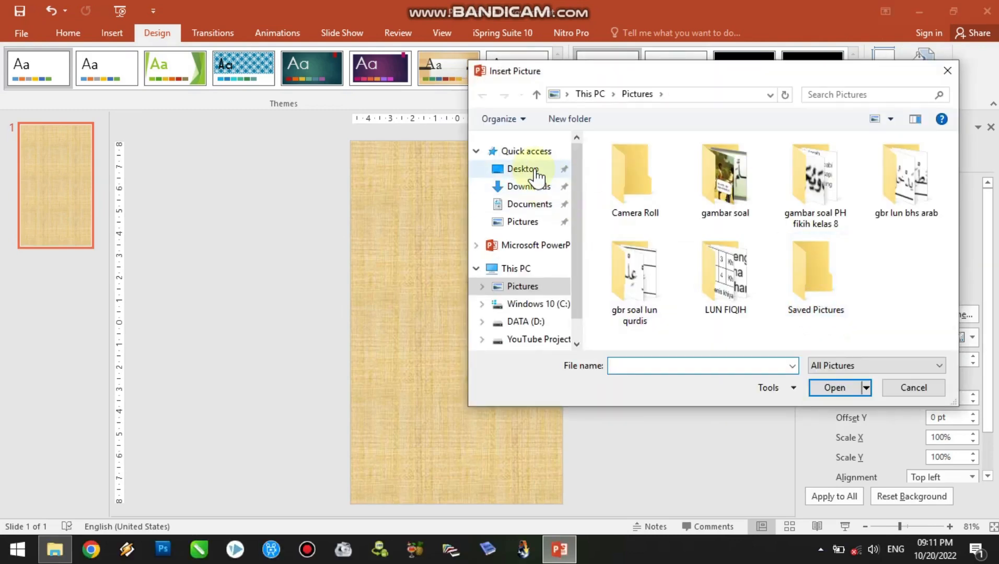
{"action": "left_click", "coordinate": [549, 178]}
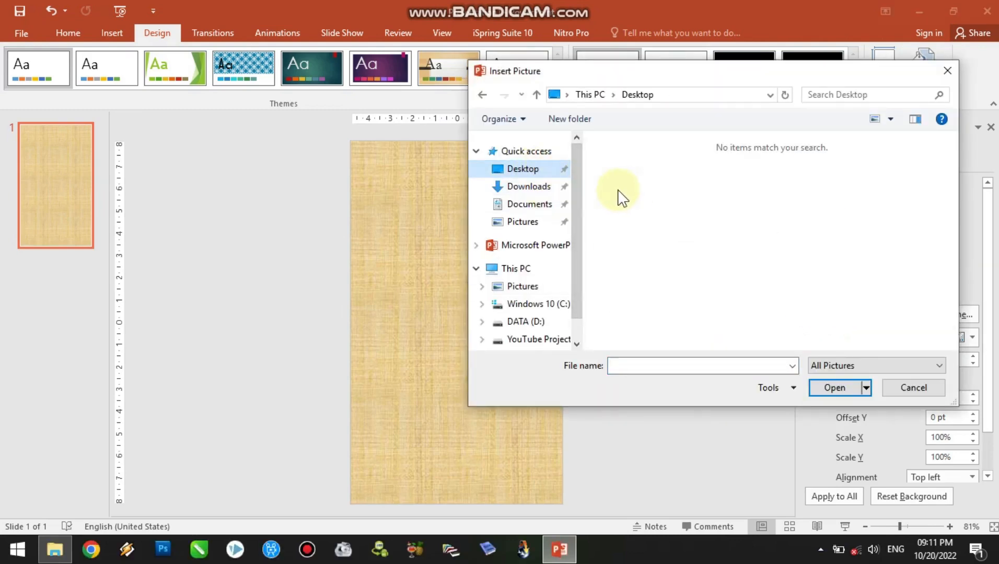
{"action": "scroll", "coordinate": [577, 199], "scroll_direction": "down", "scroll_amount": 1}
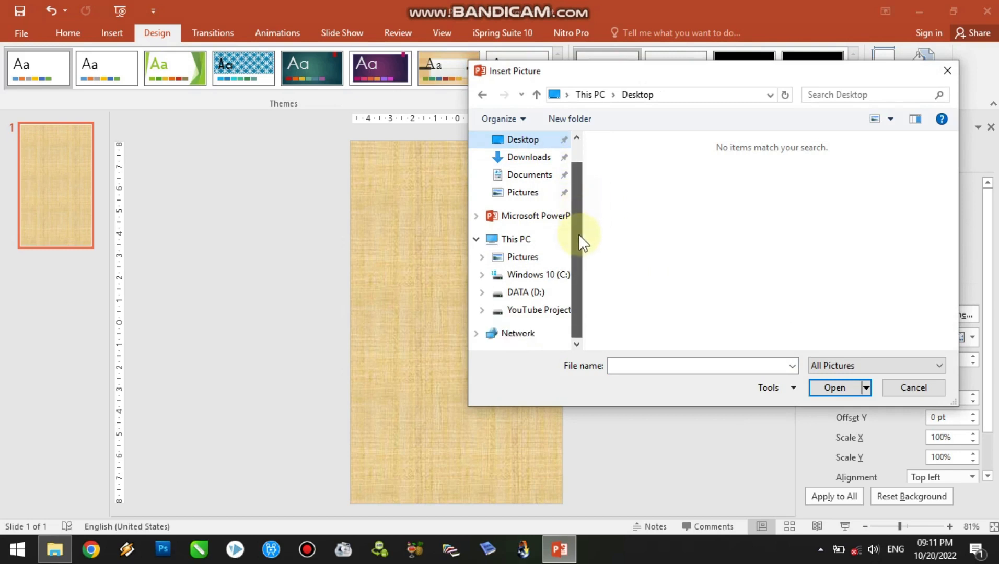
{"action": "left_click", "coordinate": [551, 291]}
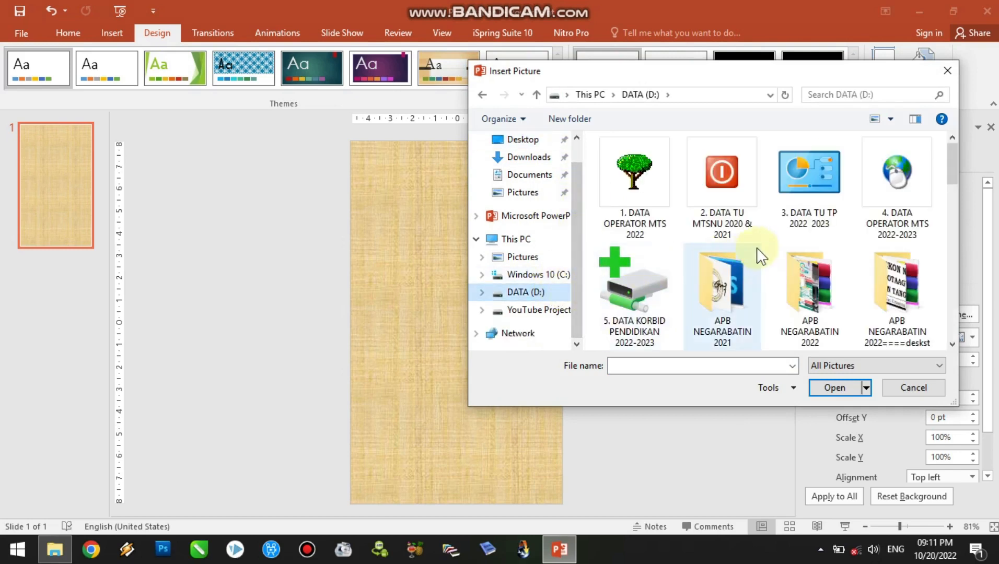
{"action": "scroll", "coordinate": [761, 256], "scroll_direction": "down", "scroll_amount": 3}
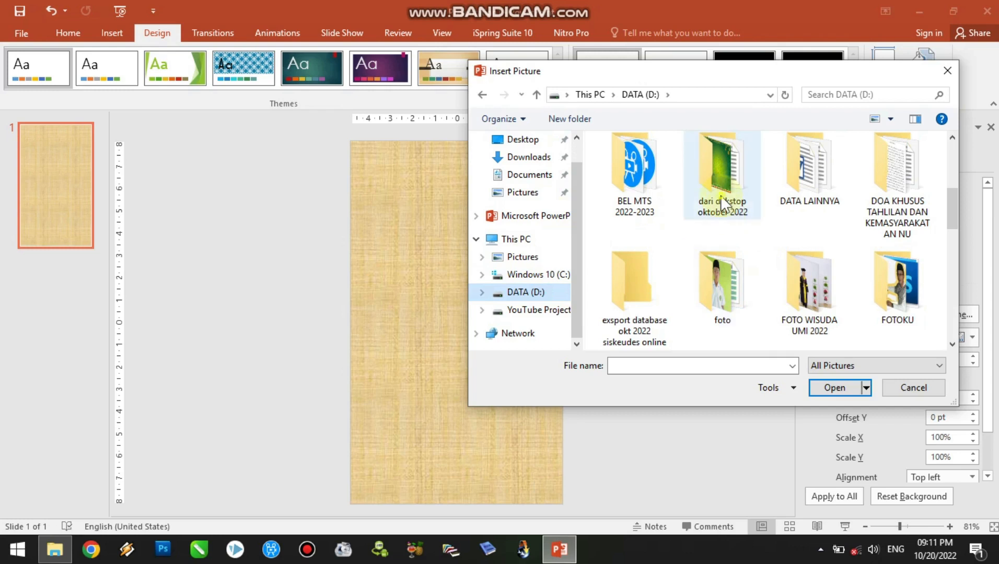
{"action": "double_click", "coordinate": [716, 172]}
{"action": "double_click", "coordinate": [630, 165]}
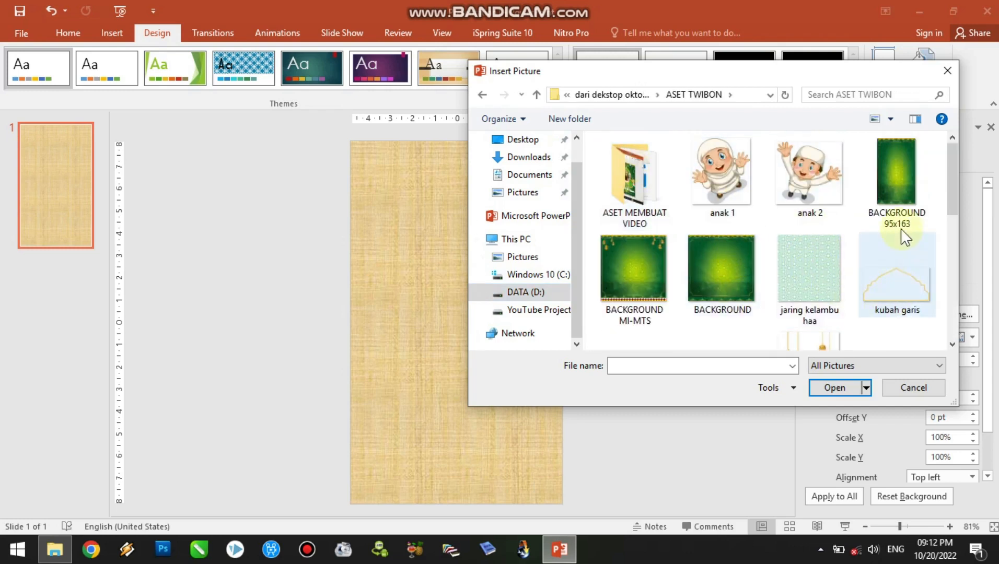
{"action": "left_click", "coordinate": [907, 209]}
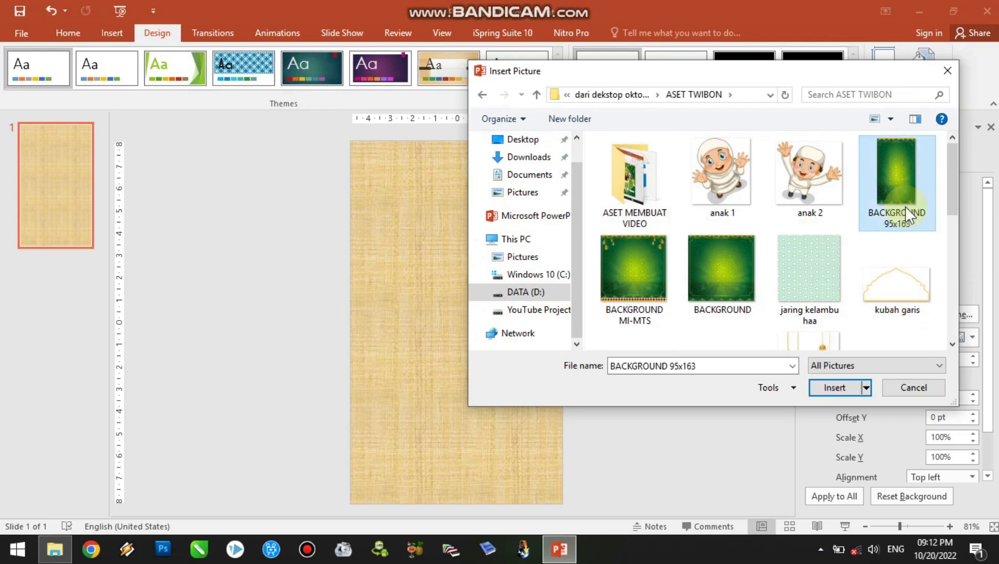
{"action": "left_click", "coordinate": [840, 393]}
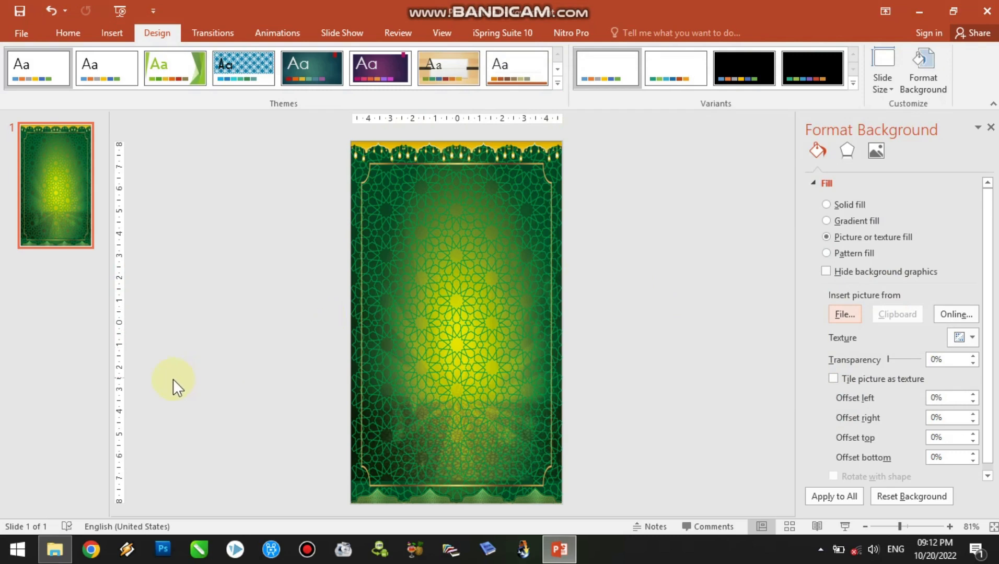
Step: Insert the LAMPU image from the ASET TWIBON folder and shrink it to about 2.84 by 3.07 cm in the slide's upper-left corner
{"action": "left_click", "coordinate": [55, 554]}
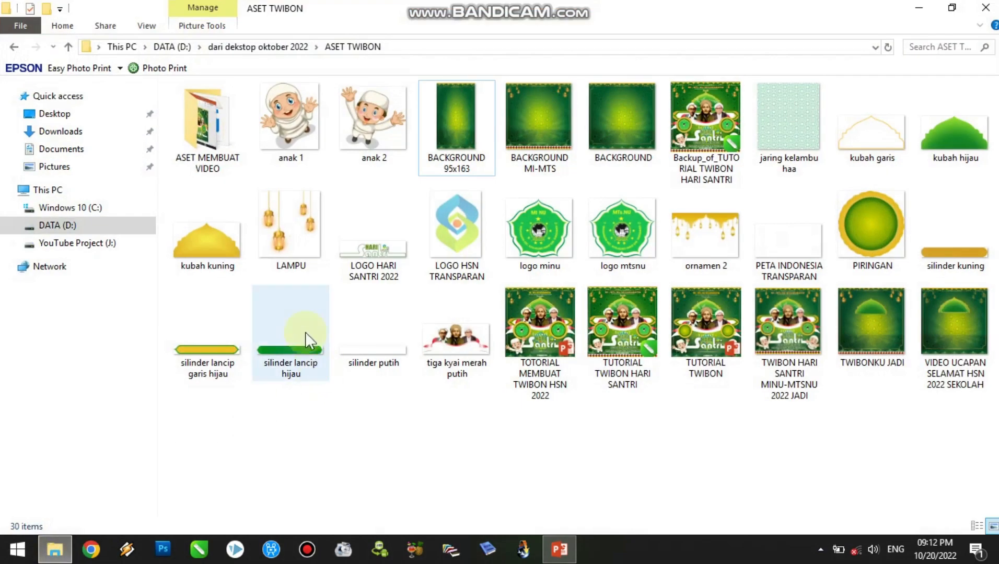
{"action": "left_click", "coordinate": [297, 230]}
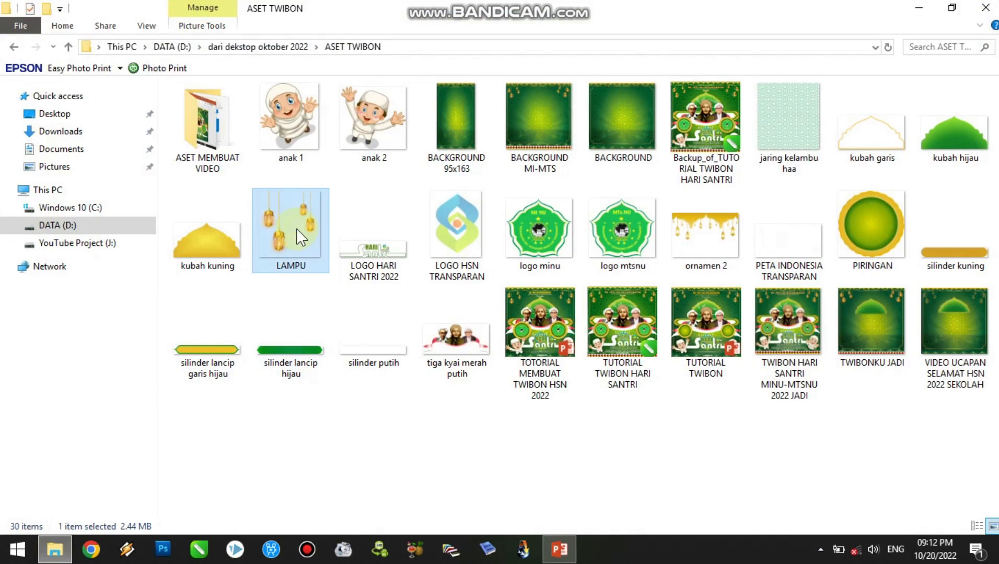
{"action": "left_click_drag", "start_coordinate": [296, 228], "coordinate": [386, 210]}
{"action": "left_click_drag", "start_coordinate": [428, 379], "coordinate": [424, 324]}
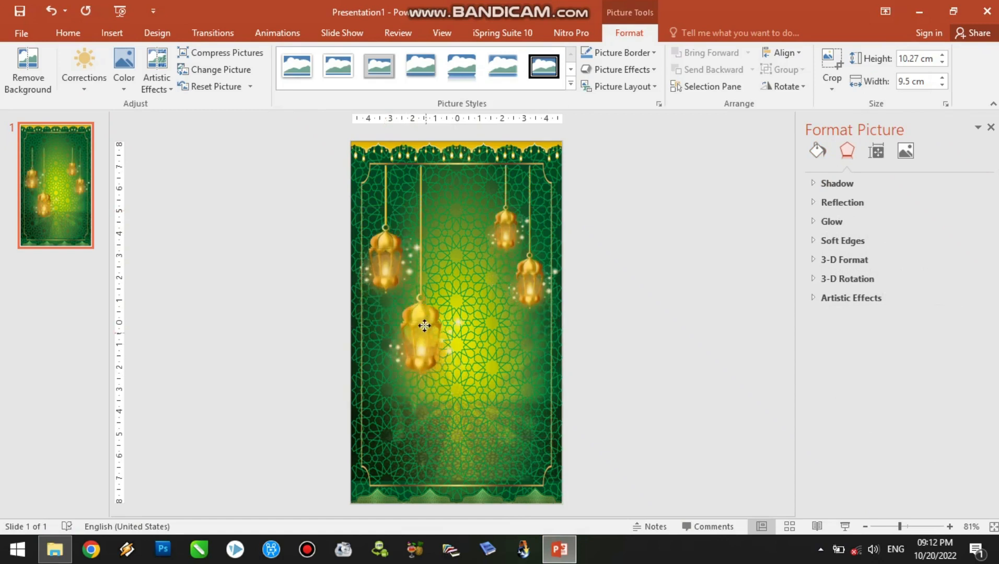
{"action": "left_click_drag", "start_coordinate": [562, 385], "coordinate": [404, 183]}
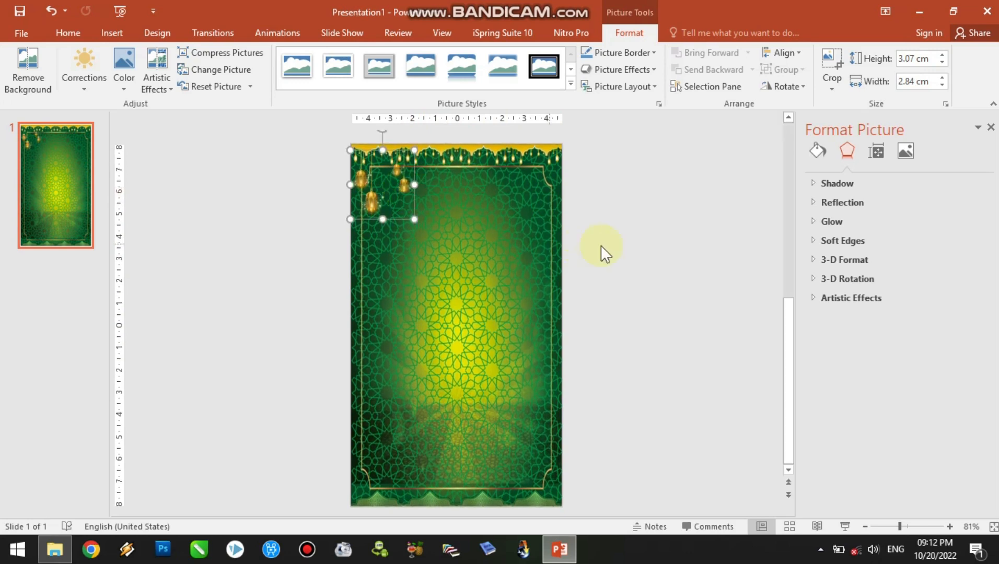
{"action": "left_click", "coordinate": [624, 261]}
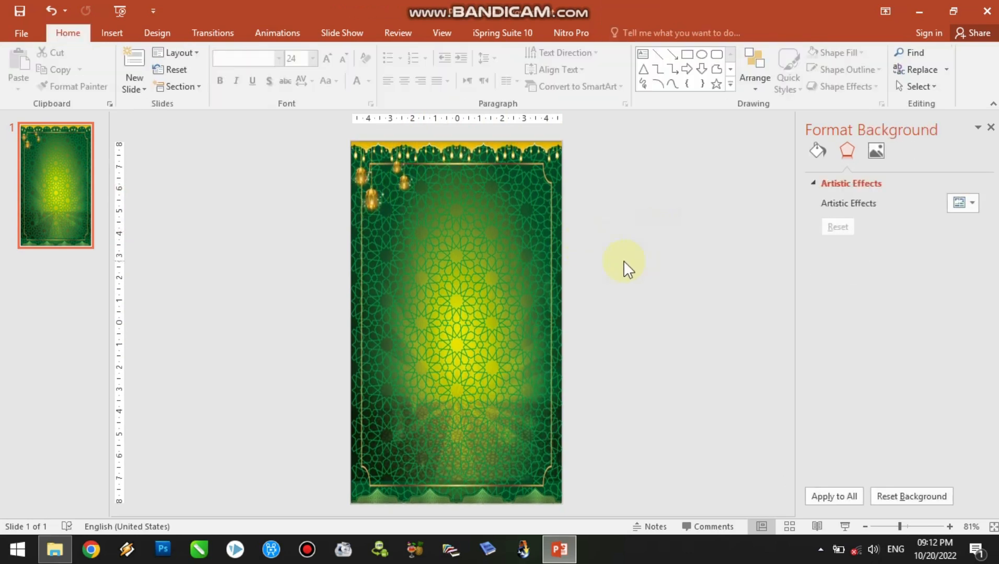
Step: Apply a Fly In entrance animation with the From Top direction to the lantern picture
{"action": "left_click", "coordinate": [375, 197]}
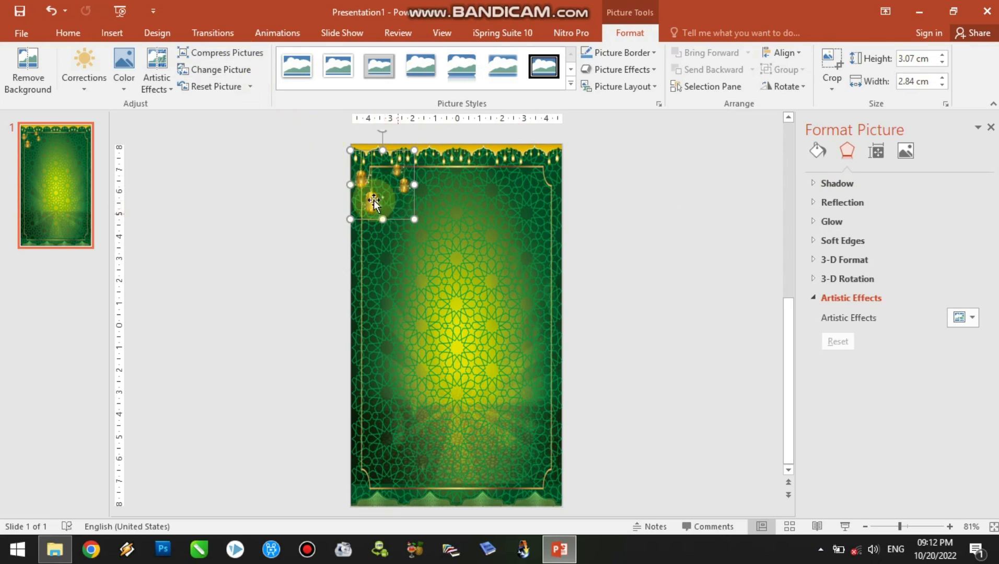
{"action": "left_click", "coordinate": [257, 34]}
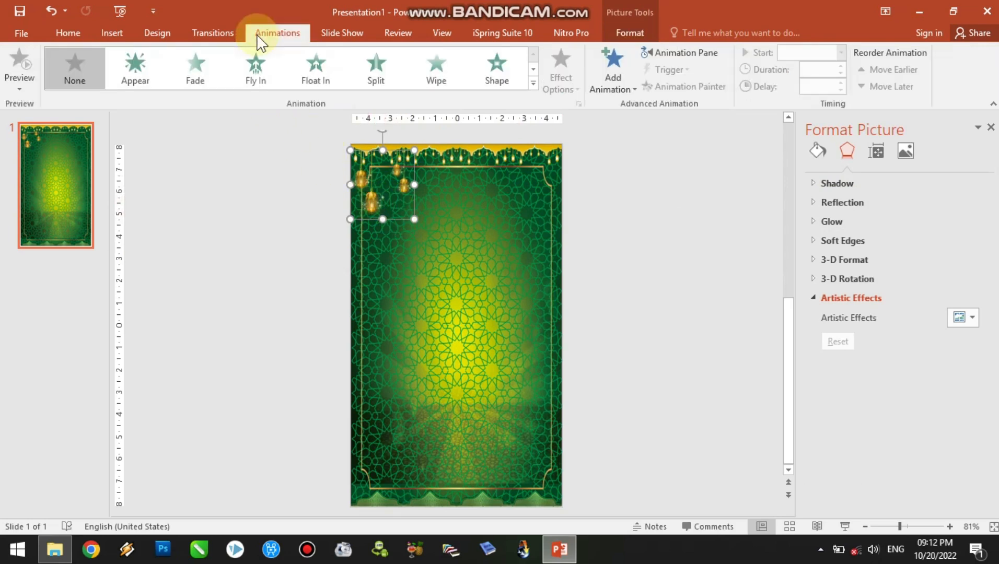
{"action": "left_click", "coordinate": [268, 83]}
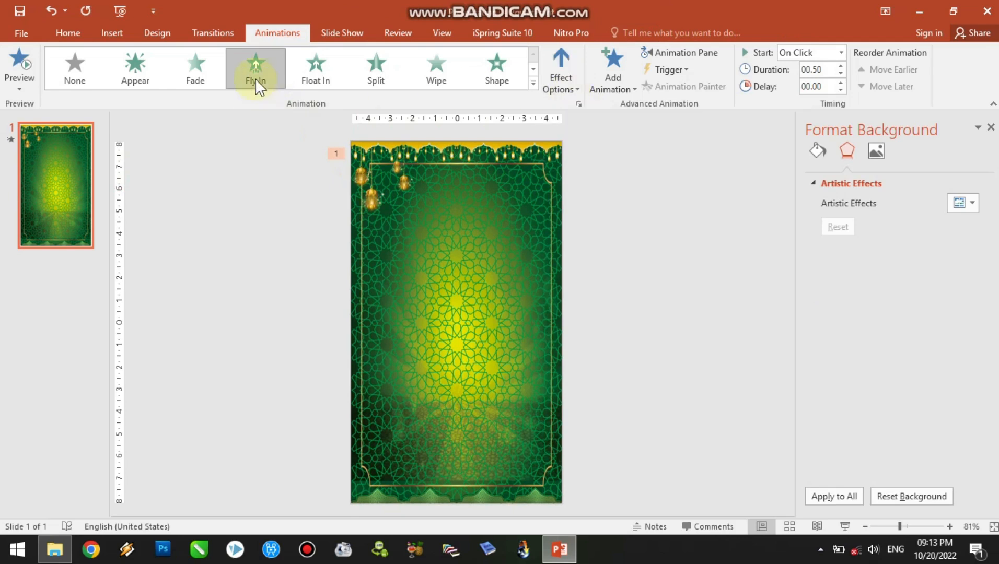
{"action": "left_click", "coordinate": [570, 93]}
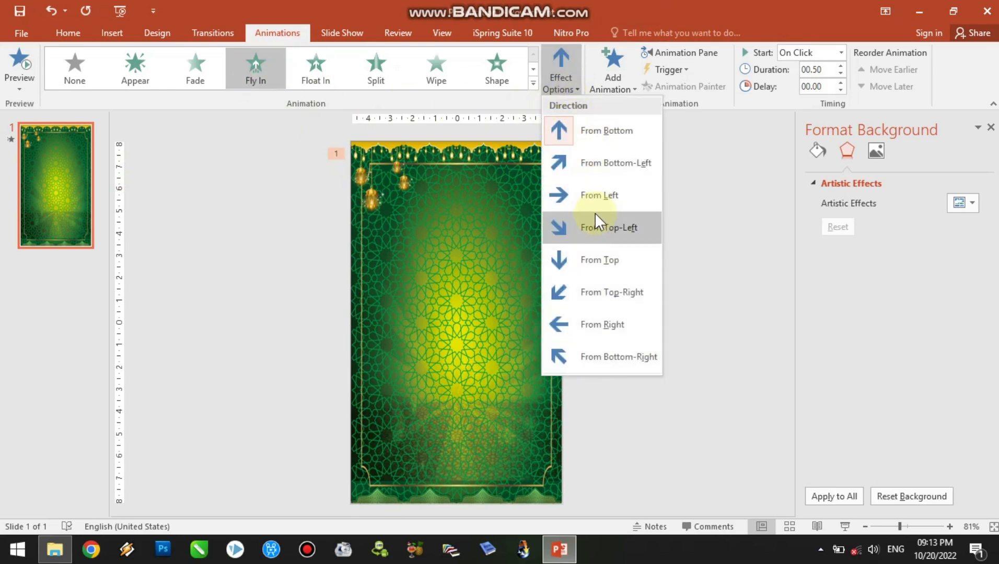
{"action": "left_click", "coordinate": [587, 260]}
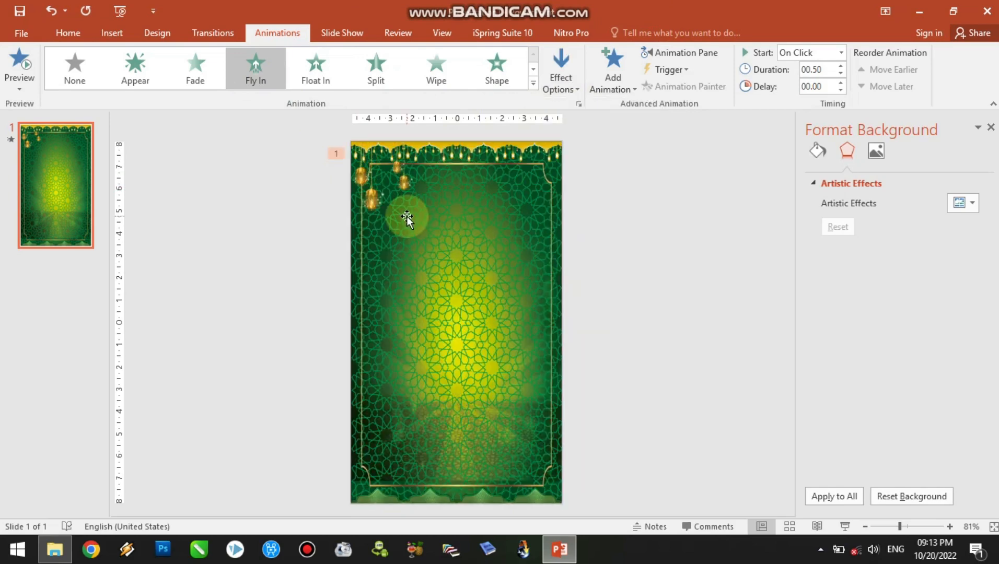
{"action": "left_click", "coordinate": [374, 195]}
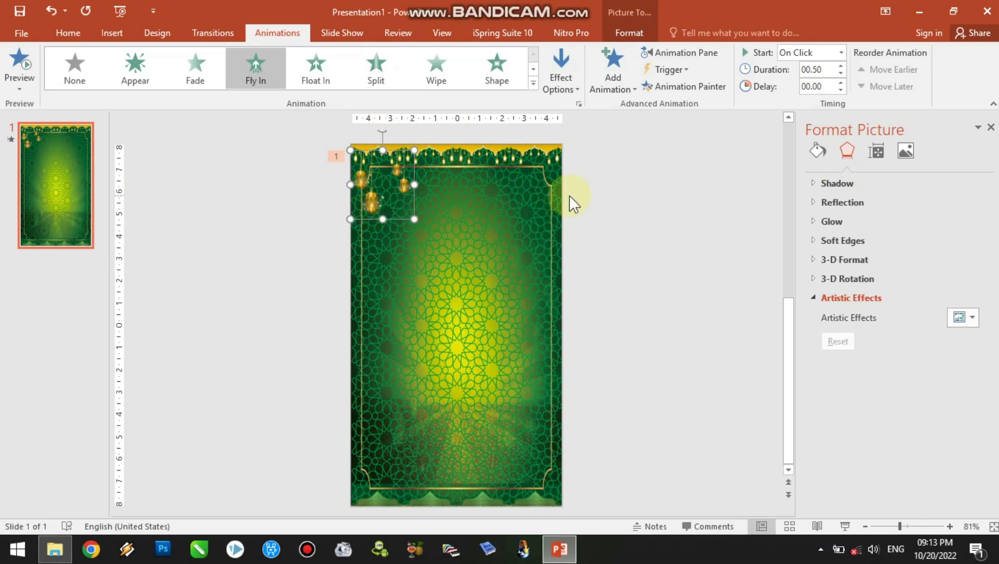
Step: Add a Pulse emphasis animation to the lantern picture, show the Animation Pane and close the Format Background pane
{"action": "left_click", "coordinate": [611, 87]}
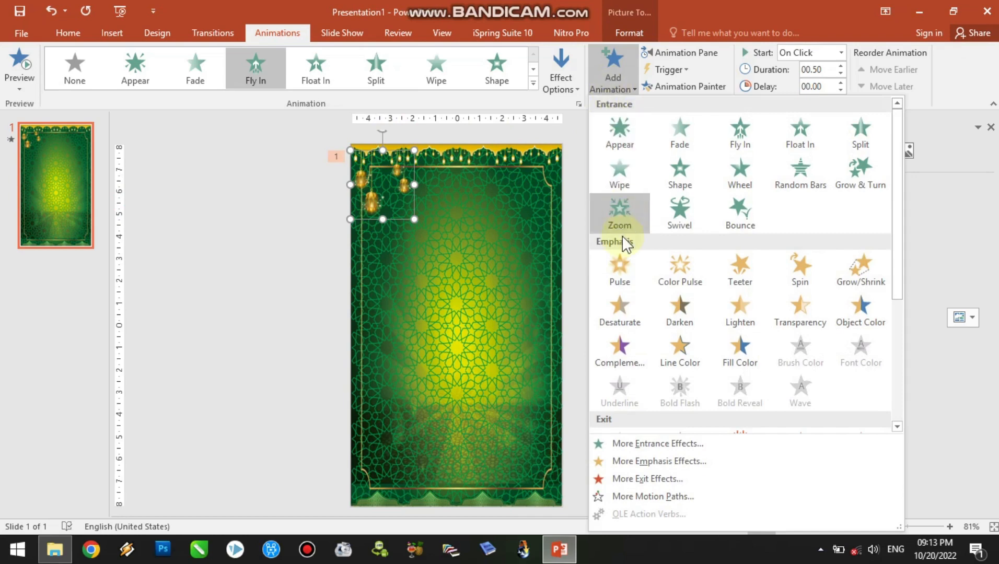
{"action": "left_click", "coordinate": [621, 265]}
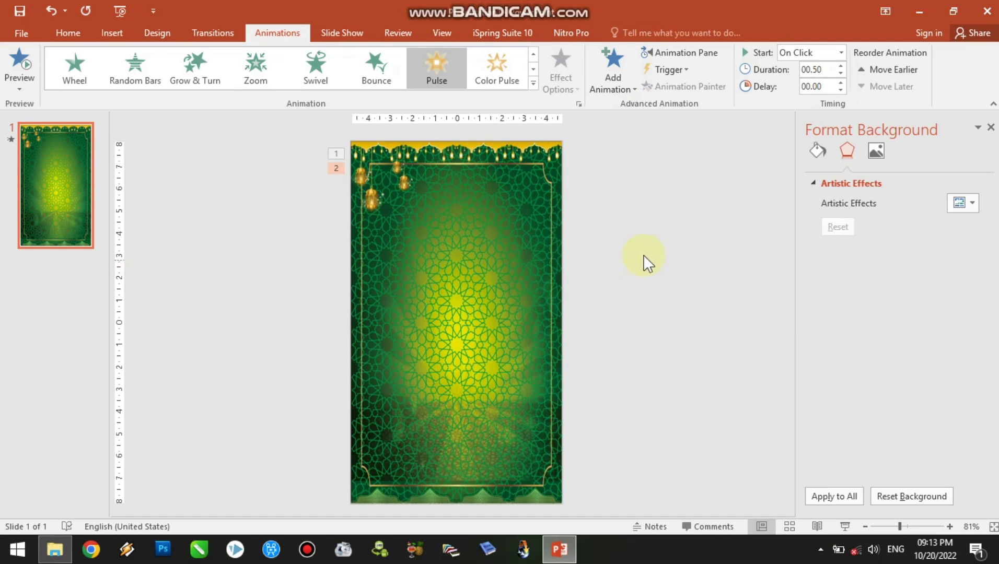
{"action": "left_click", "coordinate": [669, 56]}
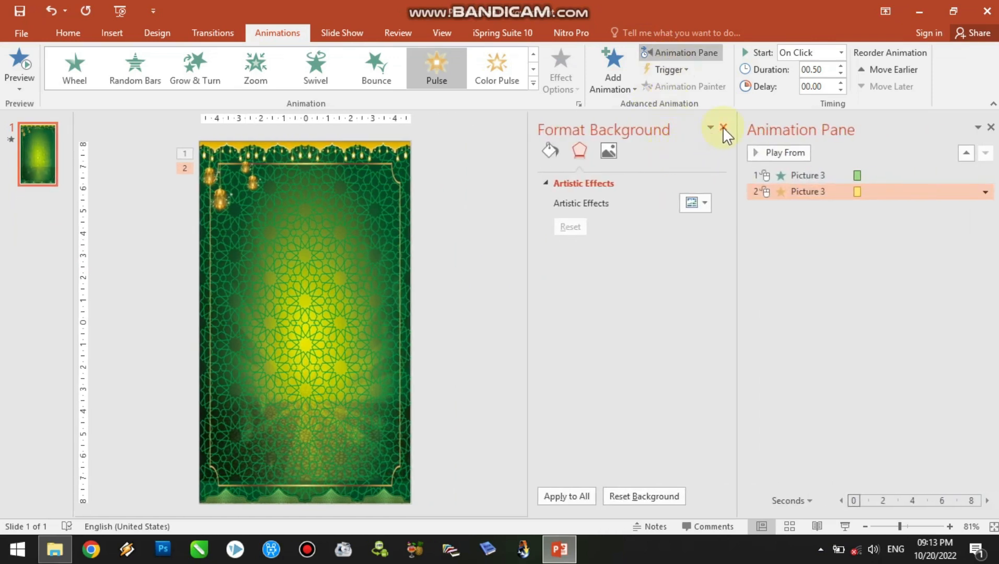
{"action": "left_click", "coordinate": [723, 126]}
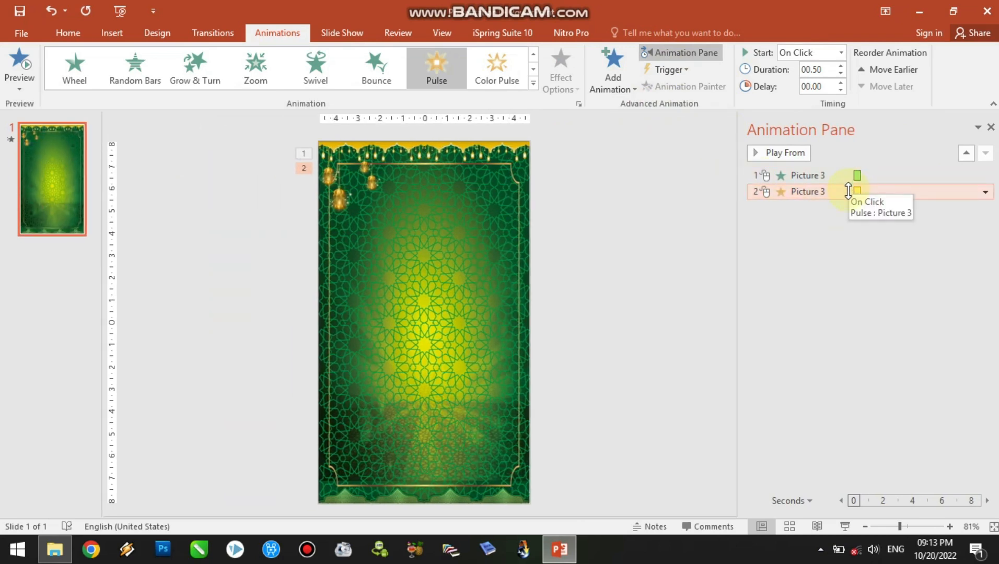
Step: Set the lantern's Pulse animation to a duration of 1 seconds (Fast), repeating Until End of Slide
{"action": "left_click", "coordinate": [986, 192]}
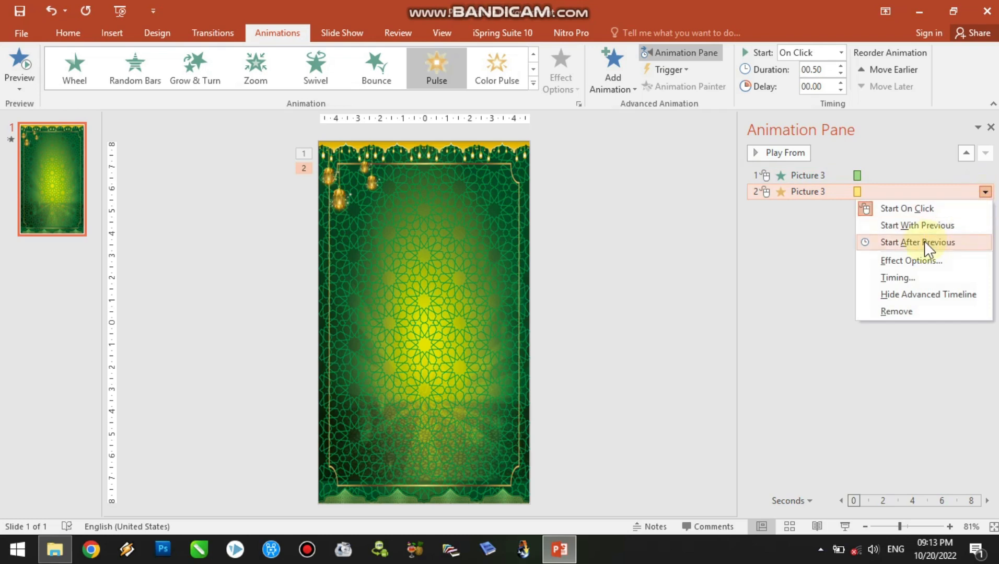
{"action": "left_click", "coordinate": [910, 261]}
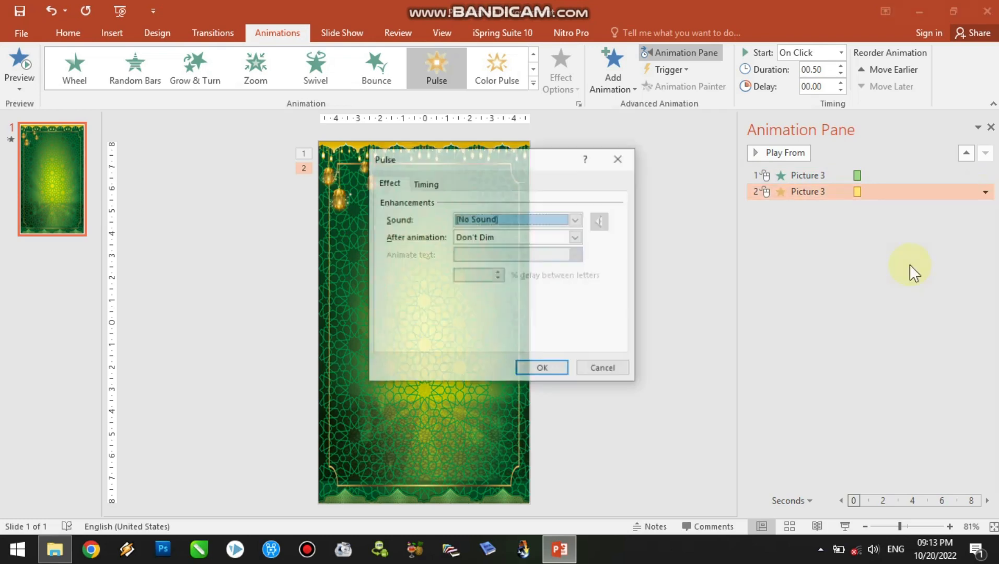
{"action": "left_click_drag", "start_coordinate": [538, 159], "coordinate": [824, 157]}
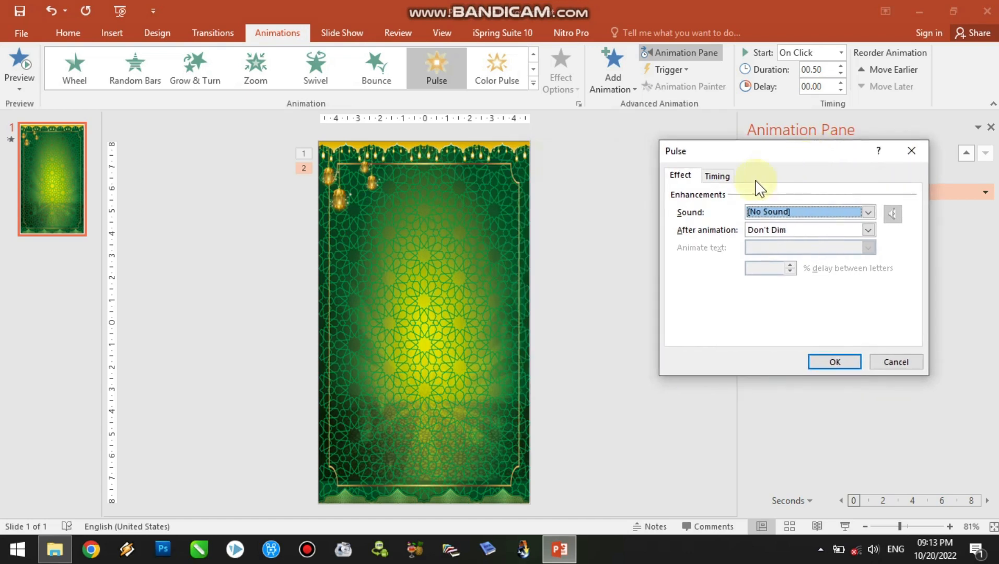
{"action": "left_click", "coordinate": [721, 178]}
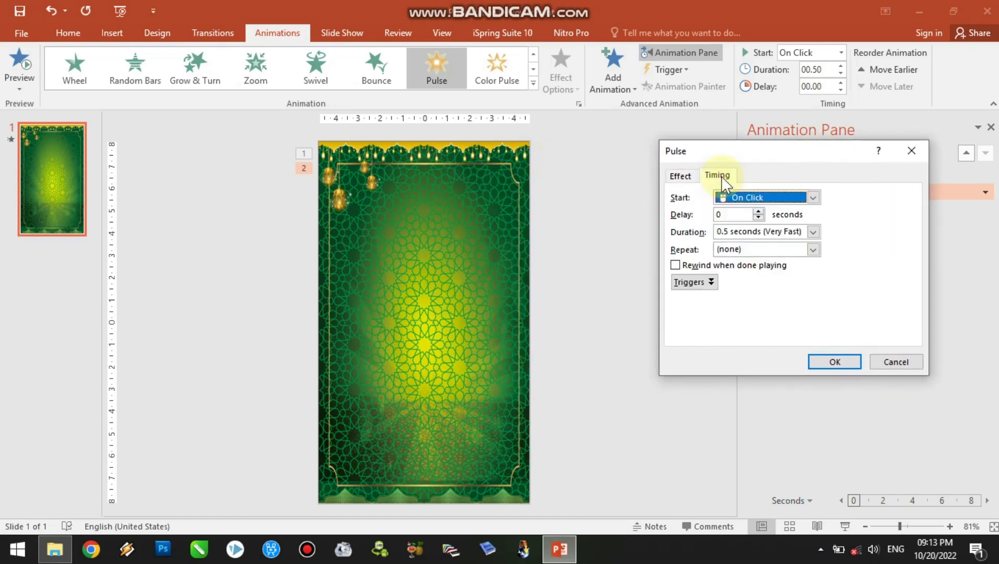
{"action": "left_click", "coordinate": [812, 232]}
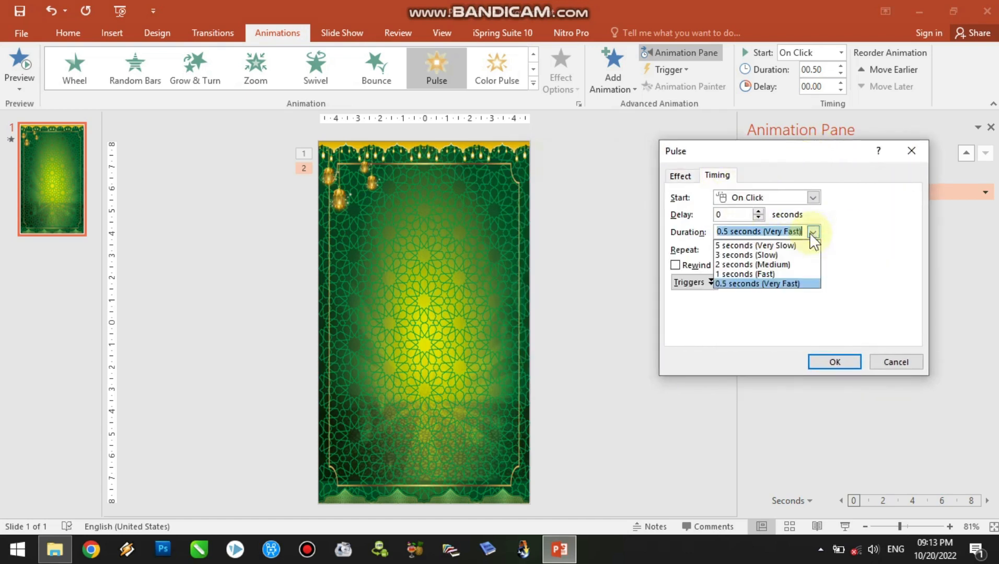
{"action": "left_click", "coordinate": [775, 274]}
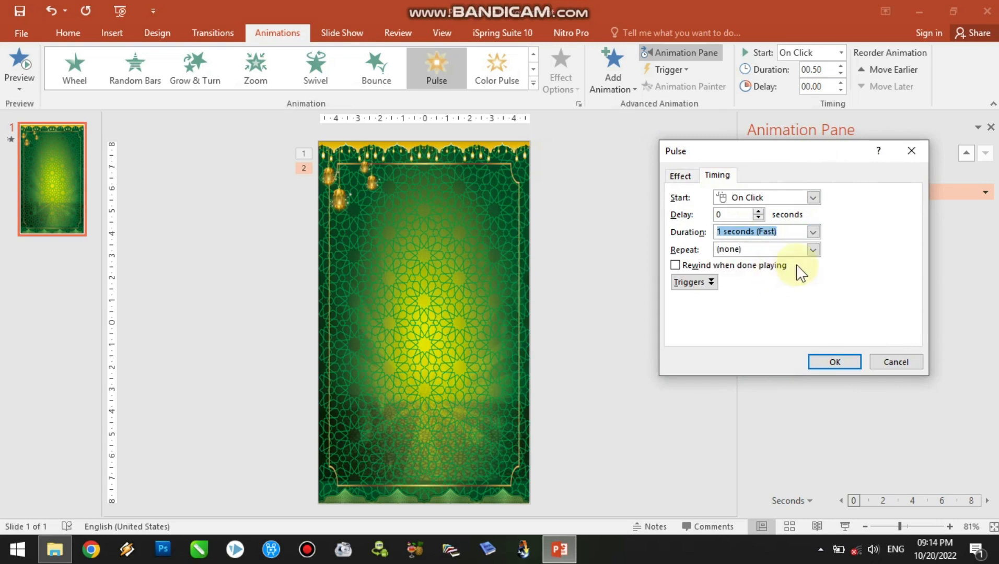
{"action": "left_click", "coordinate": [813, 251]}
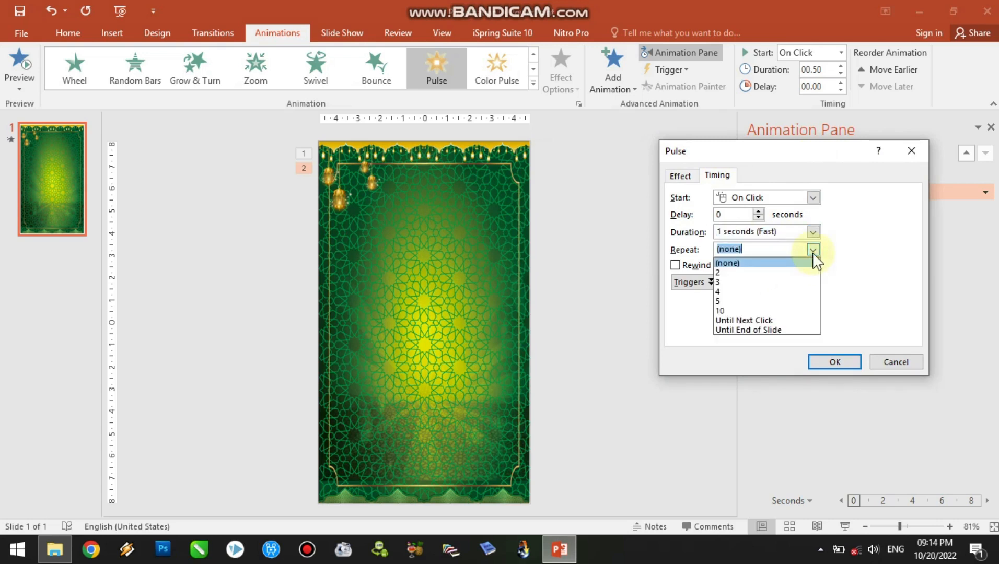
{"action": "left_click", "coordinate": [762, 330]}
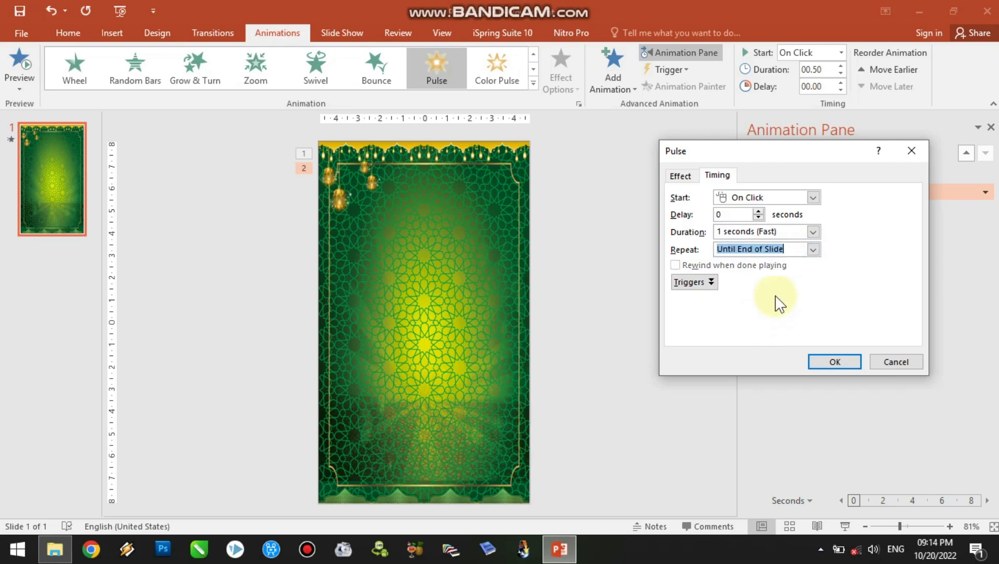
{"action": "left_click", "coordinate": [828, 360]}
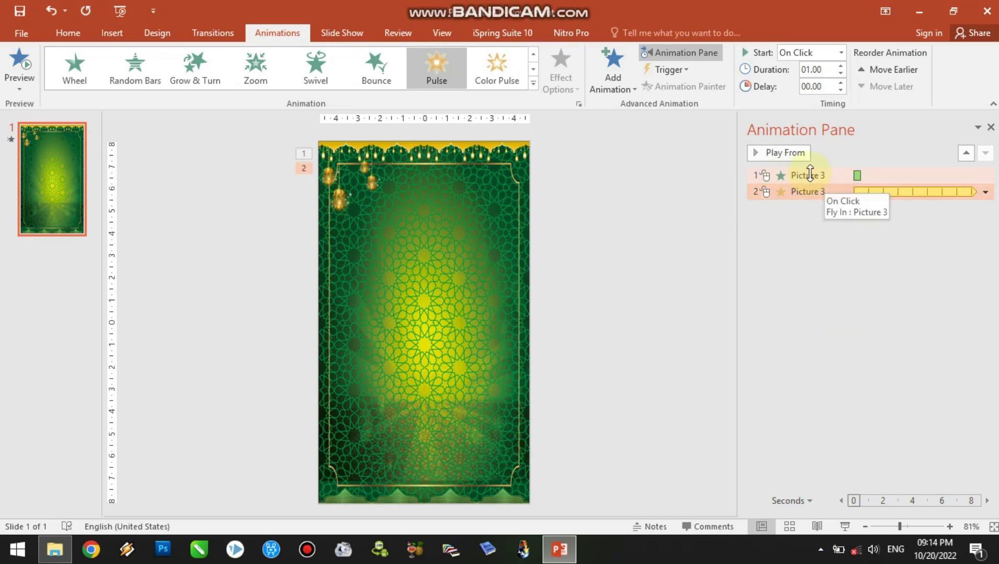
Step: Set the lantern's Fly In to start With Previous and its Pulse to start After Previous, and preview the slide show
{"action": "left_click", "coordinate": [810, 174]}
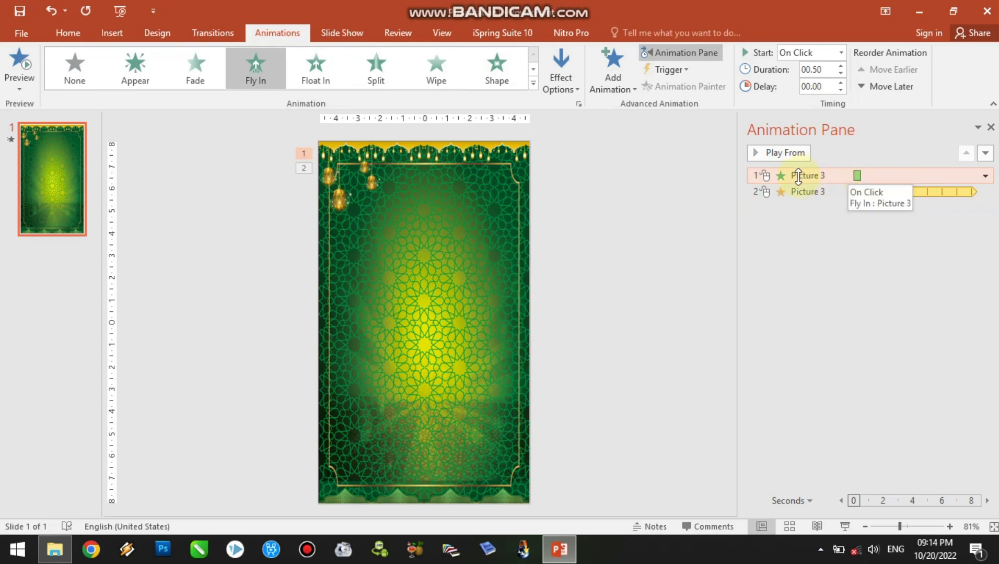
{"action": "left_click", "coordinate": [985, 176]}
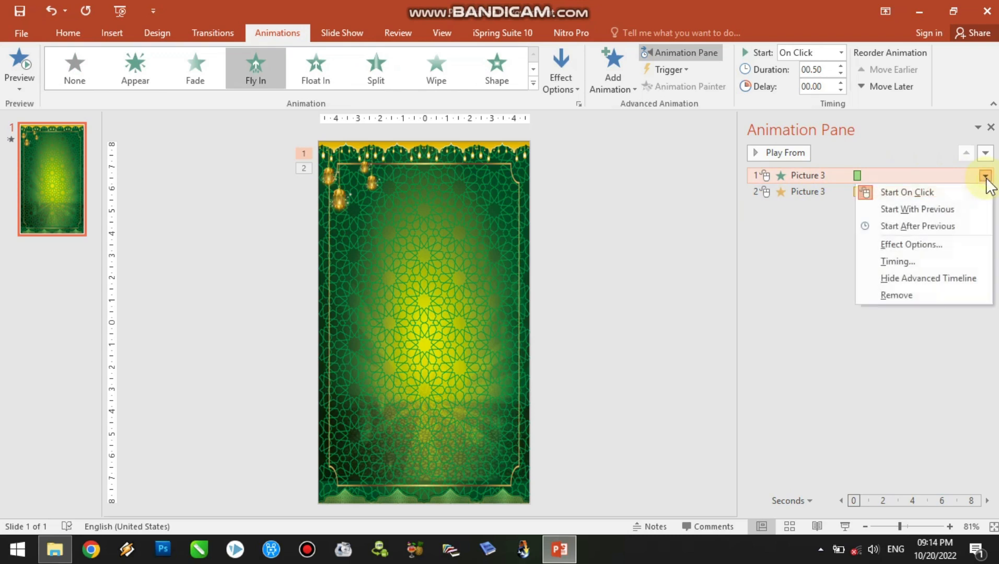
{"action": "left_click", "coordinate": [942, 209]}
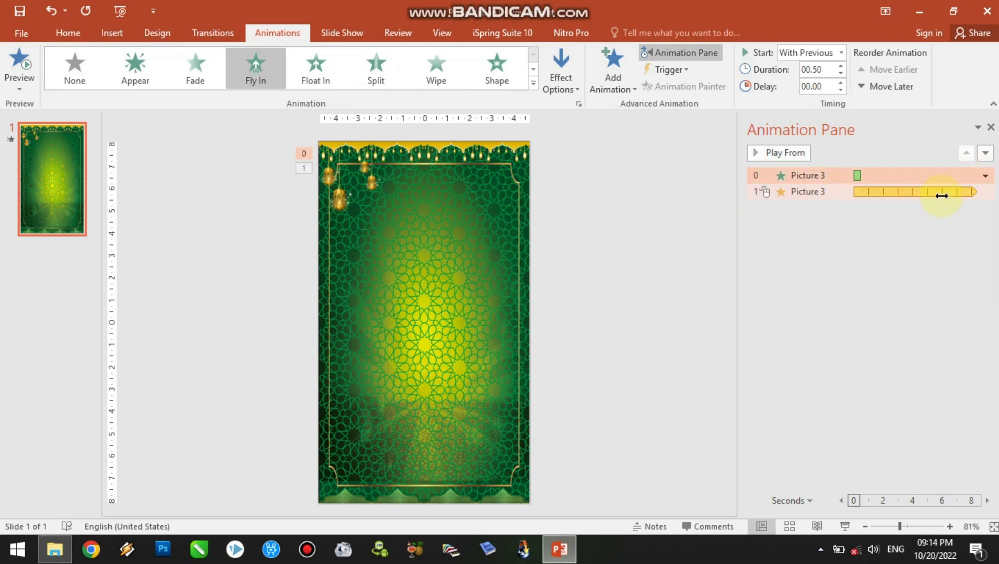
{"action": "left_click", "coordinate": [819, 192]}
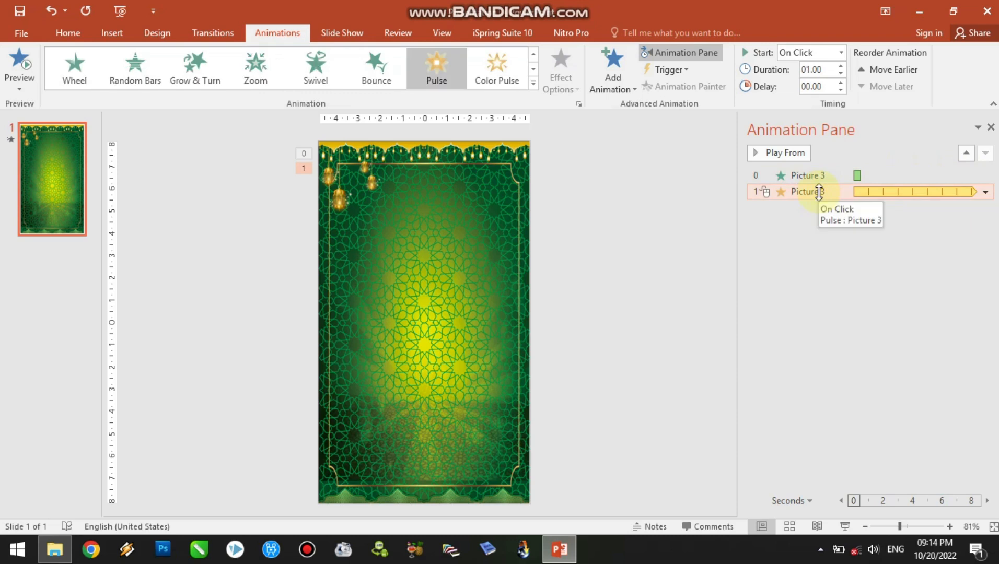
{"action": "left_click", "coordinate": [985, 192]}
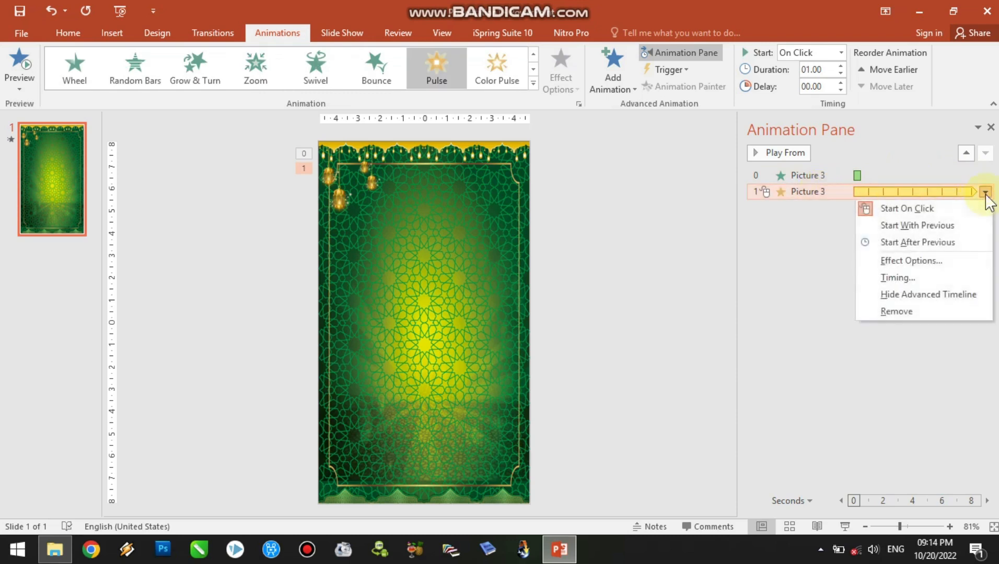
{"action": "left_click", "coordinate": [927, 241]}
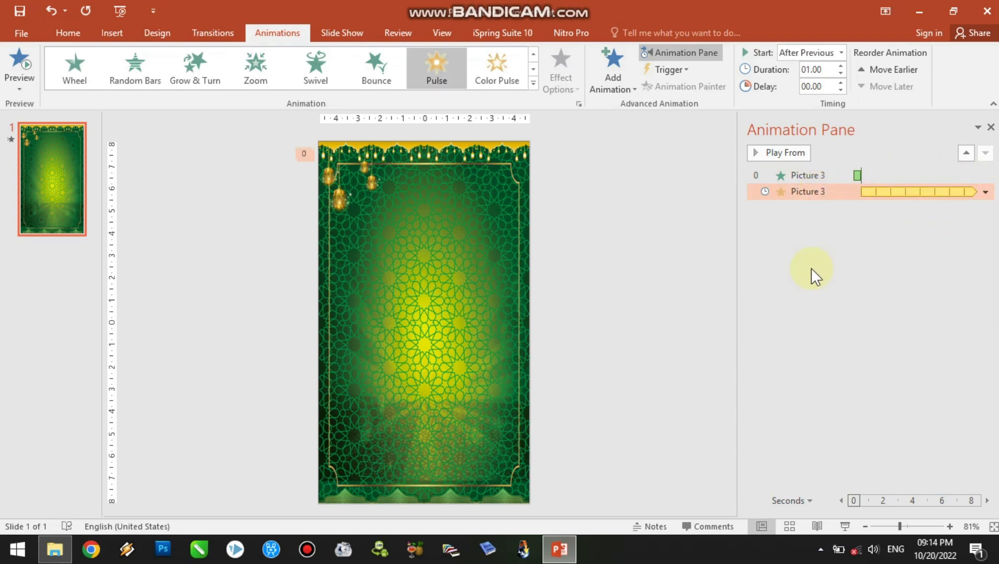
{"action": "left_click", "coordinate": [844, 526]}
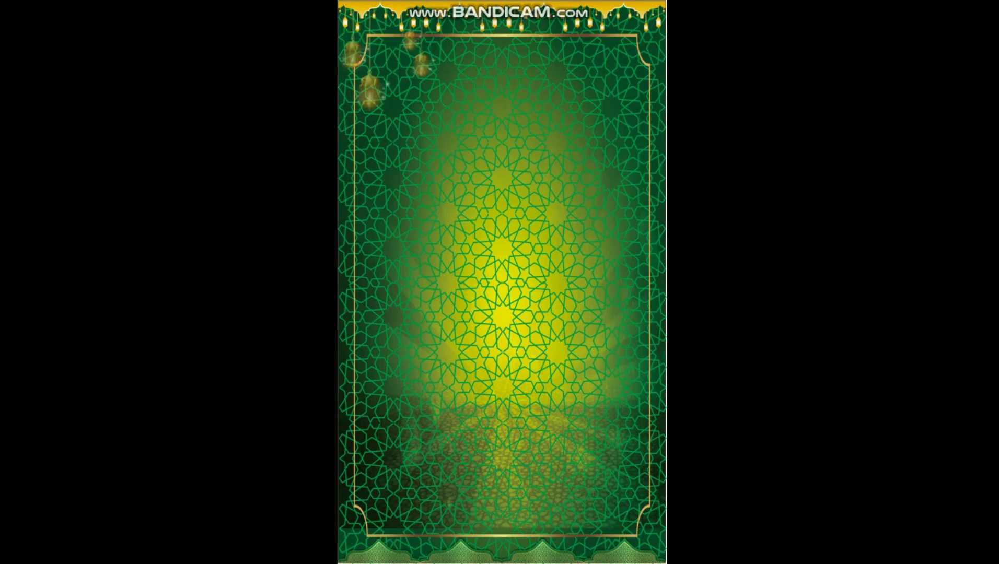
{"action": "key", "text": "Escape"}
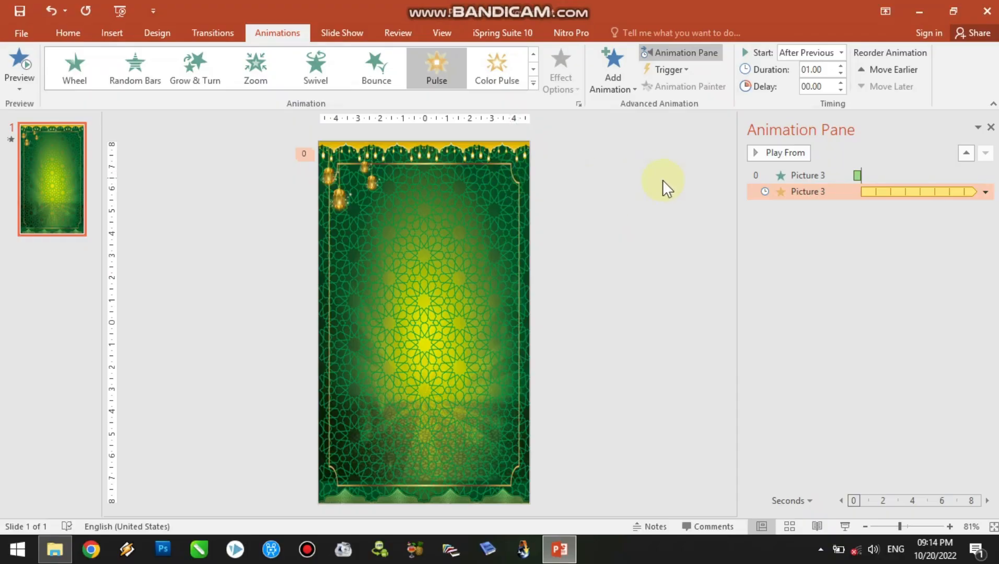
Step: Copy the animated lantern picture and paste the duplicate onto the slide
{"action": "left_click", "coordinate": [366, 184]}
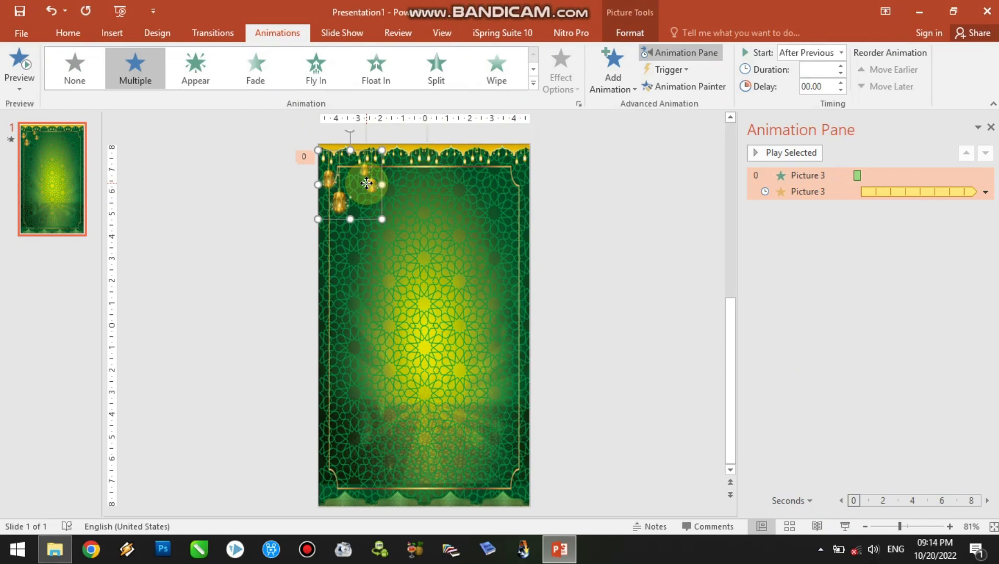
{"action": "right_click", "coordinate": [367, 184]}
{"action": "left_click", "coordinate": [389, 212]}
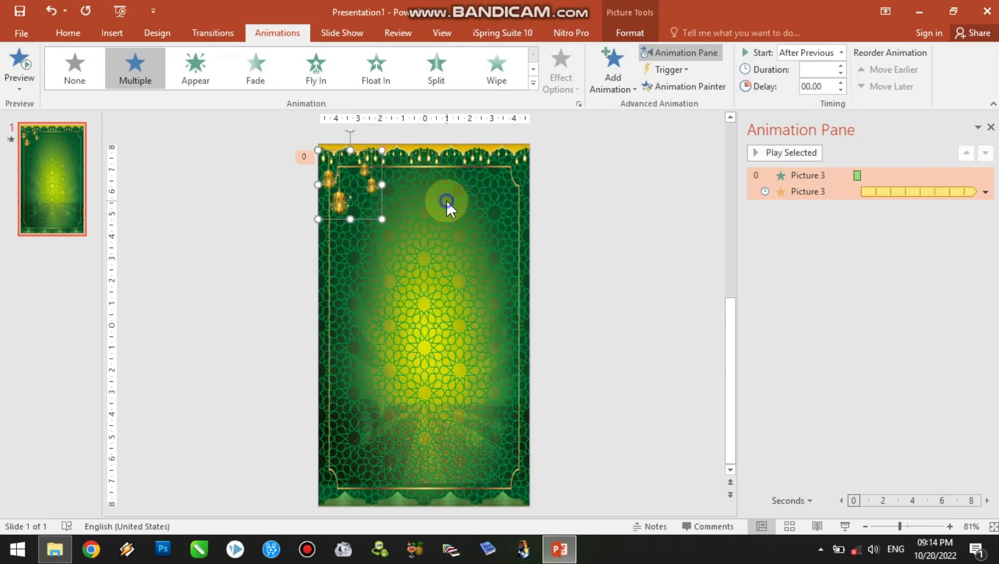
{"action": "right_click", "coordinate": [447, 200]}
{"action": "left_click", "coordinate": [477, 229]}
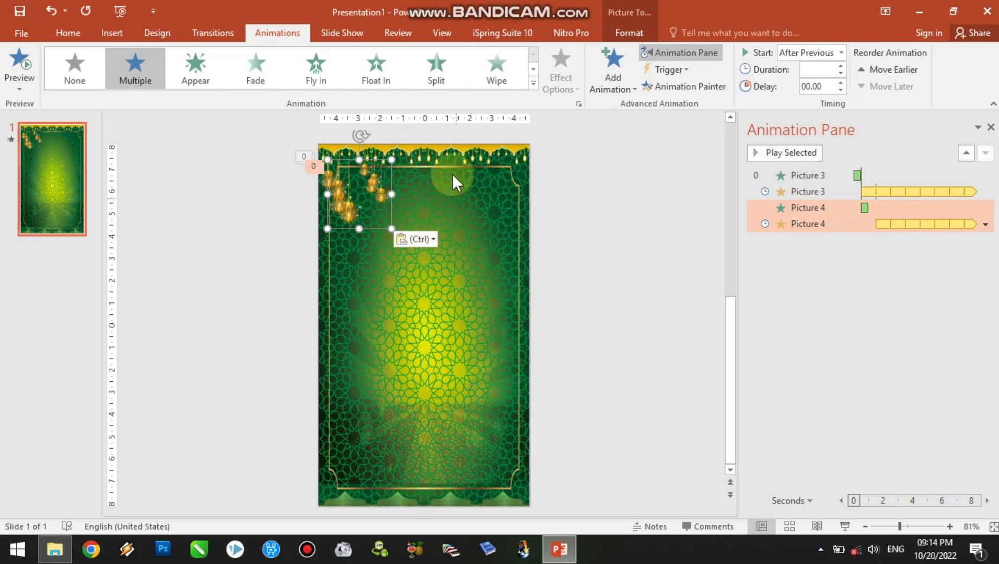
Step: Flip the lantern copy horizontally and place it in the slide's upper-right corner, level with the original
{"action": "left_click", "coordinate": [646, 37]}
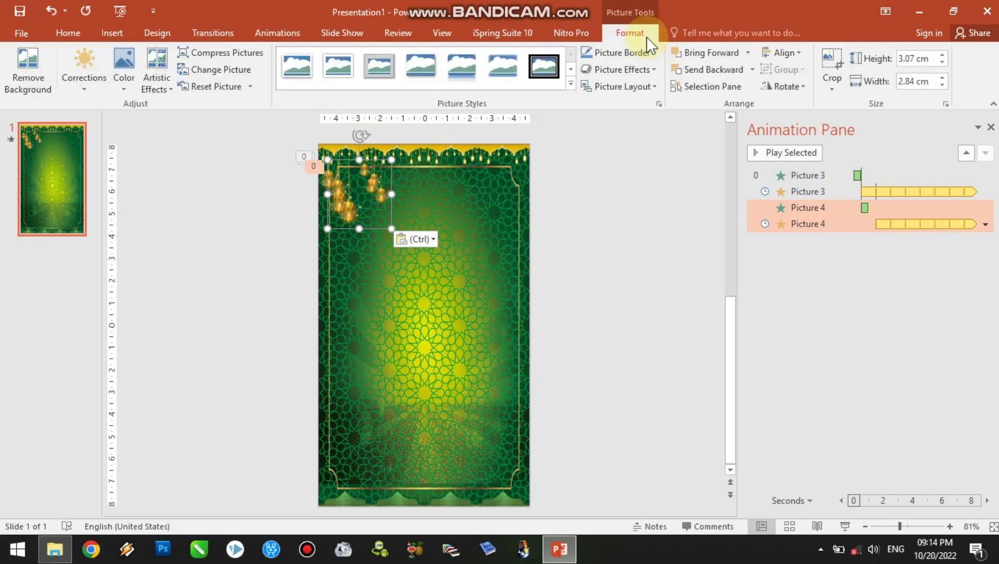
{"action": "left_click", "coordinate": [798, 87]}
{"action": "left_click", "coordinate": [792, 161]}
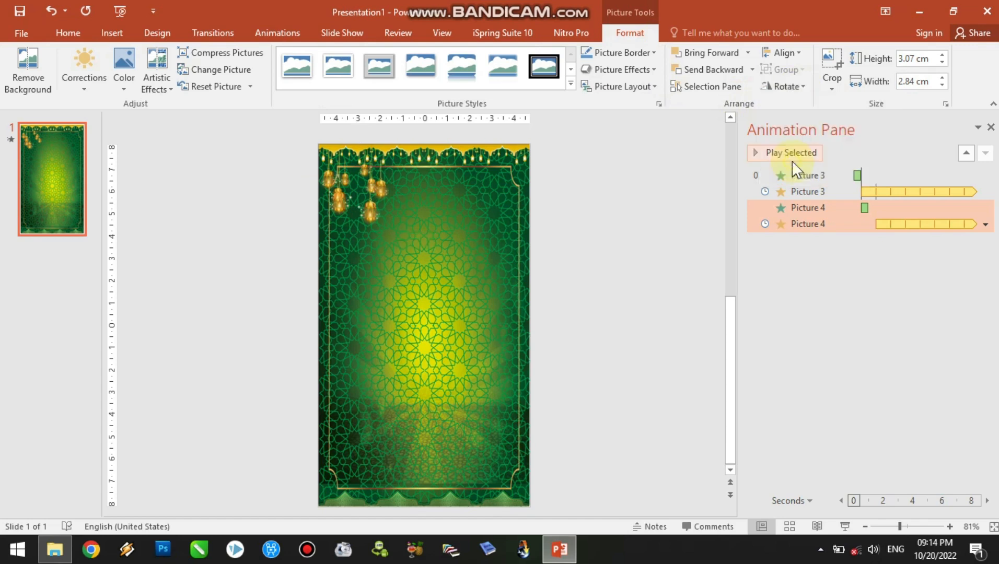
{"action": "left_click_drag", "start_coordinate": [347, 229], "coordinate": [504, 205]}
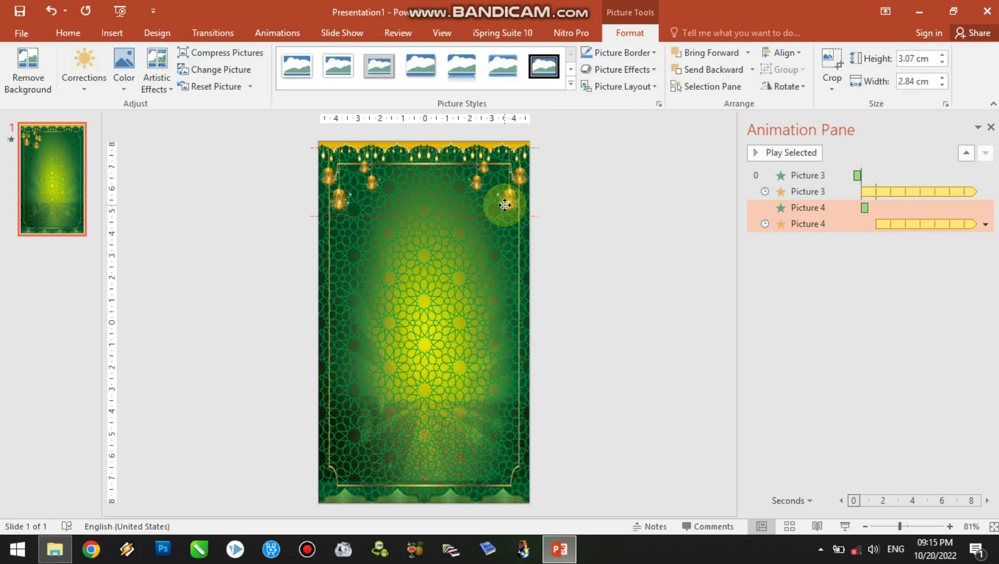
{"action": "left_click_drag", "start_coordinate": [504, 205], "coordinate": [508, 201]}
{"action": "left_click", "coordinate": [604, 200]}
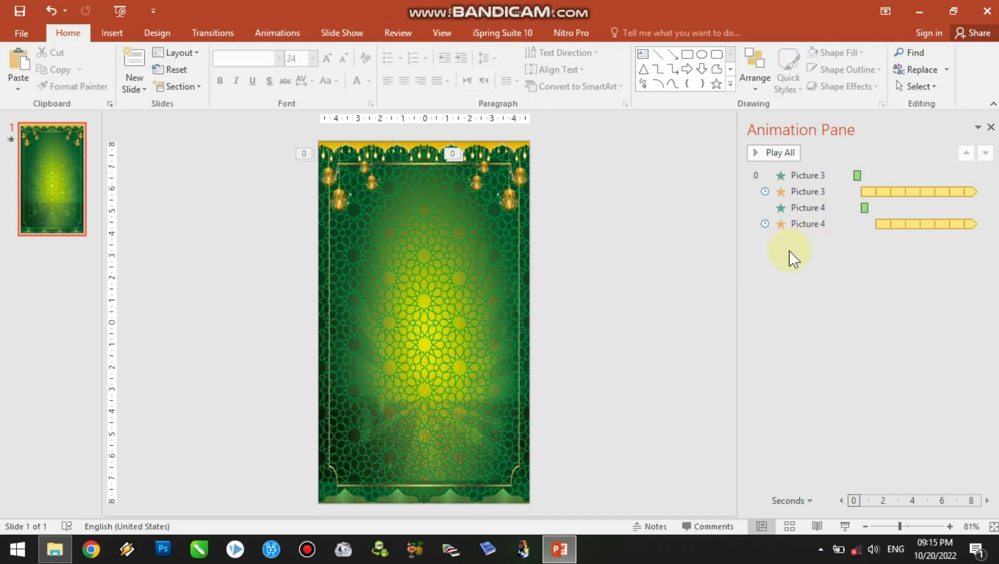
Step: Check the start option of the mirrored lantern's Fly In animation and preview the slide show
{"action": "left_click", "coordinate": [517, 188]}
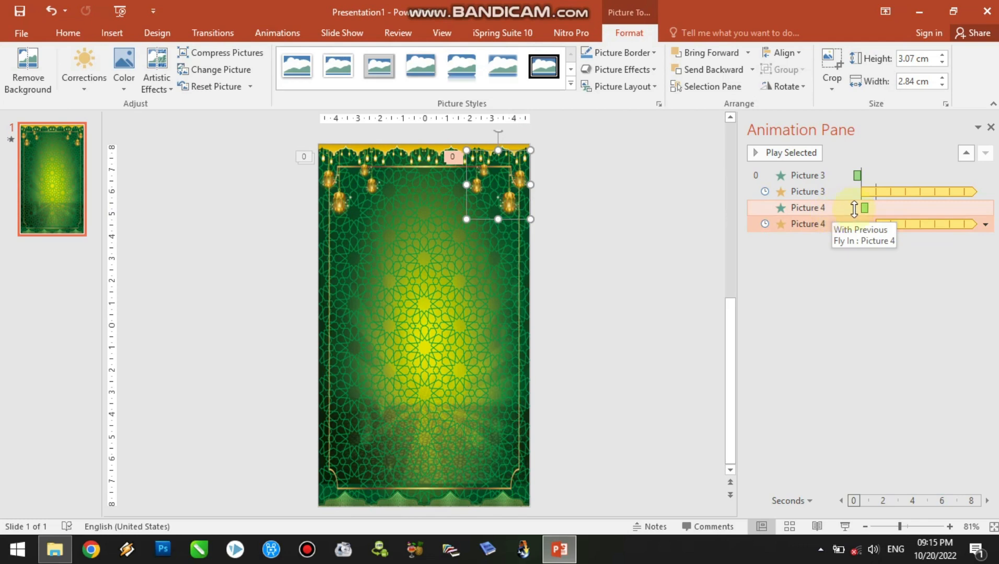
{"action": "left_click", "coordinate": [986, 207]}
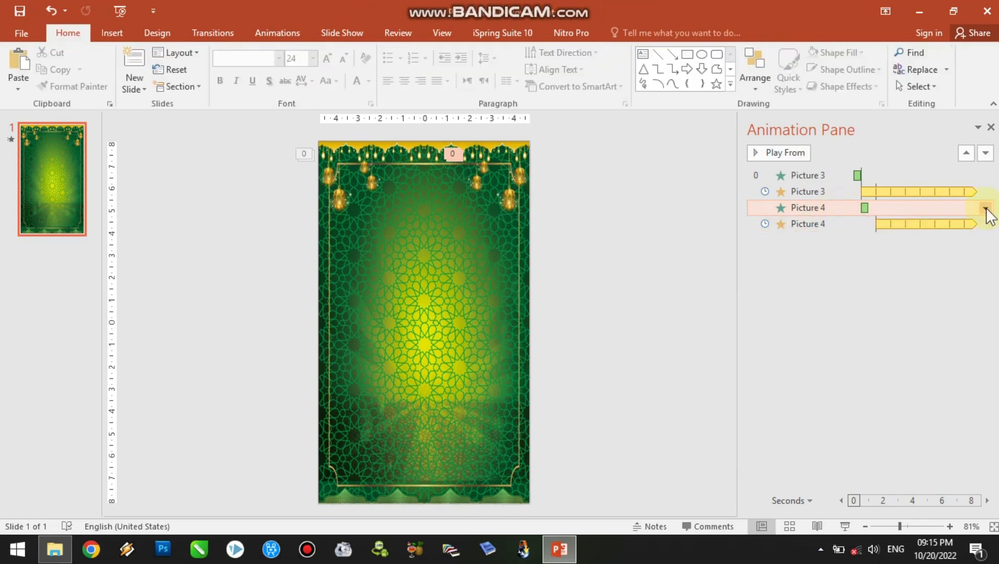
{"action": "left_click", "coordinate": [985, 207]}
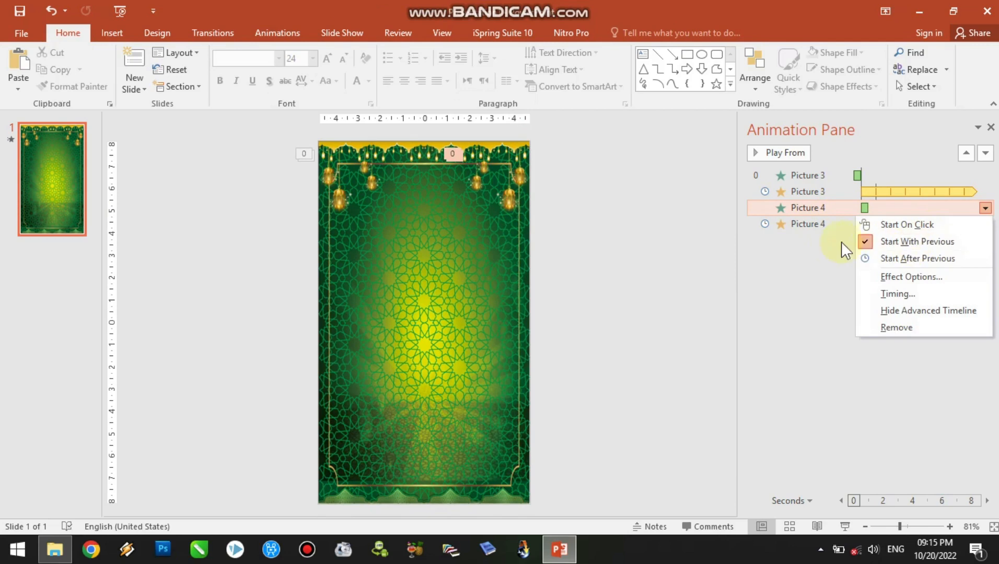
{"action": "left_click", "coordinate": [822, 244]}
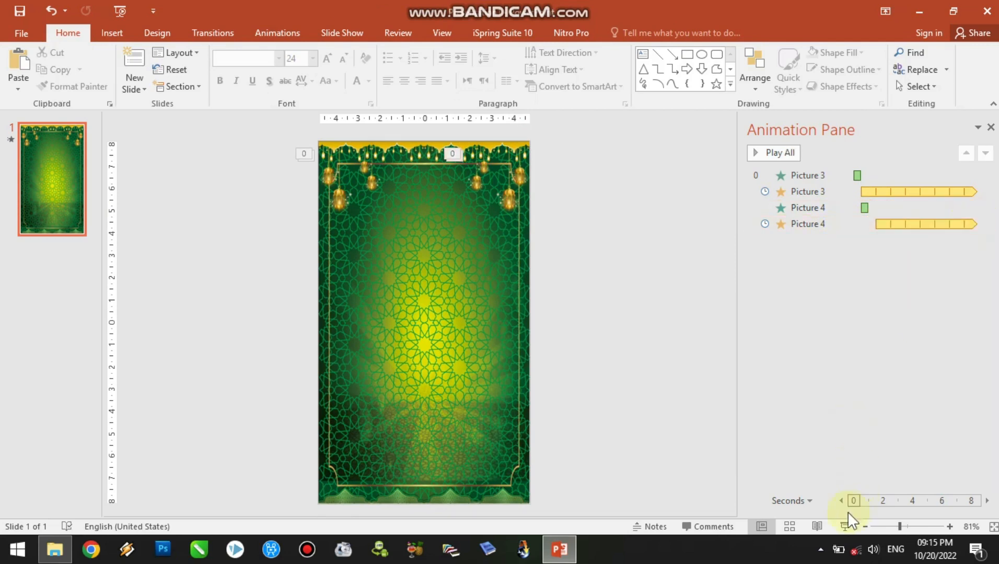
{"action": "left_click", "coordinate": [844, 525]}
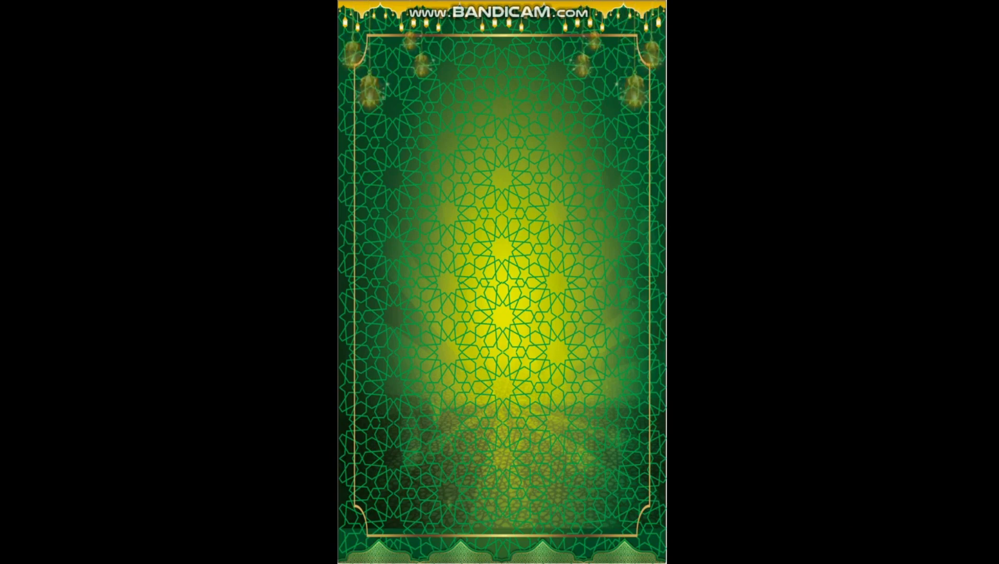
{"action": "key", "text": "Escape"}
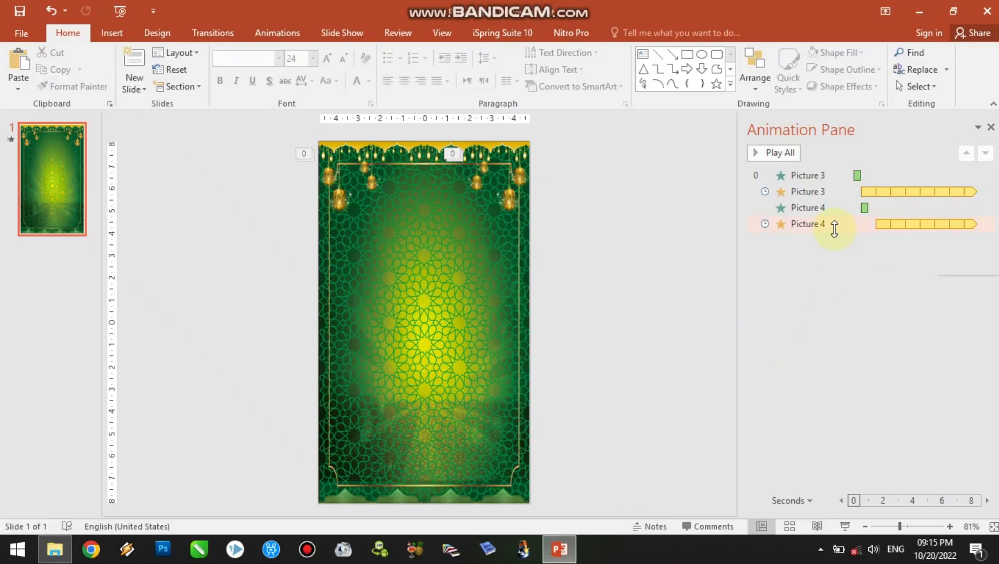
Step: Move the mirrored lantern's Fly In directly below the first lantern's Fly In, check its start option, and preview the slide show
{"action": "left_click", "coordinate": [822, 207]}
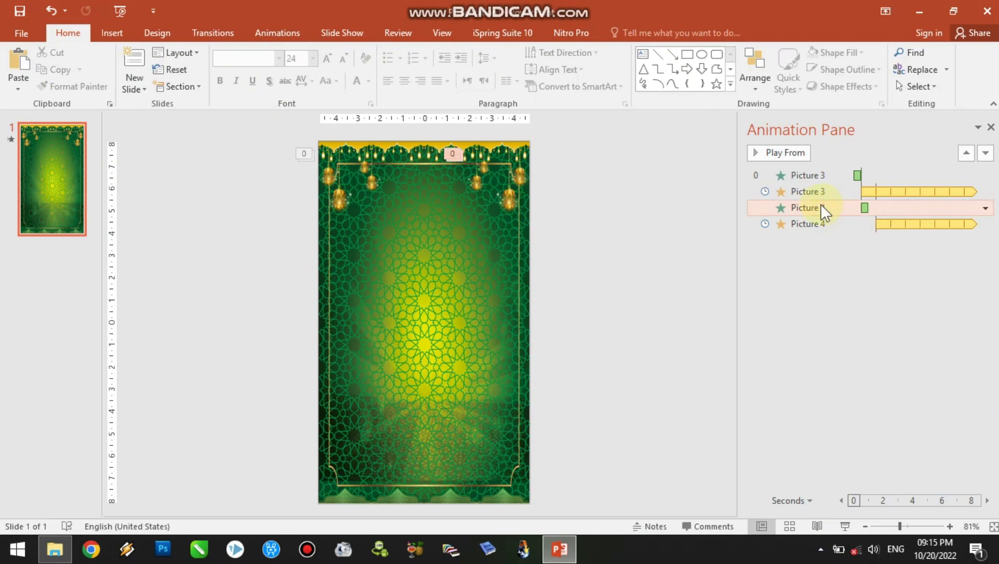
{"action": "left_click_drag", "start_coordinate": [820, 203], "coordinate": [824, 184]}
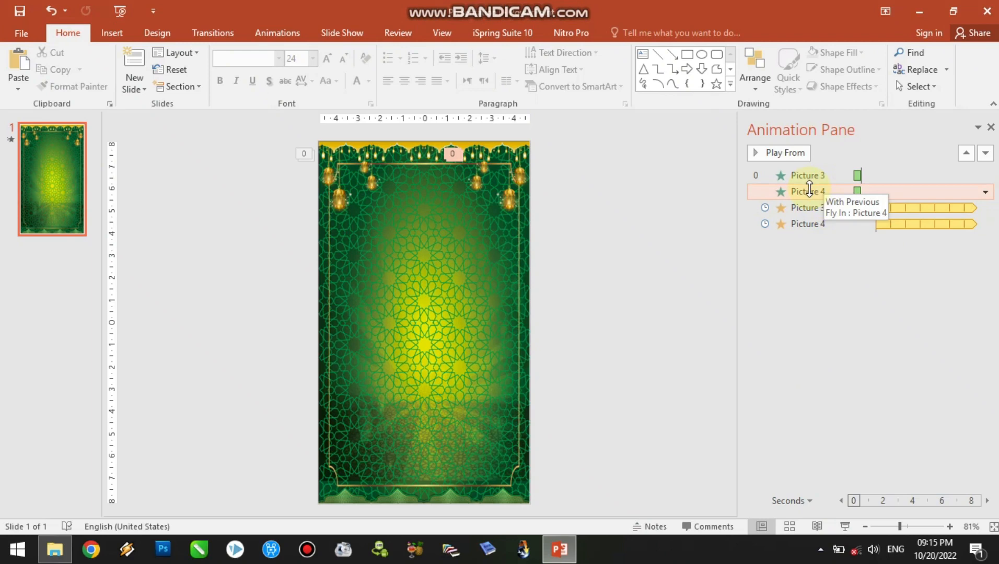
{"action": "left_click", "coordinate": [985, 193]}
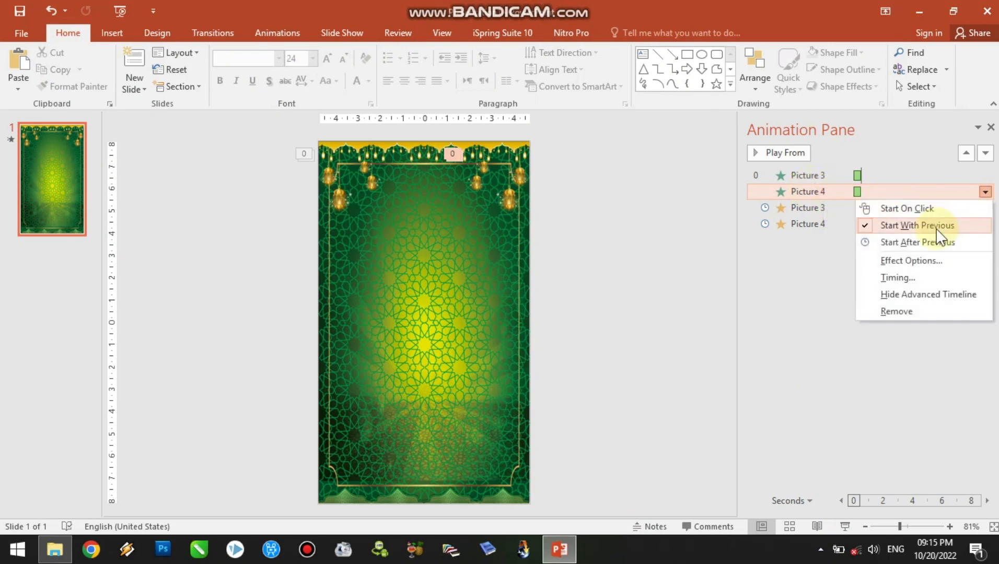
{"action": "left_click", "coordinate": [814, 249]}
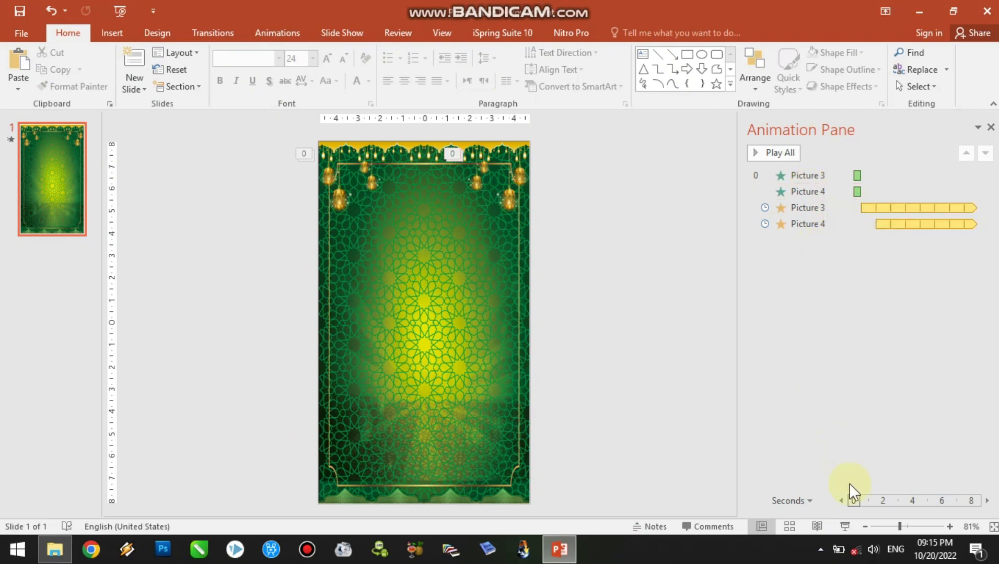
{"action": "left_click", "coordinate": [846, 526]}
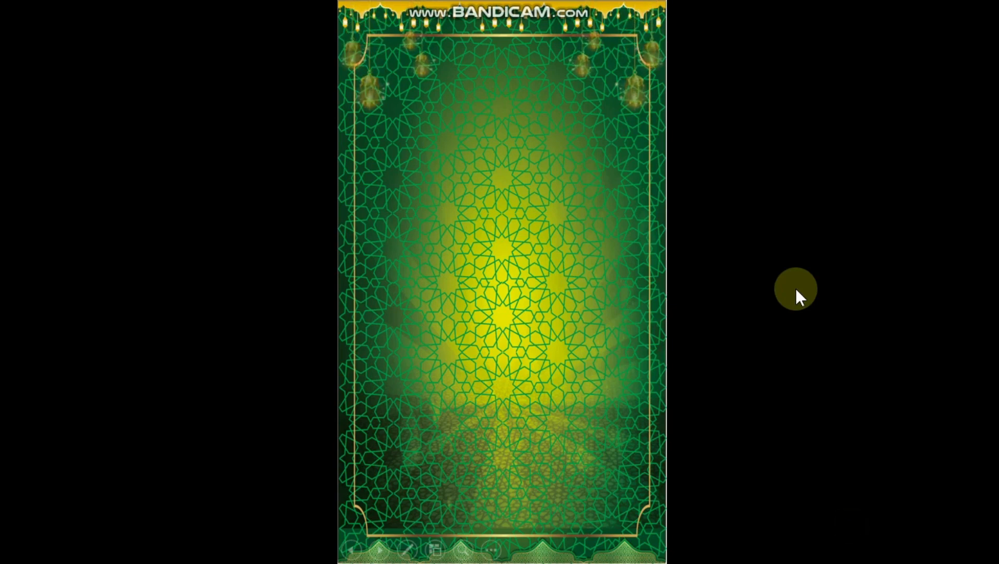
{"action": "key", "text": "Escape"}
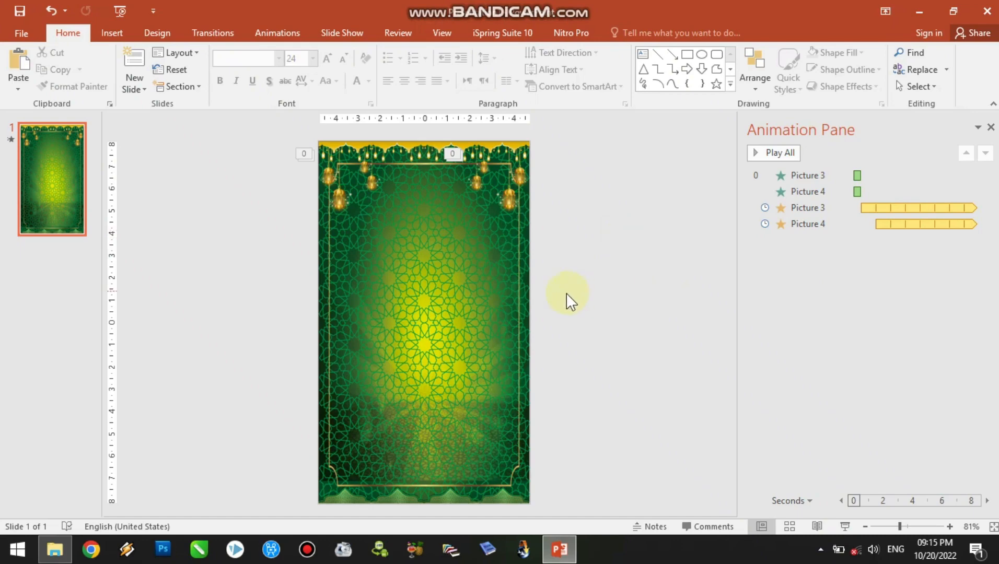
Step: Add the kubah kuning picture from the ASET TWIBON folder, centred in the slide's upper half, about 2.6 cm high and 5.1 cm wide
{"action": "left_click", "coordinate": [55, 548]}
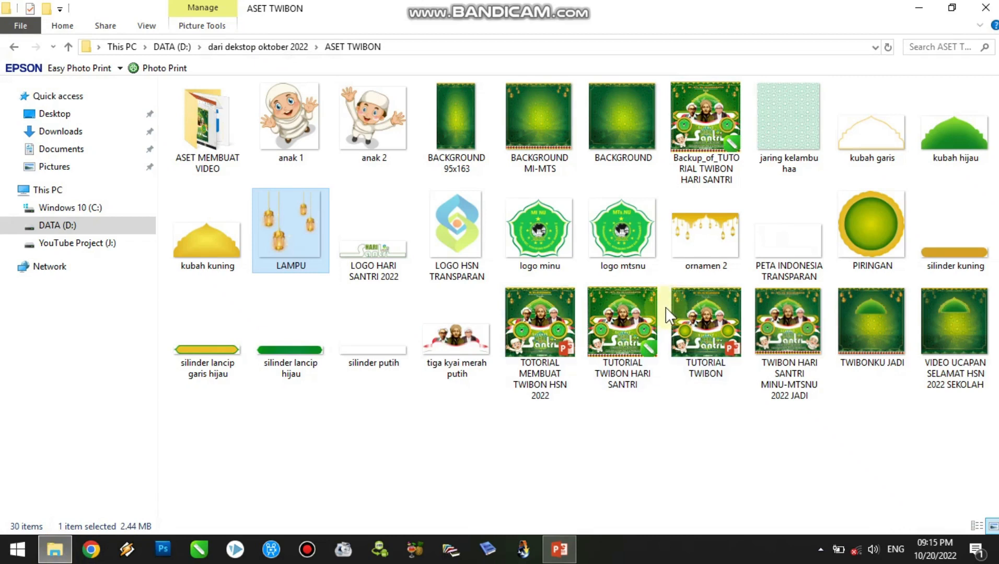
{"action": "left_click", "coordinate": [191, 255]}
{"action": "left_click_drag", "start_coordinate": [204, 250], "coordinate": [405, 233]}
{"action": "left_click_drag", "start_coordinate": [433, 330], "coordinate": [434, 235]}
{"action": "left_click_drag", "start_coordinate": [531, 183], "coordinate": [434, 234]}
{"action": "left_click_drag", "start_coordinate": [384, 263], "coordinate": [434, 244]}
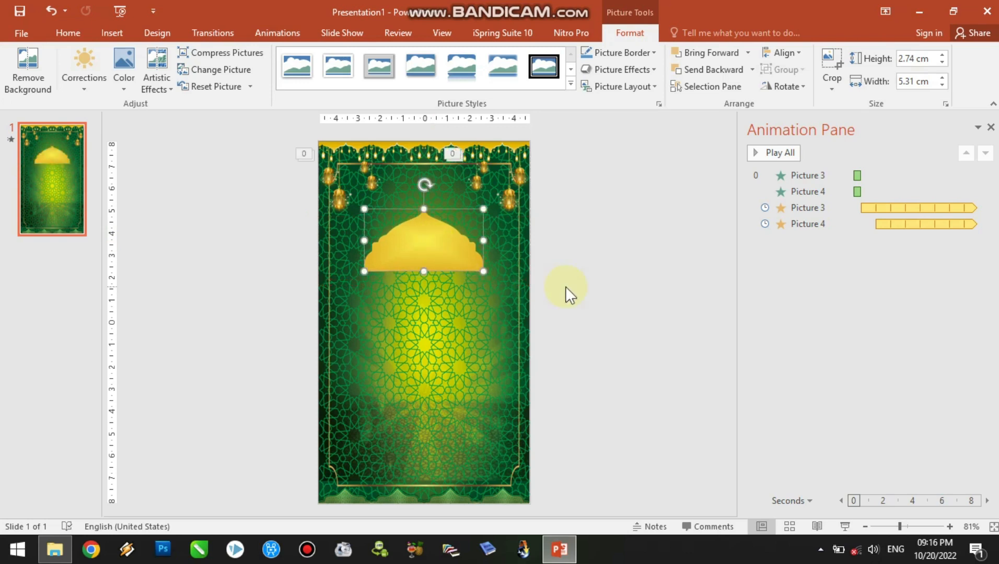
{"action": "left_click_drag", "start_coordinate": [487, 269], "coordinate": [446, 252]}
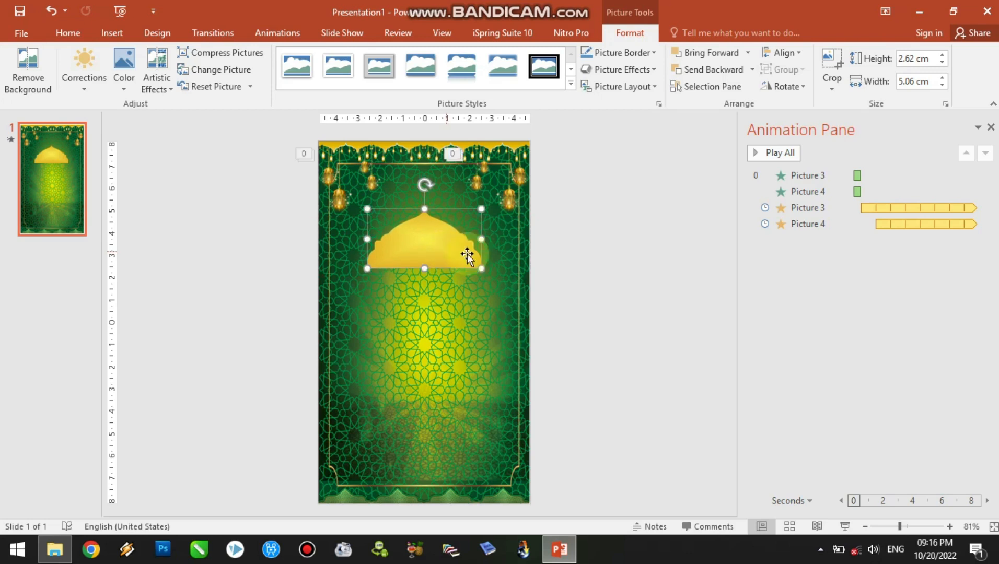
{"action": "left_click", "coordinate": [584, 248]}
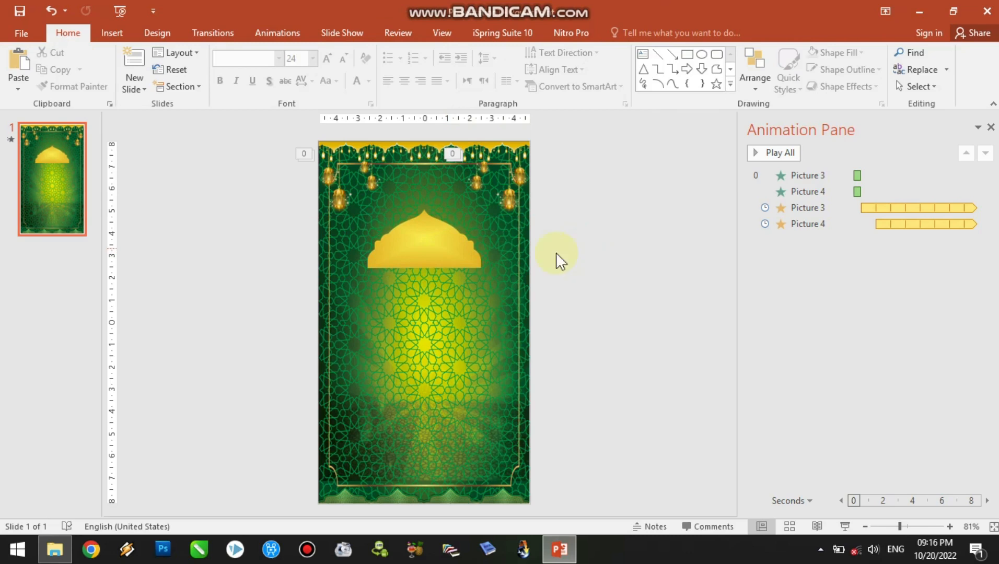
Step: Apply a Fade entrance to the yellow dome and add a Pulse emphasis animation to it
{"action": "left_click", "coordinate": [440, 251]}
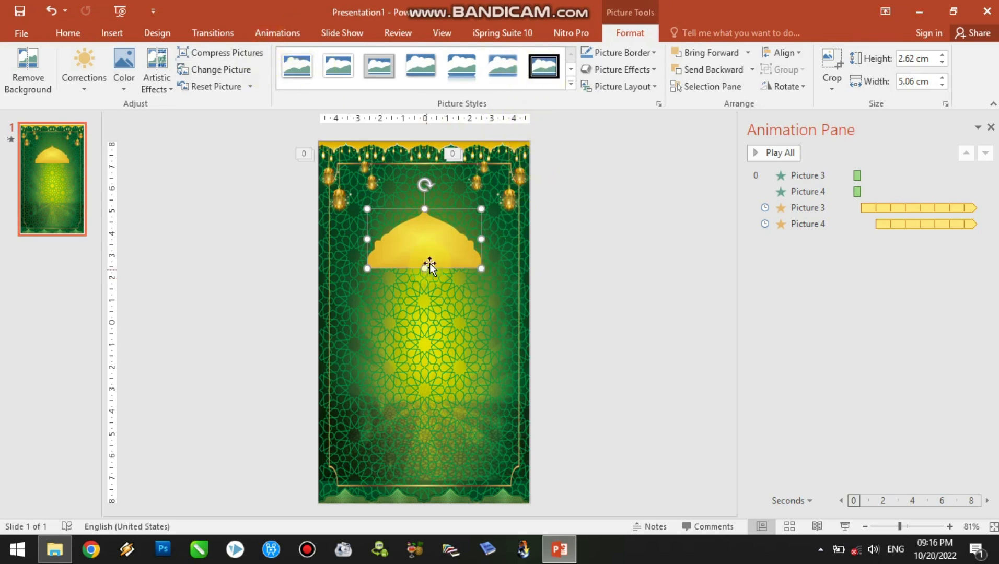
{"action": "left_click", "coordinate": [269, 34]}
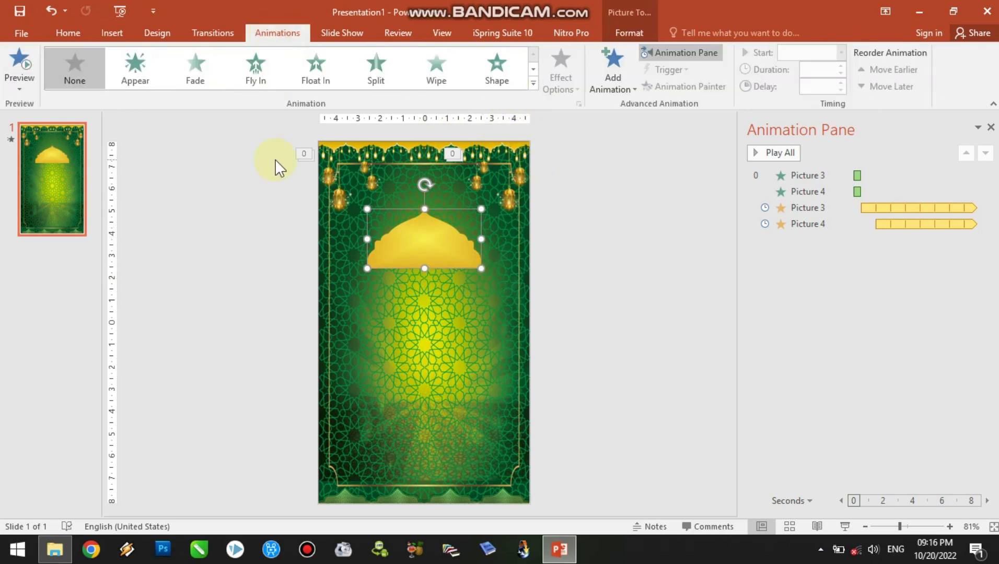
{"action": "left_click", "coordinate": [211, 74]}
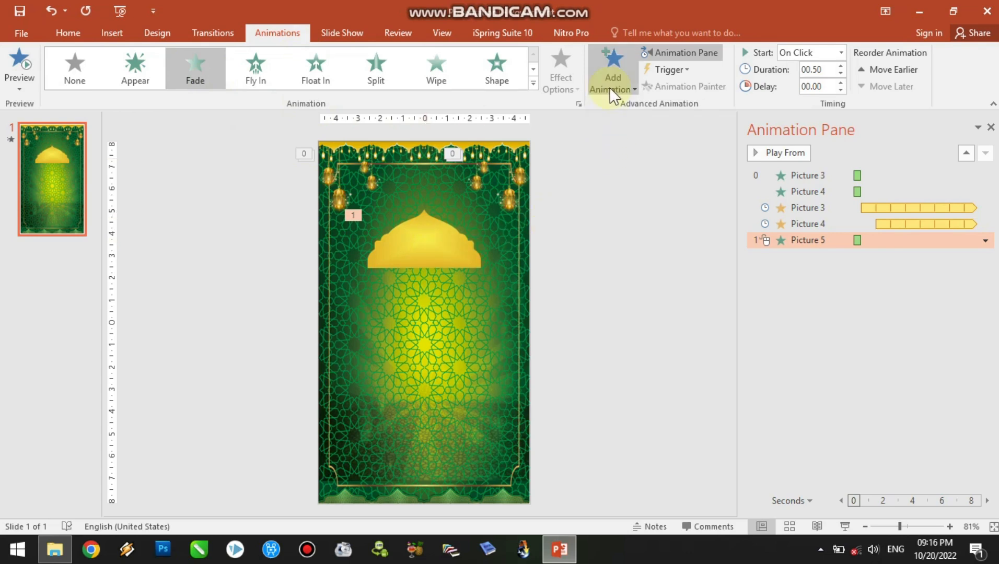
{"action": "left_click", "coordinate": [442, 251]}
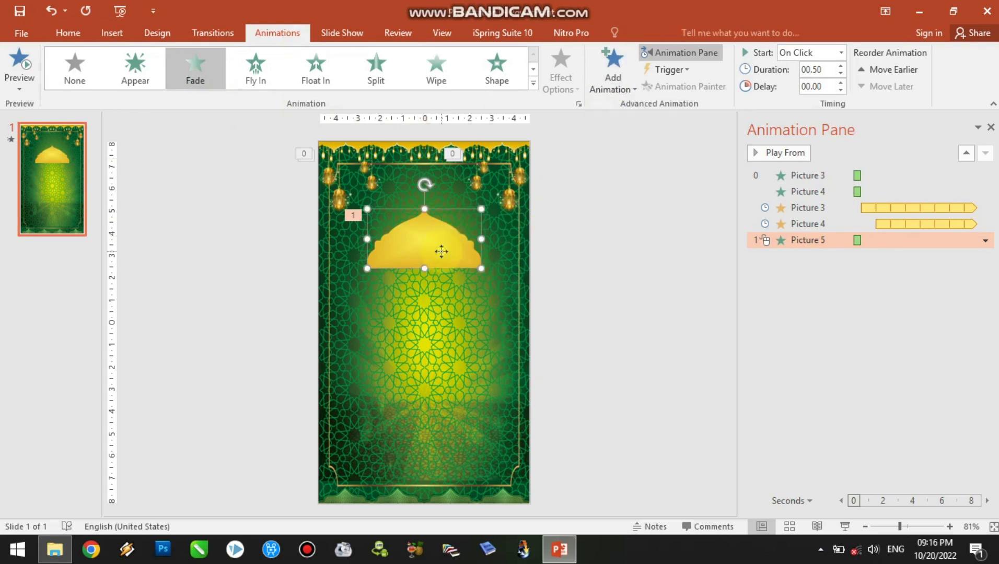
{"action": "left_click", "coordinate": [626, 80]}
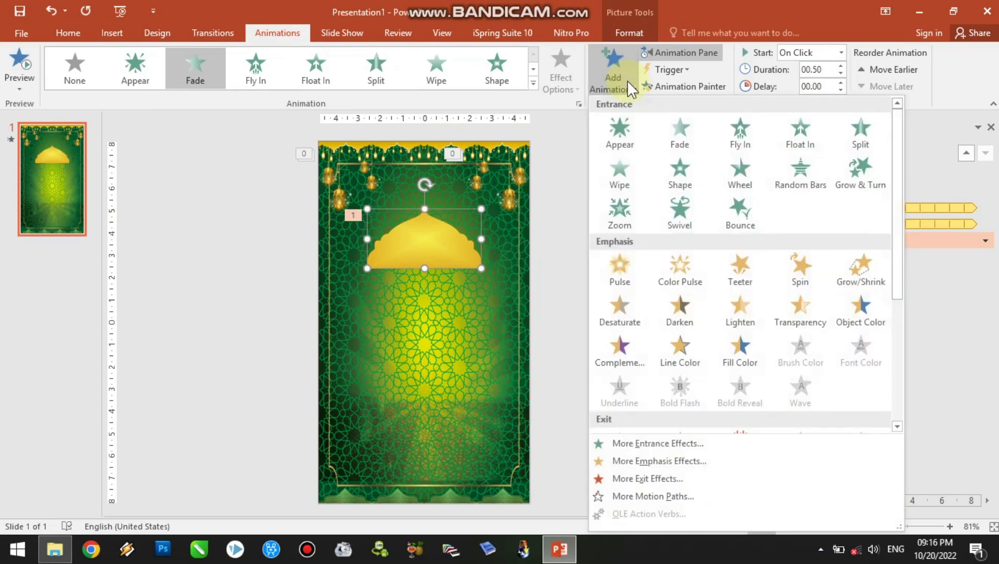
{"action": "left_click", "coordinate": [616, 278]}
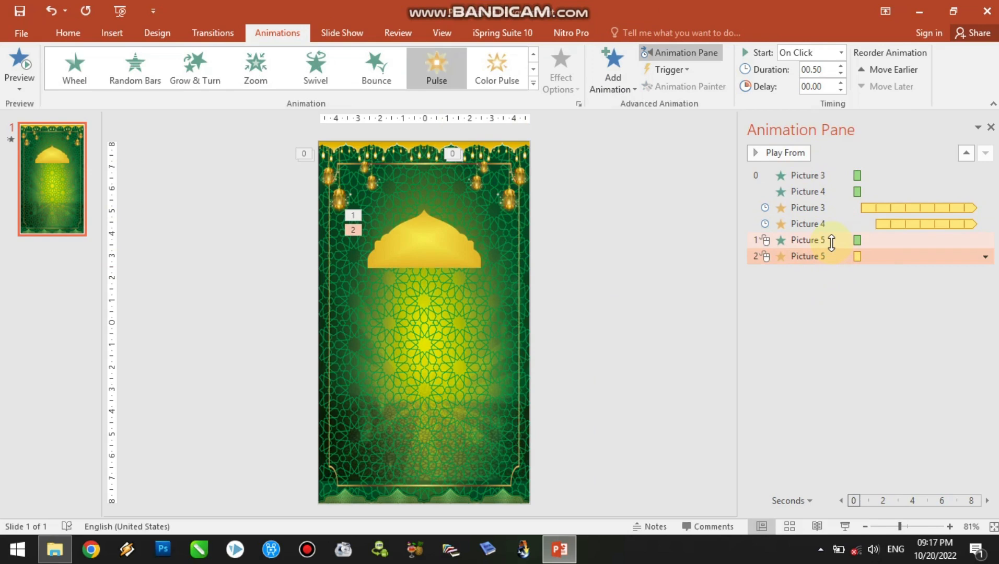
Step: Set both the yellow dome's Fade and its Pulse animation to start After Previous
{"action": "left_click", "coordinate": [804, 240]}
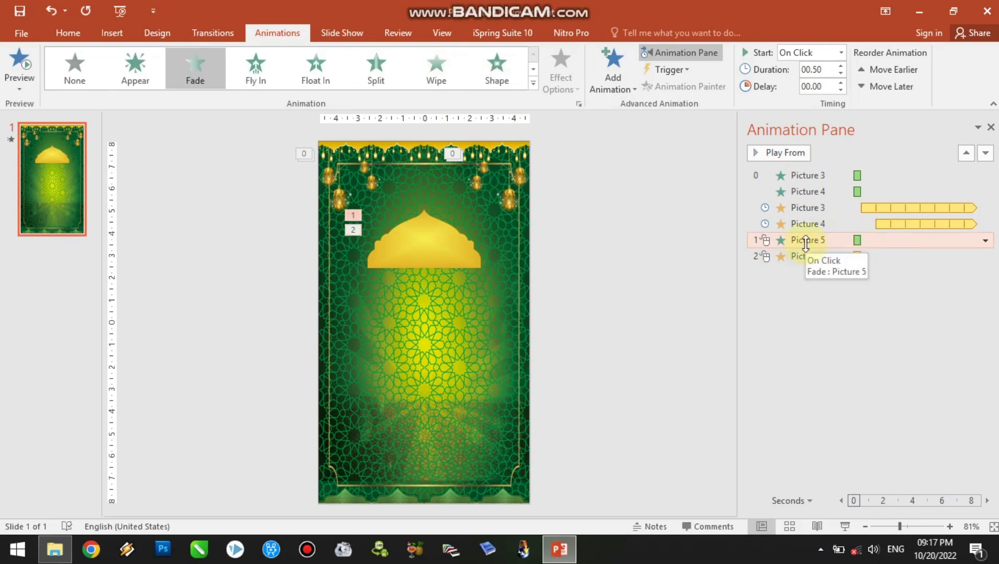
{"action": "left_click", "coordinate": [985, 240]}
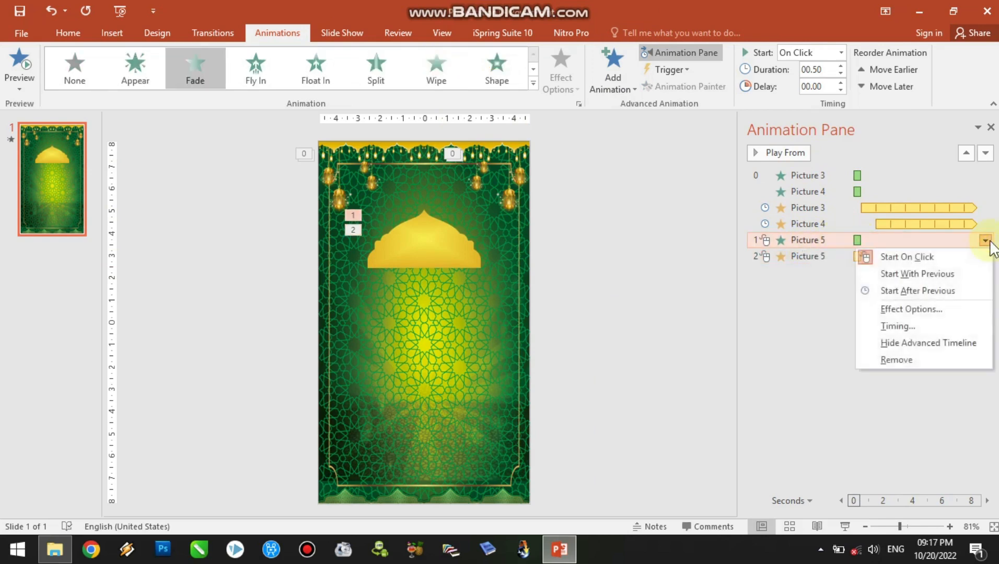
{"action": "left_click", "coordinate": [935, 292]}
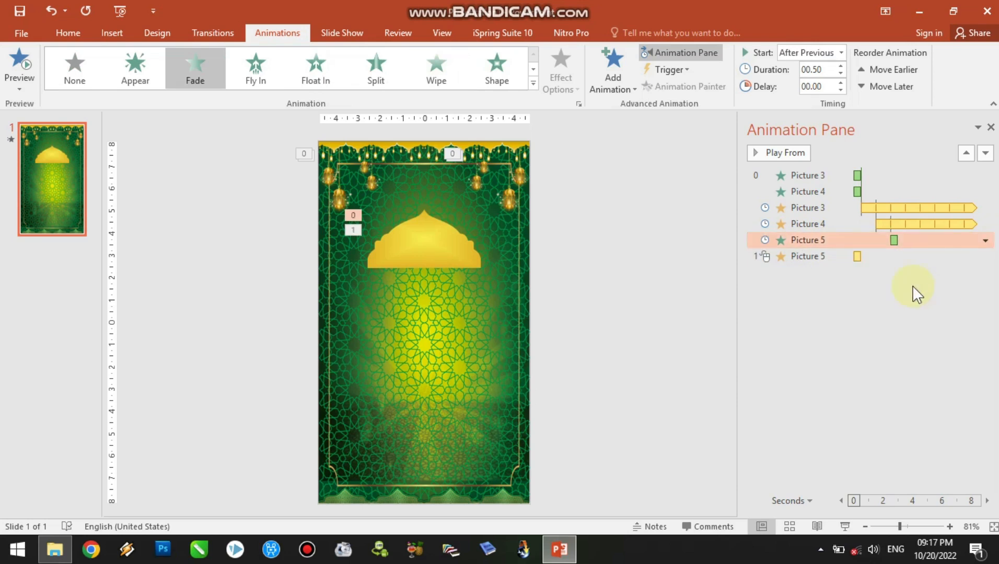
{"action": "left_click", "coordinate": [825, 256]}
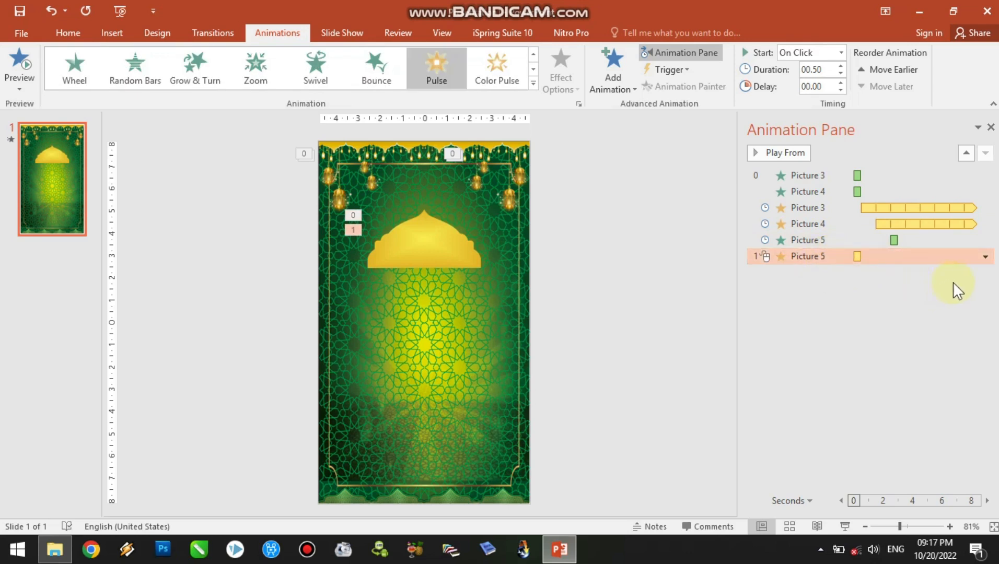
{"action": "left_click", "coordinate": [985, 257]}
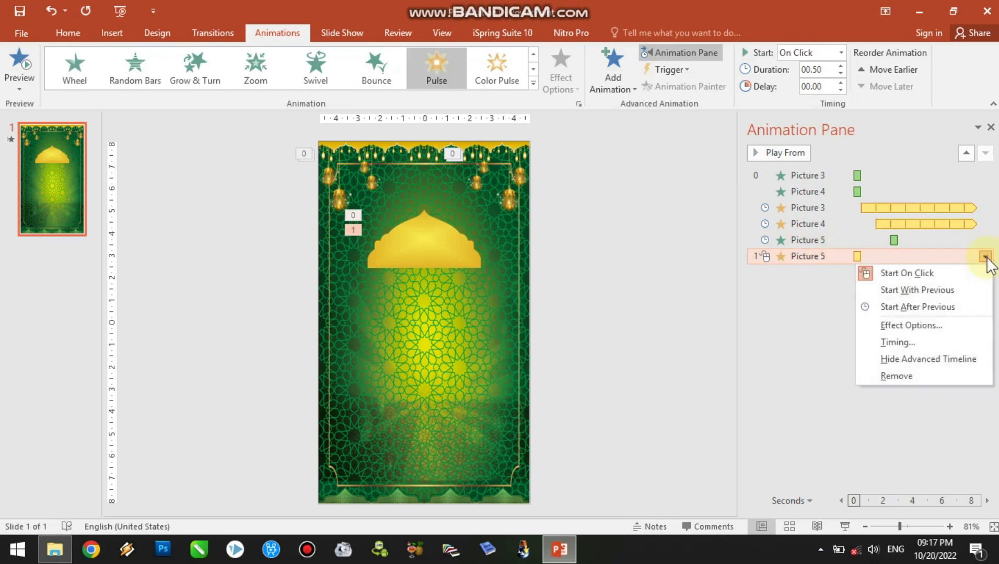
{"action": "left_click", "coordinate": [948, 307]}
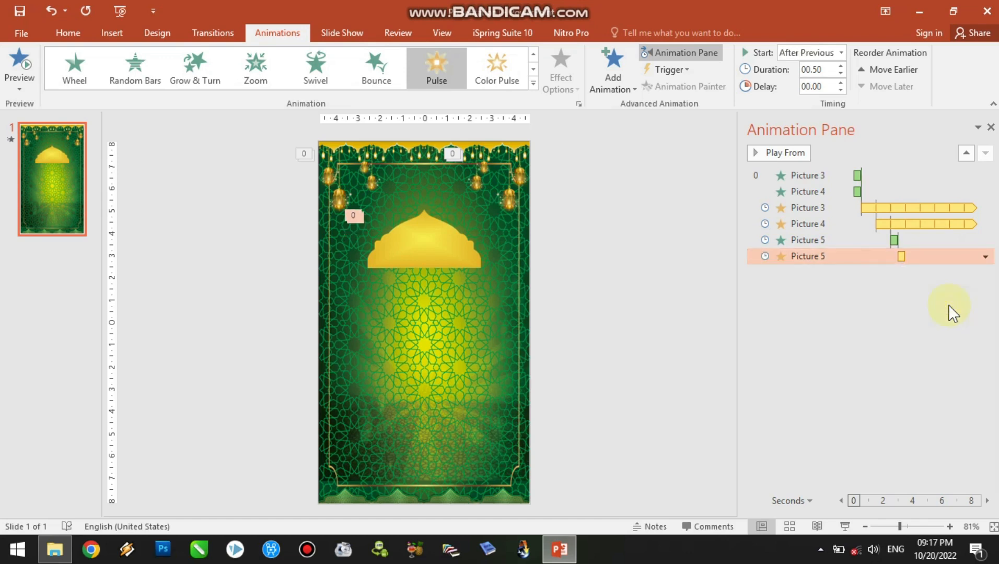
Step: Set the yellow dome's Pulse to last 1 second (Fast) and repeat Until End of Slide, and preview the slide show
{"action": "left_click", "coordinate": [985, 257]}
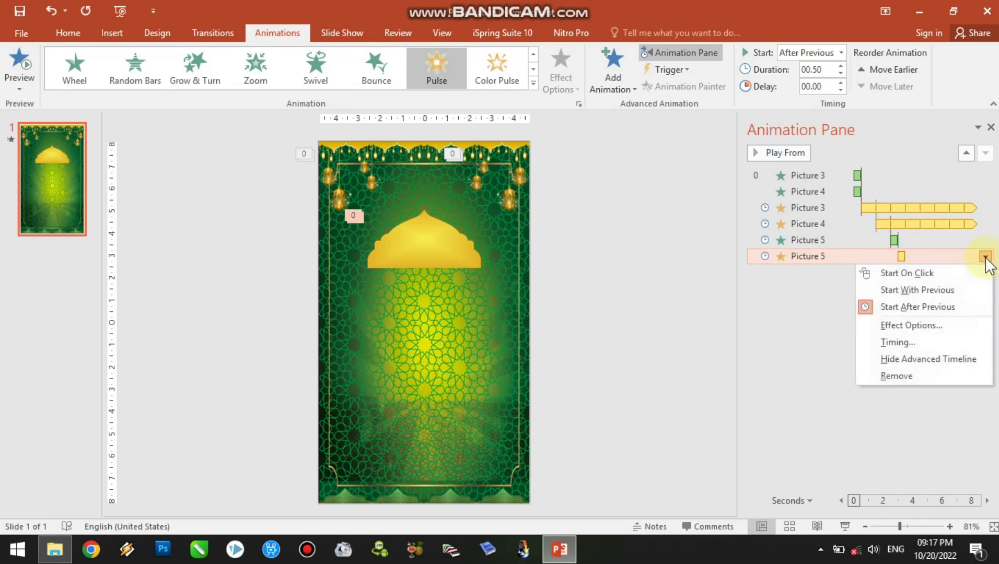
{"action": "left_click", "coordinate": [927, 326]}
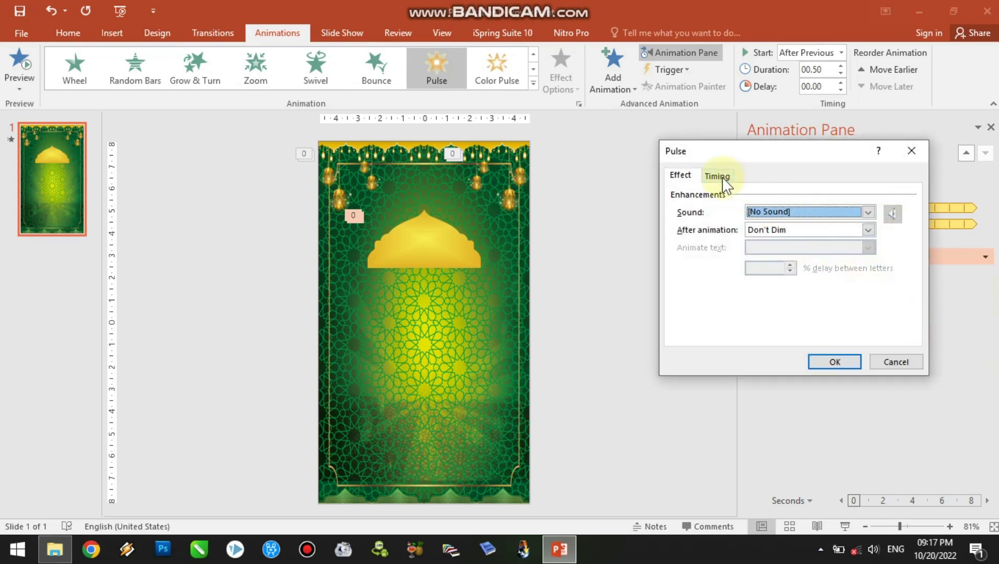
{"action": "left_click", "coordinate": [682, 178]}
{"action": "left_click", "coordinate": [717, 176]}
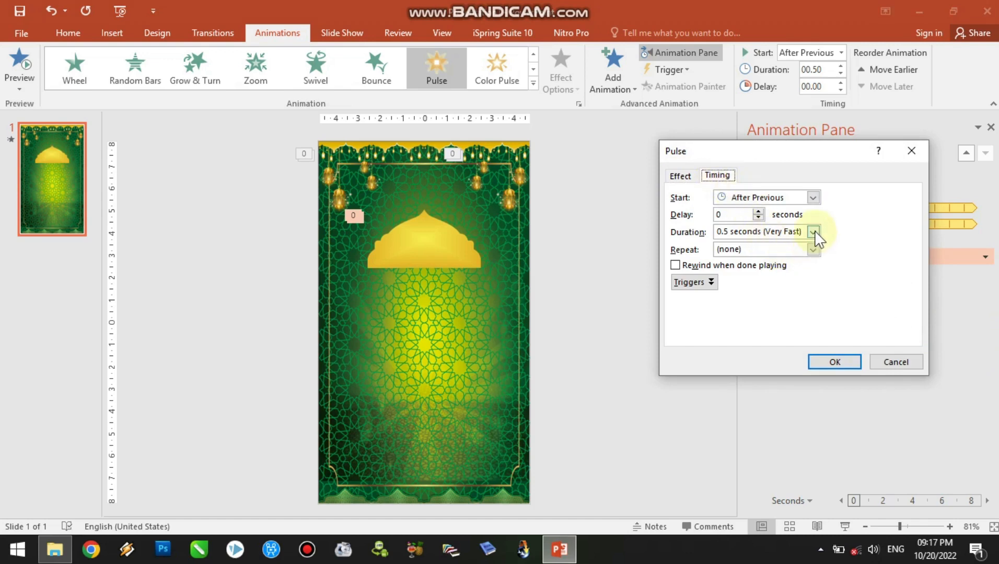
{"action": "left_click", "coordinate": [814, 232]}
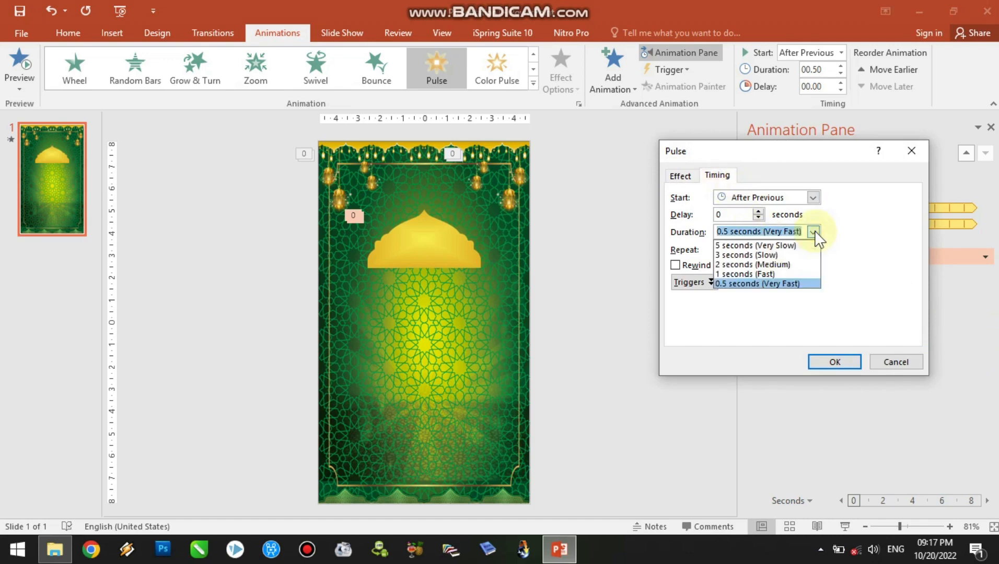
{"action": "left_click", "coordinate": [780, 274]}
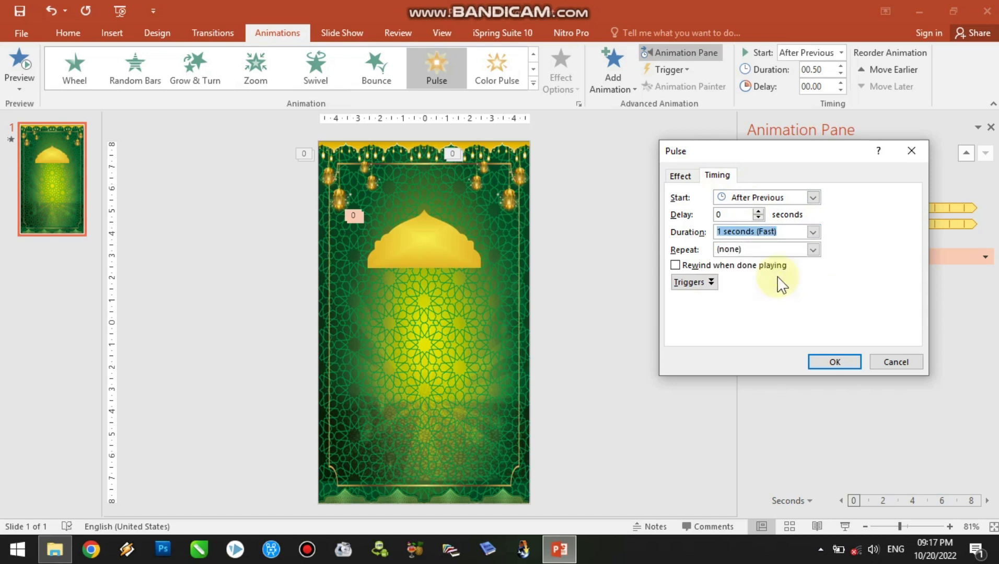
{"action": "left_click", "coordinate": [813, 250]}
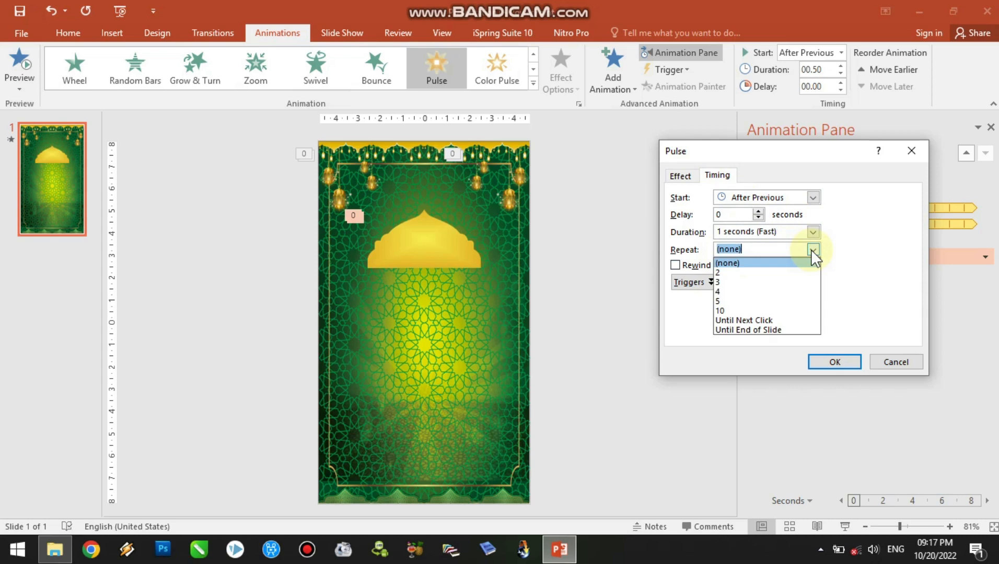
{"action": "left_click", "coordinate": [773, 330]}
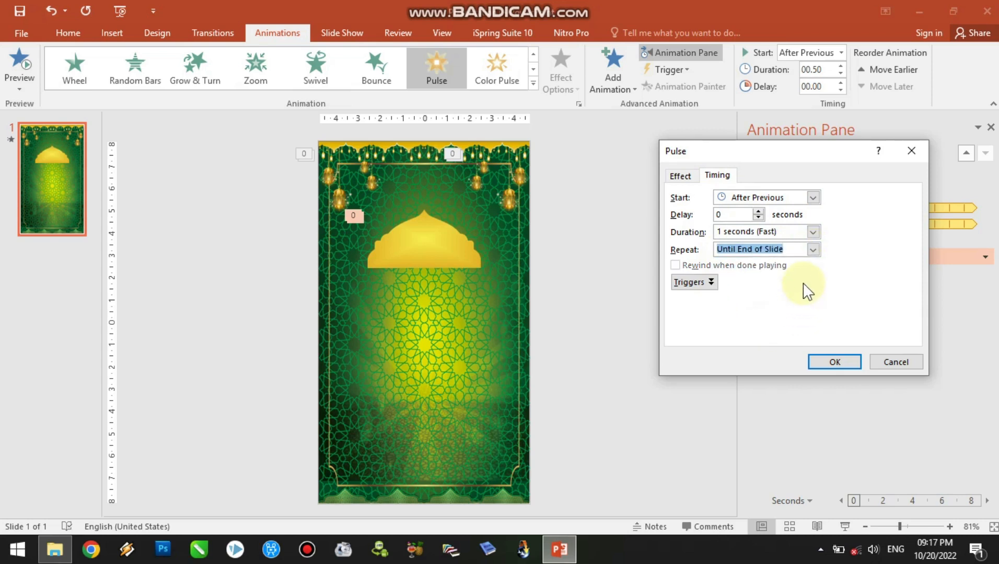
{"action": "left_click", "coordinate": [827, 360]}
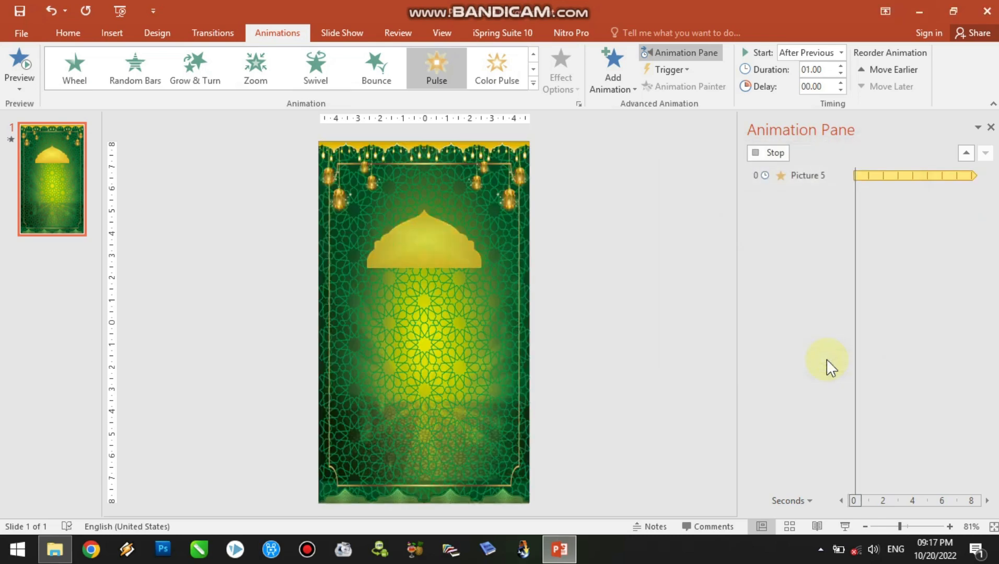
{"action": "left_click", "coordinate": [844, 527]}
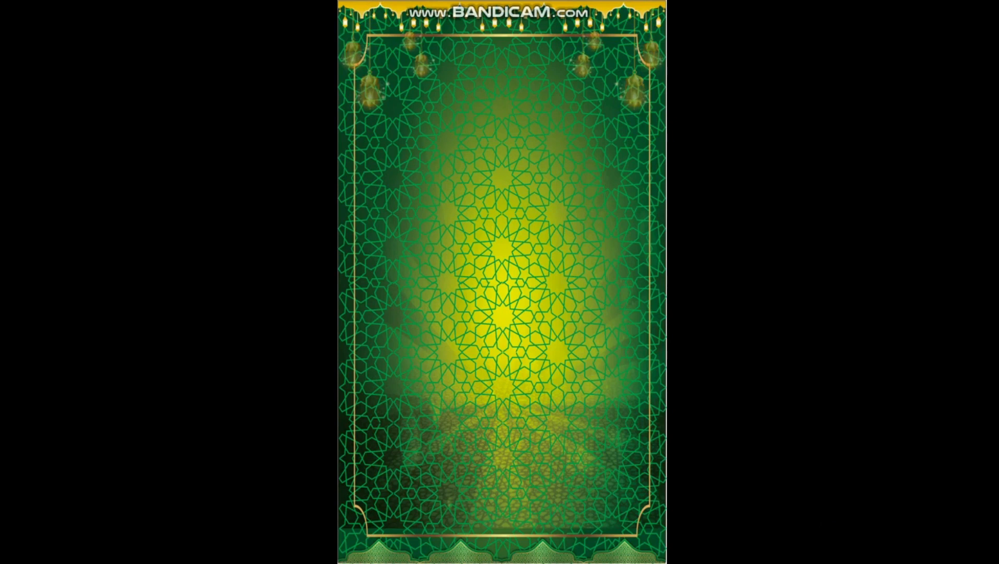
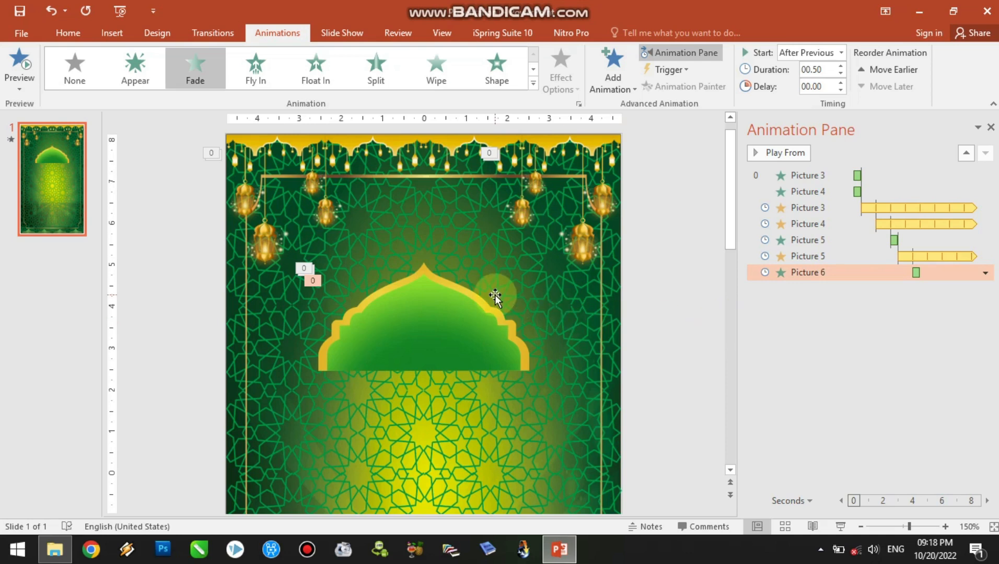
Step: Preview the slide show with the green dome layered over the yellow one, and return to editing with nothing selected
{"action": "left_click", "coordinate": [841, 527]}
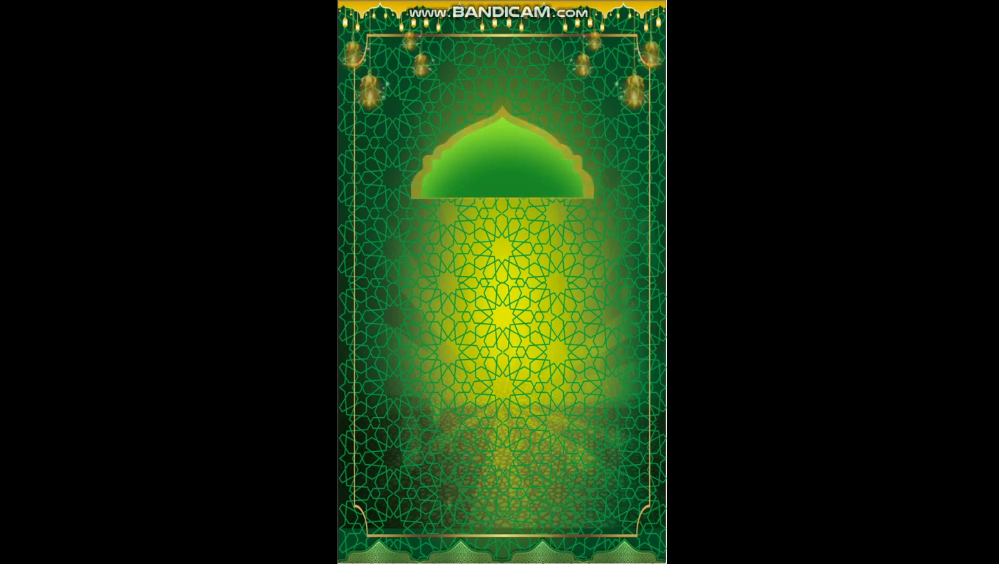
{"action": "key", "text": "Escape"}
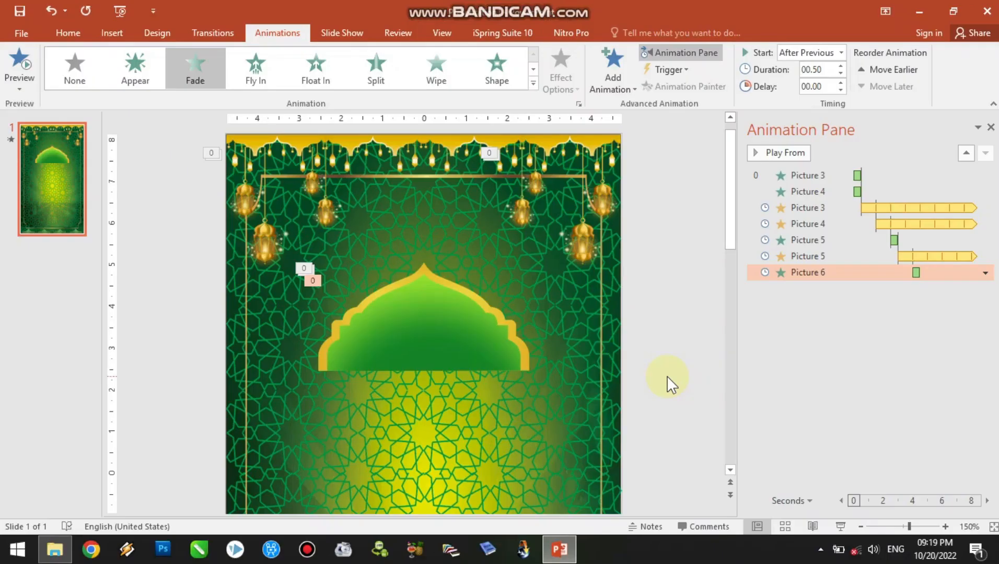
{"action": "left_click", "coordinate": [677, 312]}
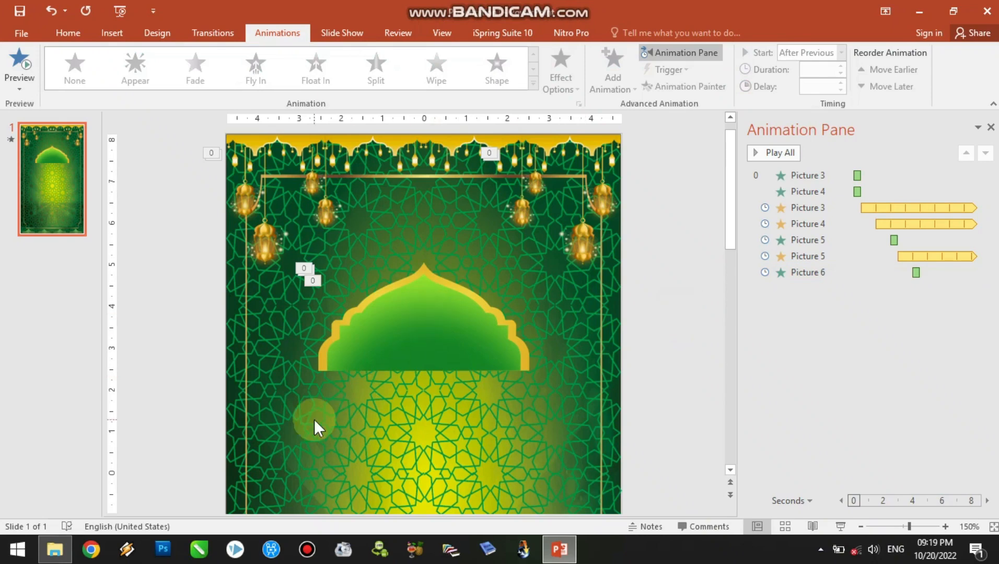
Step: Insert the kubah garis image from File Explorer's ASET TWIBON folder, shrink it to about 4.25 cm wide and centre it within the green dome
{"action": "left_click", "coordinate": [55, 549]}
{"action": "left_click_drag", "start_coordinate": [858, 157], "coordinate": [414, 328]}
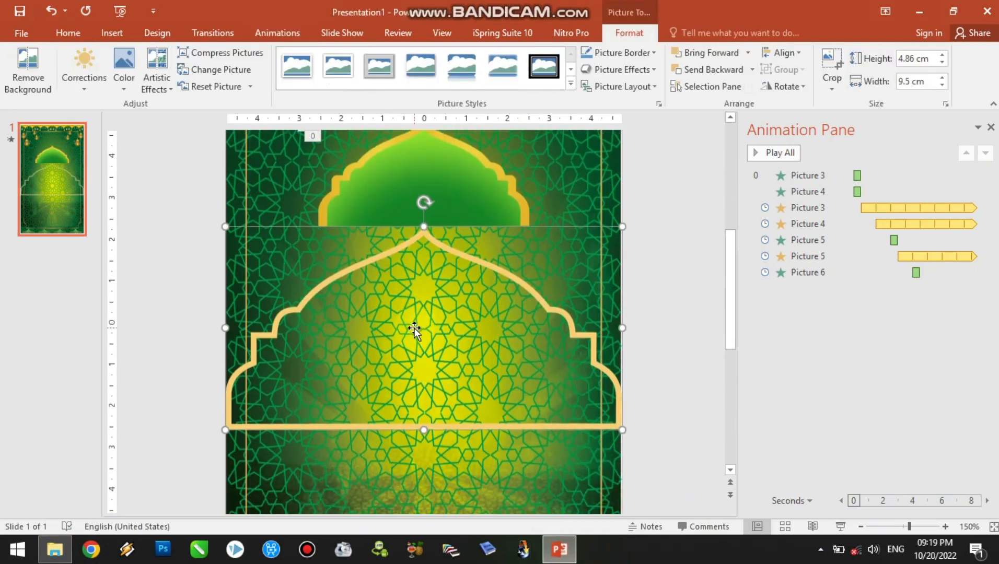
{"action": "left_click_drag", "start_coordinate": [622, 424], "coordinate": [505, 221]}
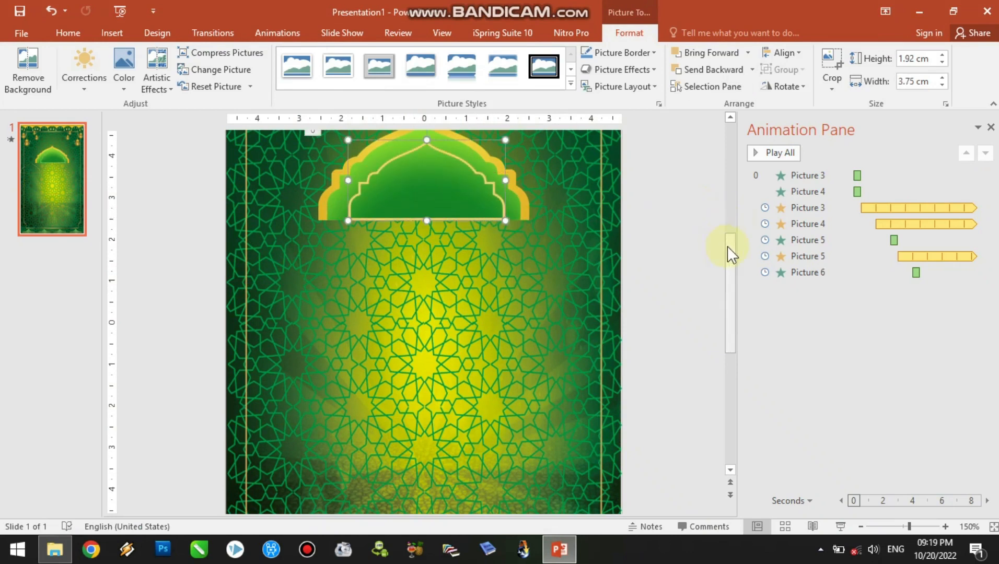
{"action": "scroll", "coordinate": [734, 220], "scroll_direction": "up", "scroll_amount": 1}
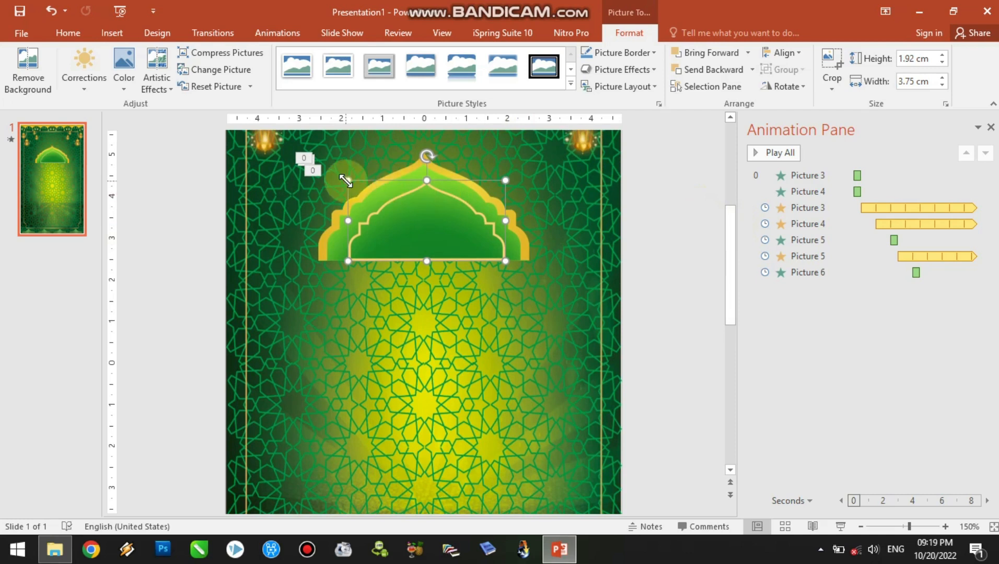
{"action": "left_click_drag", "start_coordinate": [347, 180], "coordinate": [336, 173]}
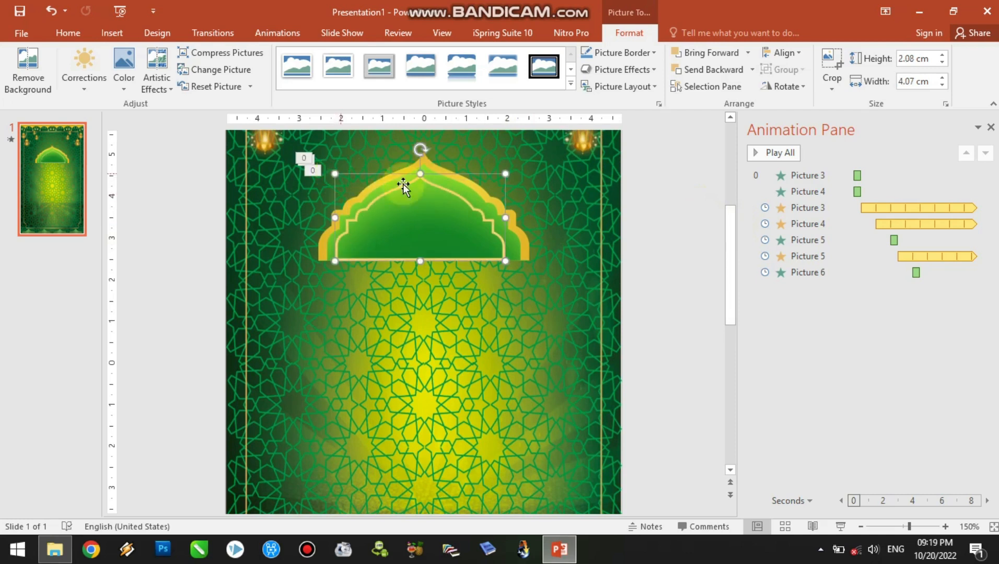
{"action": "left_click_drag", "start_coordinate": [509, 174], "coordinate": [513, 171]}
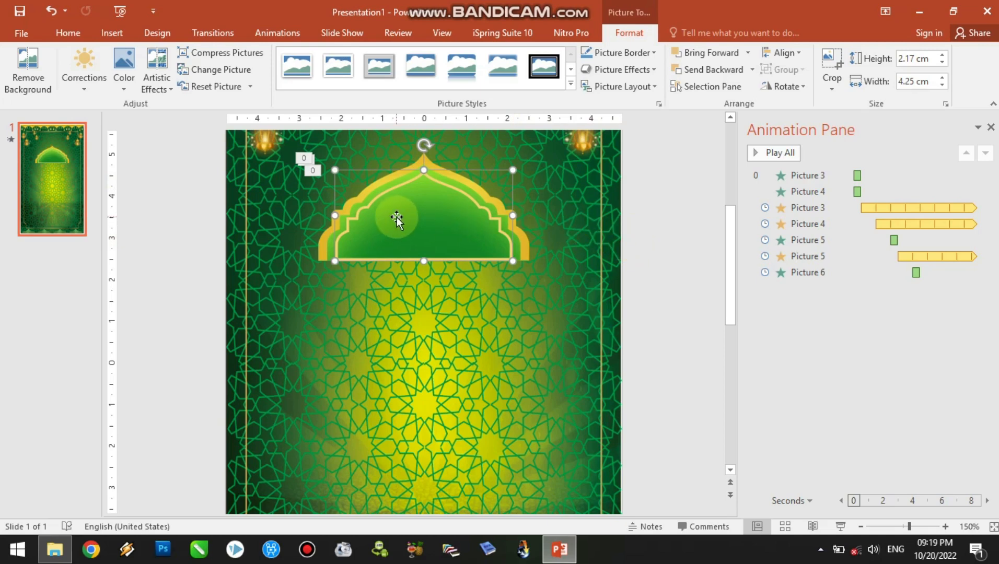
Step: Apply a Fade entrance to the outlined dome and set it to start After Previous
{"action": "left_click", "coordinate": [269, 31]}
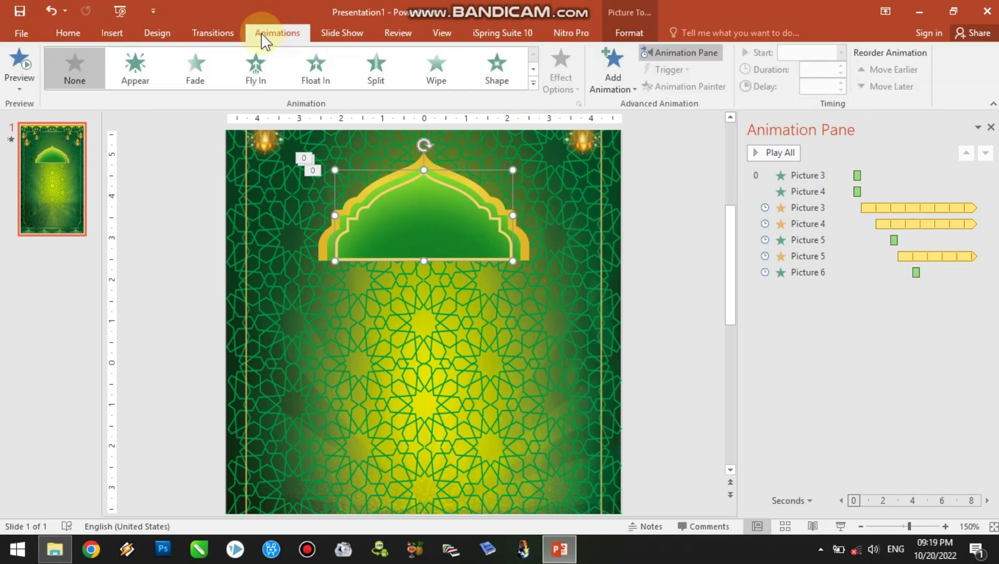
{"action": "left_click", "coordinate": [208, 80]}
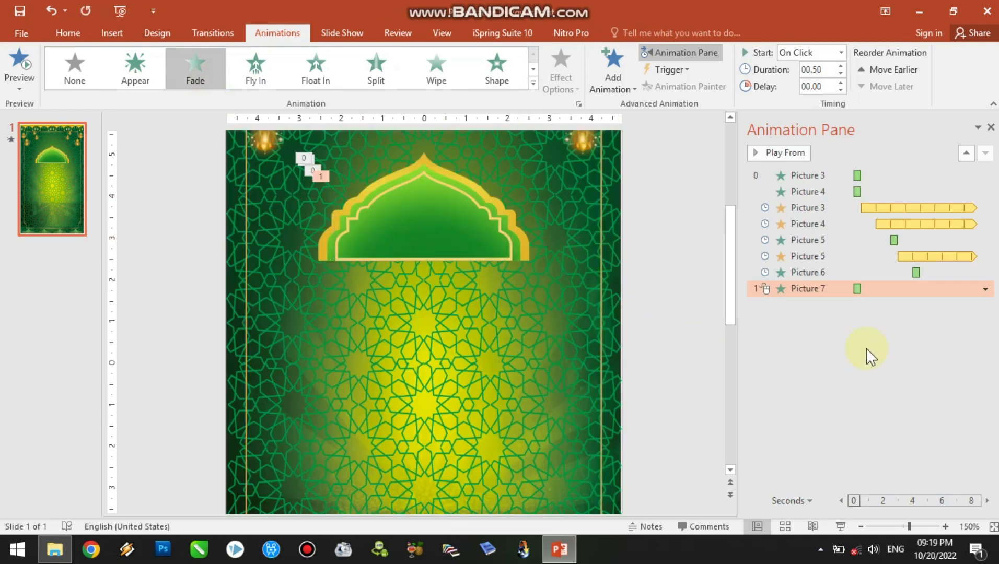
{"action": "left_click", "coordinate": [986, 290]}
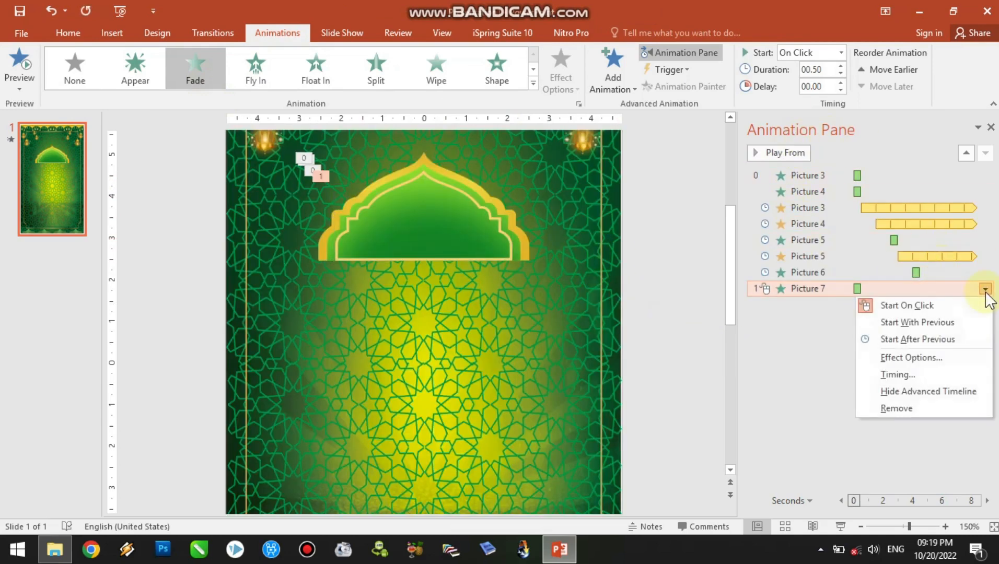
{"action": "left_click", "coordinate": [947, 343]}
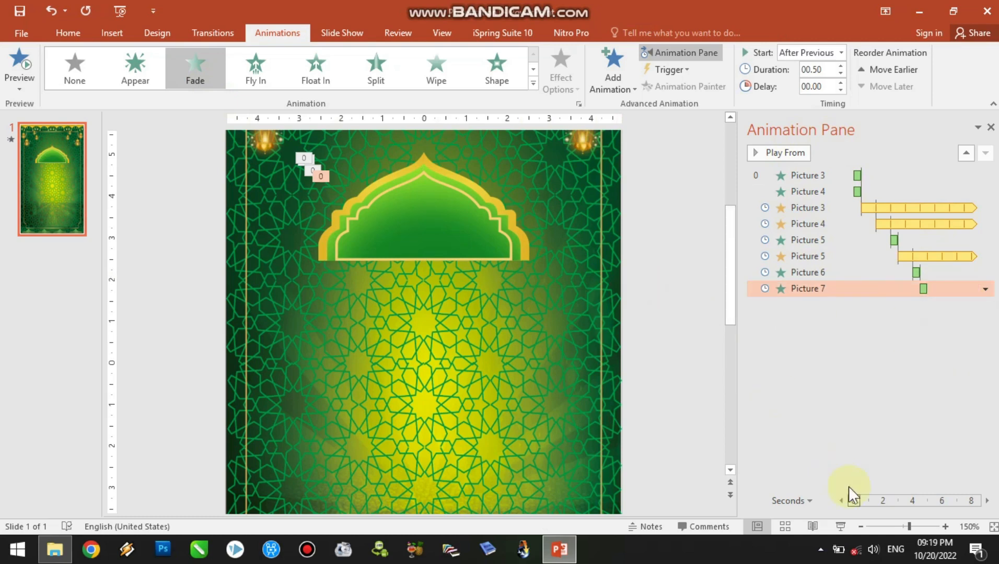
Step: Preview the slide show with the outlined dome added, and return to editing with nothing selected
{"action": "left_click", "coordinate": [840, 527]}
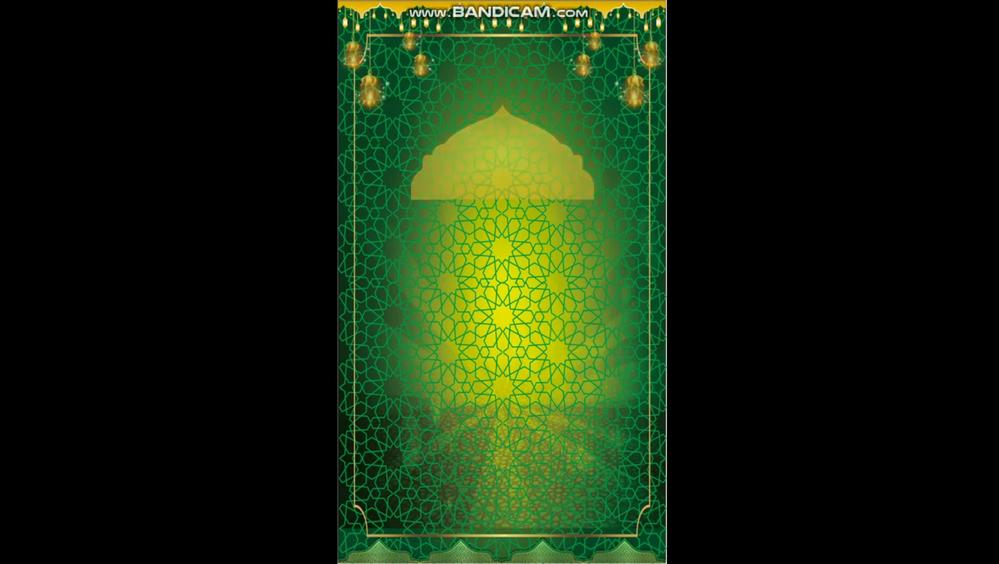
{"action": "key", "text": "Escape"}
{"action": "left_click", "coordinate": [598, 257]}
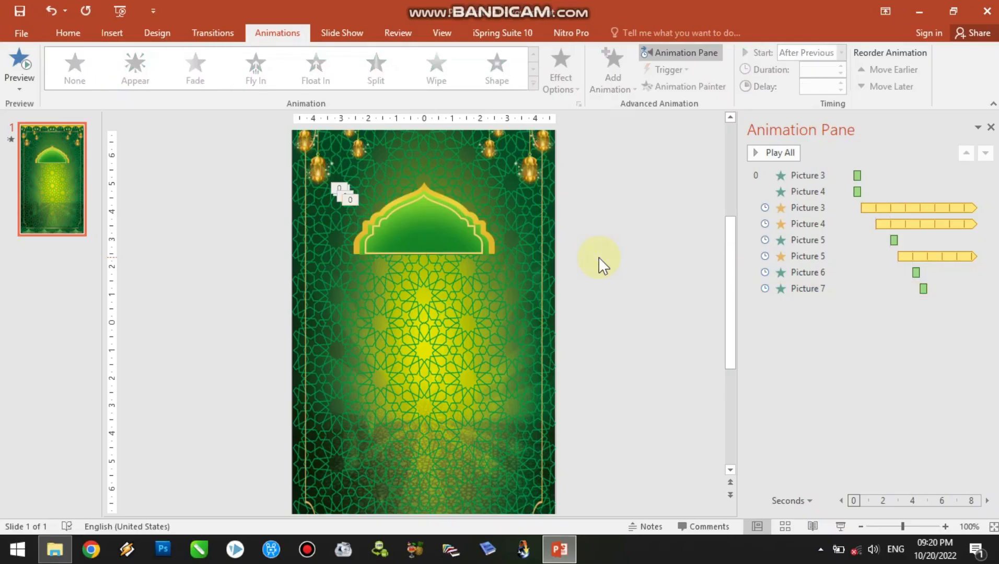
Step: Insert the silinder lancip hijau image from File Explorer's ASET TWIBON folder directly below the domes
{"action": "scroll", "coordinate": [585, 298], "scroll_direction": "up", "scroll_amount": 5, "text": "ctrl"}
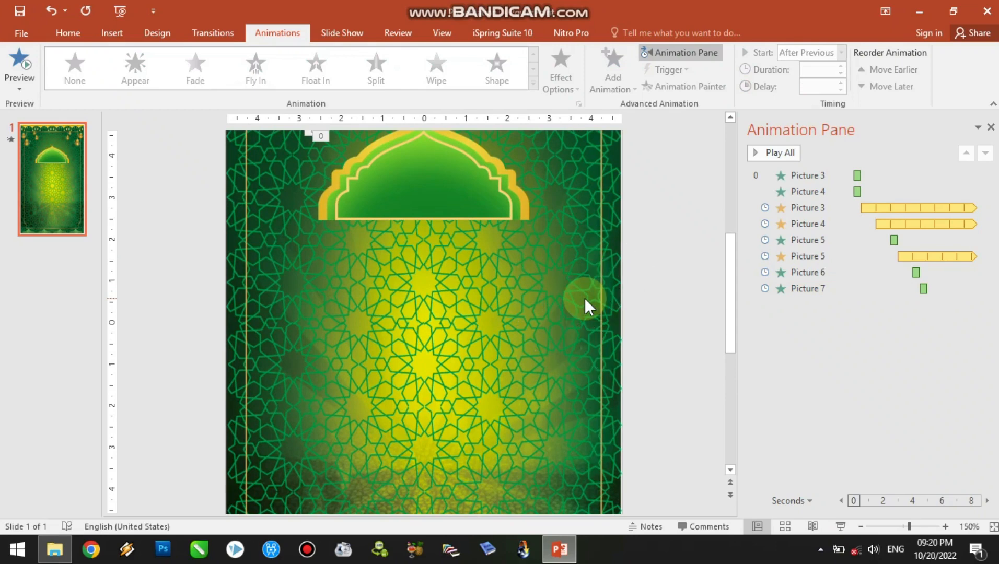
{"action": "scroll", "coordinate": [585, 298], "scroll_direction": "down", "scroll_amount": 5, "text": "ctrl"}
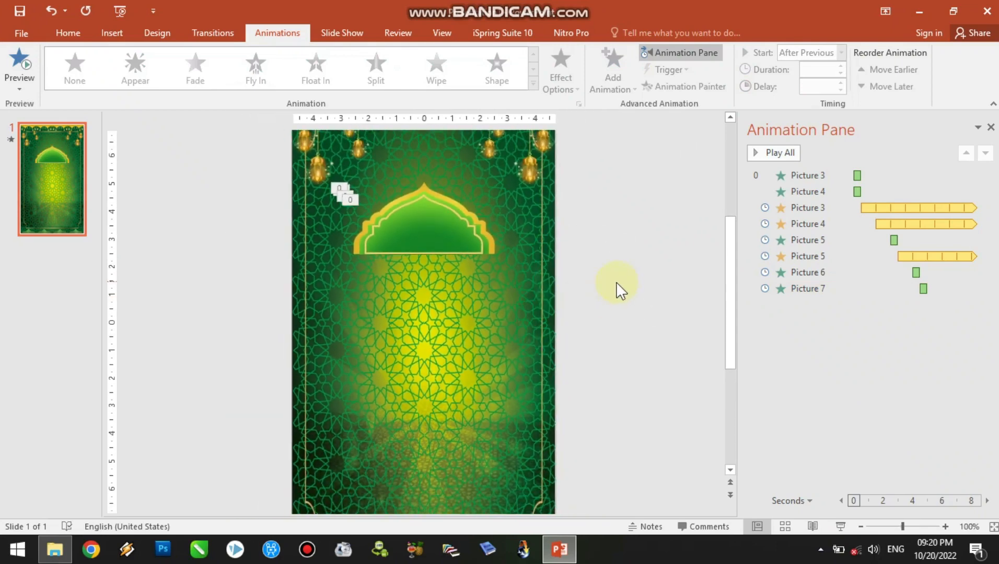
{"action": "left_click", "coordinate": [61, 546]}
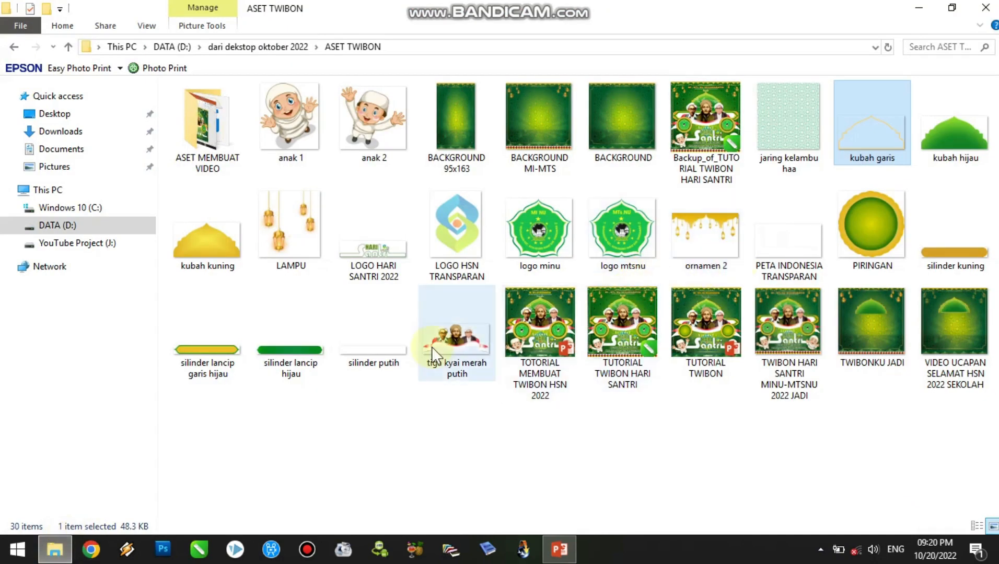
{"action": "left_click", "coordinate": [292, 356]}
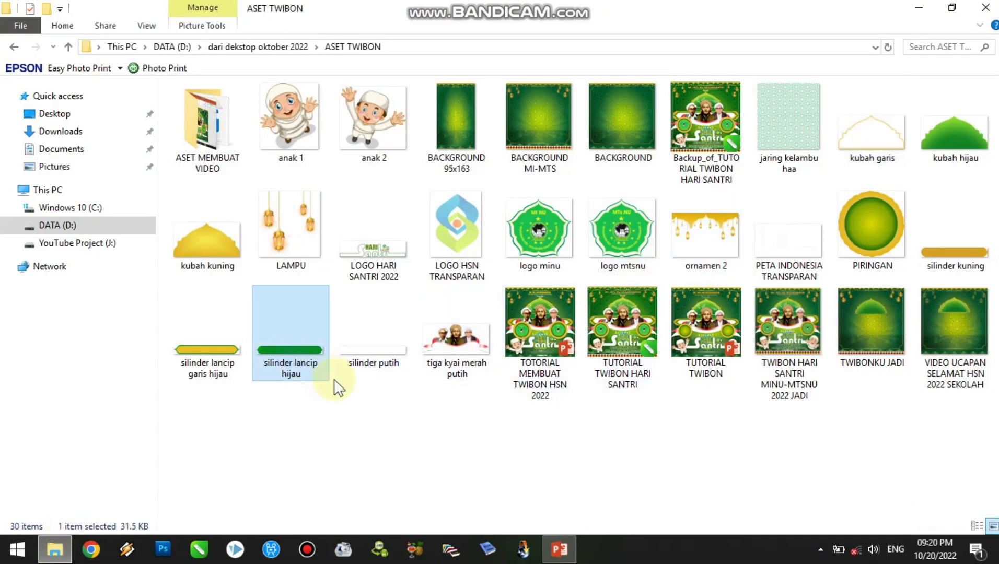
{"action": "left_click_drag", "start_coordinate": [292, 360], "coordinate": [391, 266]}
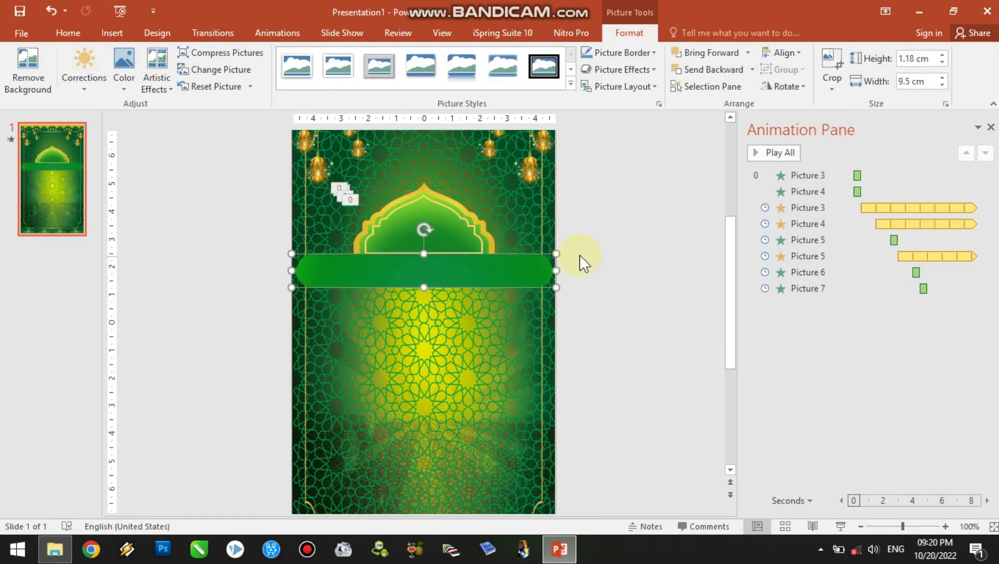
Step: Shrink the green bar to about 6.62 cm wide, centre it against the base of the domes, and deselect it
{"action": "left_click_drag", "start_coordinate": [556, 255], "coordinate": [501, 261]}
{"action": "left_click_drag", "start_coordinate": [451, 279], "coordinate": [473, 272]}
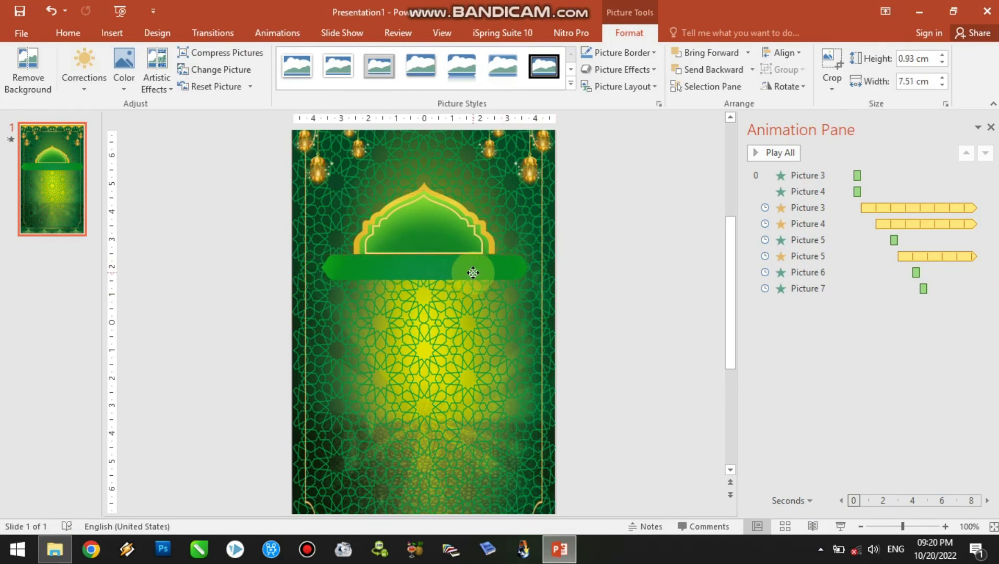
{"action": "left_click_drag", "start_coordinate": [528, 254], "coordinate": [503, 263]}
{"action": "left_click_drag", "start_coordinate": [414, 270], "coordinate": [432, 271]}
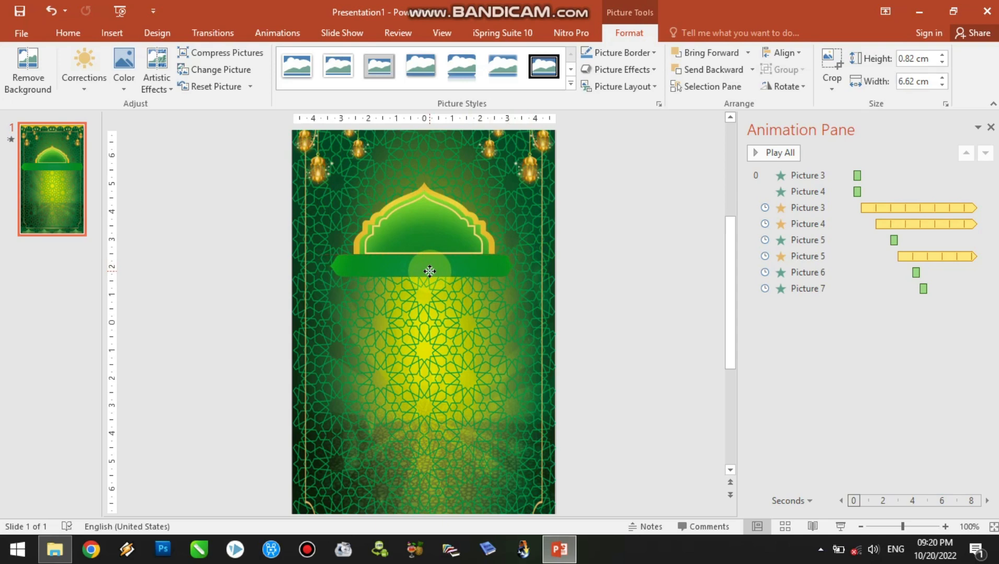
{"action": "left_click_drag", "start_coordinate": [433, 270], "coordinate": [433, 271]}
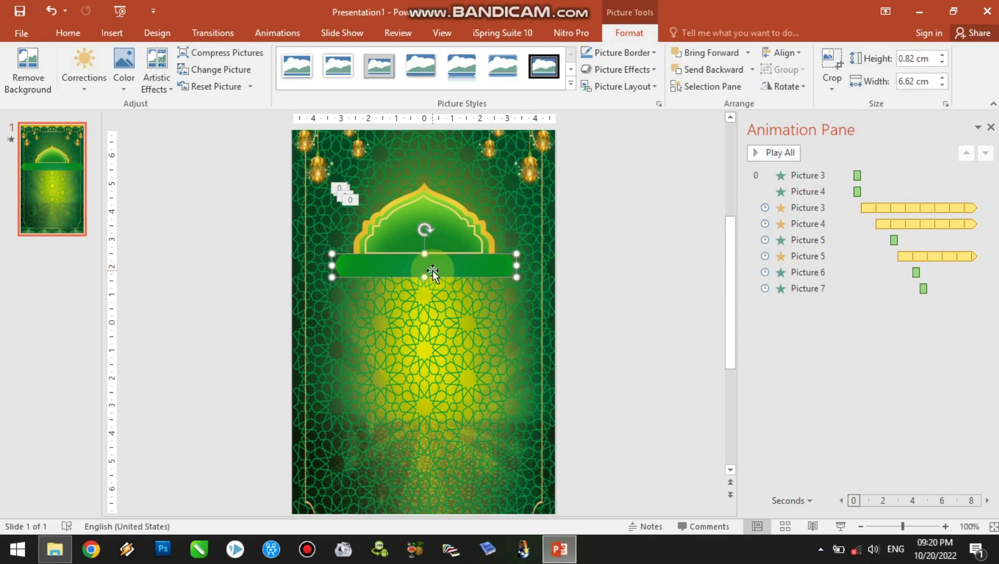
{"action": "scroll", "coordinate": [565, 278], "scroll_direction": "up", "scroll_amount": 10}
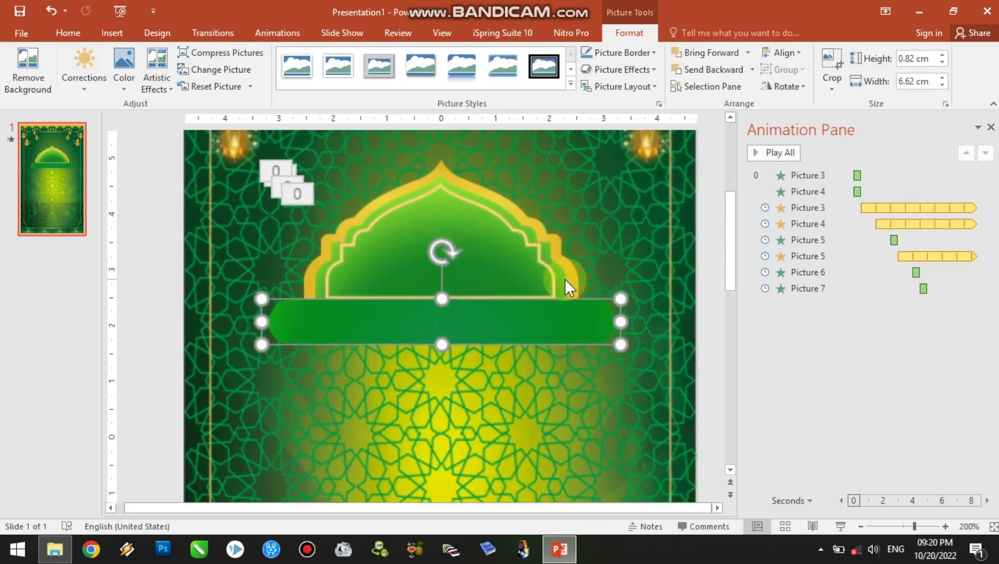
{"action": "left_click", "coordinate": [580, 244]}
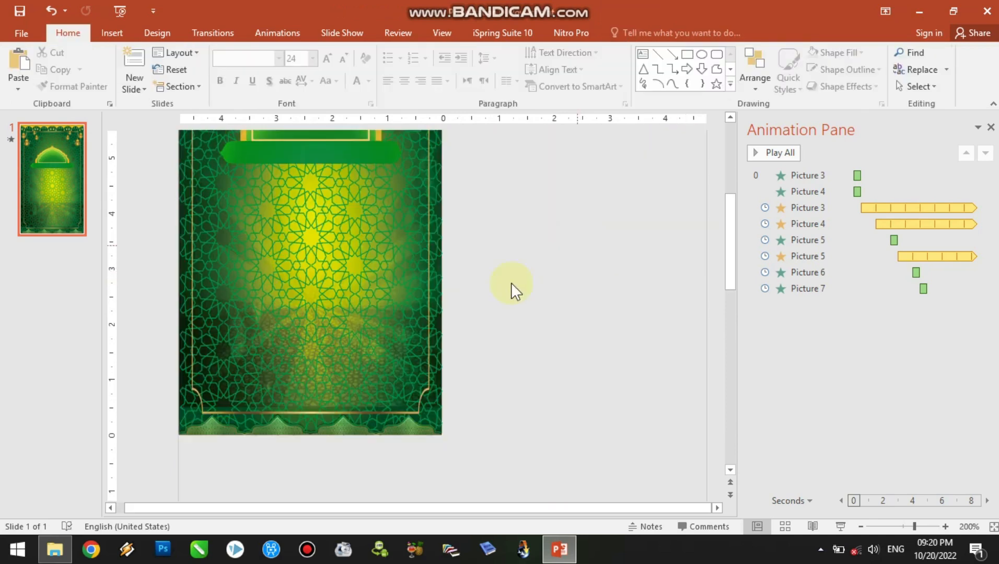
Step: Apply a Float In entrance with the Float Down direction to the green bar and set it to start After Previous
{"action": "scroll", "coordinate": [631, 238], "scroll_direction": "up", "scroll_amount": 3}
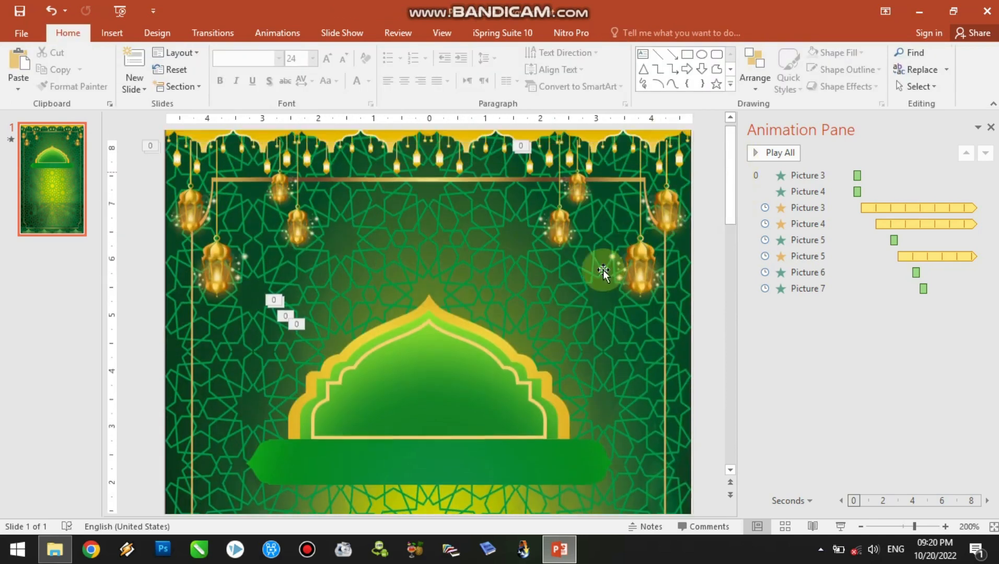
{"action": "left_click", "coordinate": [730, 470]}
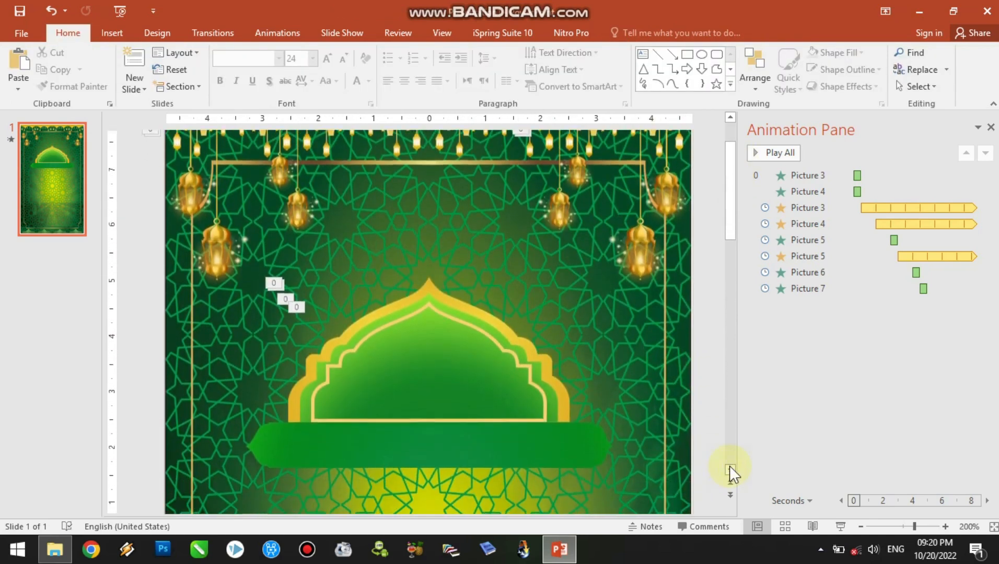
{"action": "left_click", "coordinate": [380, 247]}
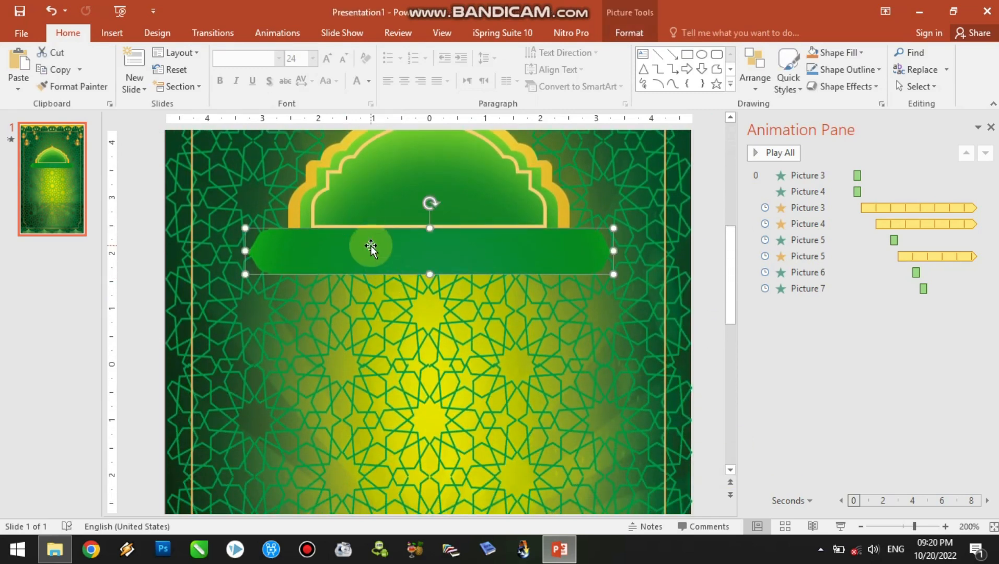
{"action": "left_click", "coordinate": [273, 33]}
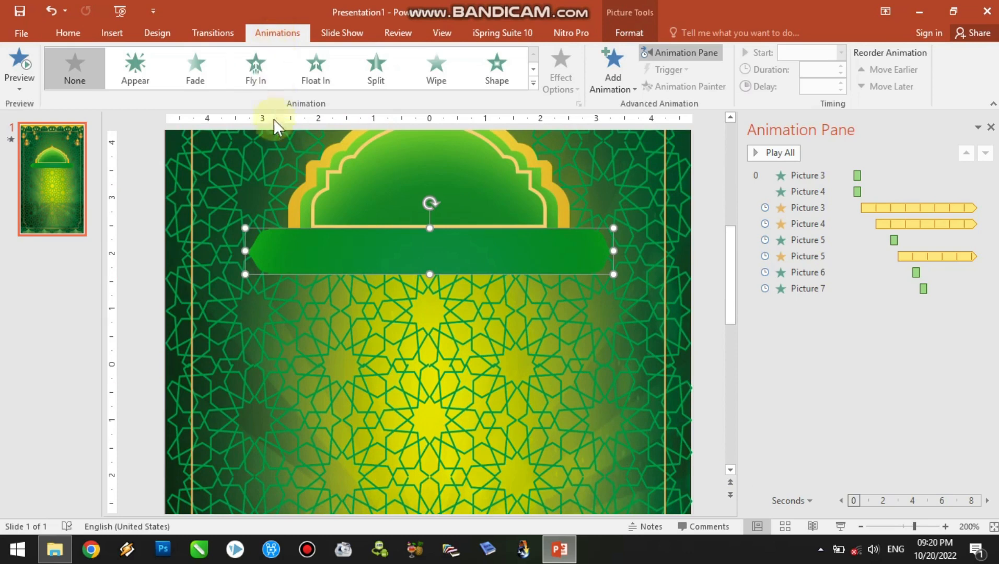
{"action": "left_click", "coordinate": [324, 84]}
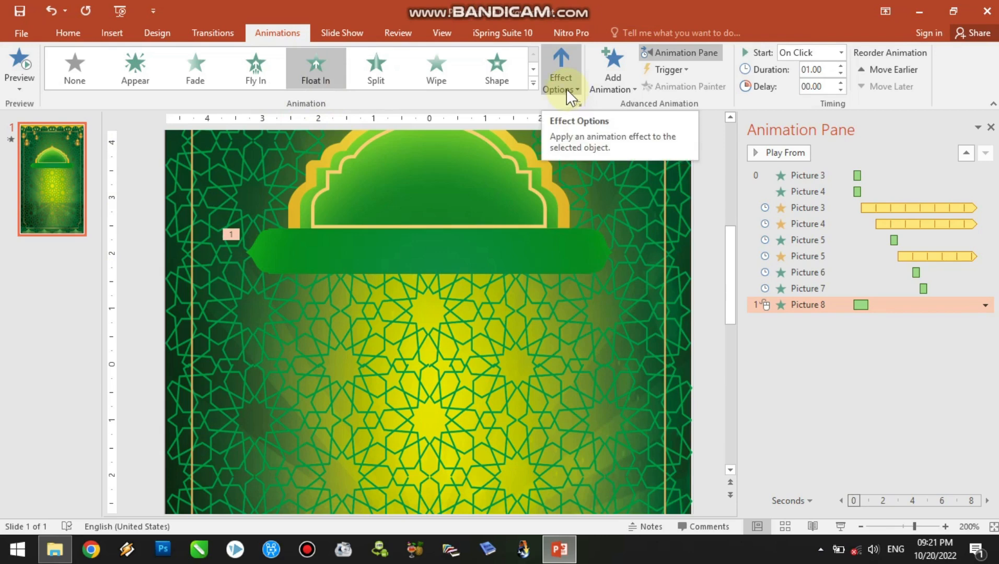
{"action": "left_click", "coordinate": [566, 88]}
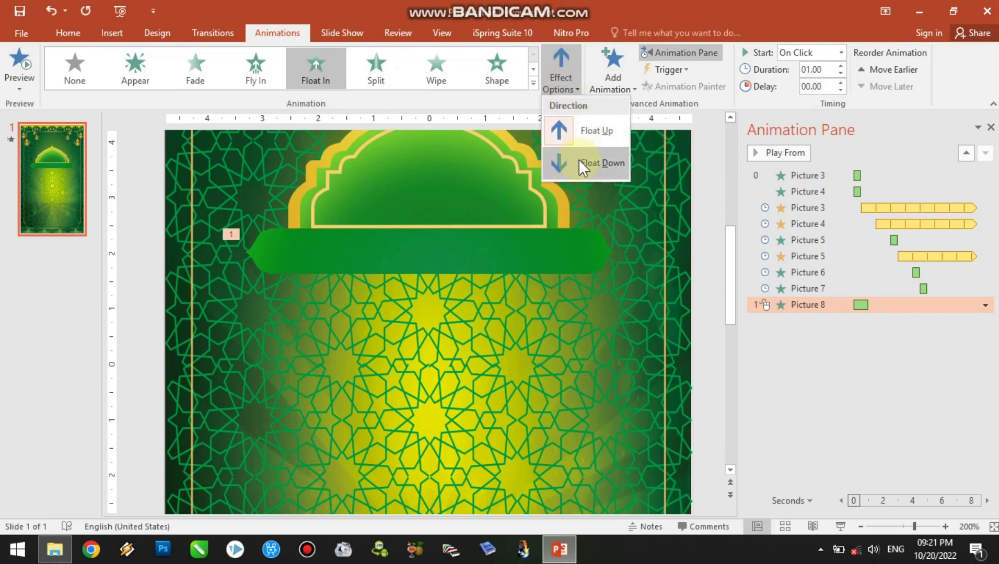
{"action": "left_click", "coordinate": [579, 159]}
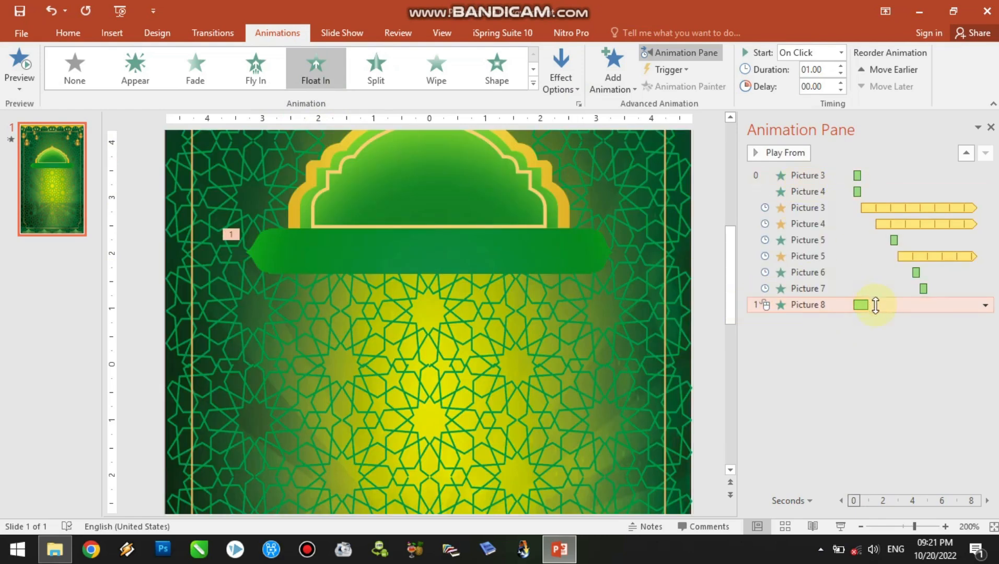
{"action": "left_click", "coordinate": [985, 305]}
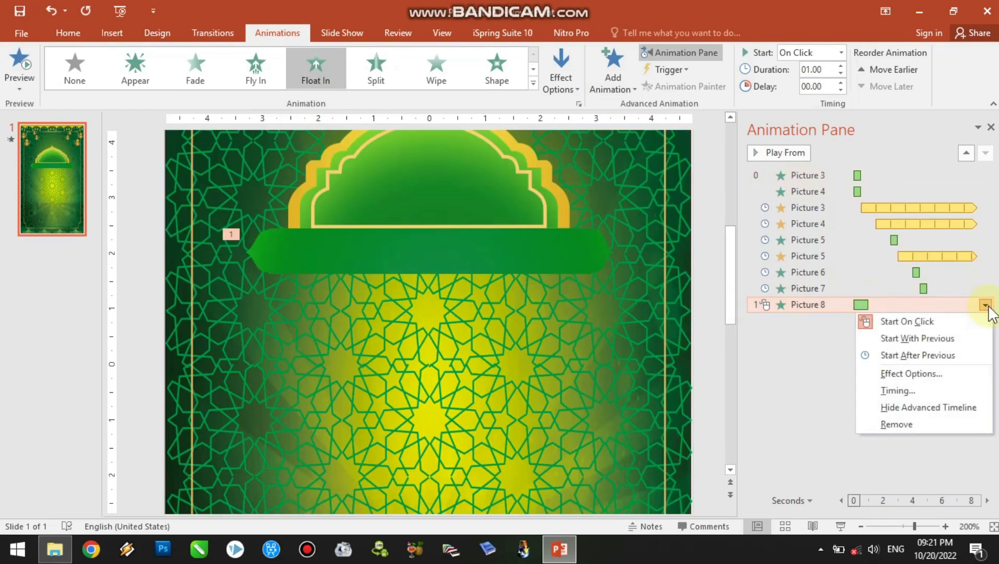
{"action": "left_click", "coordinate": [931, 357]}
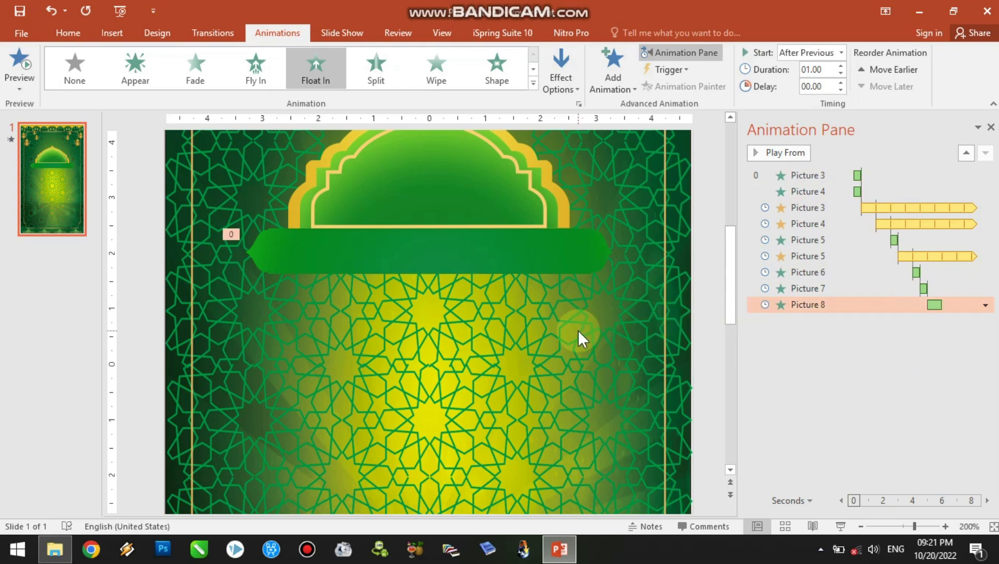
Step: Insert the silinder kuning image from File Explorer's ASET TWIBON folder below the green bar
{"action": "scroll", "coordinate": [553, 317], "scroll_direction": "down", "scroll_amount": 5}
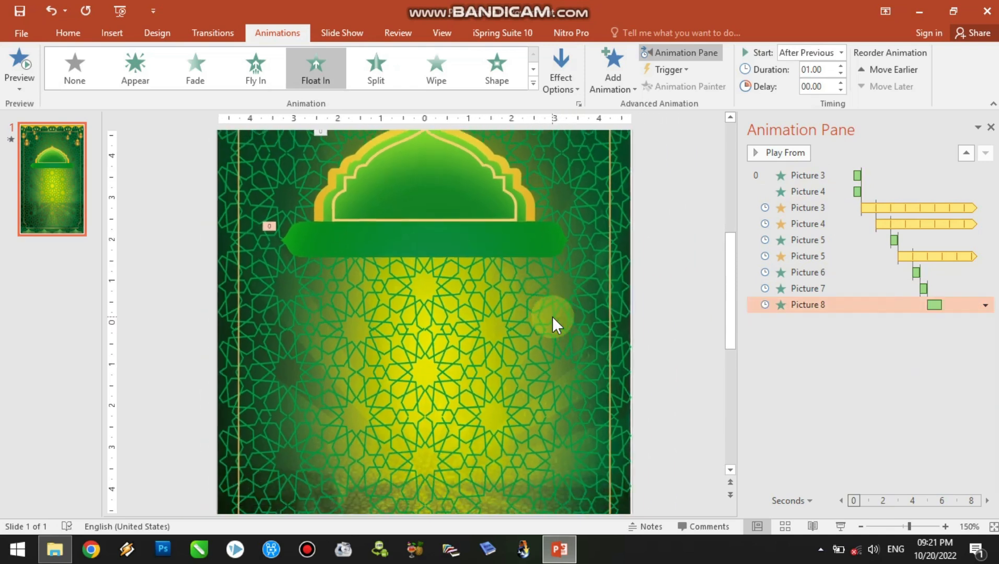
{"action": "left_click_drag", "start_coordinate": [736, 276], "coordinate": [733, 251]}
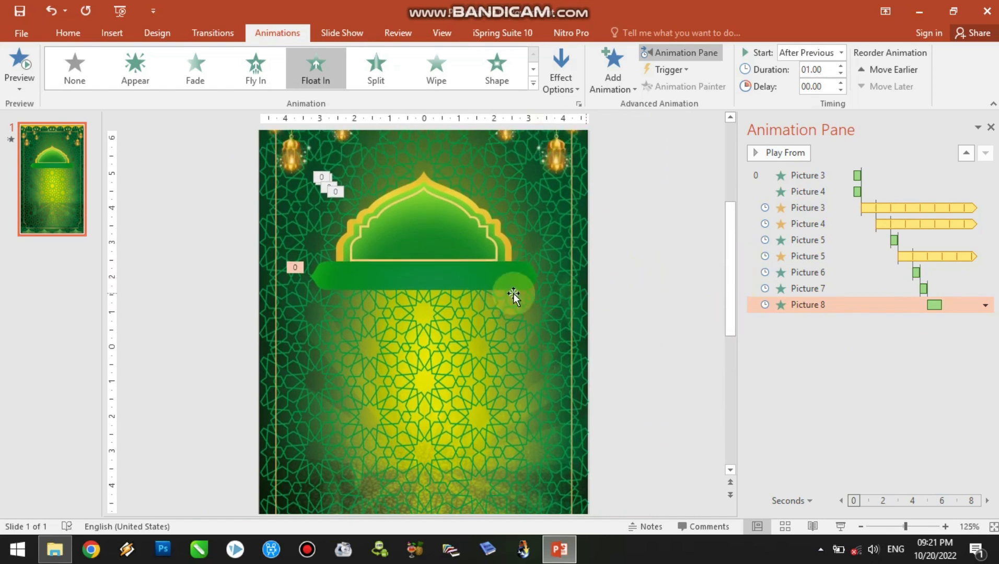
{"action": "left_click", "coordinate": [474, 286]}
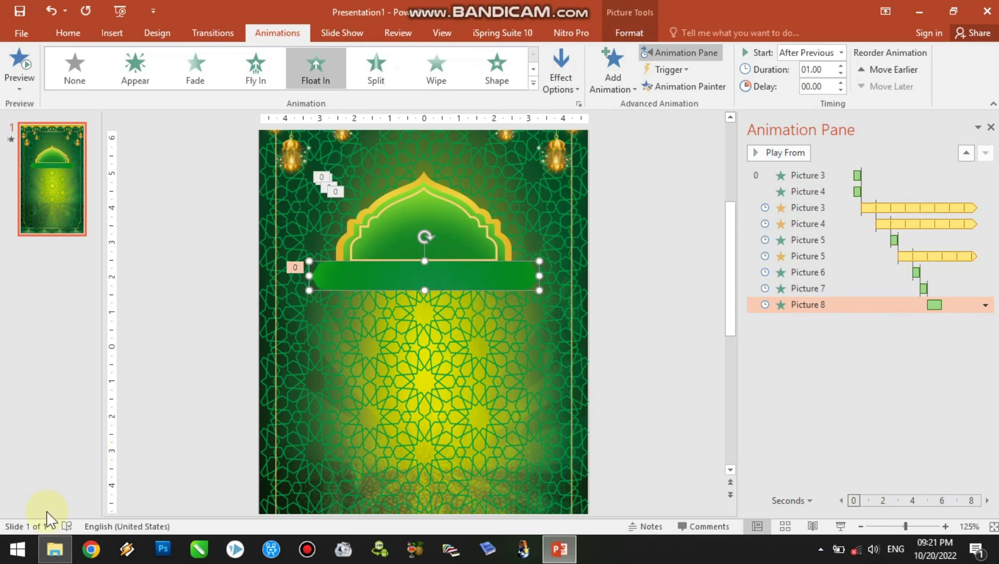
{"action": "left_click", "coordinate": [55, 548]}
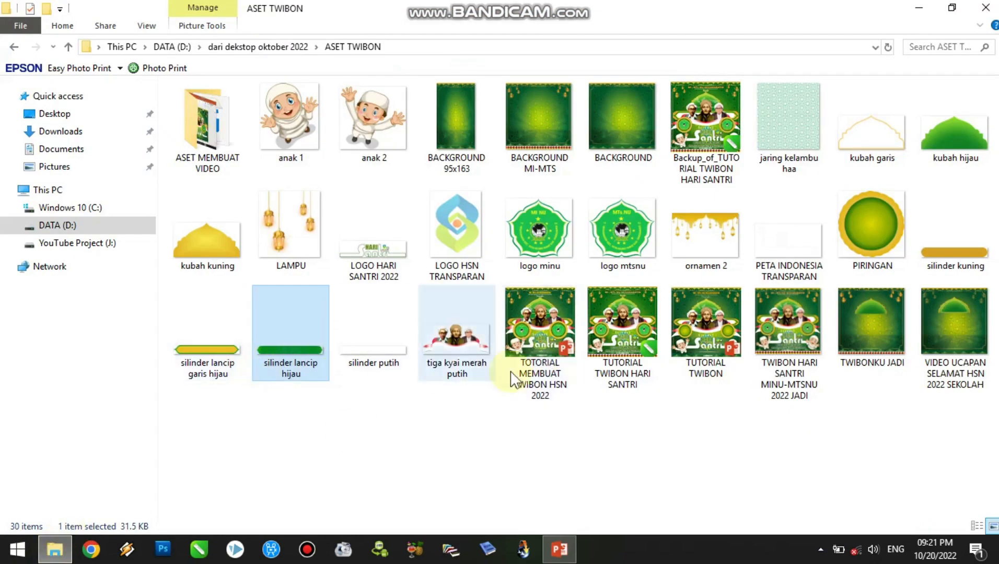
{"action": "left_click", "coordinate": [945, 261]}
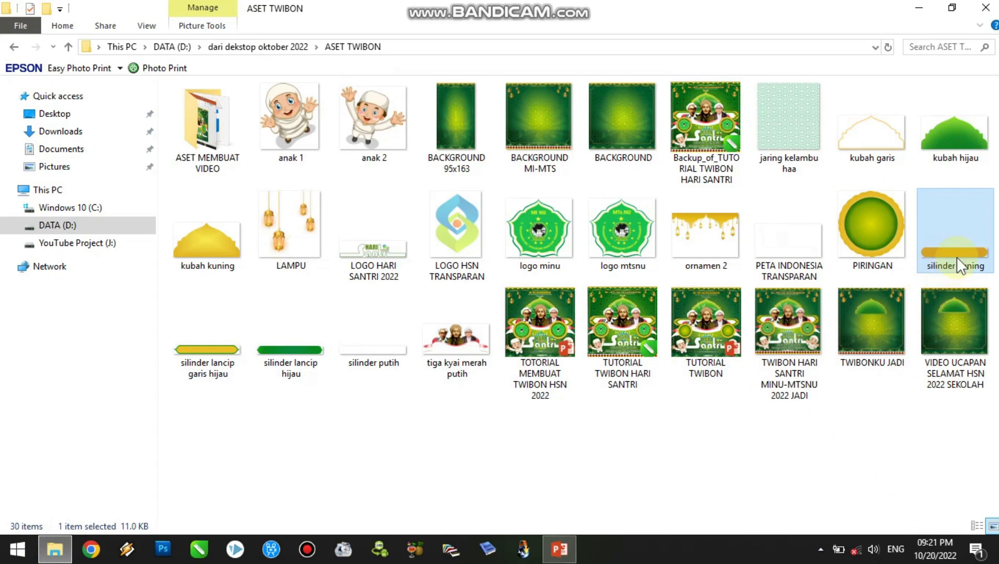
{"action": "left_click_drag", "start_coordinate": [961, 265], "coordinate": [404, 301]}
Step: Resize the yellow bar to about 8.51 cm wide and 1.21 cm high, centred directly beneath the green bar
{"action": "mouse_move", "coordinate": [588, 291]}
{"action": "left_mouse_down"}
{"action": "mouse_move", "coordinate": [571, 293]}
{"action": "mouse_move", "coordinate": [594, 305]}
{"action": "mouse_move", "coordinate": [584, 290]}
{"action": "mouse_move", "coordinate": [562, 297]}
{"action": "mouse_move", "coordinate": [573, 291]}
{"action": "left_mouse_up"}
{"action": "mouse_move", "coordinate": [285, 339]}
{"action": "left_mouse_down"}
{"action": "mouse_move", "coordinate": [258, 337]}
{"action": "mouse_move", "coordinate": [295, 326]}
{"action": "mouse_move", "coordinate": [276, 327]}
{"action": "left_mouse_up"}
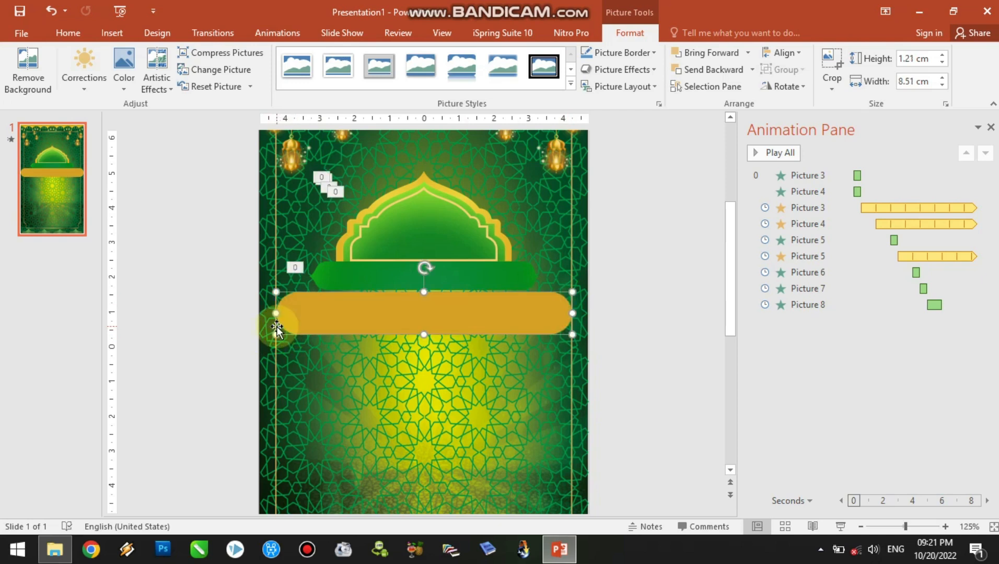
{"action": "key", "text": "ctrl+z"}
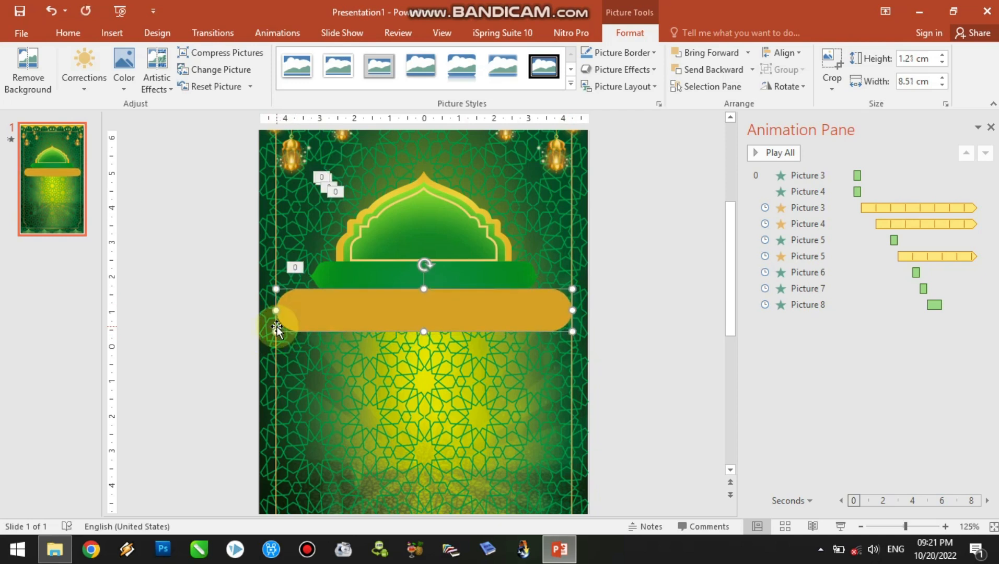
{"action": "left_click", "coordinate": [644, 283]}
{"action": "left_click", "coordinate": [493, 320]}
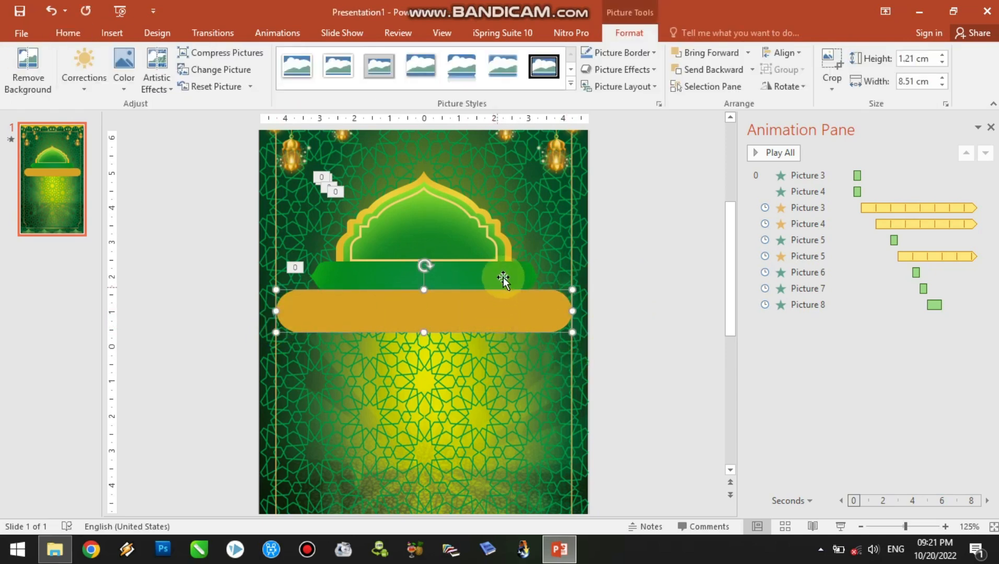
Step: Apply a Float In entrance with the Float Down direction to the yellow bar, start it After Previous, and deselect it
{"action": "left_click", "coordinate": [275, 31]}
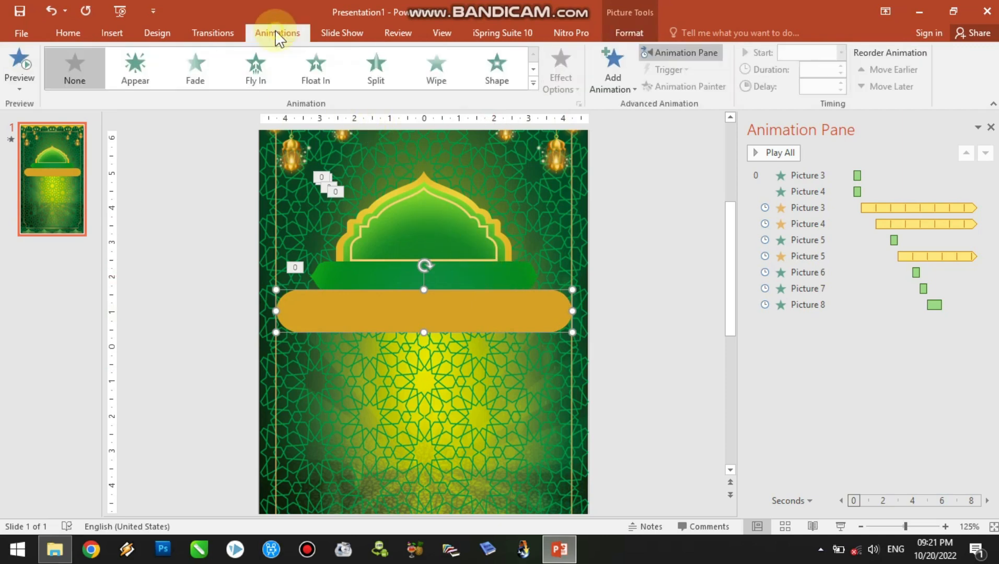
{"action": "left_click", "coordinate": [316, 73]}
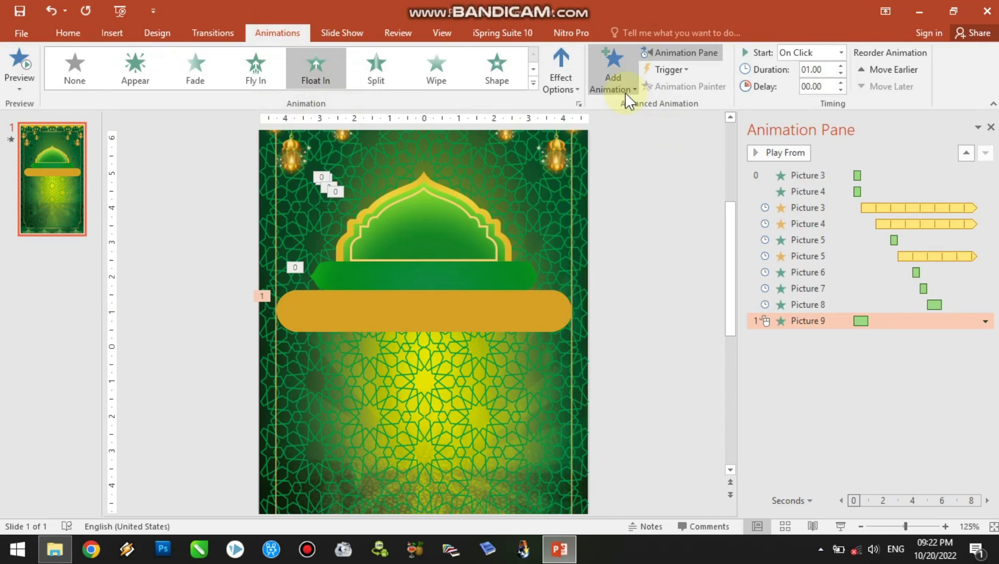
{"action": "left_click", "coordinate": [553, 92]}
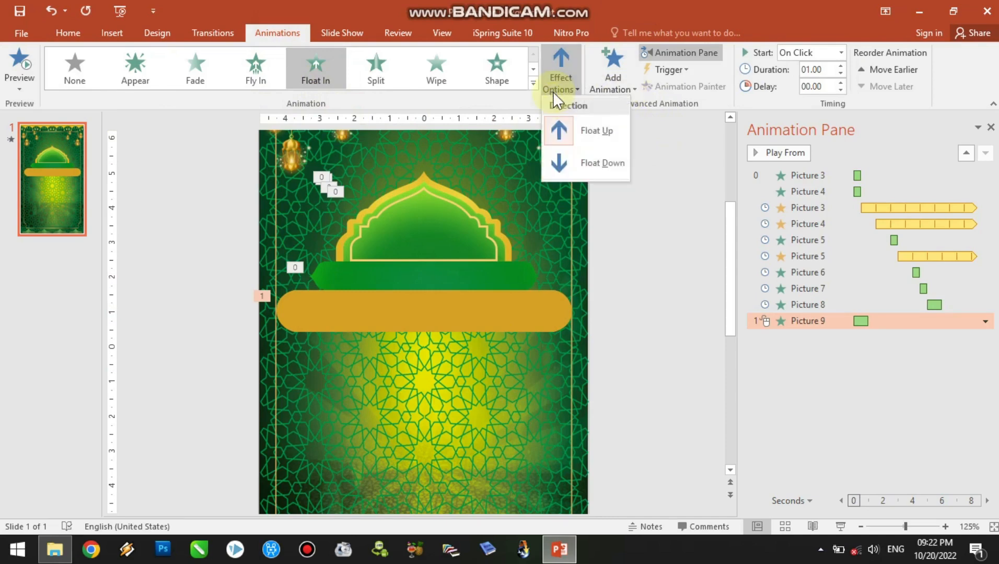
{"action": "left_click", "coordinate": [581, 163]}
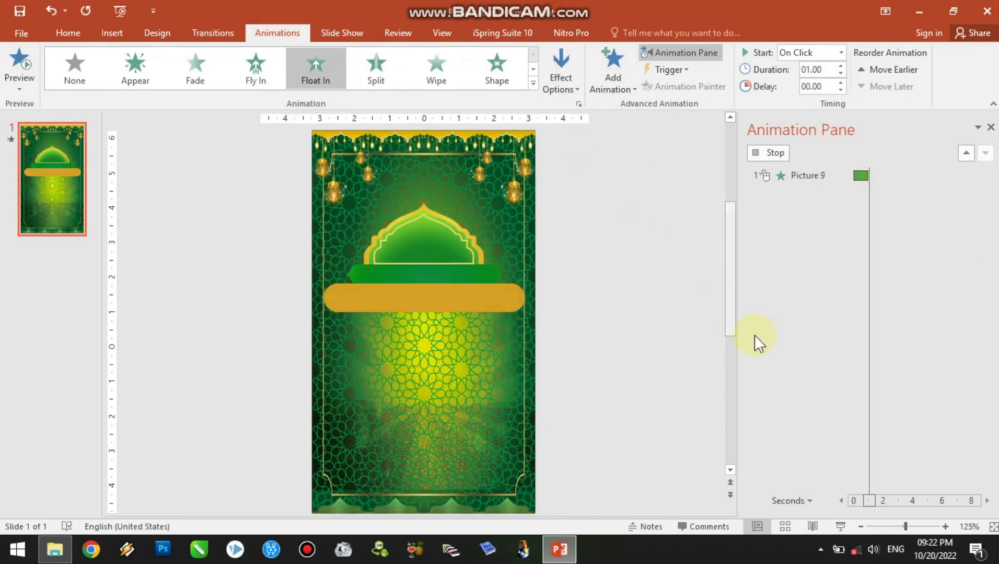
{"action": "left_click", "coordinate": [986, 323]}
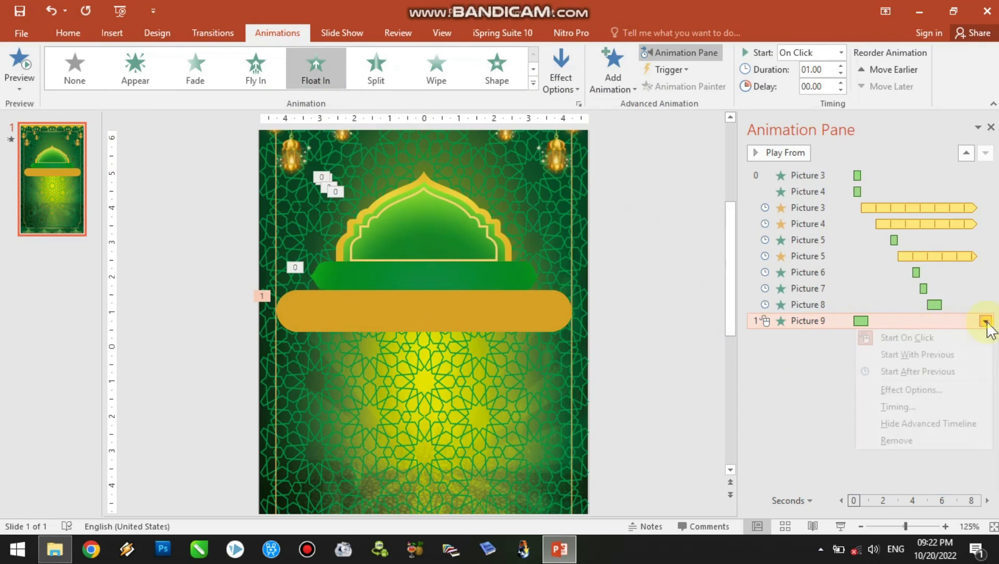
{"action": "left_click", "coordinate": [941, 369]}
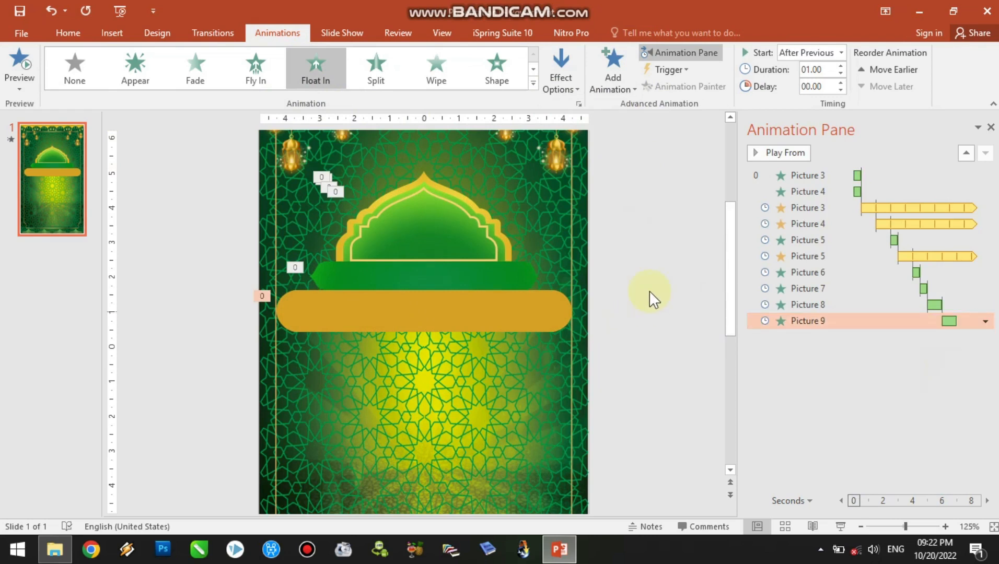
{"action": "left_click", "coordinate": [638, 270]}
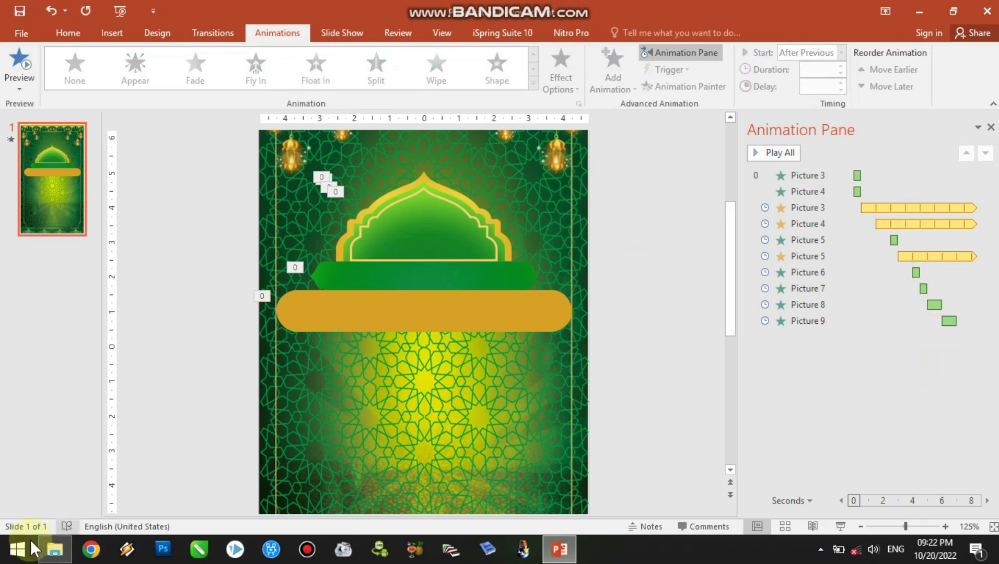
Step: Insert the silinder lancip garis hijau image from the ASET TWIBON folder and fit it over the yellow bar at about 8.51 × 0.94 cm
{"action": "left_click", "coordinate": [53, 553]}
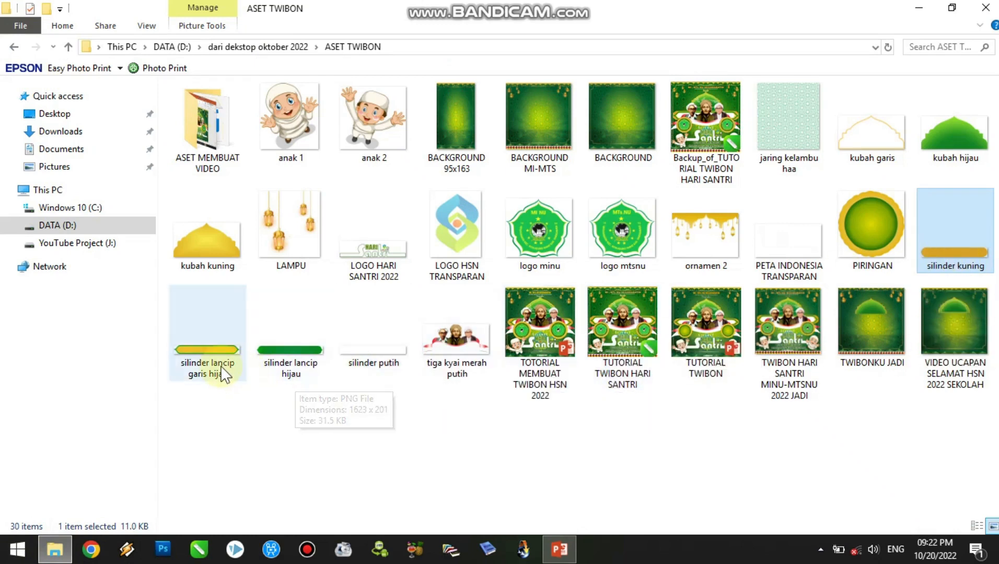
{"action": "left_click_drag", "start_coordinate": [213, 356], "coordinate": [437, 310]}
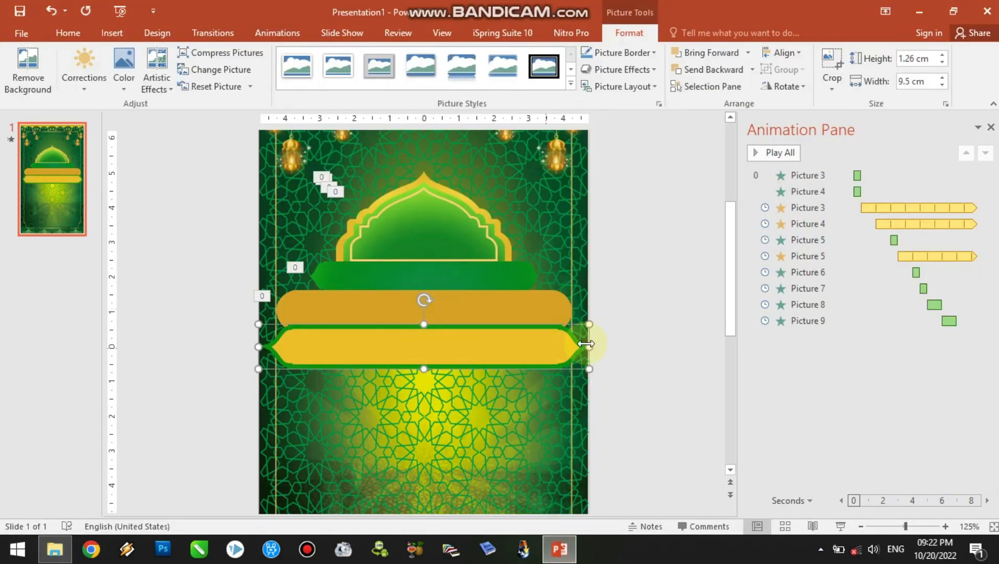
{"action": "left_click_drag", "start_coordinate": [589, 347], "coordinate": [509, 346]}
{"action": "left_click_drag", "start_coordinate": [397, 357], "coordinate": [413, 313]}
{"action": "left_click_drag", "start_coordinate": [517, 314], "coordinate": [572, 312]}
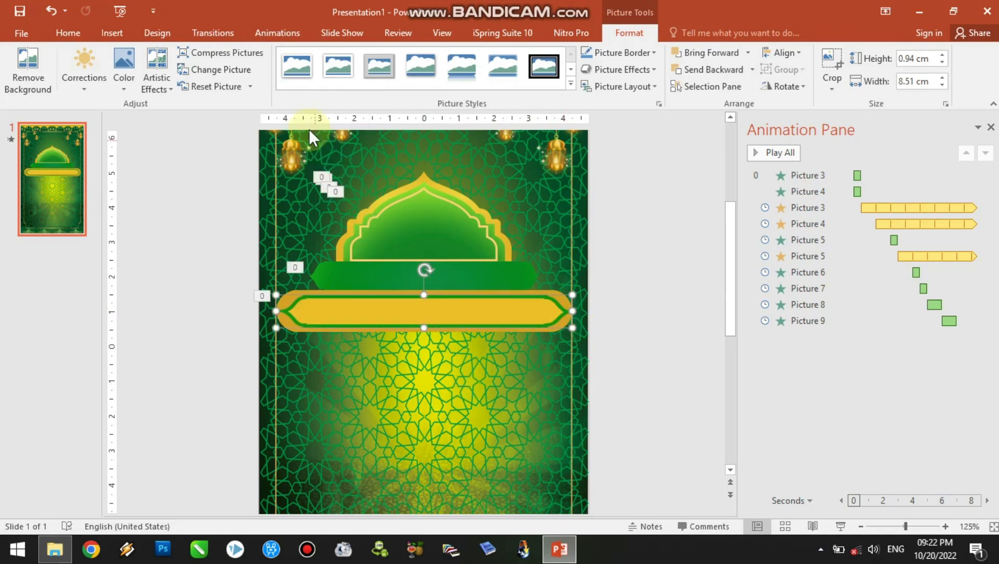
Step: Apply a Fade entrance to the green-outlined bar, set it to start After Previous, and deselect it
{"action": "left_click", "coordinate": [271, 29]}
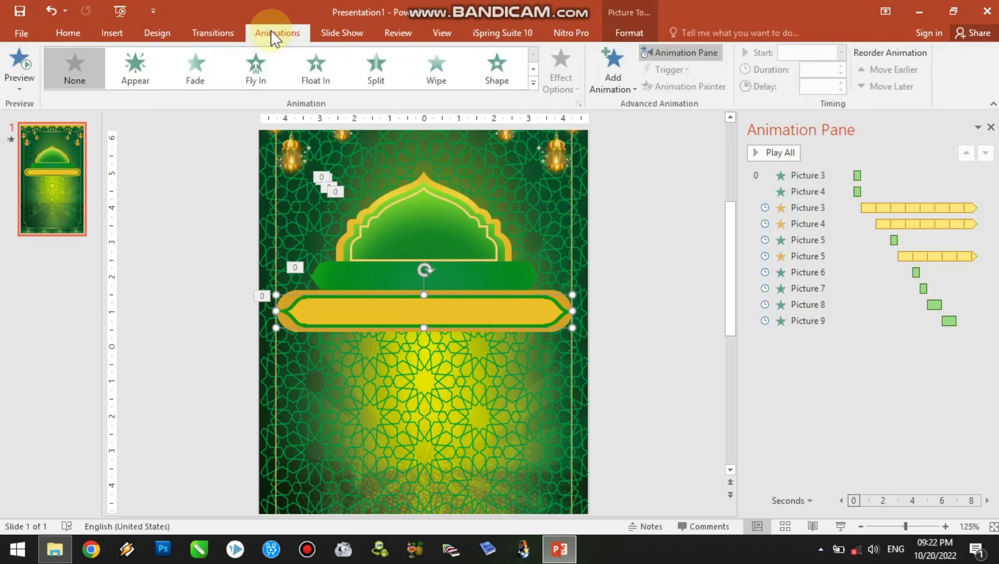
{"action": "left_click", "coordinate": [186, 68]}
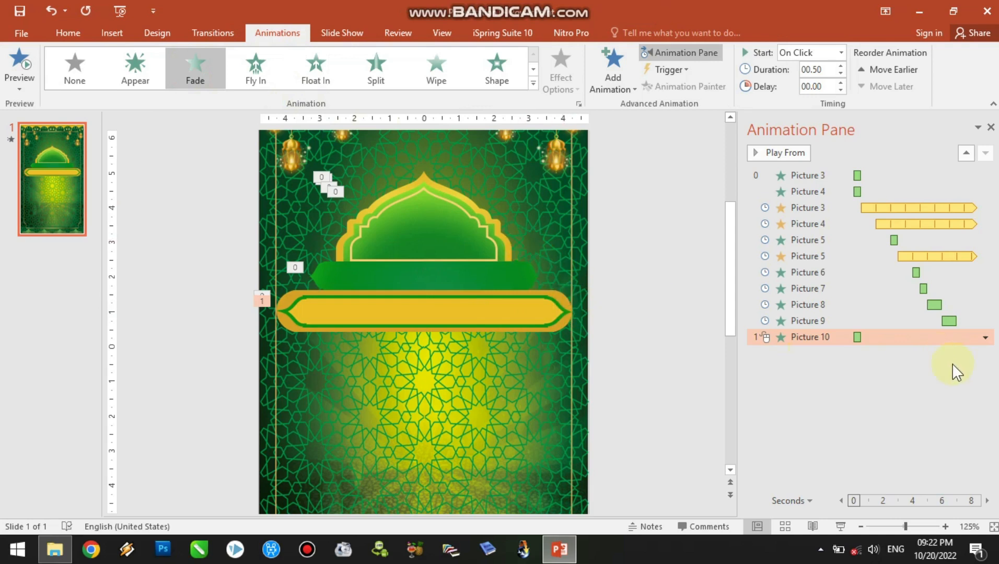
{"action": "left_click", "coordinate": [985, 337]}
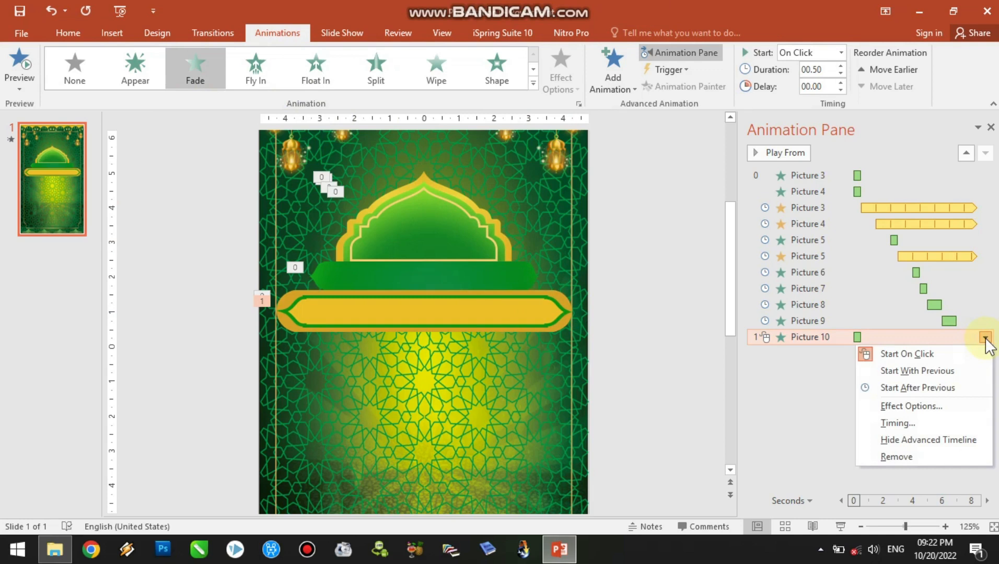
{"action": "left_click", "coordinate": [932, 387]}
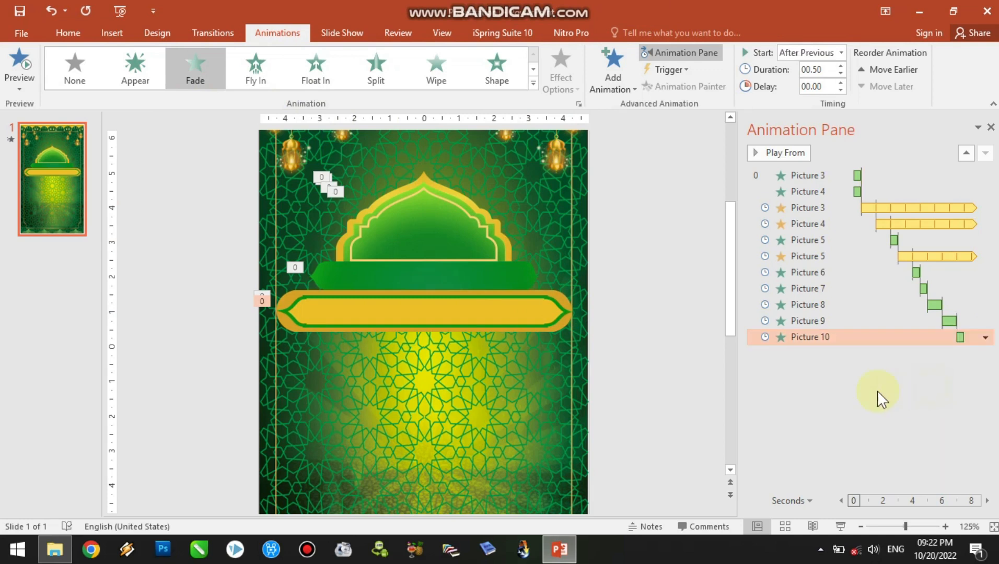
{"action": "left_click", "coordinate": [646, 308]}
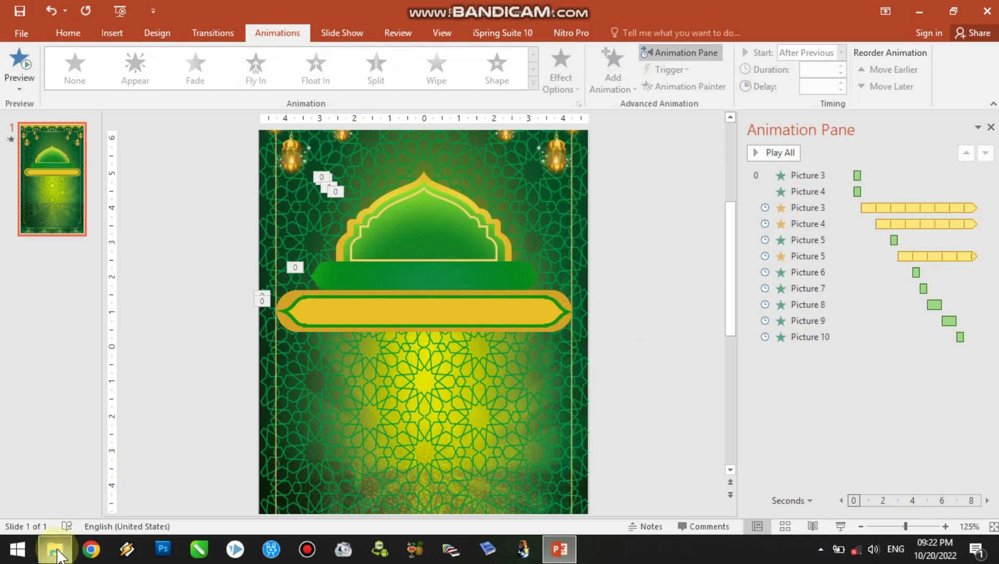
Step: Insert the silinder putih image from the ASET TWIBON folder and shrink it to about 5.55 × 0.67 cm inside the green-outlined bar
{"action": "left_click", "coordinate": [55, 549]}
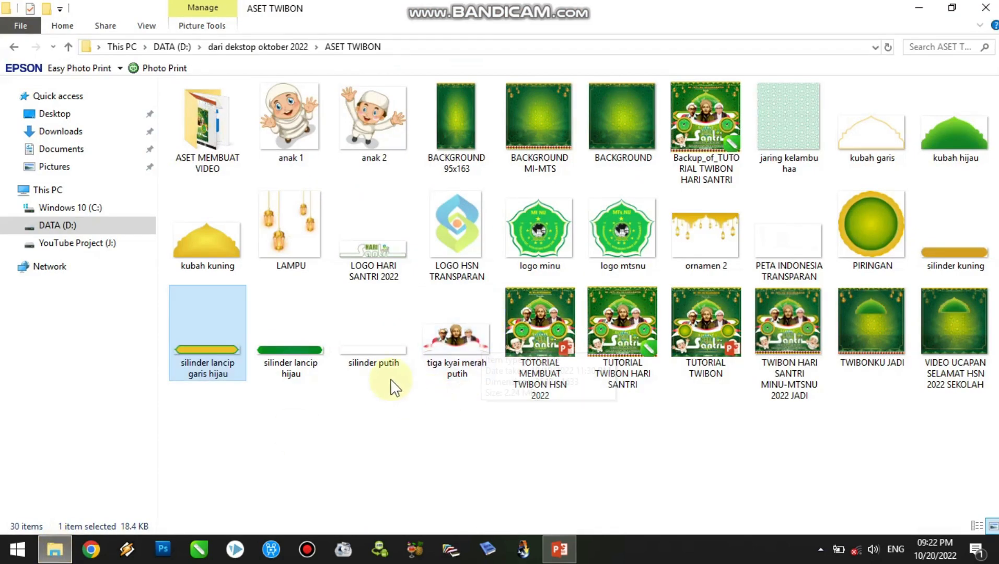
{"action": "left_click_drag", "start_coordinate": [384, 359], "coordinate": [439, 322]}
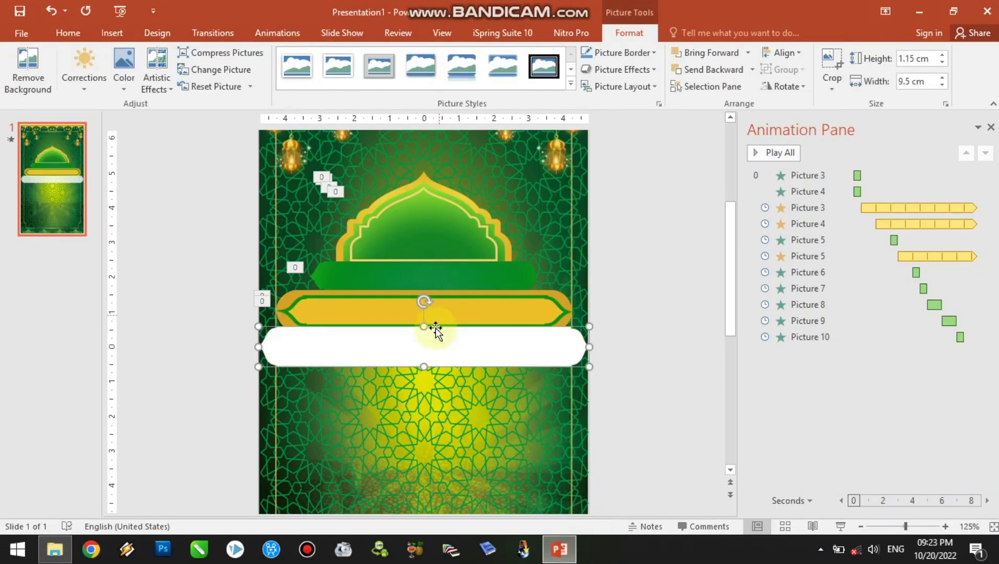
{"action": "left_click_drag", "start_coordinate": [589, 328], "coordinate": [452, 311]}
Step: Stretch the white bar to about 7.47 cm wide so it fills the green-outlined bar, and deselect it
{"action": "left_click_drag", "start_coordinate": [320, 312], "coordinate": [296, 311]}
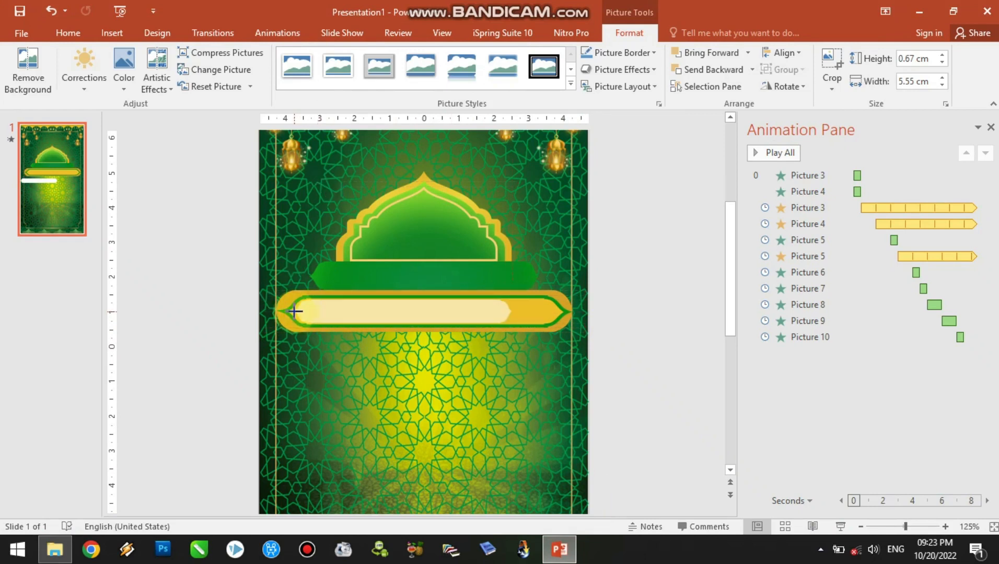
{"action": "left_click_drag", "start_coordinate": [295, 311], "coordinate": [289, 311]}
{"action": "left_click_drag", "start_coordinate": [296, 311], "coordinate": [296, 312]}
{"action": "left_click_drag", "start_coordinate": [510, 312], "coordinate": [552, 315]}
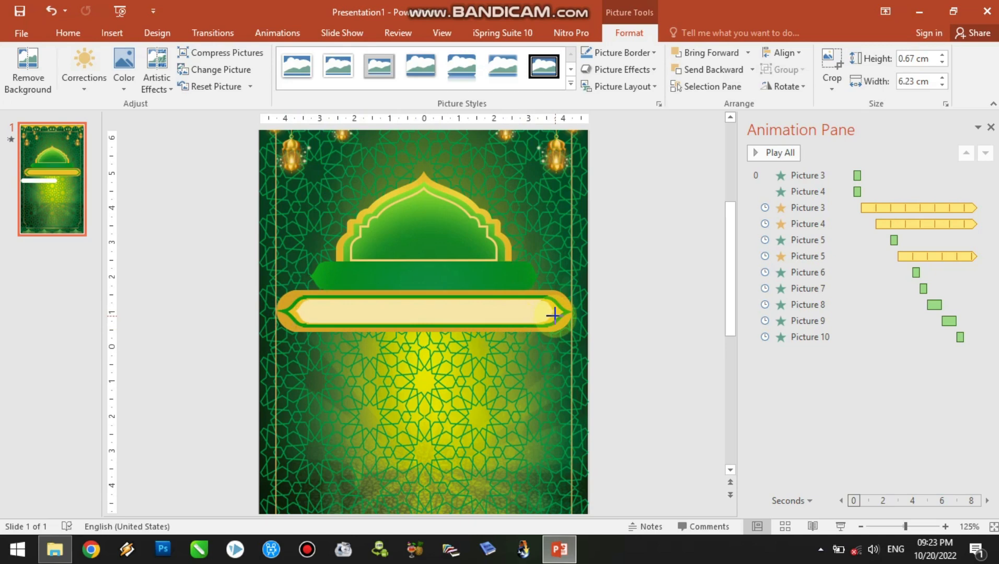
{"action": "left_click_drag", "start_coordinate": [554, 314], "coordinate": [554, 314]}
{"action": "left_click", "coordinate": [640, 308]}
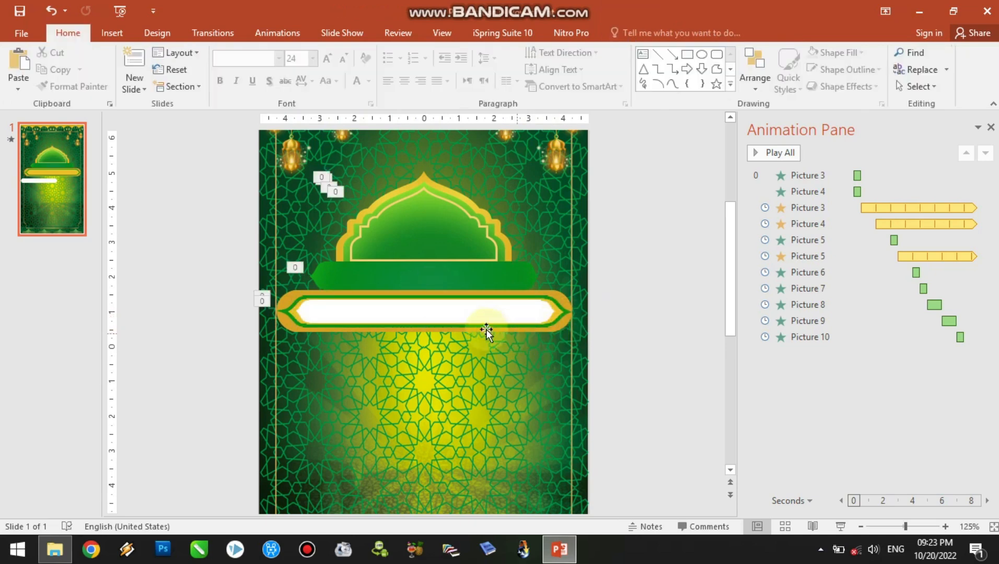
Step: Apply a Fade entrance to the white bar and set it to start After Previous
{"action": "left_click", "coordinate": [455, 320]}
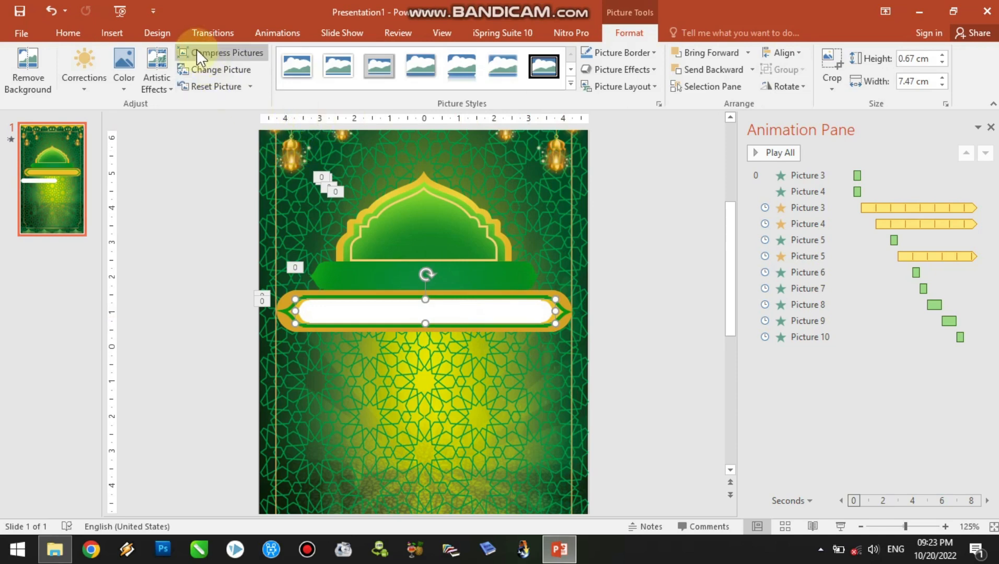
{"action": "left_click", "coordinate": [263, 33]}
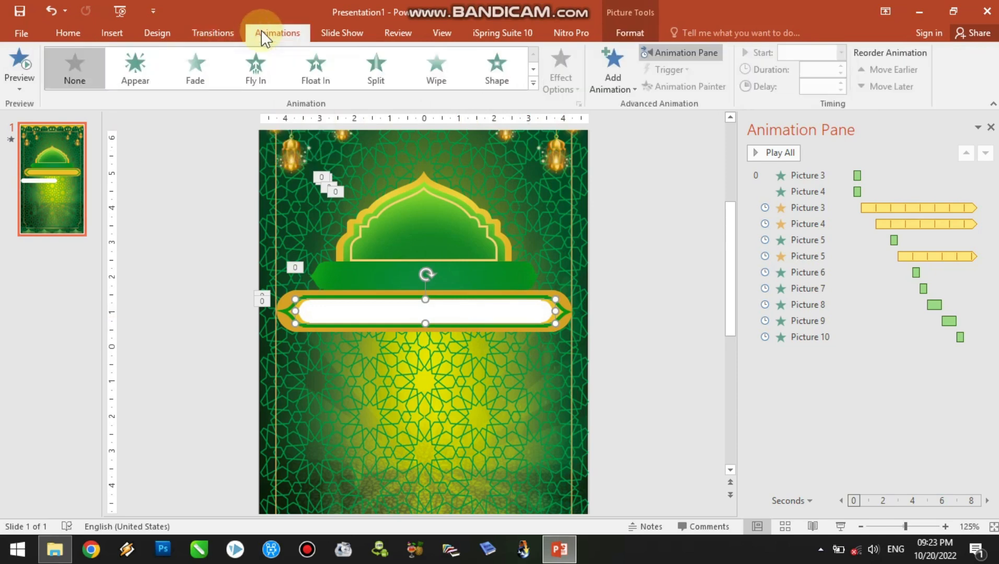
{"action": "left_click", "coordinate": [204, 72]}
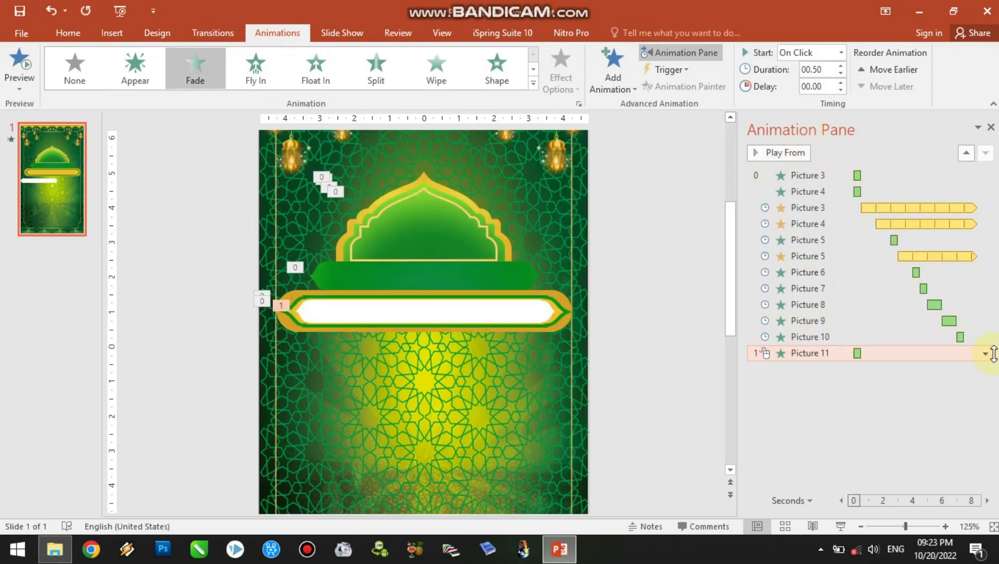
{"action": "left_click", "coordinate": [985, 354]}
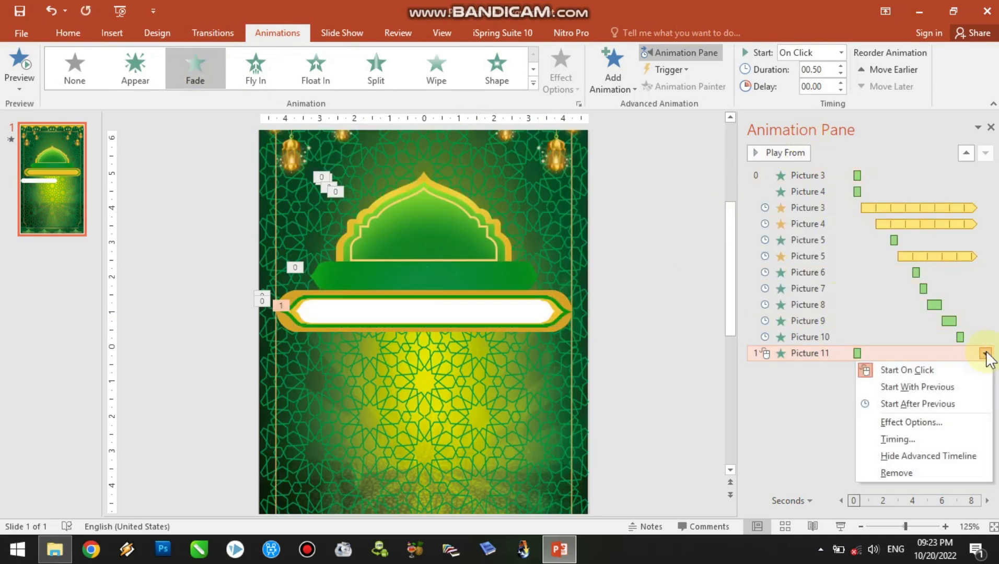
{"action": "left_click", "coordinate": [906, 405]}
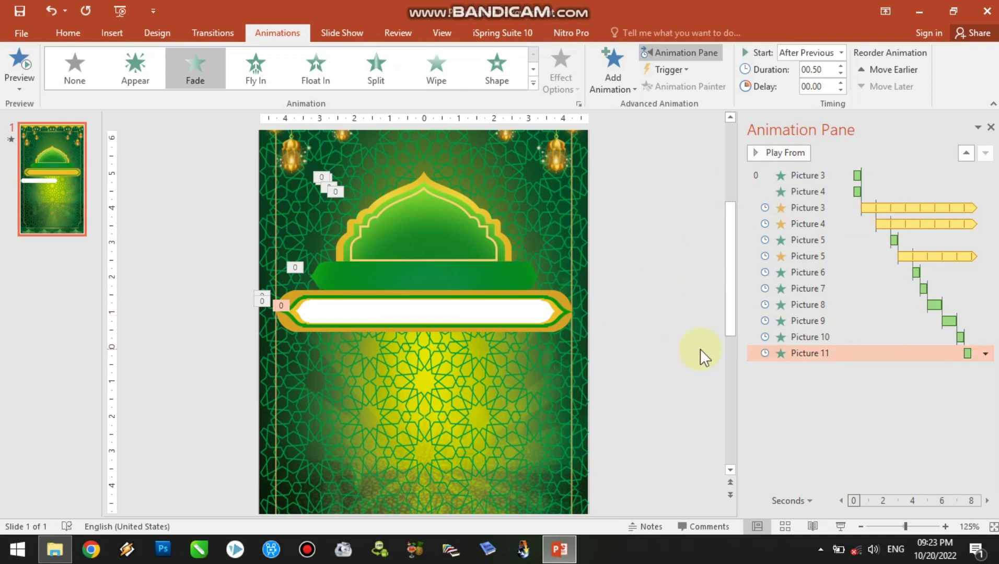
Step: Preview the slide show with the new title bars added and return to editing
{"action": "left_click", "coordinate": [839, 526]}
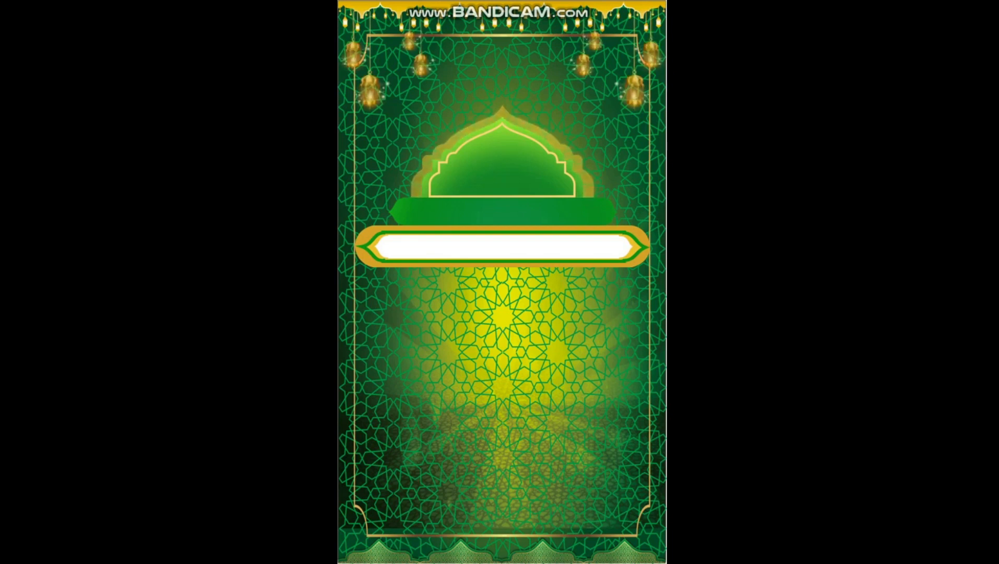
{"action": "key", "text": "Escape"}
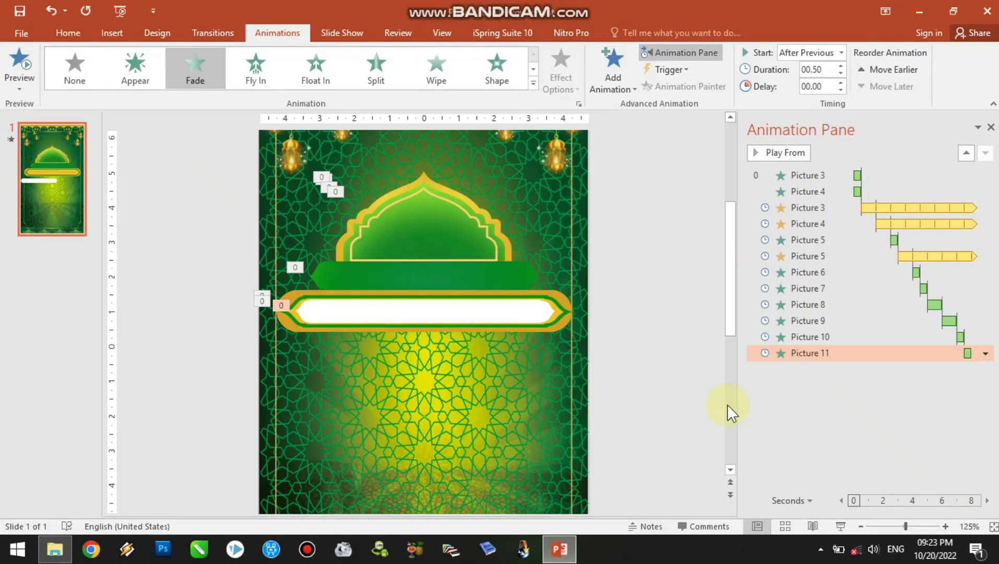
Step: Insert the PETA INDONESIA TRANSPARAN image from the ASET TWIBON folder and shrink it to about 3.26 × 1.63 cm inside the green dome
{"action": "left_click", "coordinate": [638, 273]}
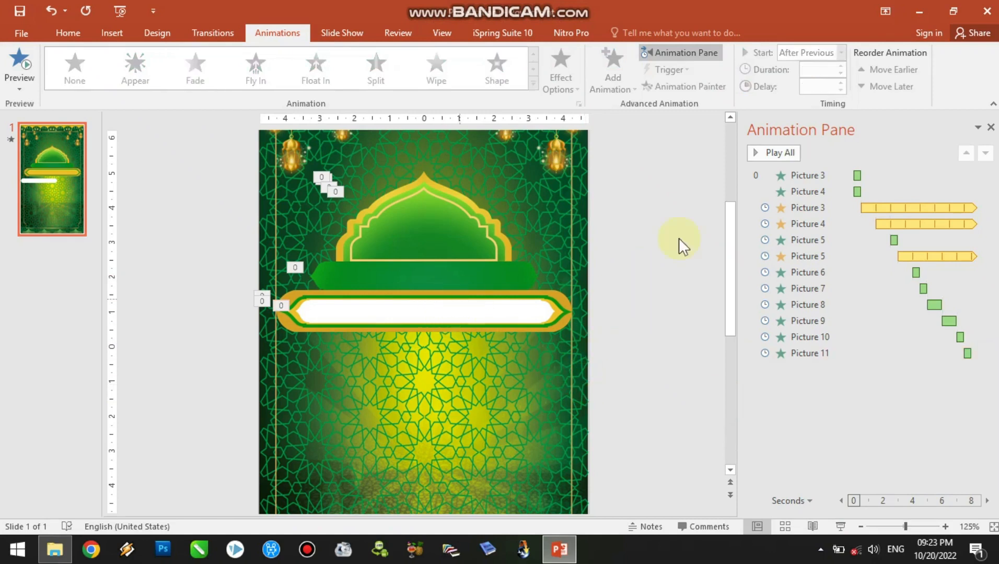
{"action": "left_click_drag", "start_coordinate": [731, 225], "coordinate": [732, 206]}
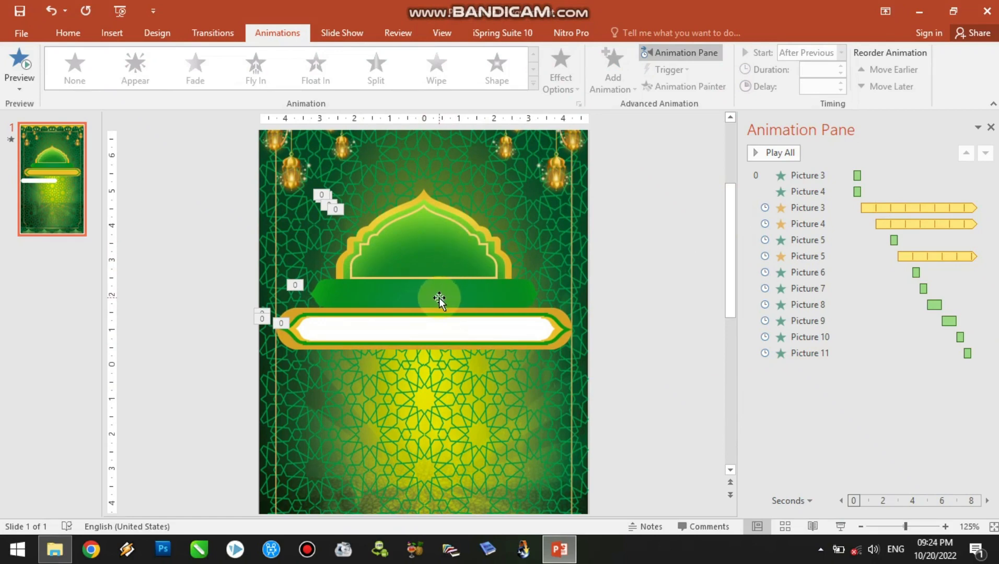
{"action": "left_click", "coordinate": [55, 549]}
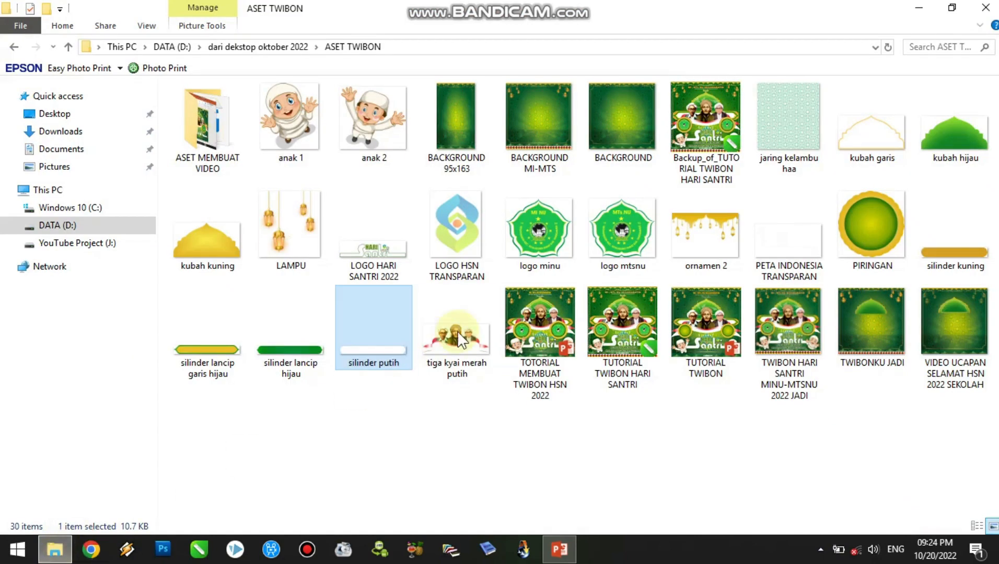
{"action": "left_click", "coordinate": [788, 250]}
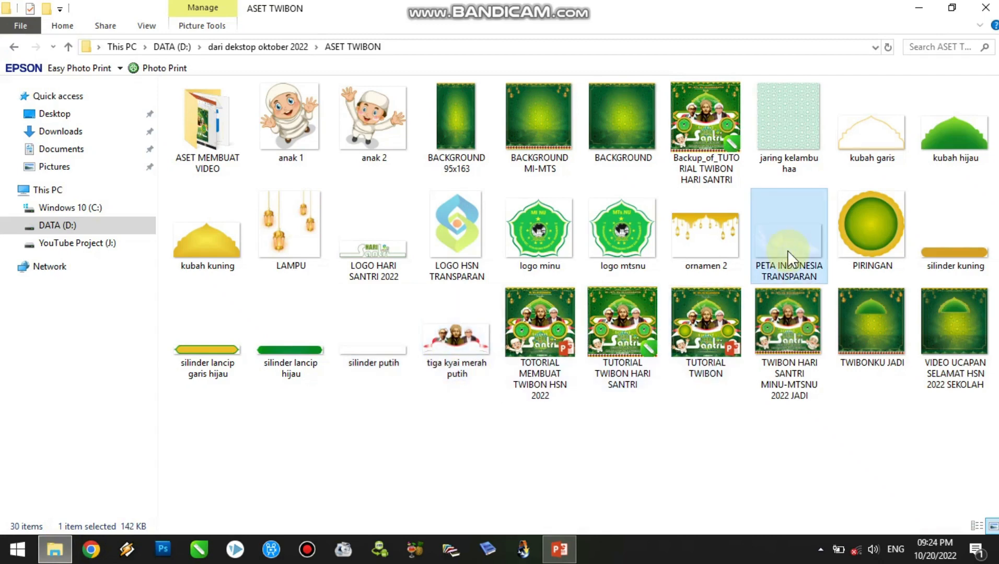
{"action": "left_click_drag", "start_coordinate": [791, 244], "coordinate": [554, 254]}
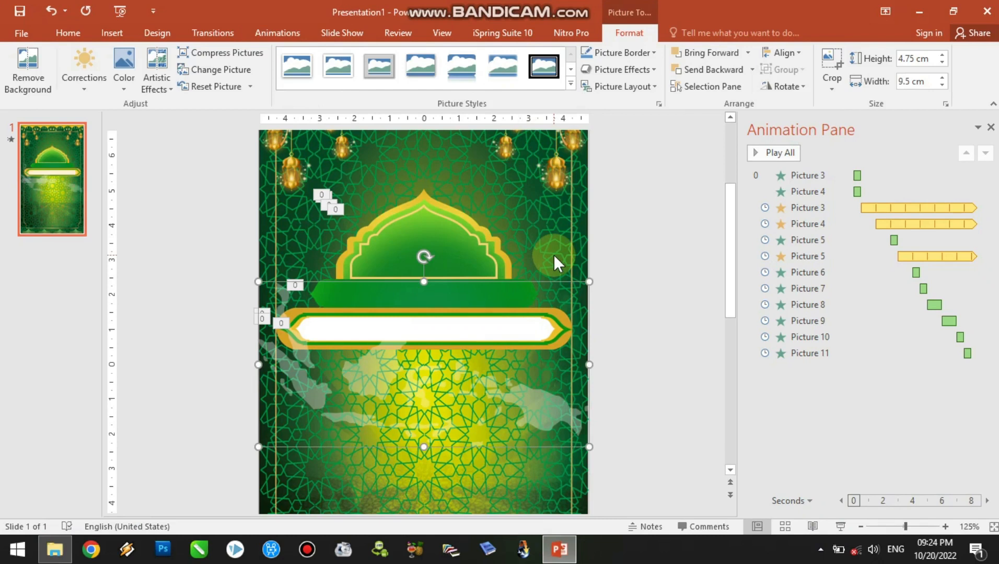
{"action": "left_click_drag", "start_coordinate": [590, 282], "coordinate": [408, 258]}
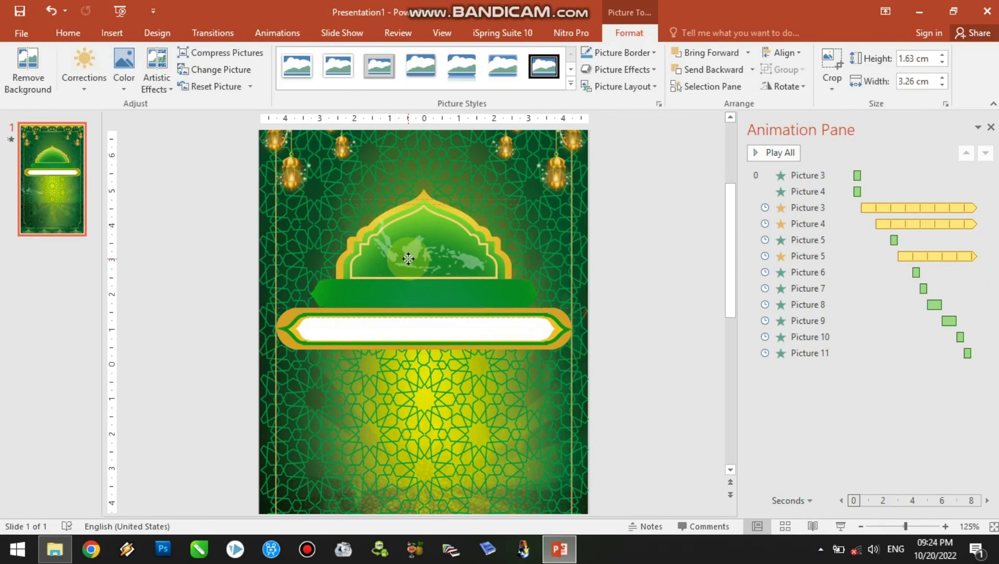
{"action": "left_click_drag", "start_coordinate": [408, 258], "coordinate": [409, 255]}
{"action": "left_click", "coordinate": [671, 230]}
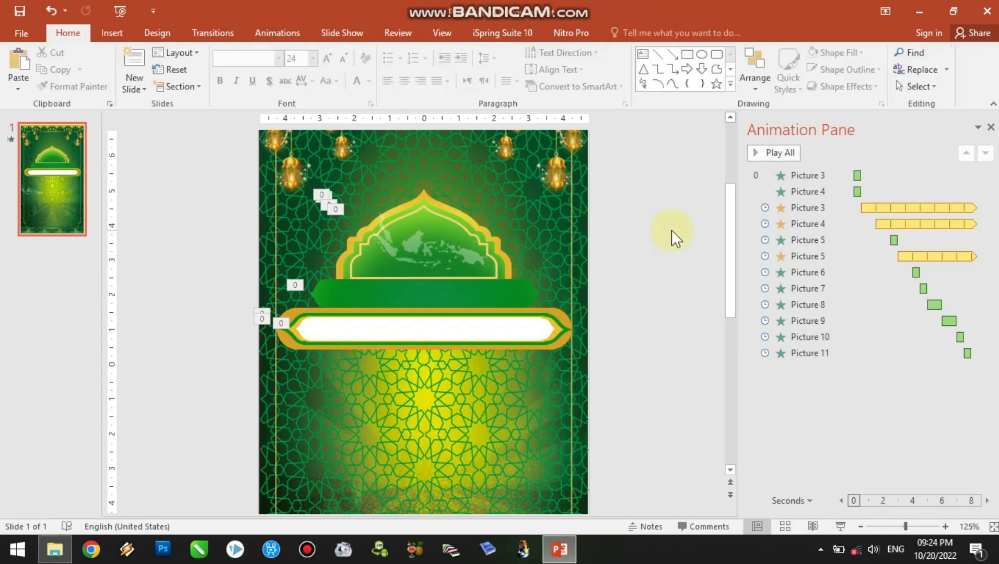
Step: Try the Appear, Wipe and Shape entrances on the Indonesia map and settle on a Fade entrance
{"action": "left_click", "coordinate": [465, 250]}
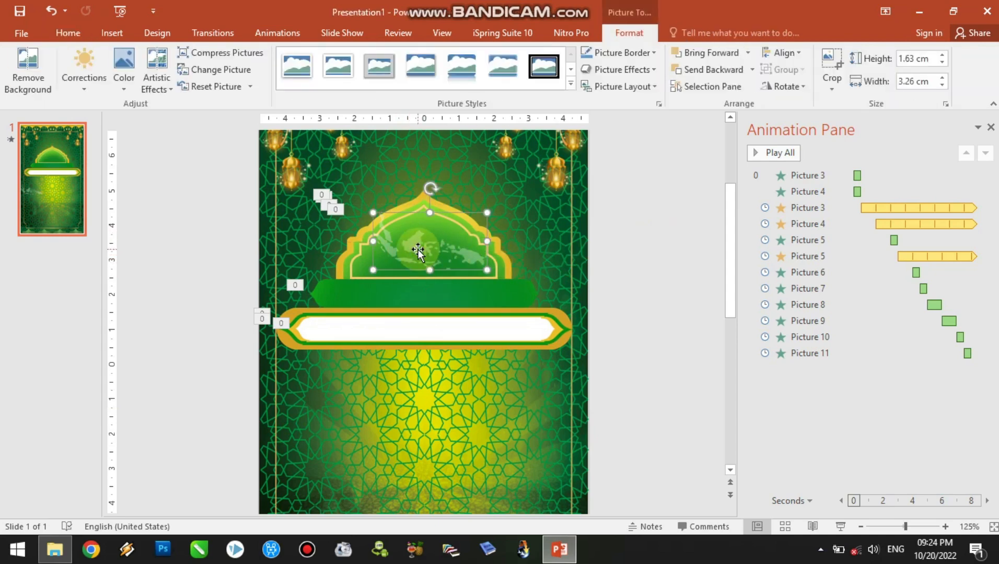
{"action": "left_click", "coordinate": [260, 31]}
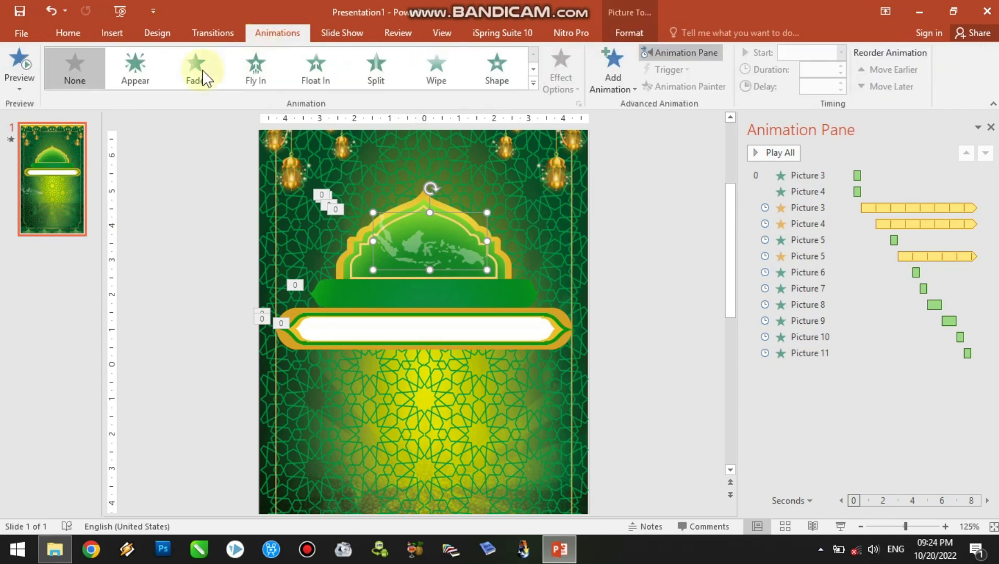
{"action": "left_click", "coordinate": [152, 77]}
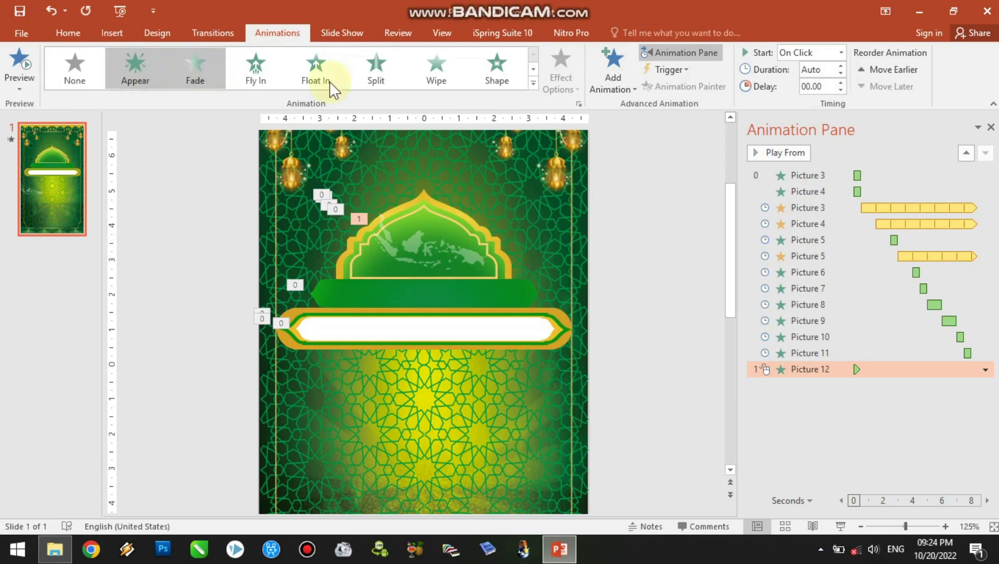
{"action": "left_click", "coordinate": [446, 71]}
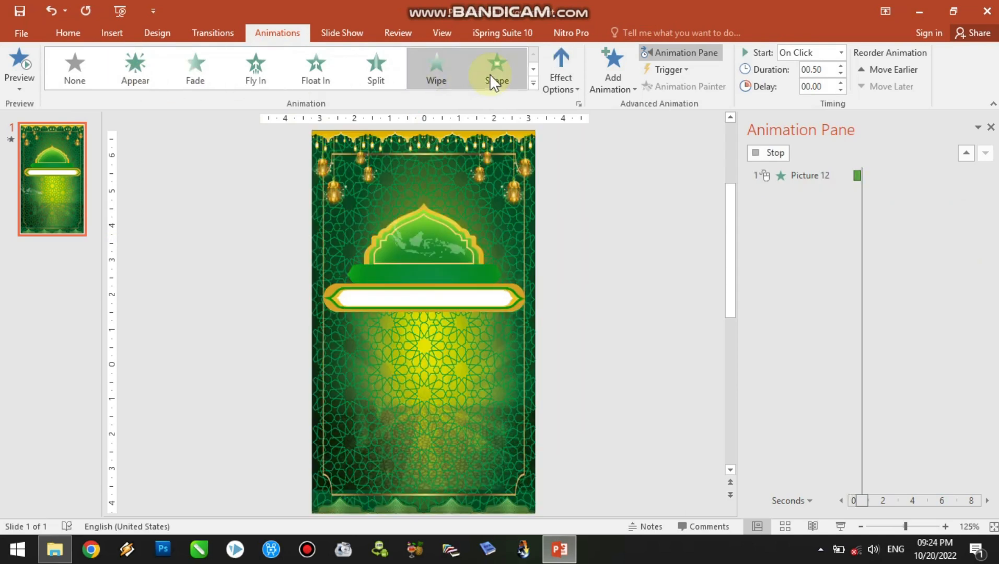
{"action": "left_click", "coordinate": [490, 73]}
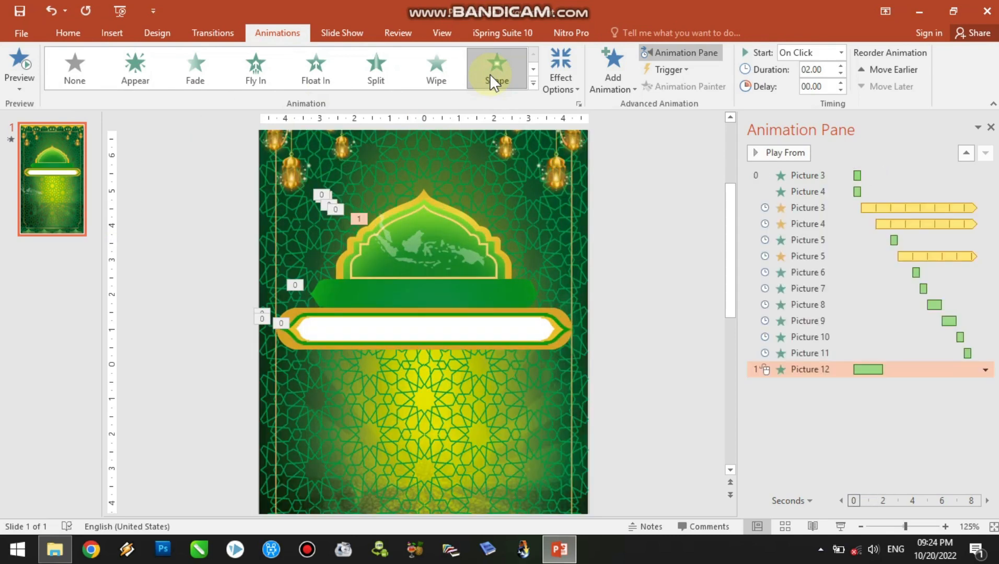
{"action": "left_click", "coordinate": [202, 83]}
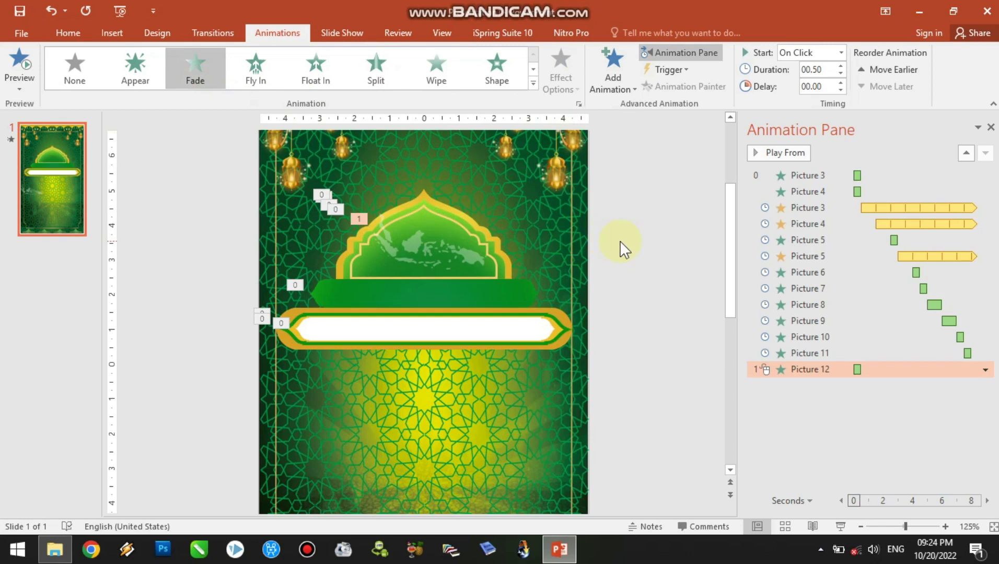
Step: Set the Indonesia map's Fade entrance to start After Previous, and preview the slide show before returning to editing
{"action": "left_click", "coordinate": [412, 255]}
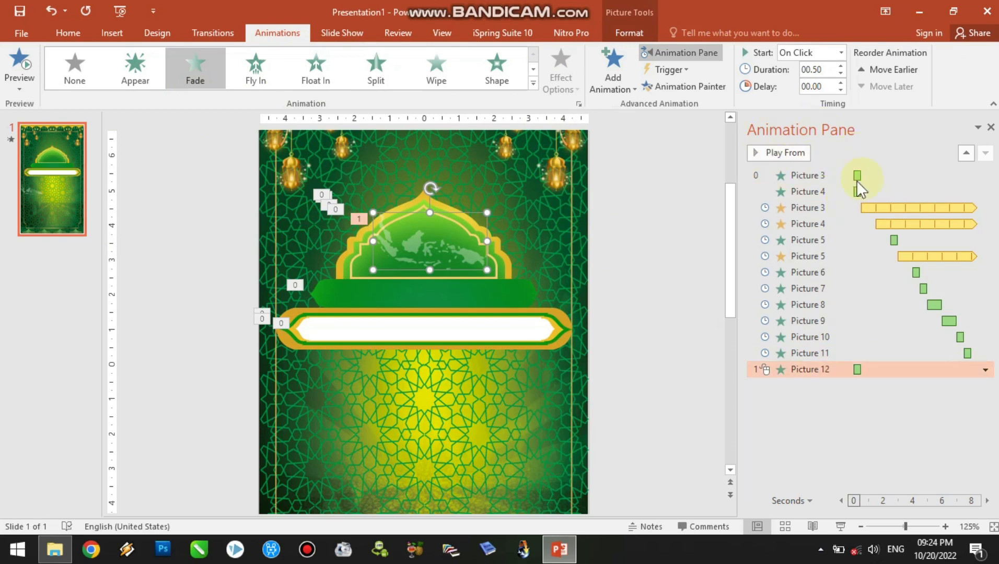
{"action": "left_click", "coordinate": [985, 369]}
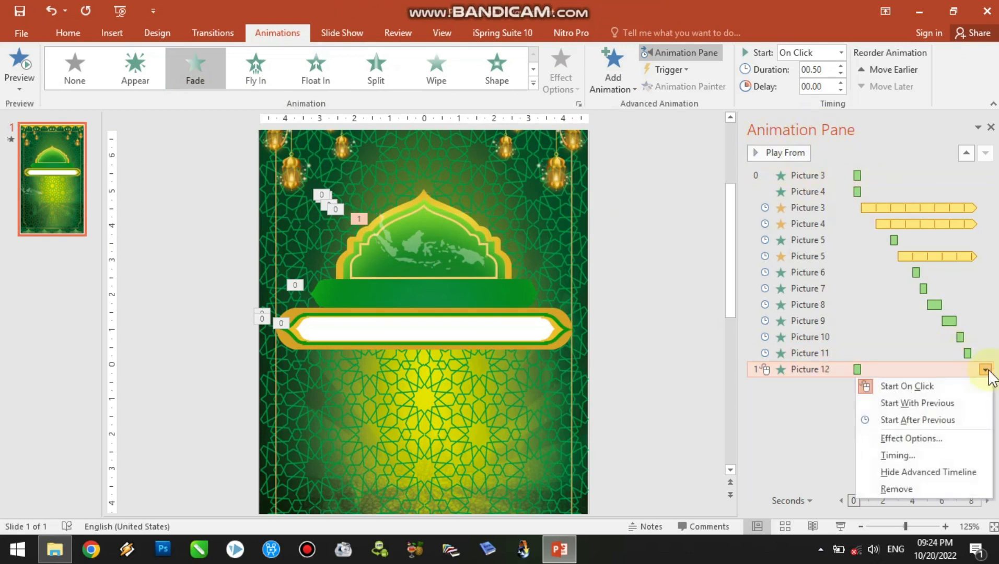
{"action": "left_click", "coordinate": [939, 422]}
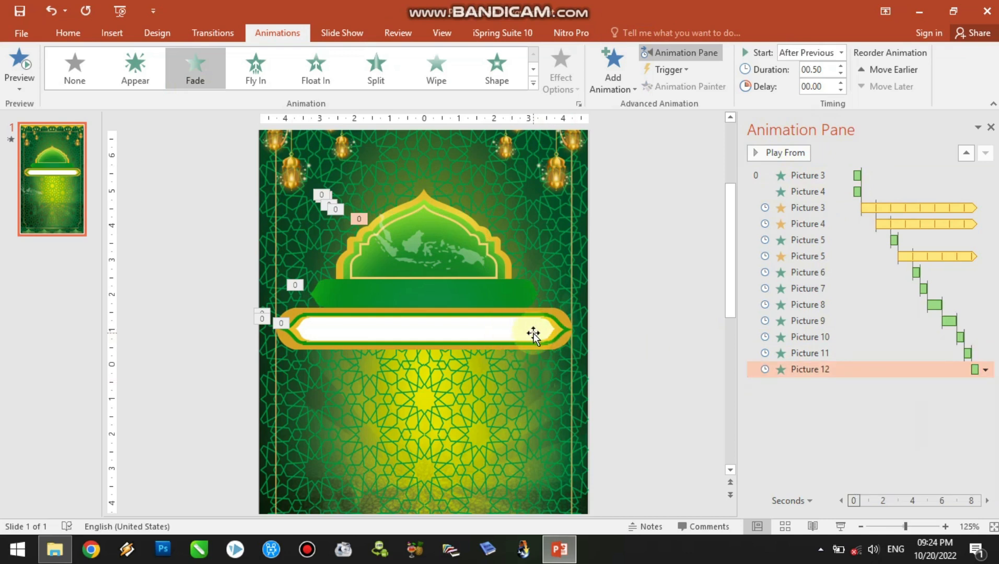
{"action": "left_click", "coordinate": [842, 527]}
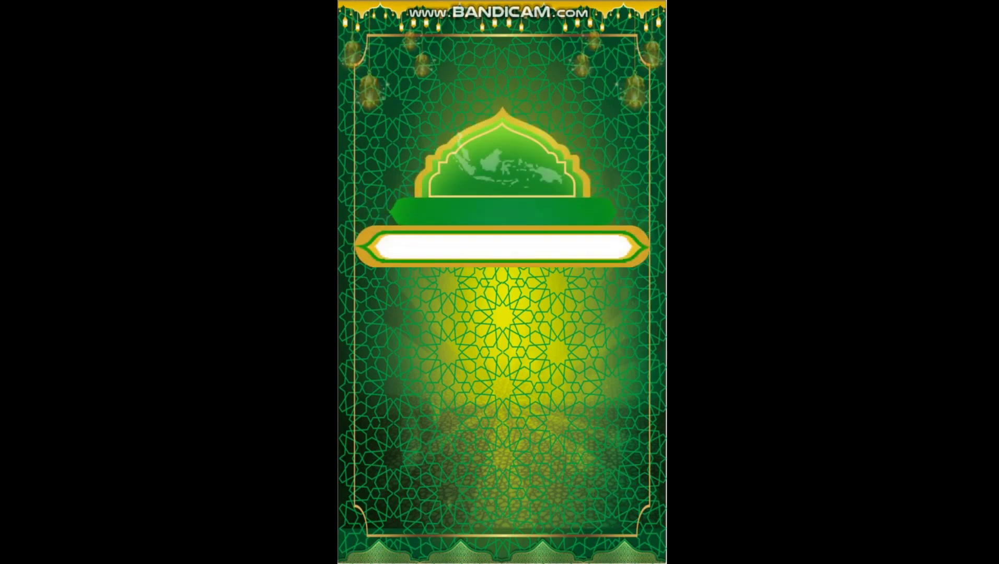
{"action": "key", "text": "Escape"}
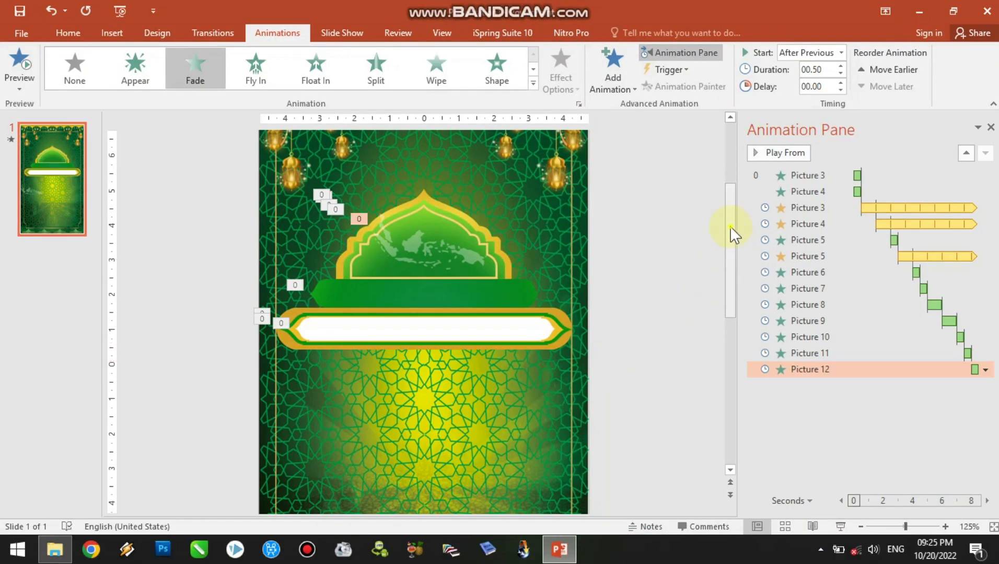
Step: Insert the tiga kyai merah putih image from the ASET TWIBON folder and move it up over the dome's lower part and title bars
{"action": "left_click_drag", "start_coordinate": [730, 226], "coordinate": [735, 263]}
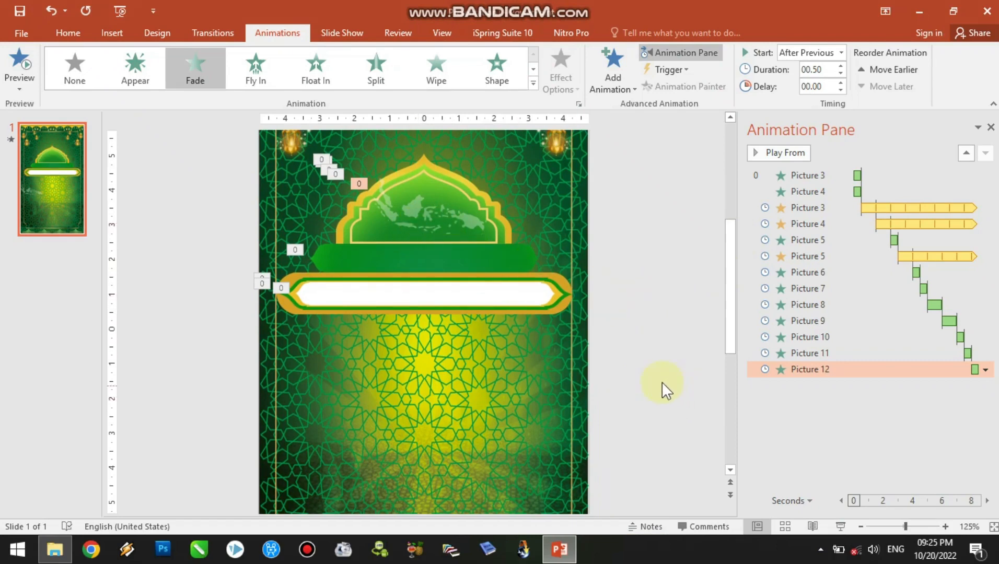
{"action": "left_click", "coordinate": [54, 549]}
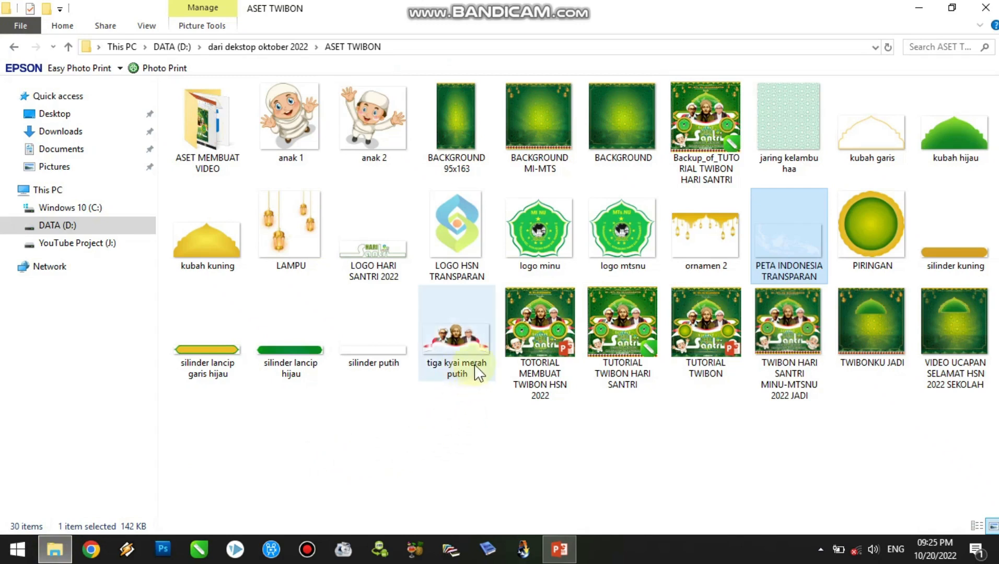
{"action": "left_click_drag", "start_coordinate": [457, 353], "coordinate": [395, 337]}
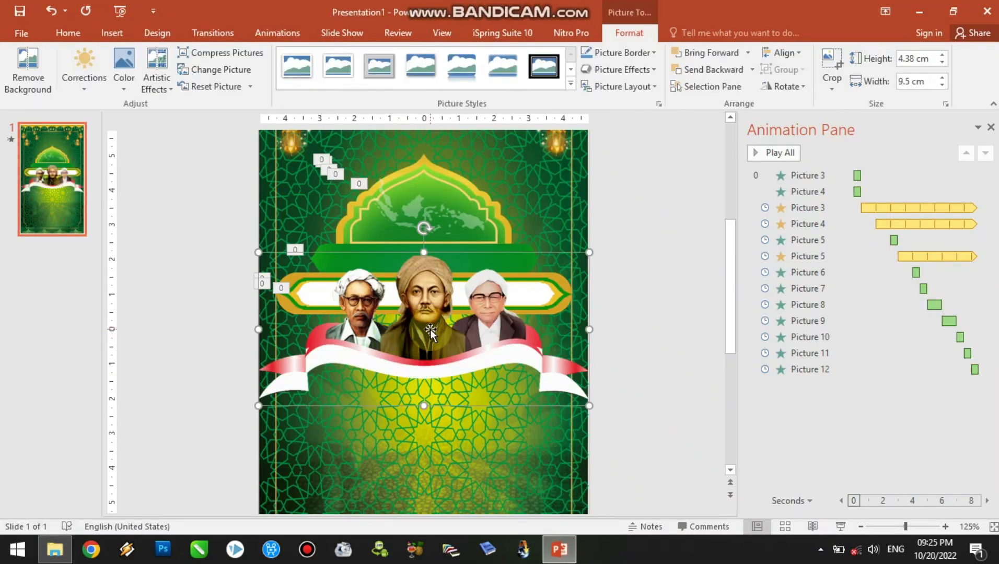
{"action": "left_click_drag", "start_coordinate": [430, 330], "coordinate": [430, 287]}
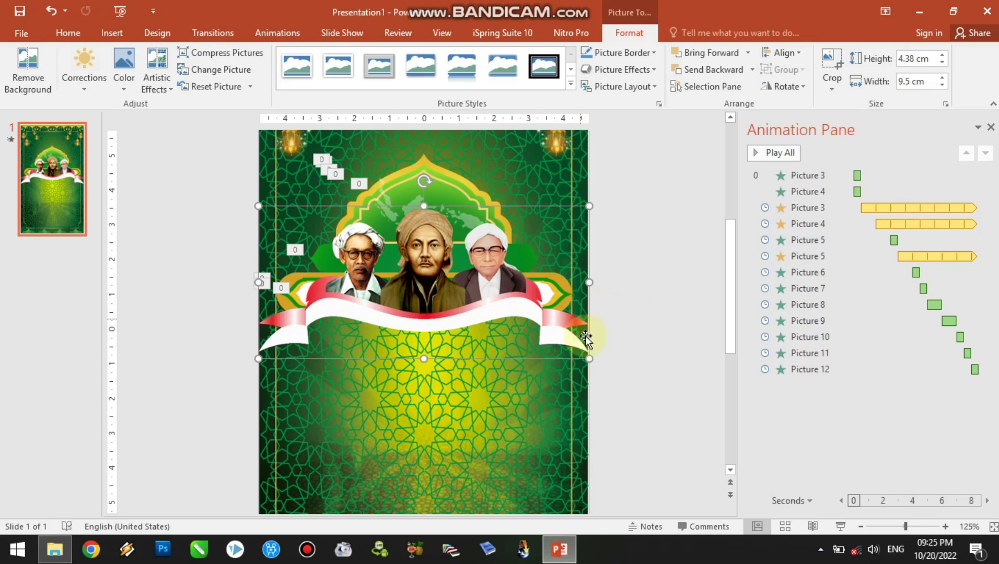
{"action": "left_click", "coordinate": [650, 314]}
Step: Apply a Fly In entrance with the From Top direction to the three kyai picture
{"action": "left_click", "coordinate": [429, 315]}
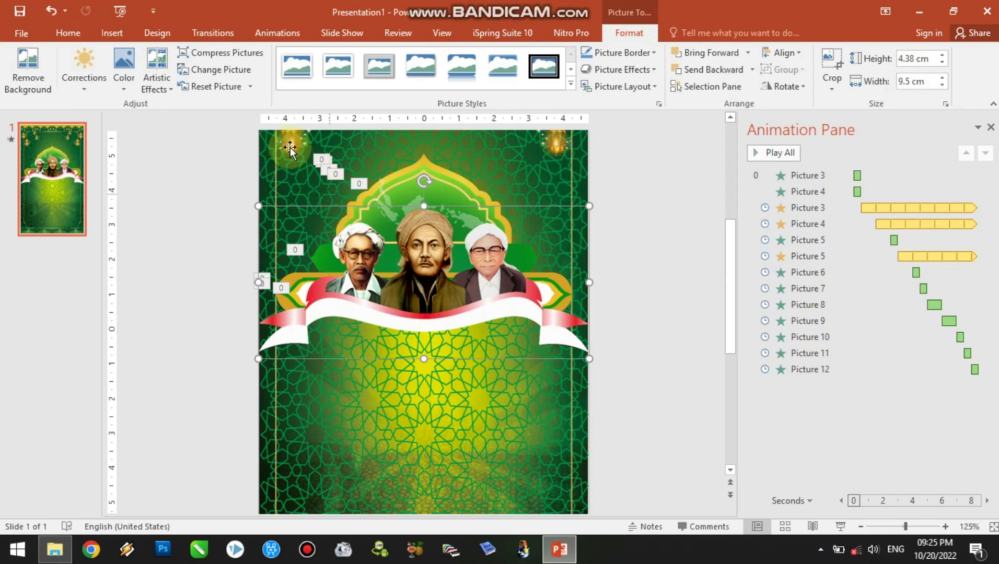
{"action": "left_click", "coordinate": [263, 33]}
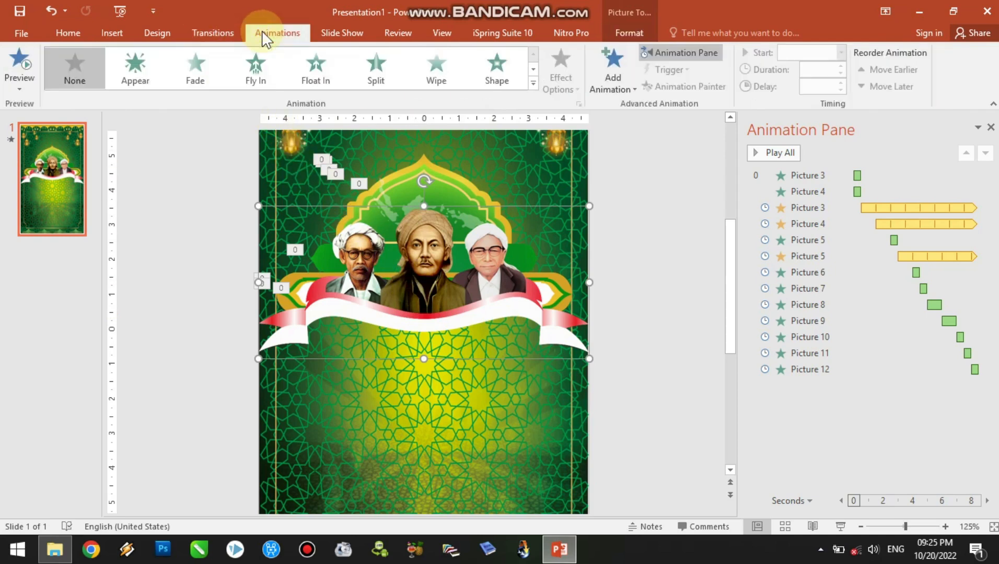
{"action": "left_click", "coordinate": [246, 81]}
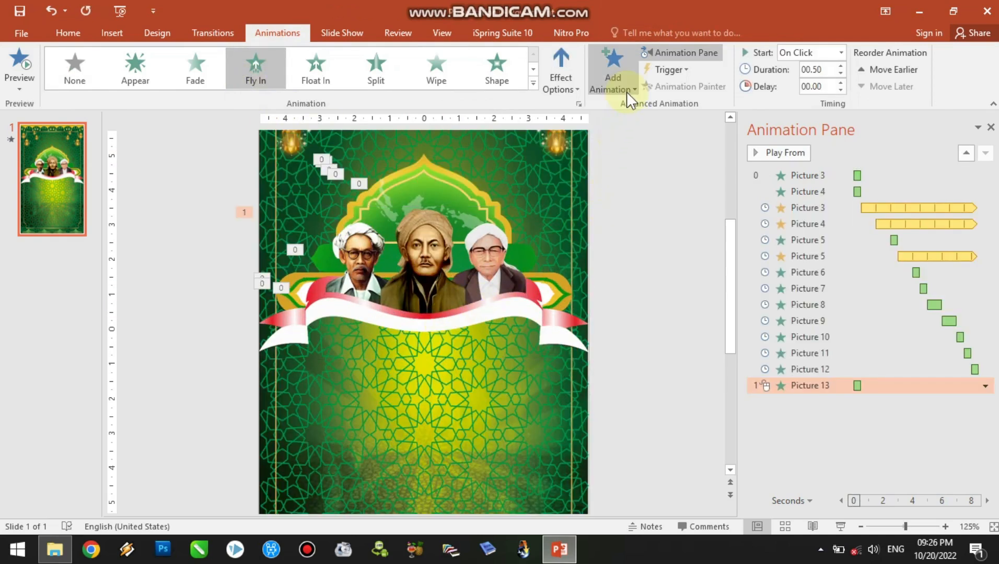
{"action": "left_click", "coordinate": [627, 93]}
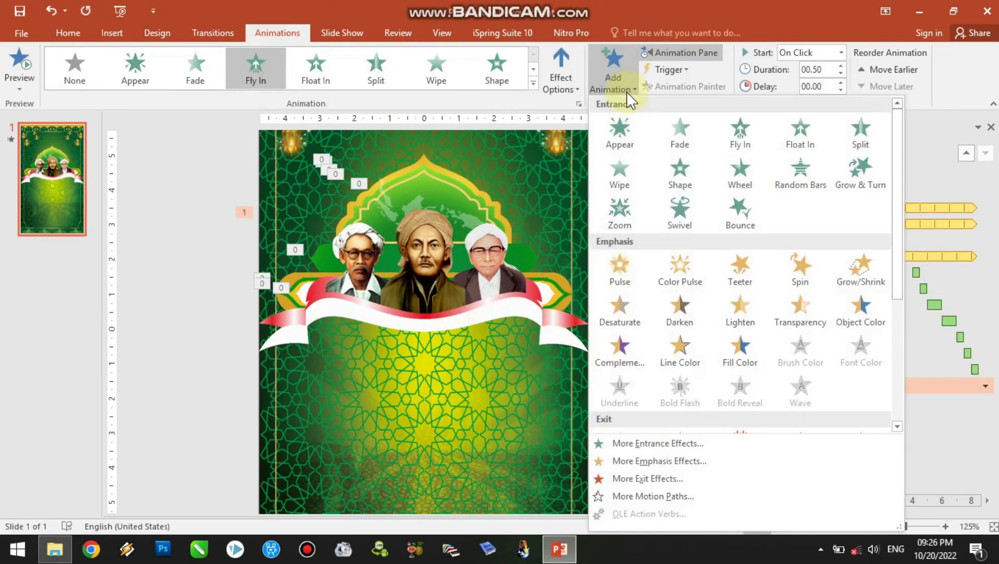
{"action": "left_click", "coordinate": [567, 91]}
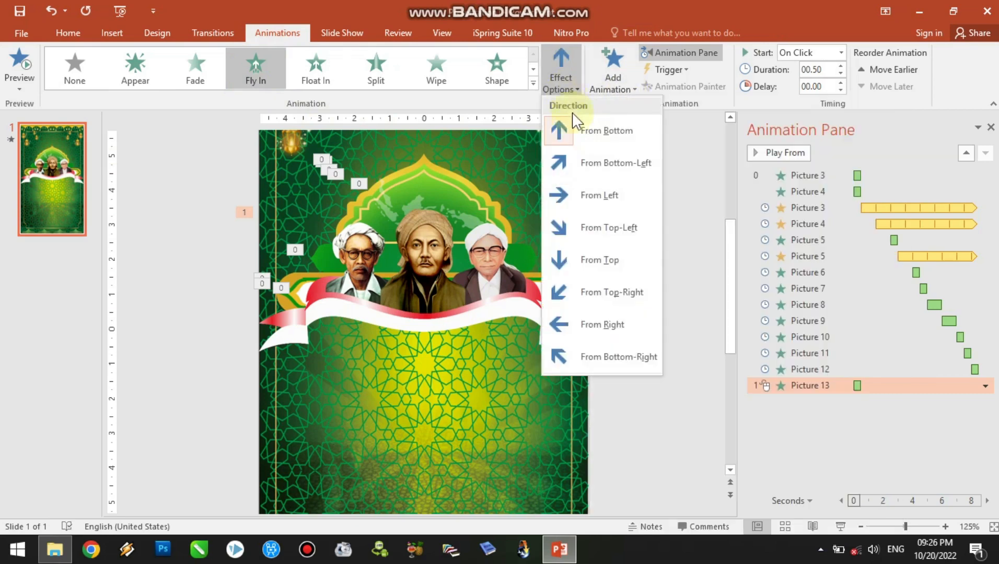
{"action": "left_click", "coordinate": [571, 258]}
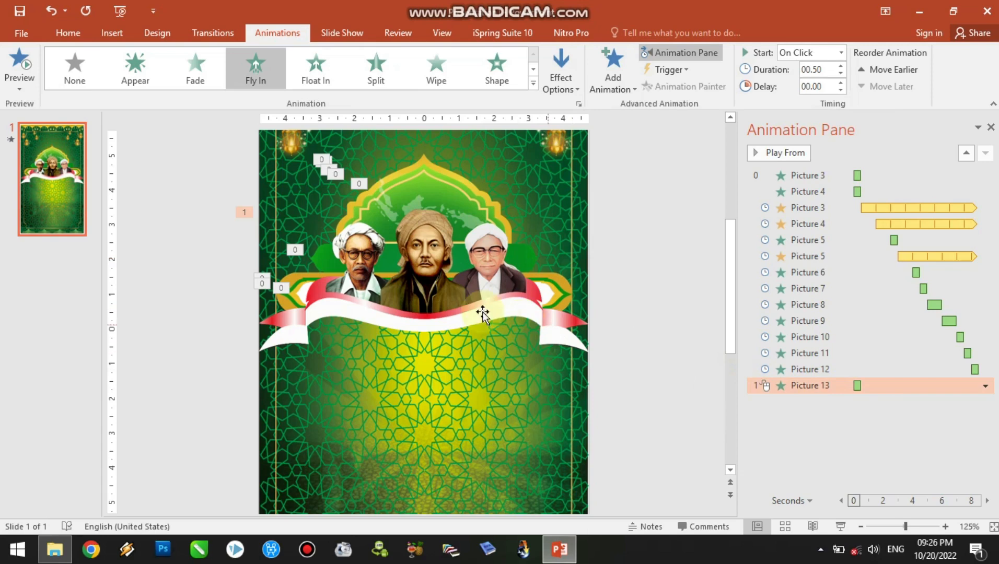
Step: In the effect options of the kyai picture's Fly In, set the smooth end to 0.8 sec and the bounce end to 0.16 sec
{"action": "left_click", "coordinate": [430, 278]}
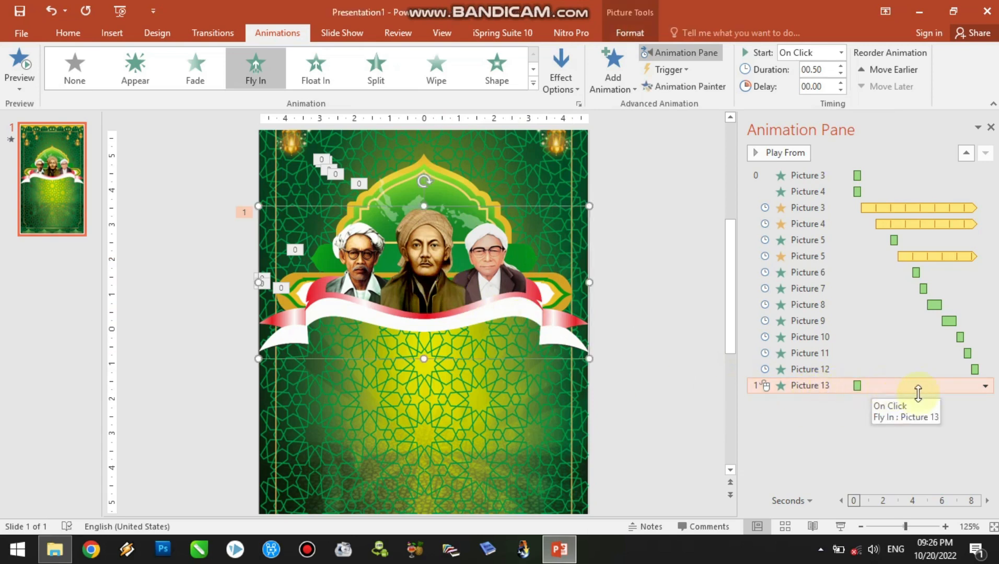
{"action": "left_click", "coordinate": [985, 387]}
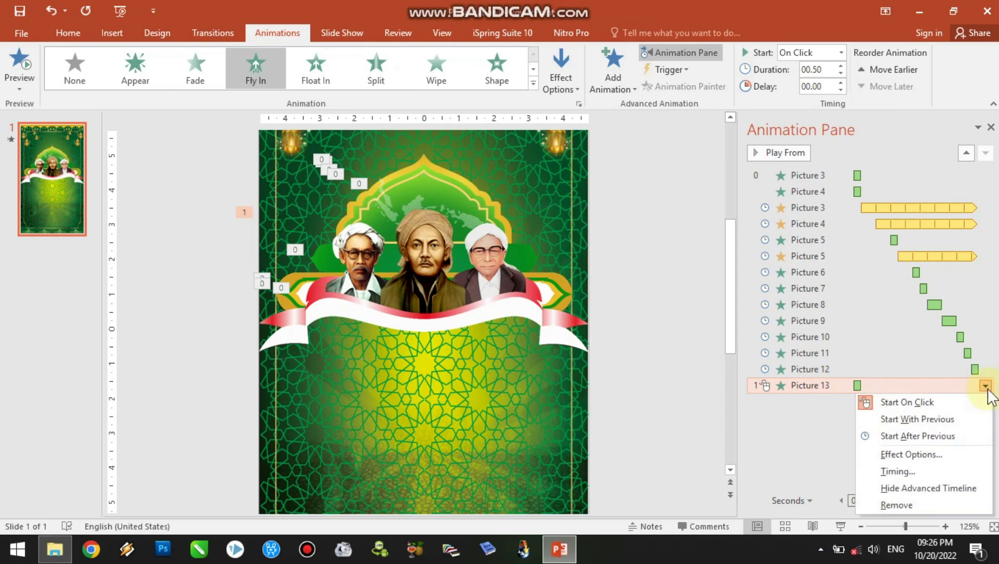
{"action": "left_click", "coordinate": [916, 455]}
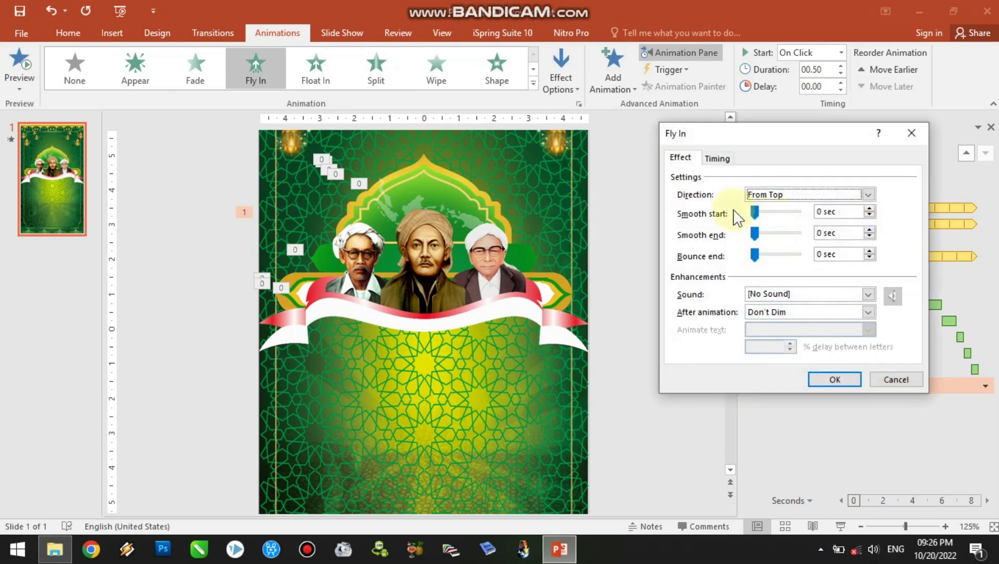
{"action": "left_click", "coordinate": [825, 234]}
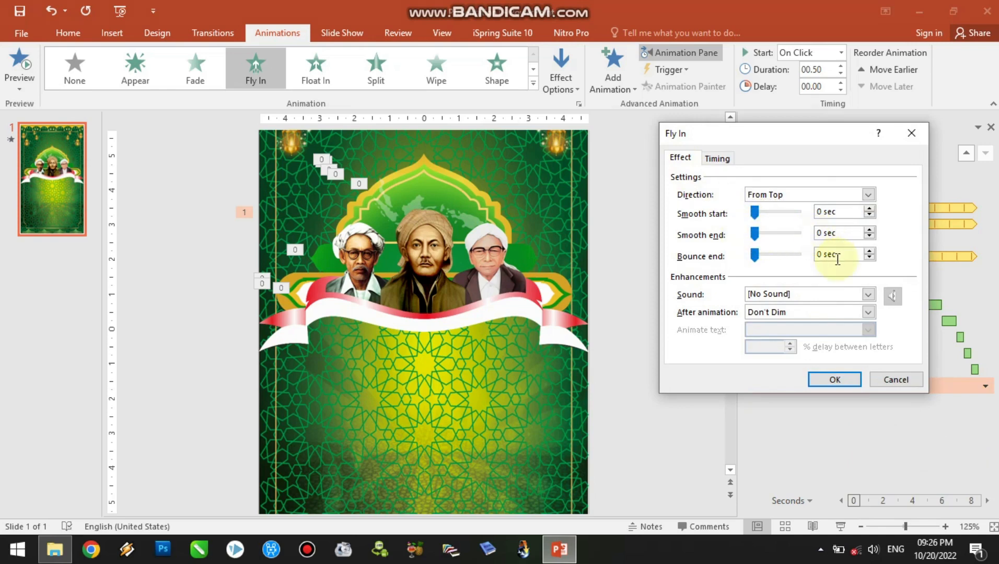
{"action": "type", "text": ".8"}
{"action": "left_click", "coordinate": [821, 255]}
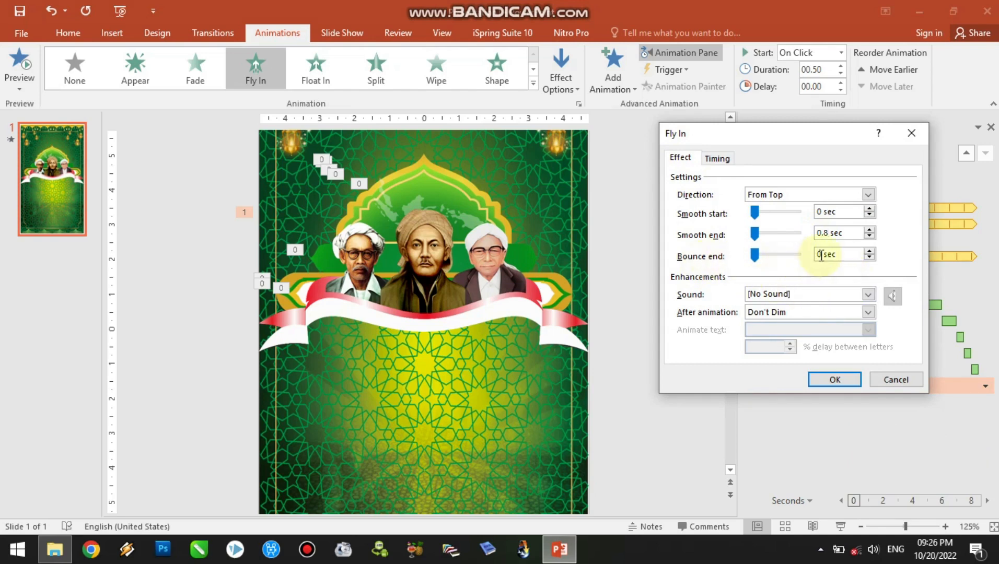
{"action": "type", "text": ".16"}
Step: Set the duration of the three kyai picture's Fly In to 1 second (Fast)
{"action": "left_click", "coordinate": [717, 159]}
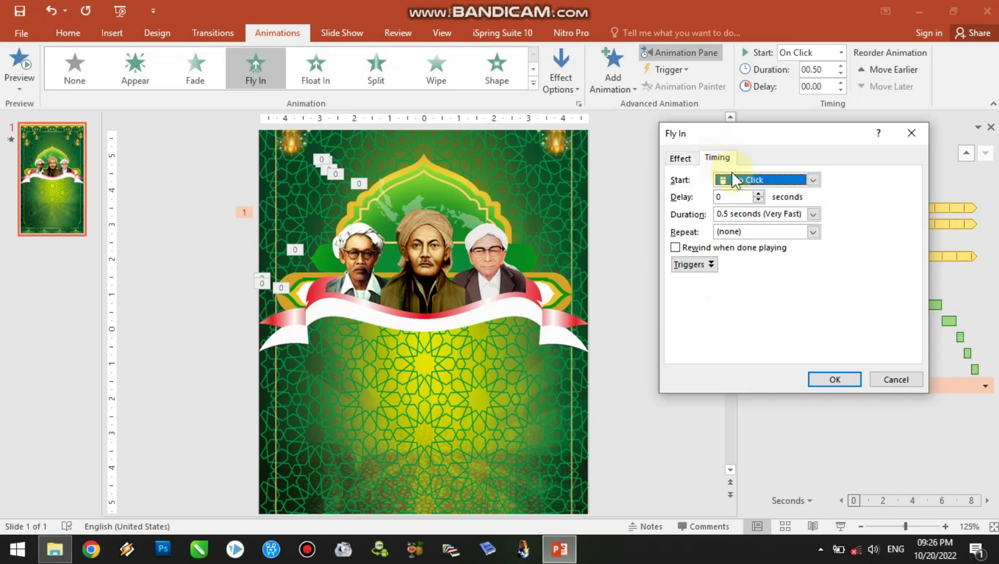
{"action": "left_click", "coordinate": [813, 214]}
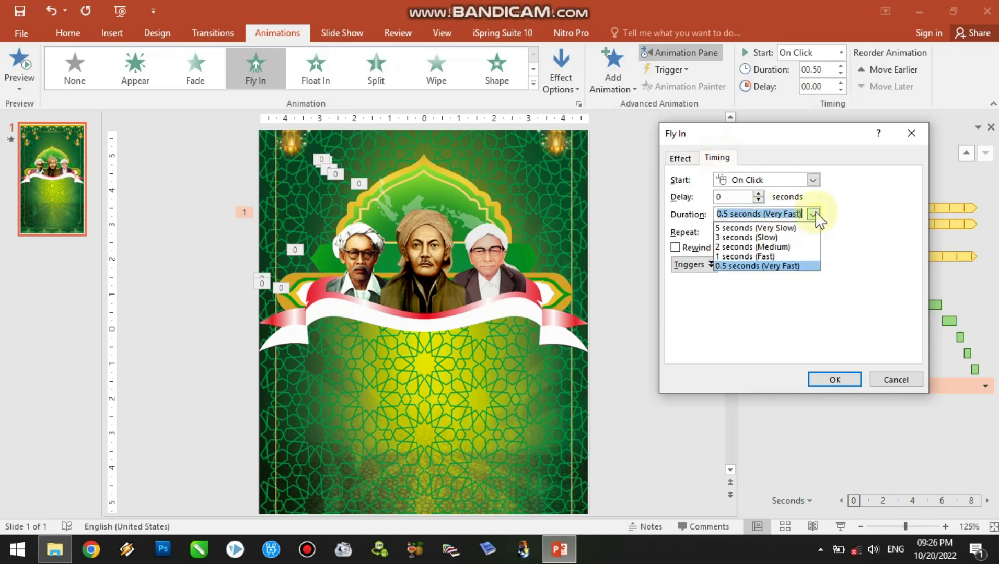
{"action": "left_click", "coordinate": [784, 256]}
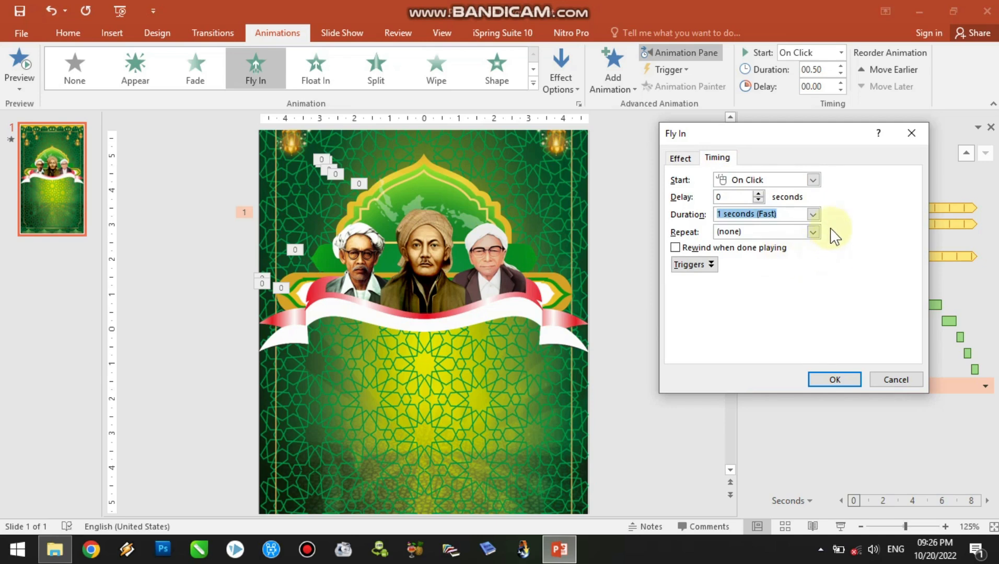
{"action": "left_click", "coordinate": [834, 378]}
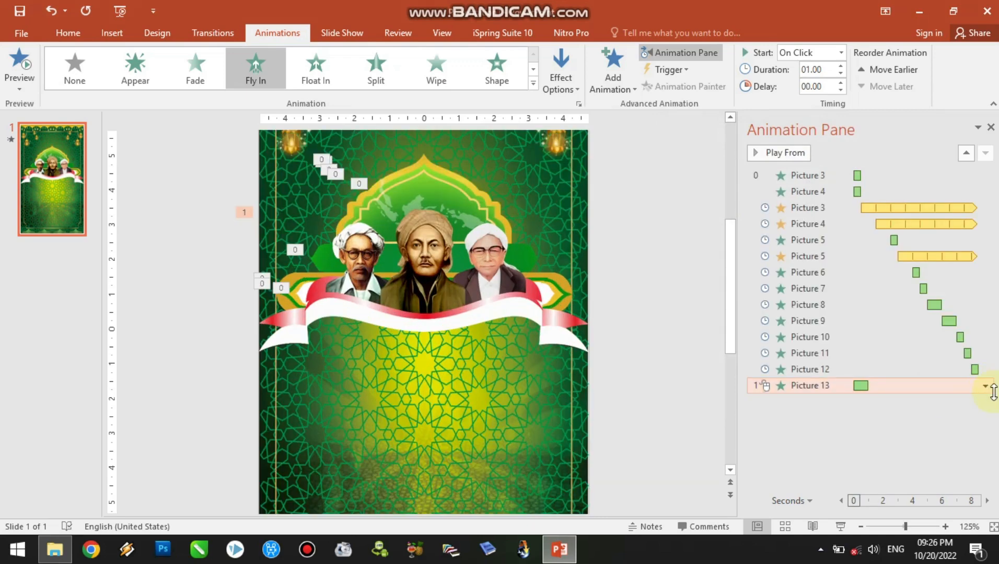
Step: Start the kyai picture's Fly In After Previous, and preview the slide show before returning to editing
{"action": "left_click", "coordinate": [985, 386]}
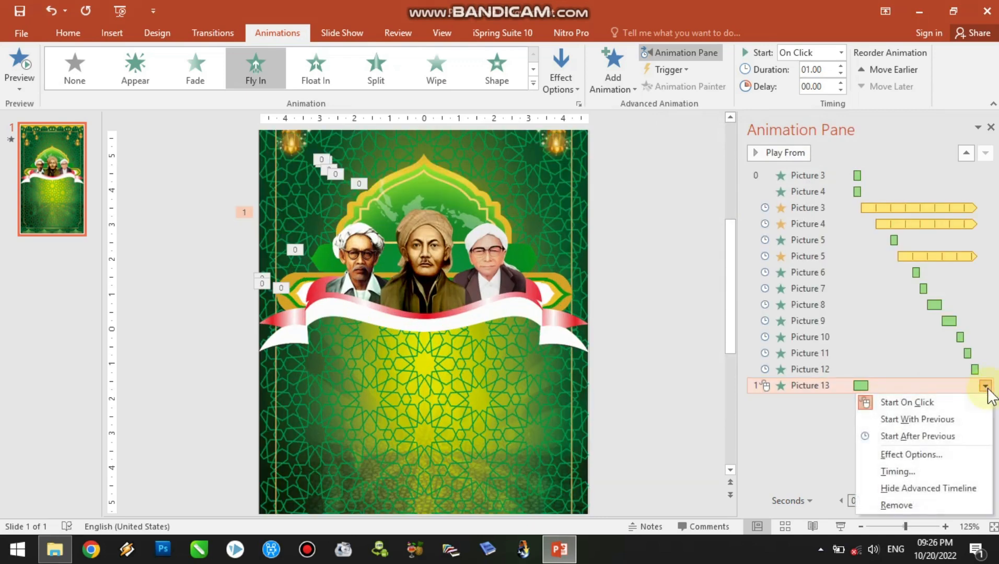
{"action": "left_click", "coordinate": [932, 438]}
{"action": "left_click", "coordinate": [839, 527]}
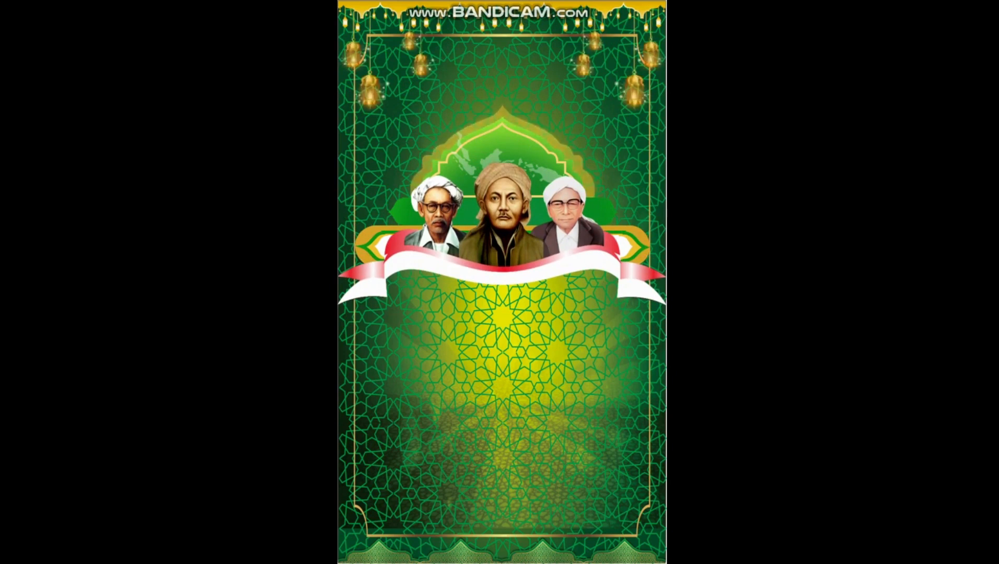
{"action": "key", "text": "Escape"}
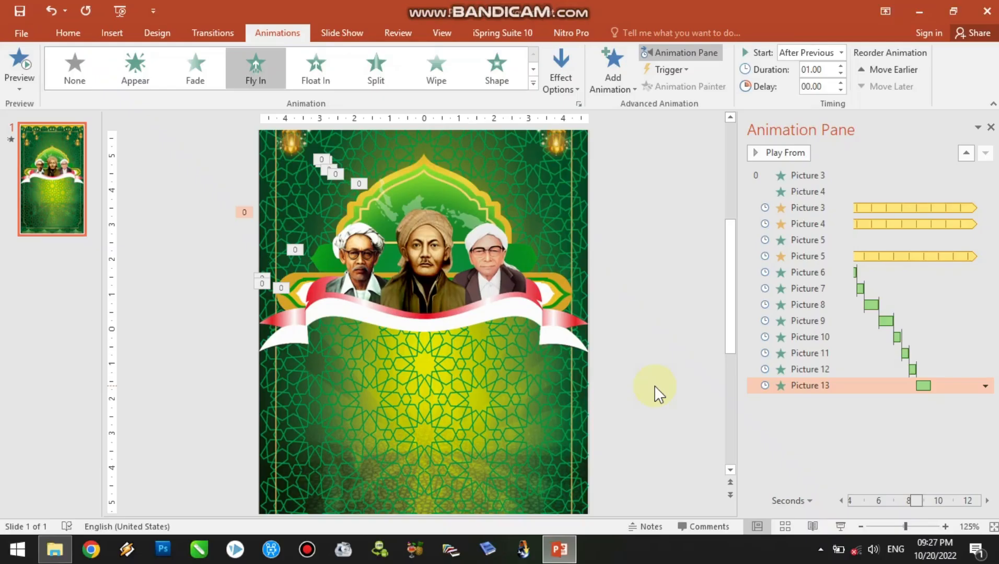
{"action": "left_click", "coordinate": [651, 343]}
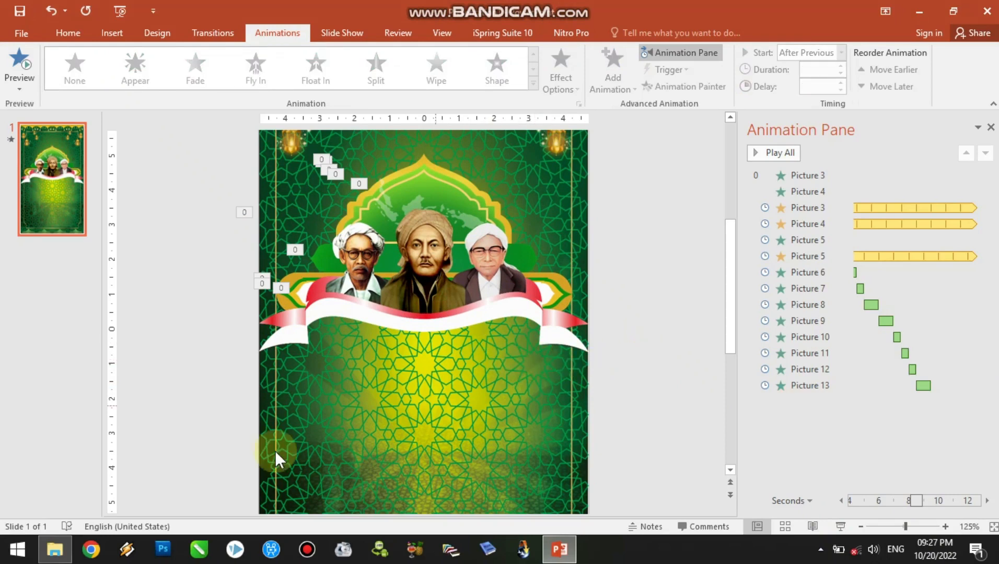
Step: Insert the PIRINGAN image from the ASET TWIBON folder, shrink it to about 3.26 cm and move it over the ribbon's left part
{"action": "left_click", "coordinate": [55, 549]}
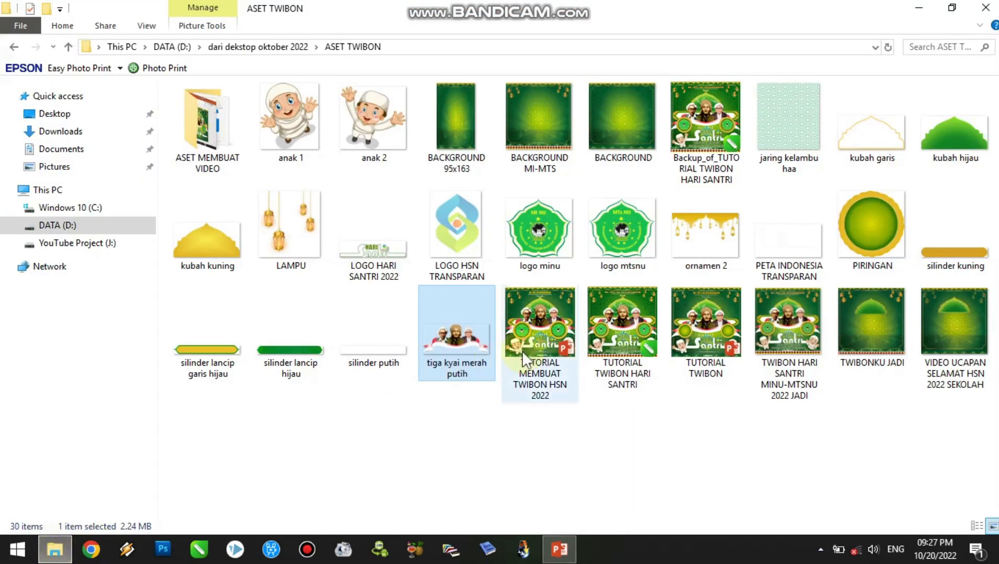
{"action": "left_click", "coordinate": [859, 241]}
{"action": "left_click_drag", "start_coordinate": [868, 227], "coordinate": [322, 360]}
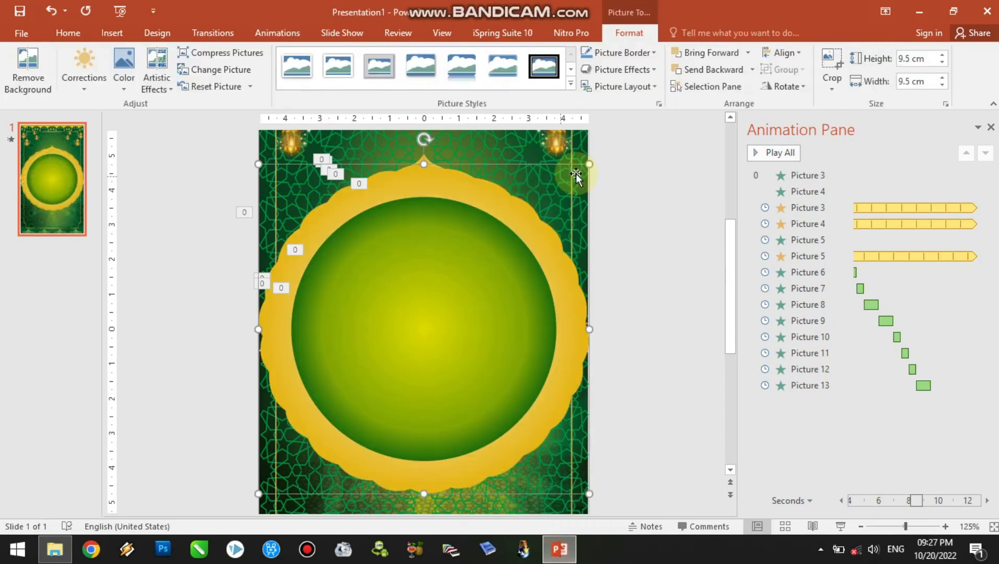
{"action": "left_click_drag", "start_coordinate": [589, 163], "coordinate": [357, 379]}
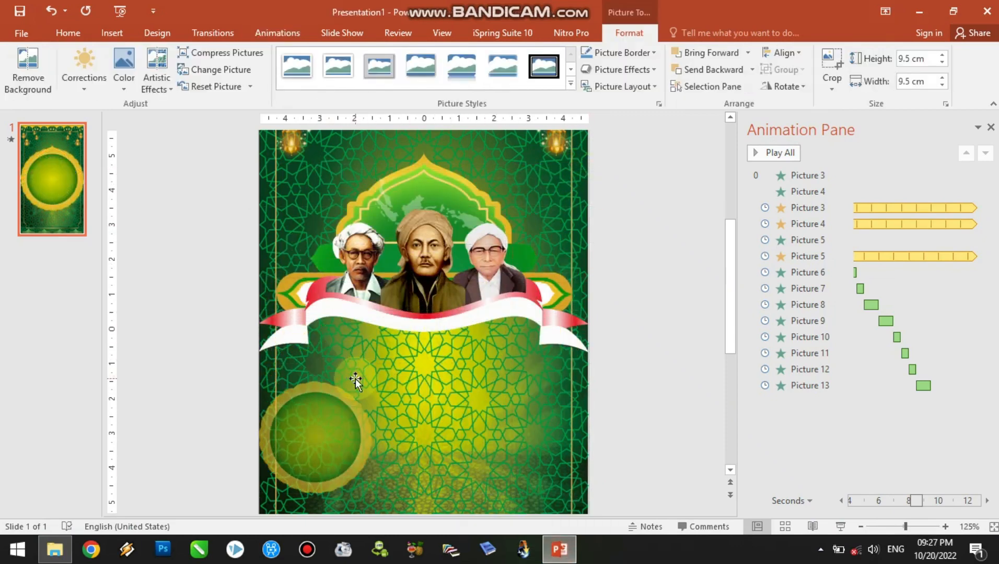
{"action": "left_click_drag", "start_coordinate": [316, 408], "coordinate": [339, 314]}
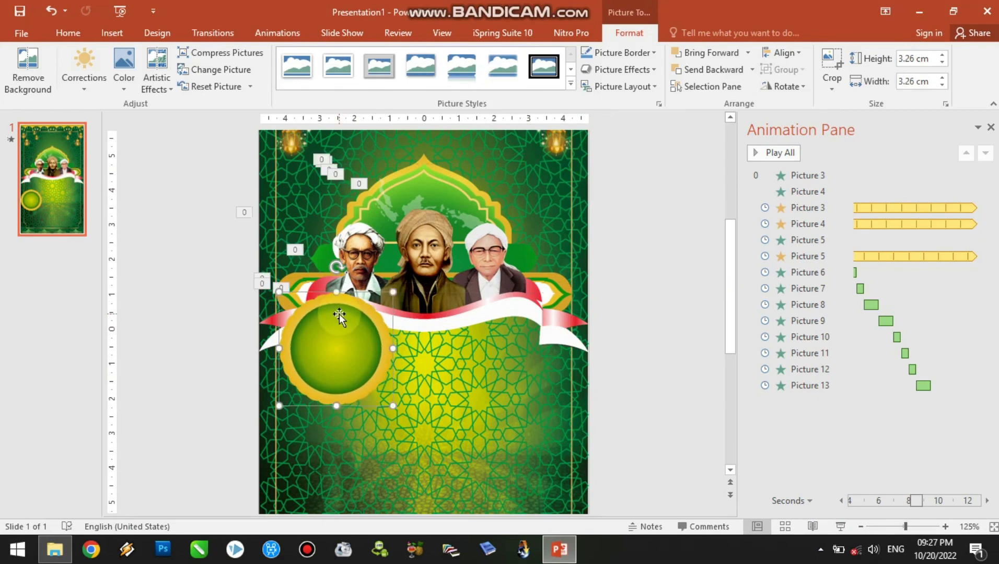
Step: Shrink the round plate picture further to about 2.7 cm, keeping it below the left kyai over the ribbon's end
{"action": "left_click_drag", "start_coordinate": [393, 405], "coordinate": [381, 394]}
{"action": "scroll", "coordinate": [477, 384], "scroll_direction": "down", "scroll_amount": 2}
{"action": "scroll", "coordinate": [477, 392], "scroll_direction": "down", "scroll_amount": 1}
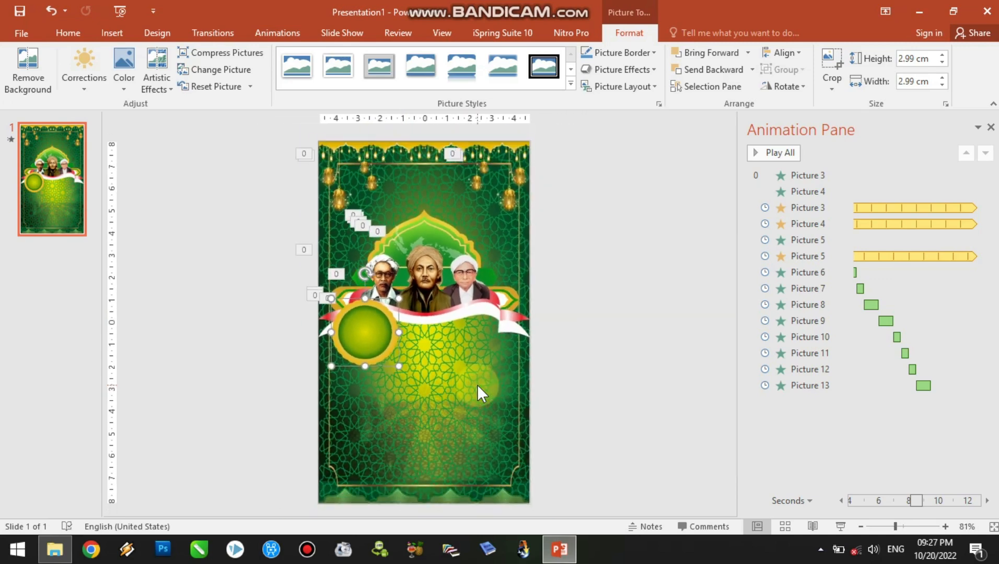
{"action": "scroll", "coordinate": [477, 384], "scroll_direction": "up", "scroll_amount": 1}
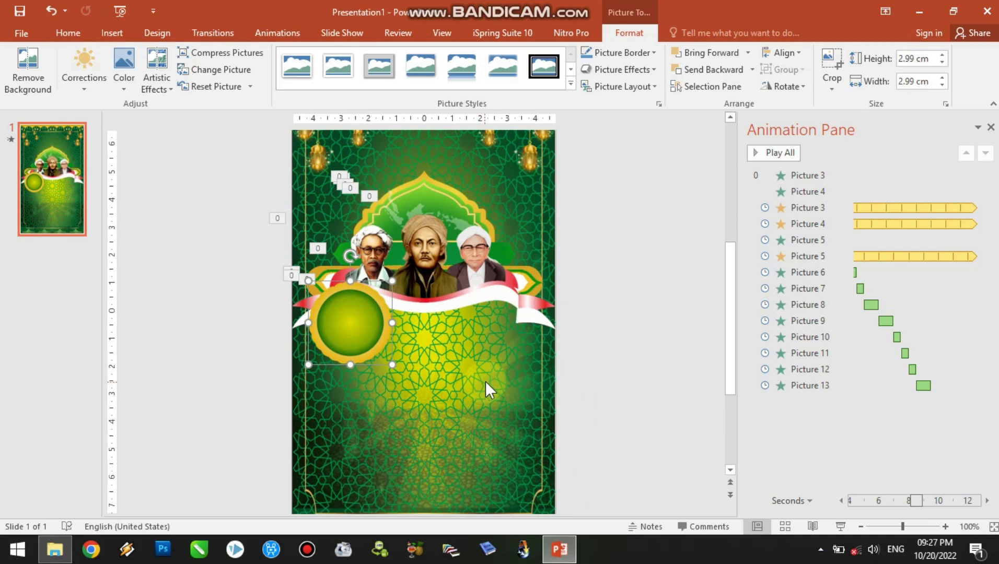
{"action": "scroll", "coordinate": [488, 382], "scroll_direction": "up", "scroll_amount": 2}
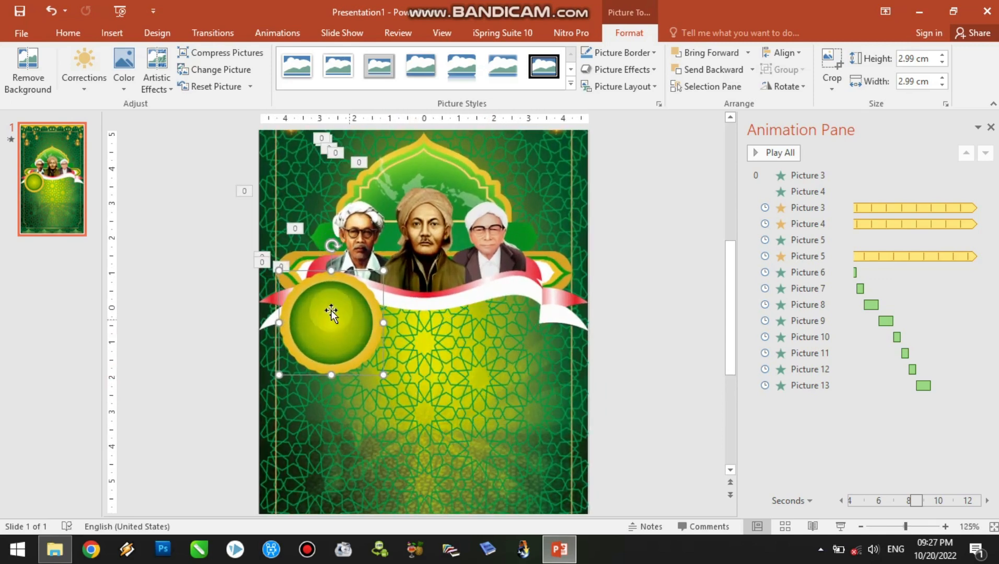
{"action": "left_click_drag", "start_coordinate": [383, 271], "coordinate": [353, 309]}
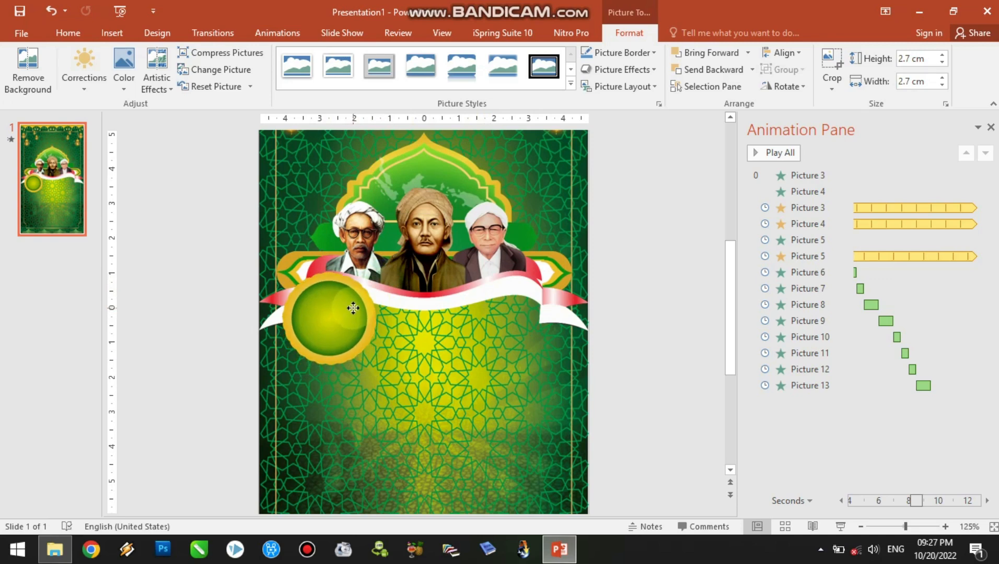
{"action": "left_click_drag", "start_coordinate": [353, 308], "coordinate": [353, 308]}
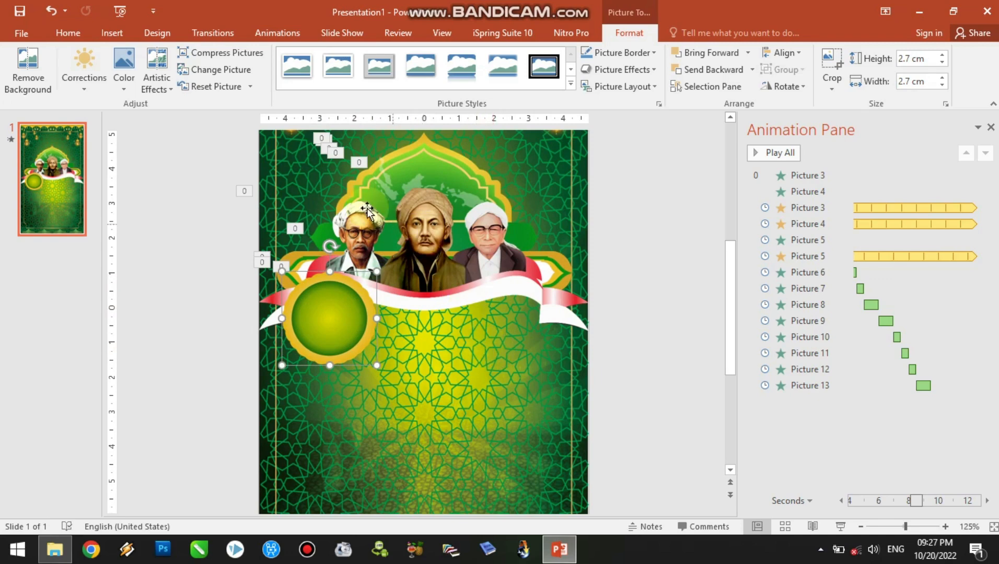
Step: Apply a Fade entrance to the round plate picture and add a Spin emphasis animation to it
{"action": "left_click", "coordinate": [276, 35]}
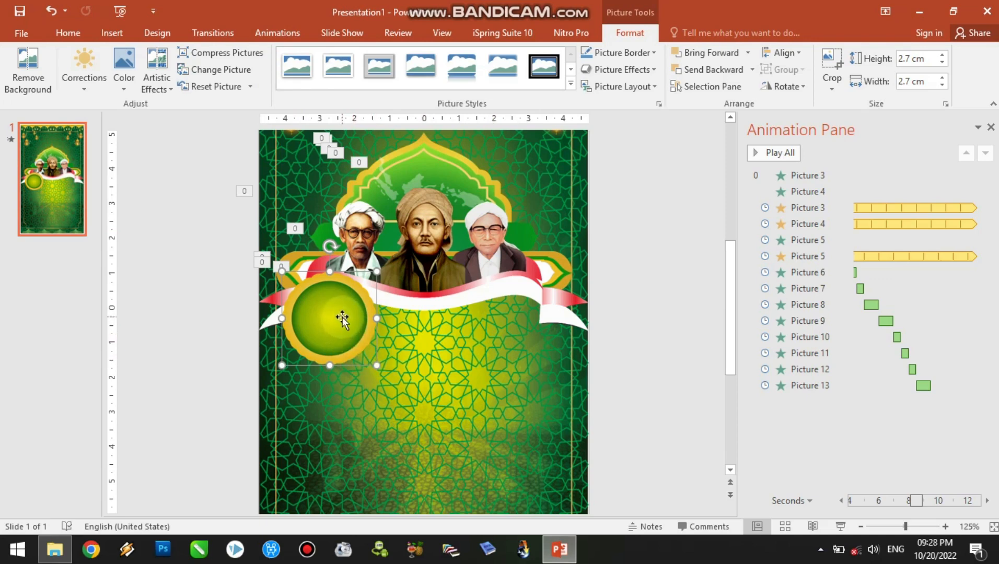
{"action": "left_click", "coordinate": [261, 37]}
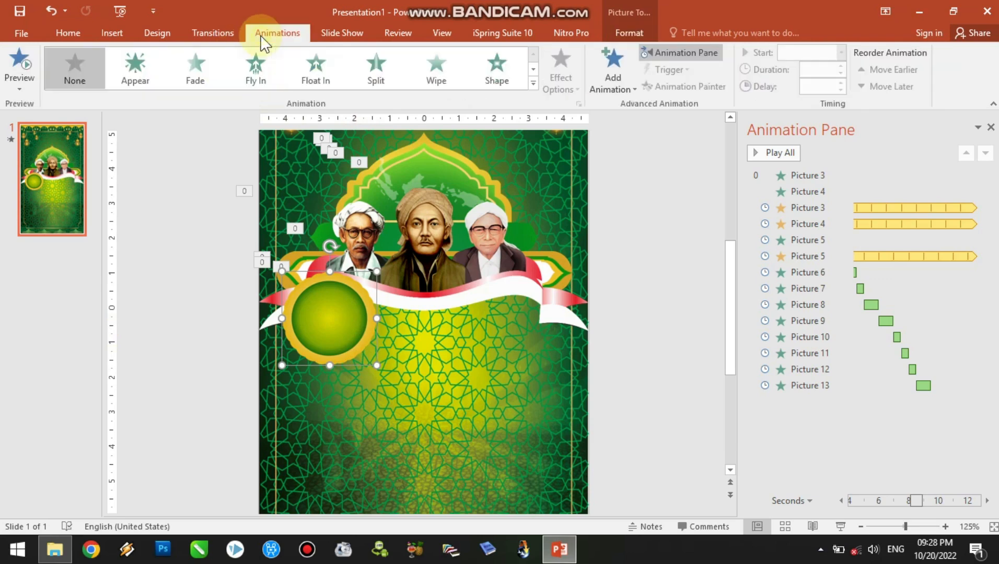
{"action": "left_click", "coordinate": [204, 79]}
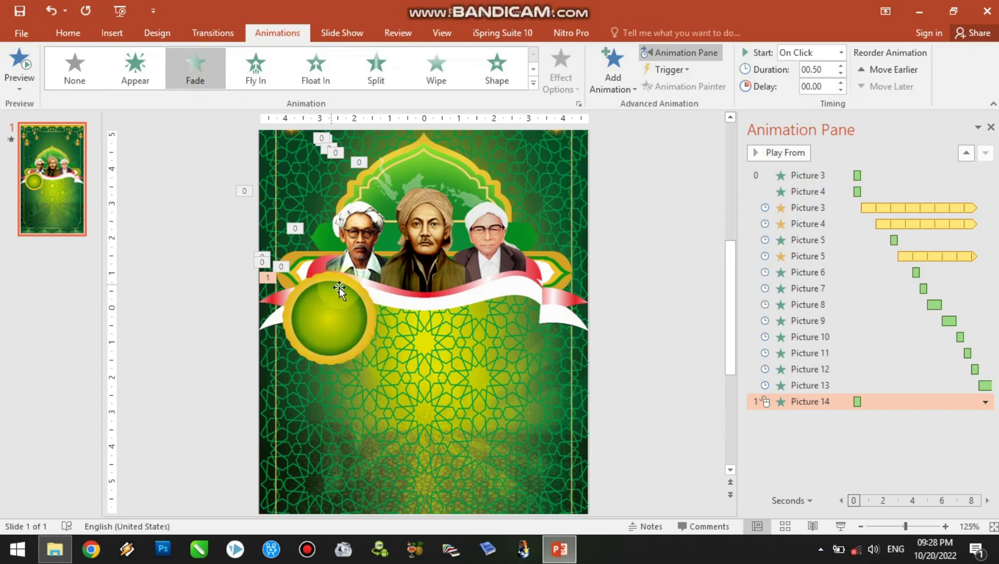
{"action": "left_click", "coordinate": [328, 318]}
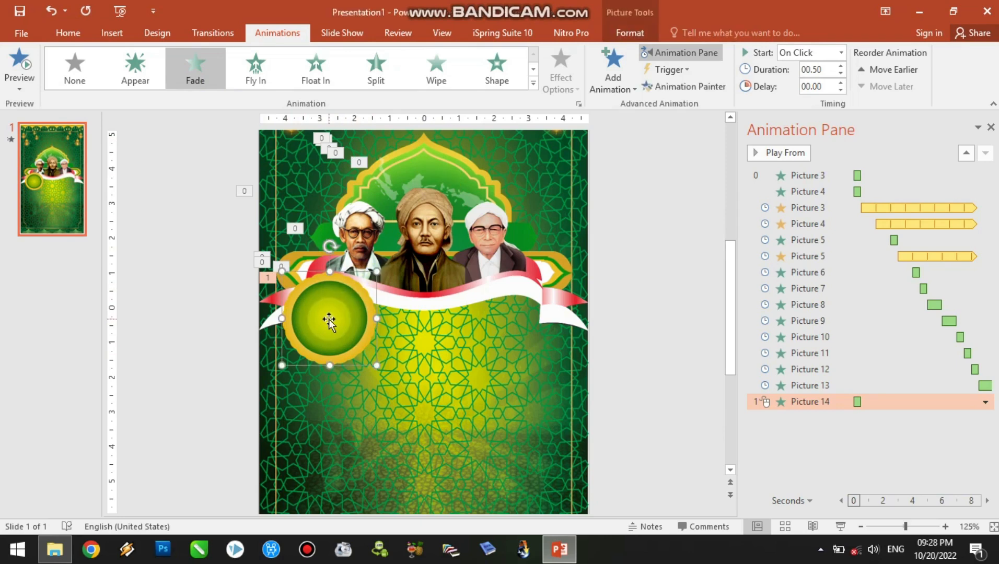
{"action": "left_click", "coordinate": [625, 83]}
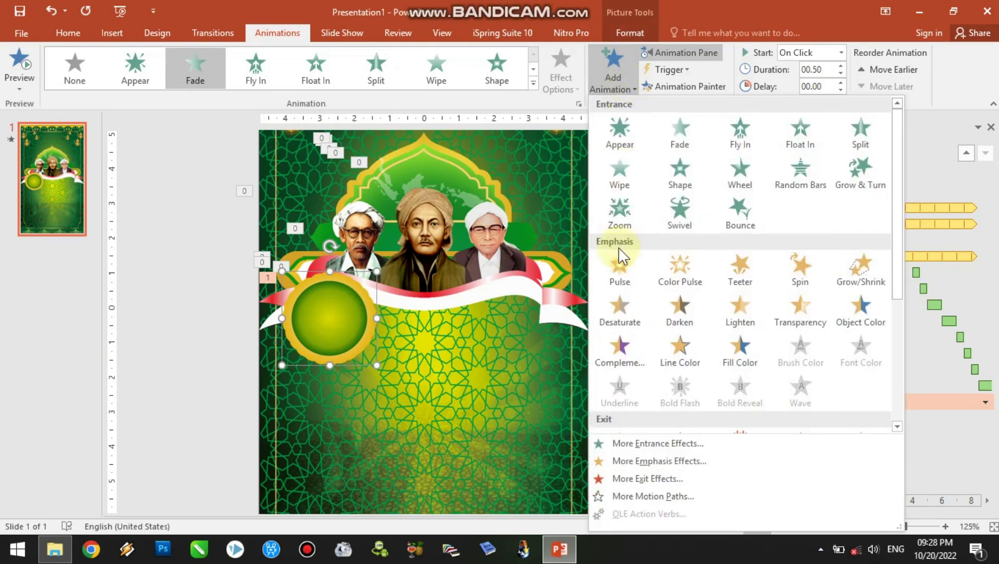
{"action": "left_click", "coordinate": [805, 282]}
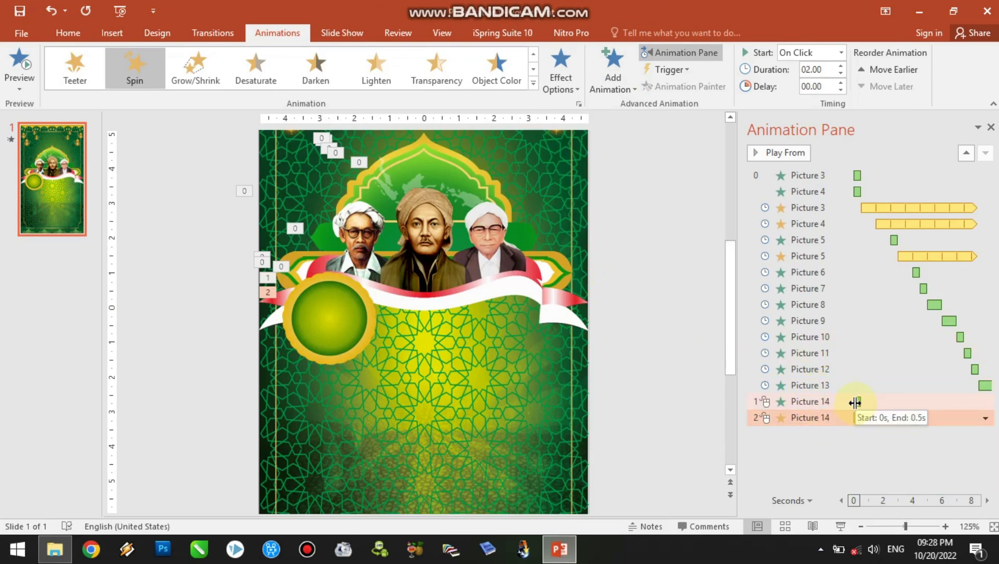
Step: Set the round plate picture's Fade entrance to start With Previous
{"action": "left_click", "coordinate": [847, 401]}
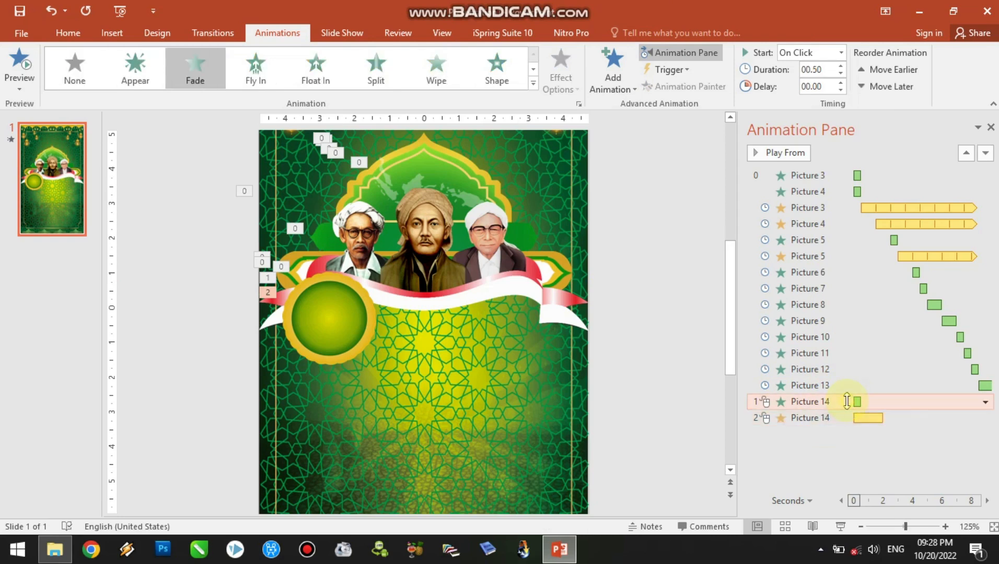
{"action": "left_click", "coordinate": [986, 402]}
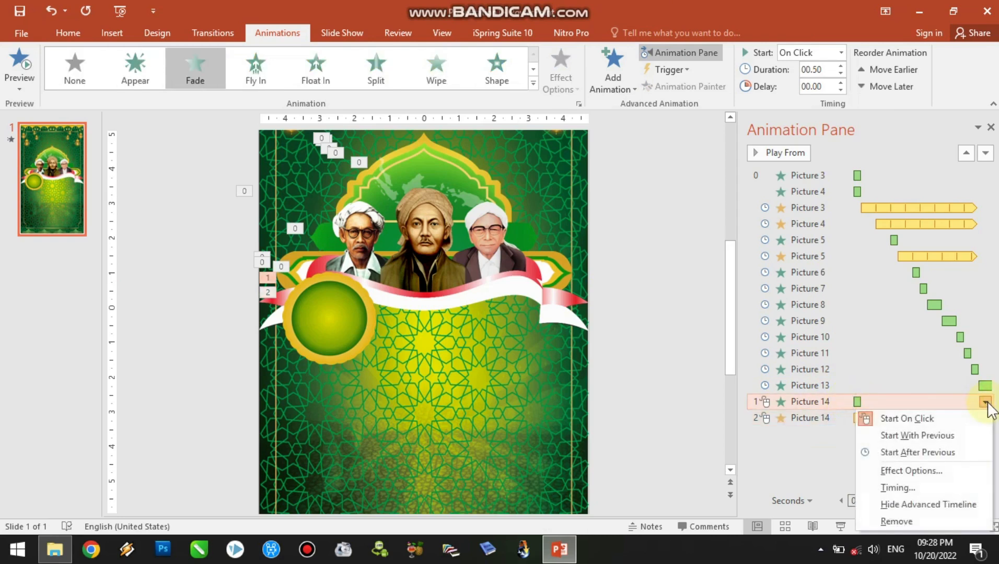
{"action": "left_click", "coordinate": [940, 452]}
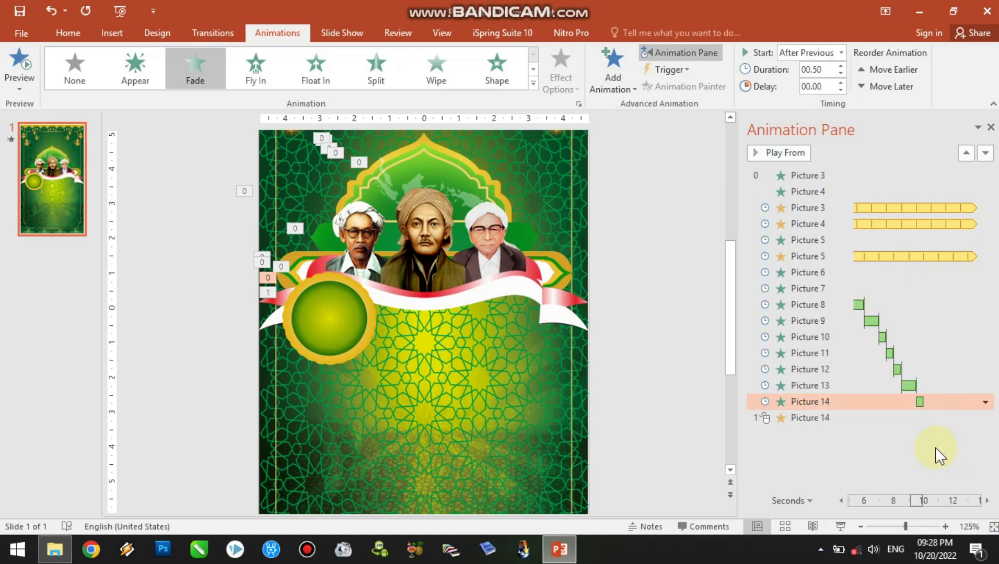
{"action": "left_click", "coordinate": [985, 402]}
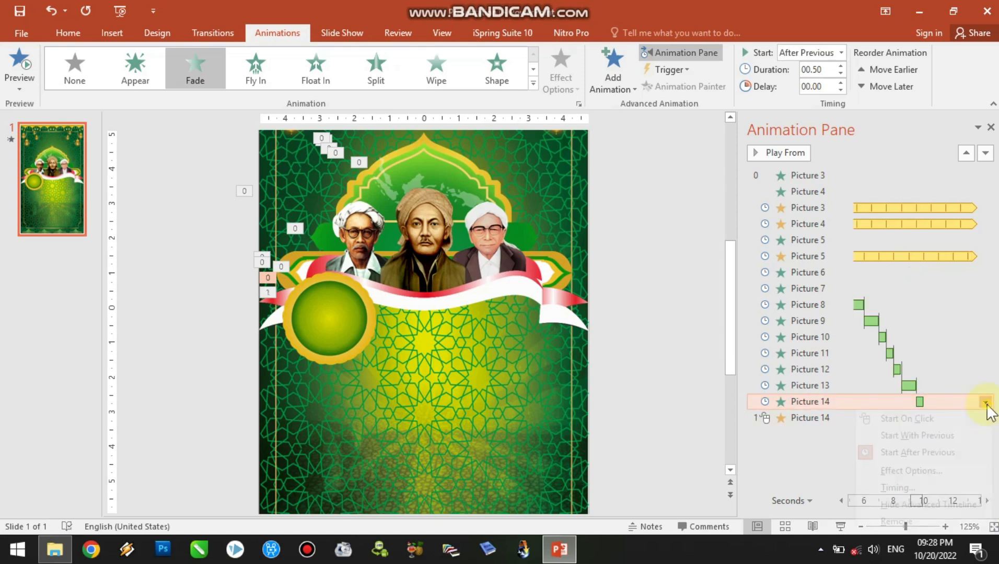
{"action": "left_click", "coordinate": [946, 435]}
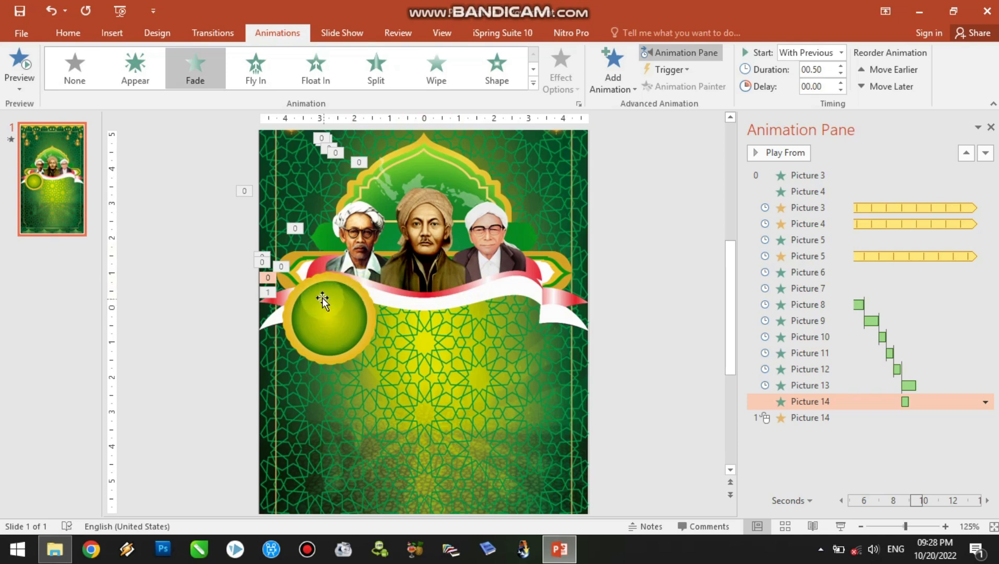
Step: Set the plate picture's Spin to a duration of 1 second (Fast), repeating Until End of Slide
{"action": "left_click", "coordinate": [847, 421]}
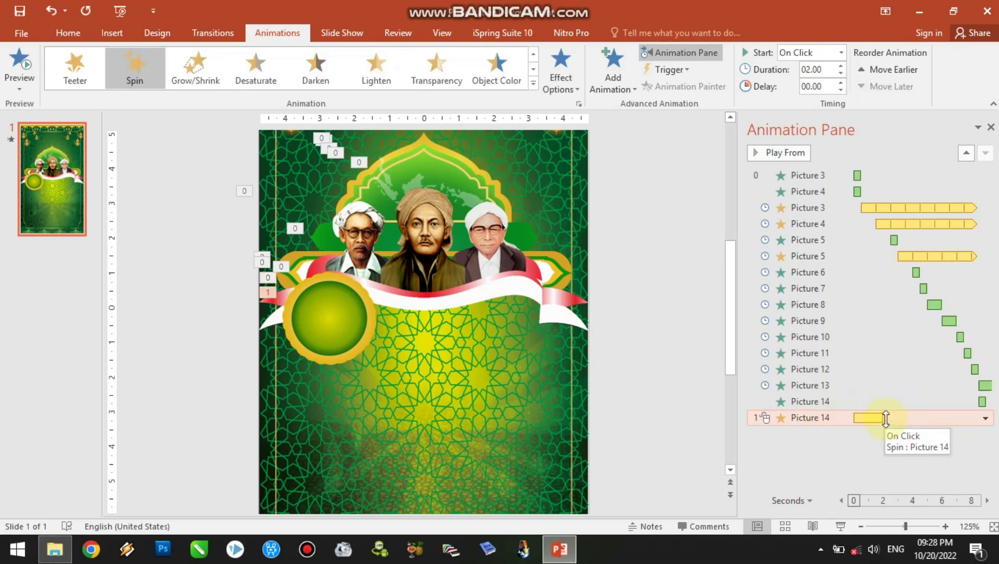
{"action": "left_click", "coordinate": [984, 418]}
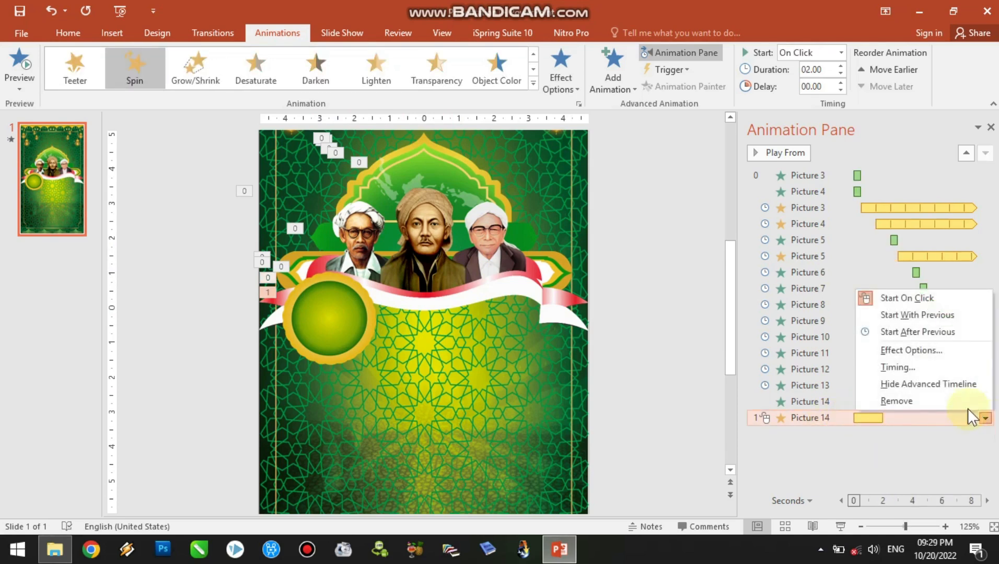
{"action": "left_click", "coordinate": [918, 359]}
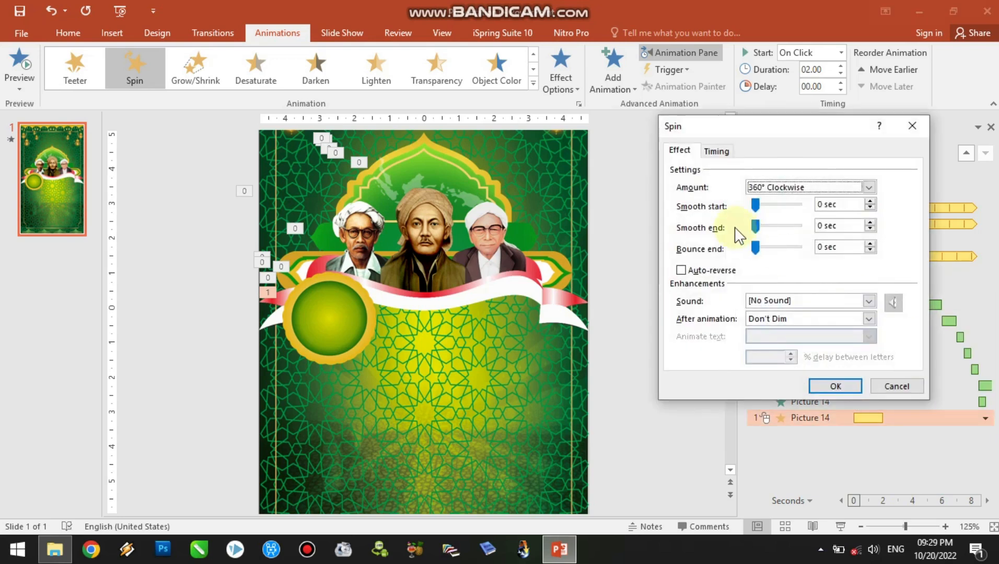
{"action": "left_click", "coordinate": [726, 154]}
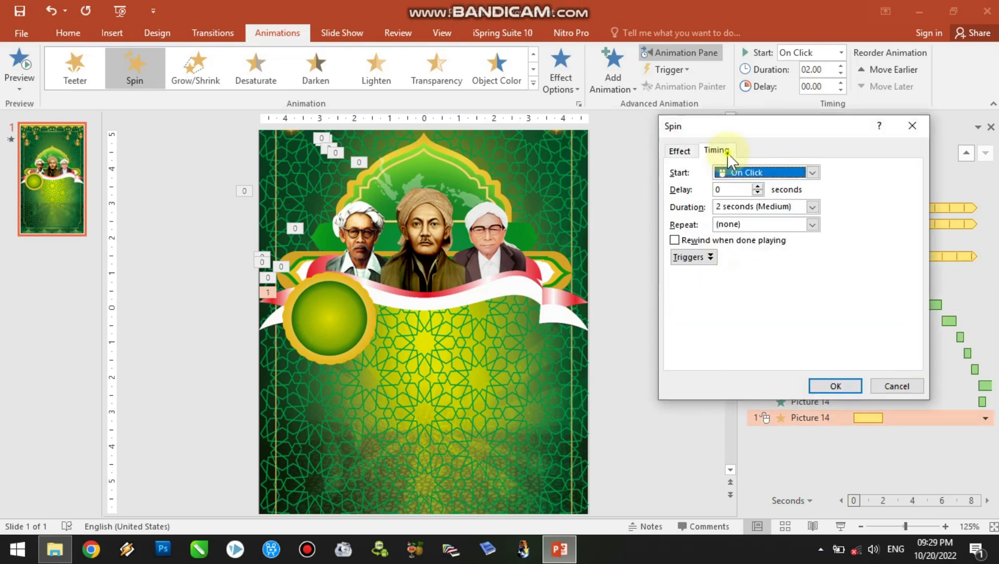
{"action": "left_click", "coordinate": [812, 208]}
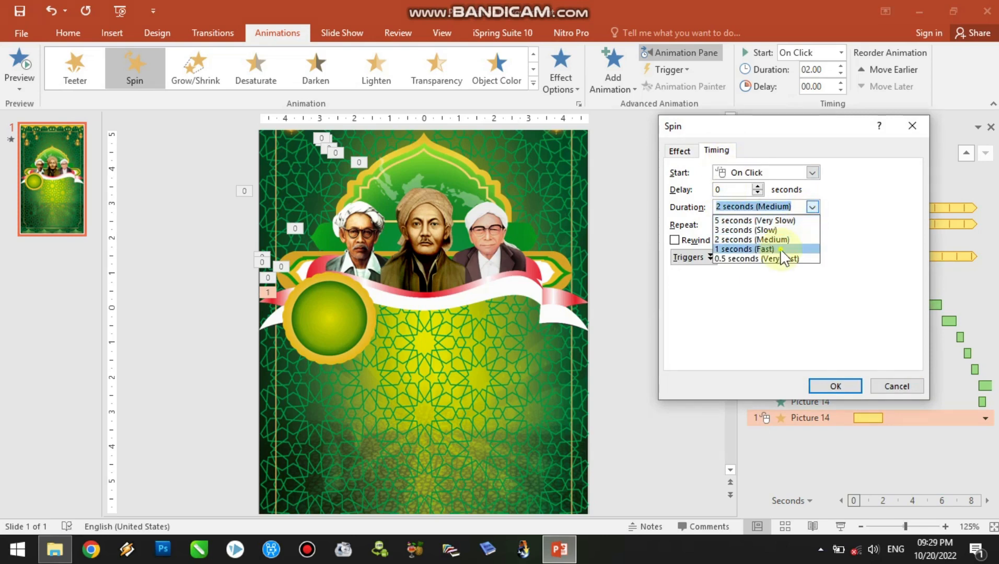
{"action": "left_click", "coordinate": [780, 249]}
{"action": "left_click", "coordinate": [812, 225]}
{"action": "left_click", "coordinate": [769, 307]}
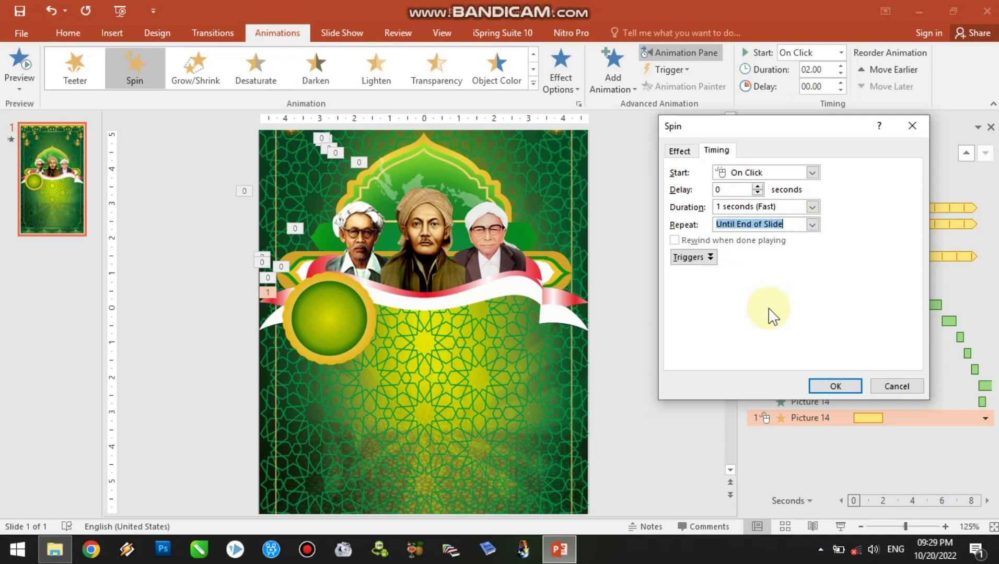
{"action": "left_click", "coordinate": [829, 386]}
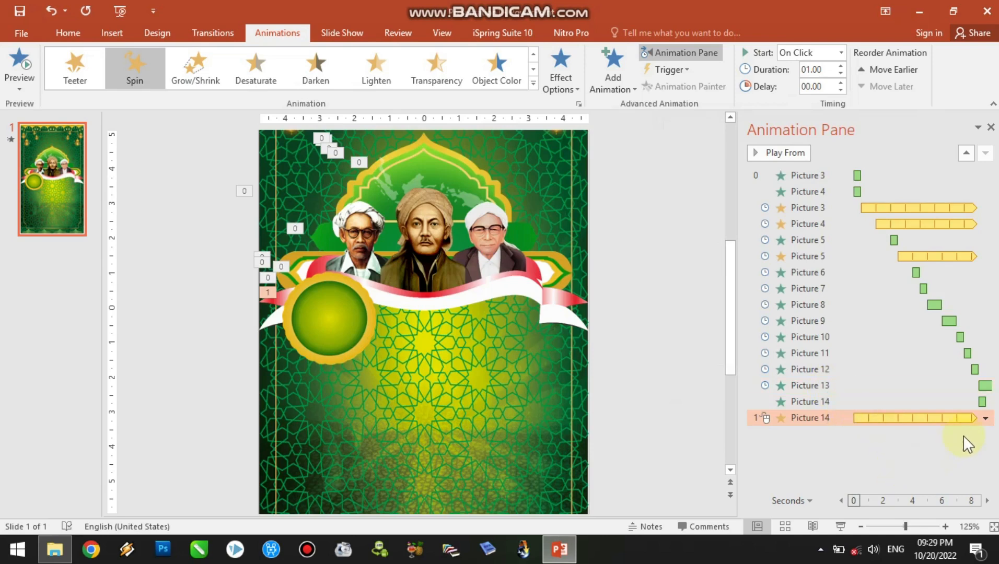
Step: Set the plate picture's Spin to start After Previous and preview the slide in the slide show
{"action": "left_click", "coordinate": [985, 418]}
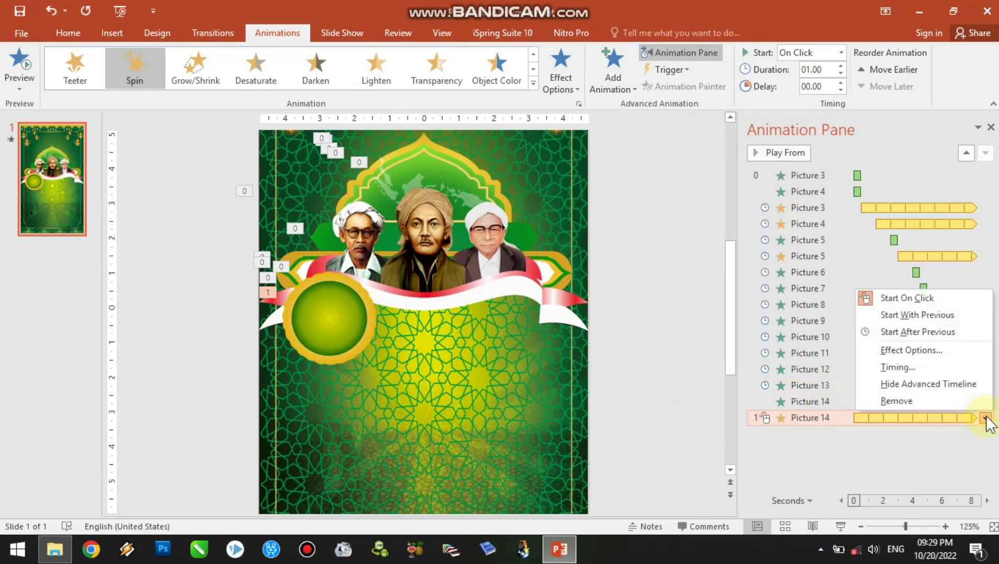
{"action": "left_click", "coordinate": [927, 330]}
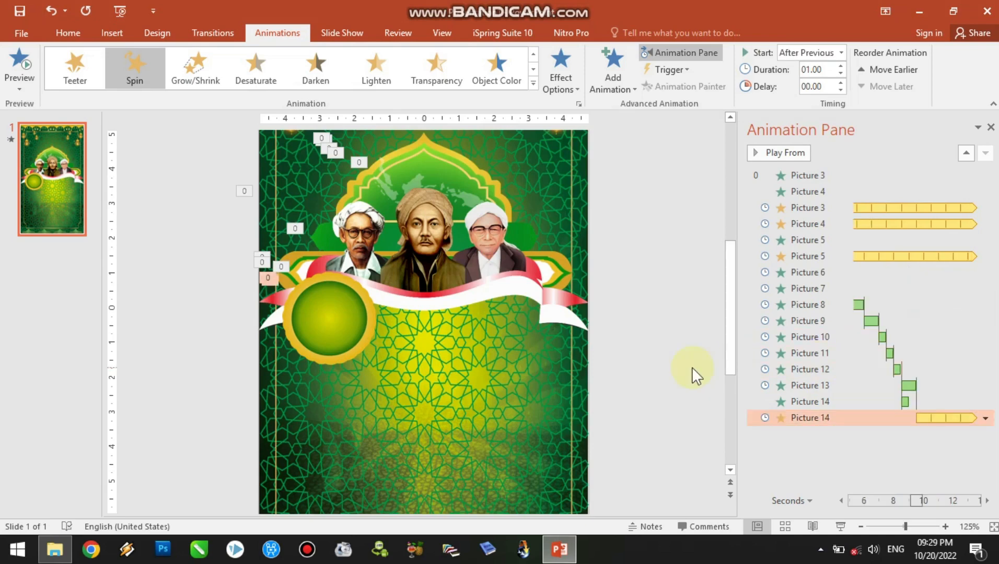
{"action": "left_click", "coordinate": [840, 526]}
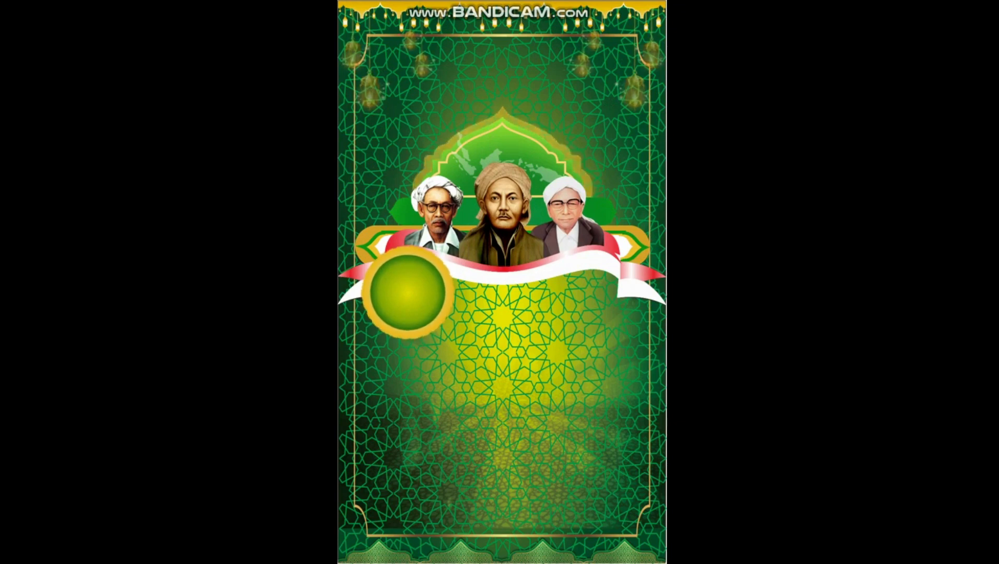
{"action": "key", "text": "Escape"}
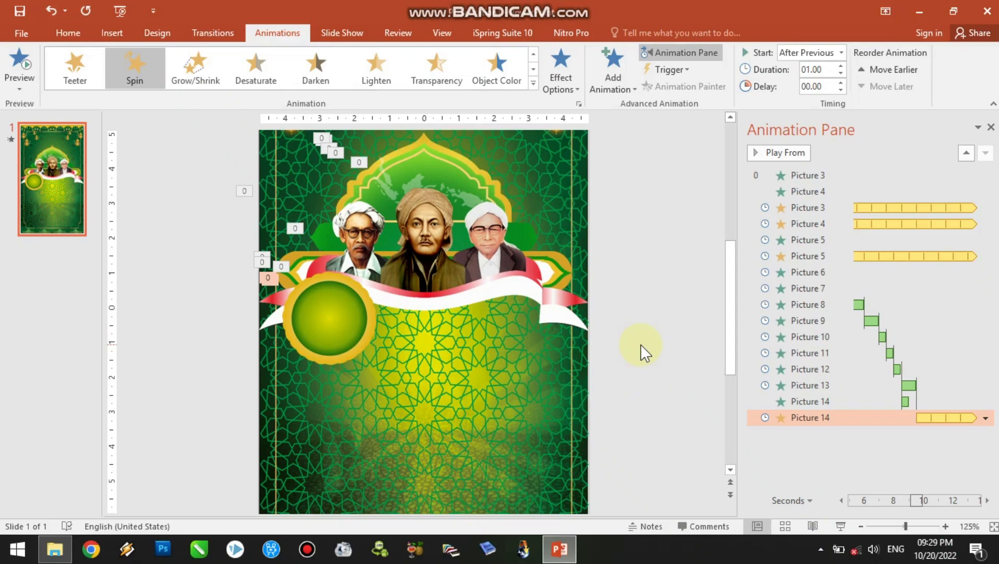
Step: Duplicate the animated round plate picture and place the copy level with the original, below the right kyai over the ribbon
{"action": "left_click", "coordinate": [332, 340]}
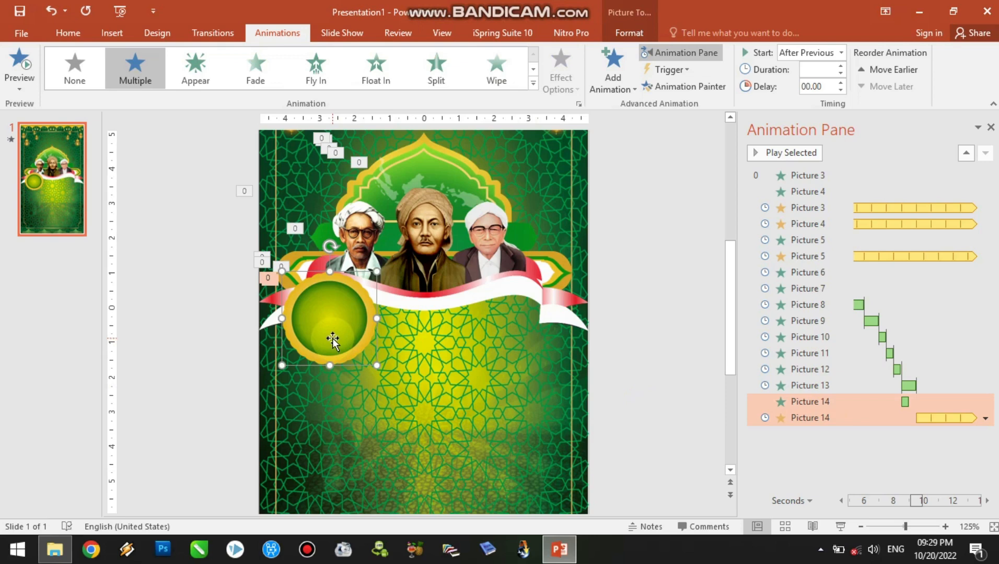
{"action": "right_click", "coordinate": [332, 337]}
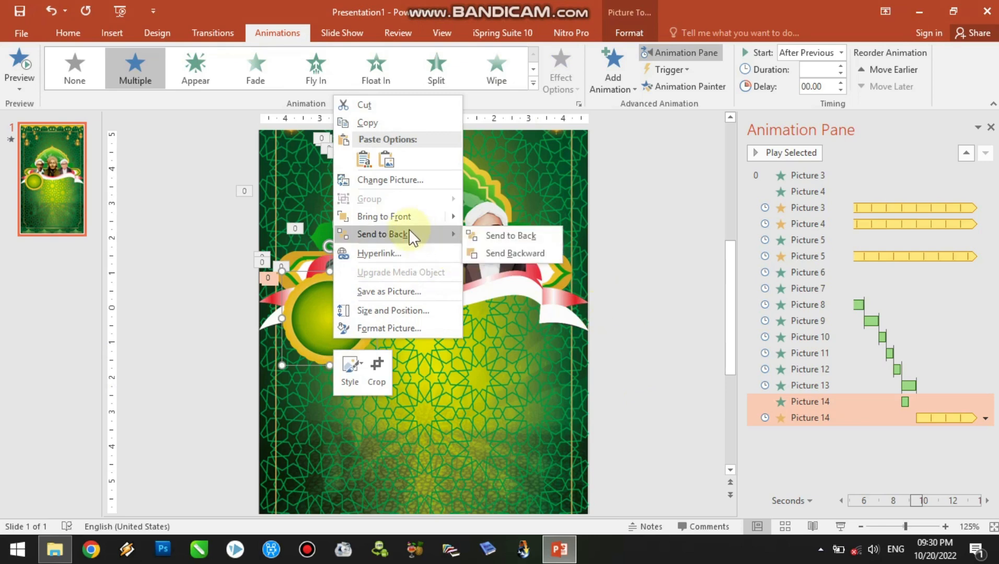
{"action": "left_click", "coordinate": [366, 127]}
{"action": "right_click", "coordinate": [406, 361]}
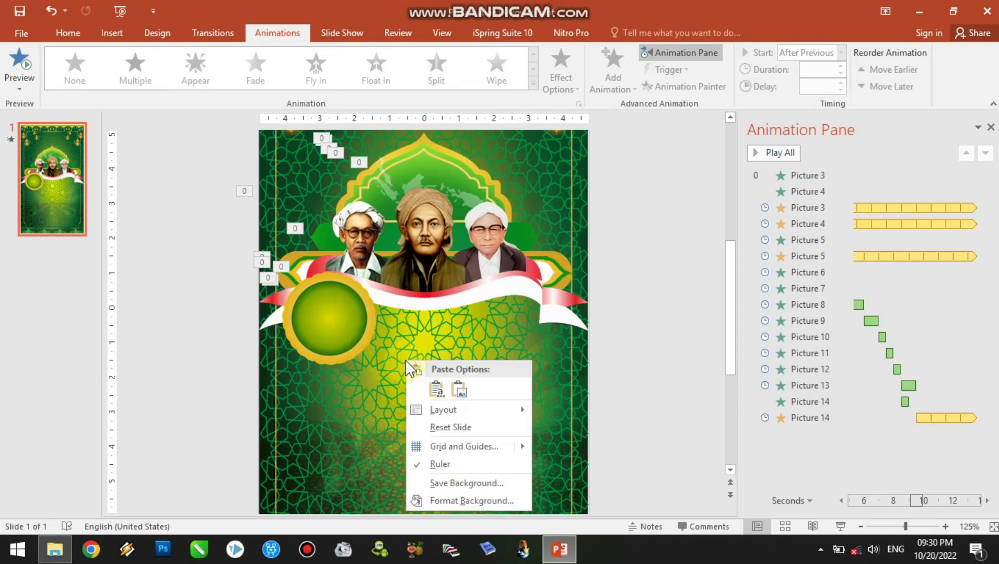
{"action": "left_click", "coordinate": [436, 389]}
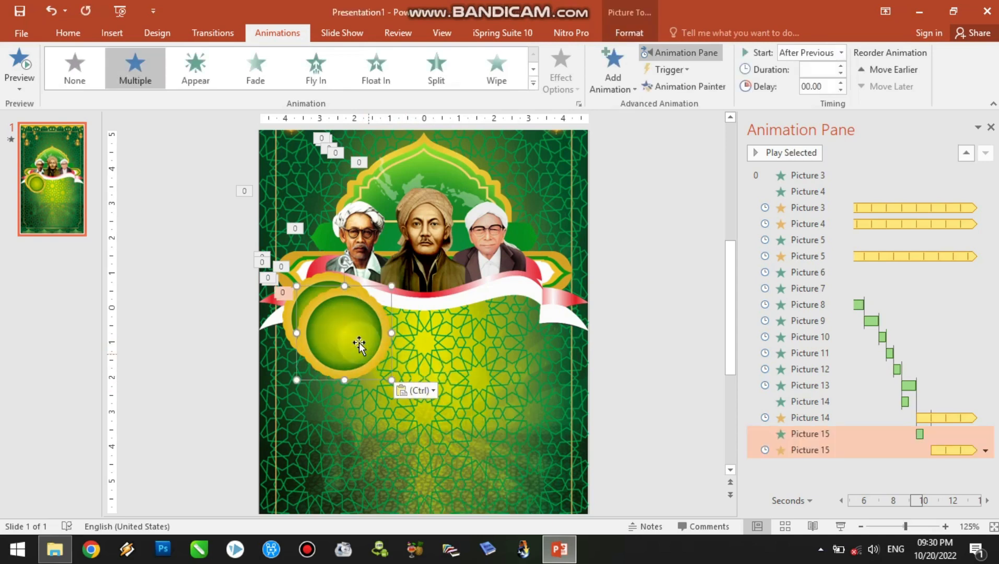
{"action": "left_click_drag", "start_coordinate": [355, 333], "coordinate": [528, 319]}
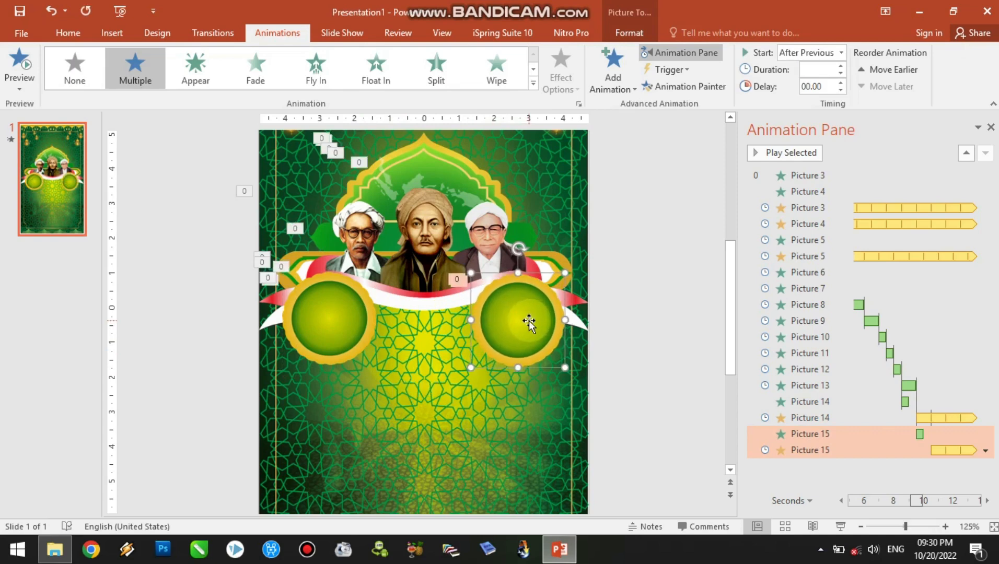
{"action": "key", "text": "ctrl+Right"}
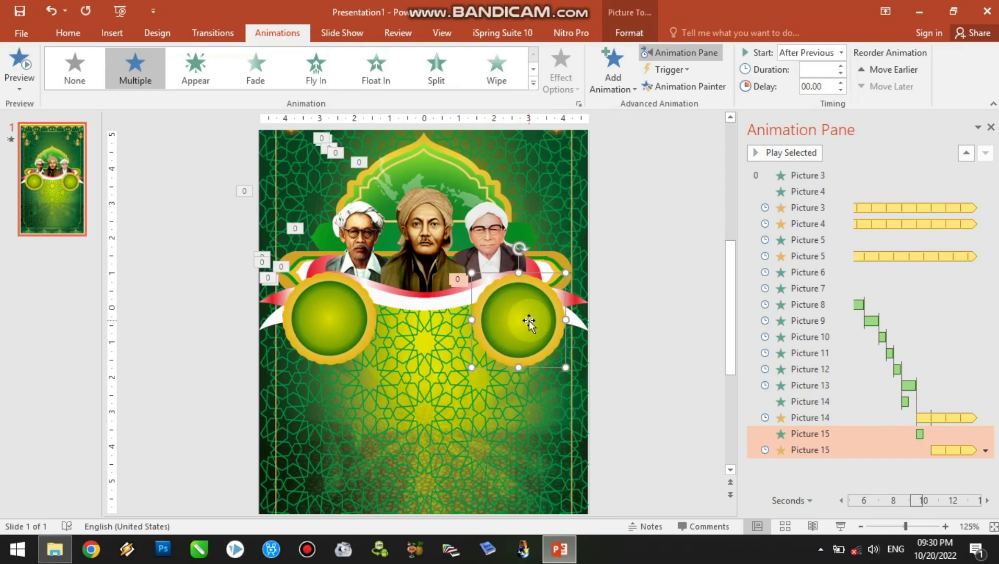
{"action": "key", "text": "ctrl+Up"}
{"action": "key", "text": "ctrl+Up"}
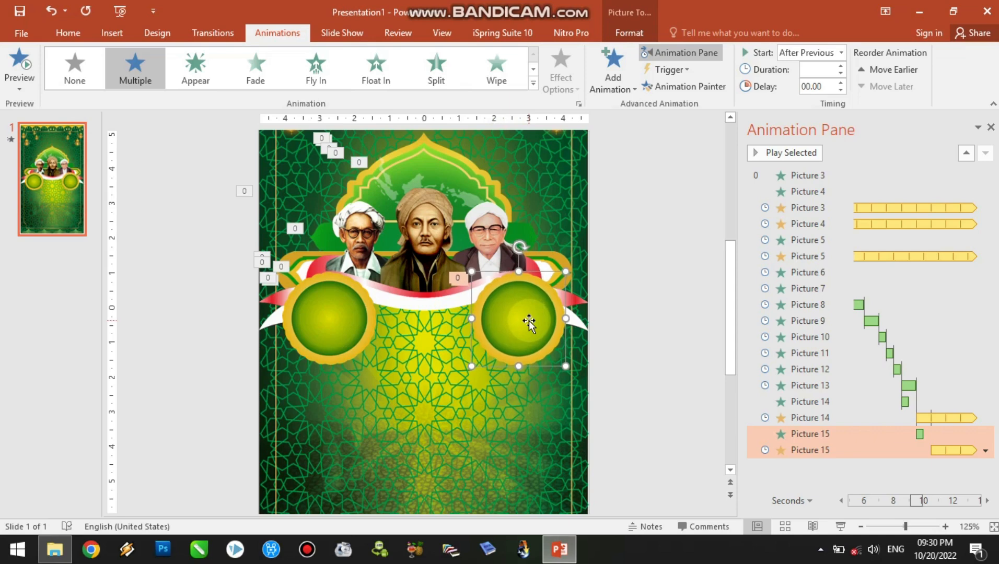
{"action": "left_click", "coordinate": [618, 332]}
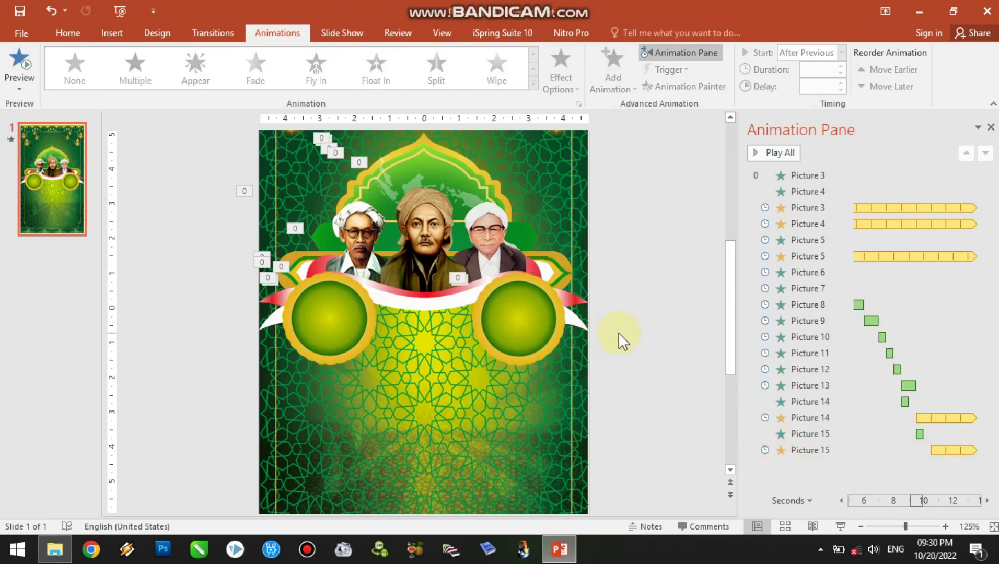
Step: Reorder the plate copy's Fade entrance to directly follow the first plate's Fade, and preview the slide show
{"action": "left_click", "coordinate": [516, 334]}
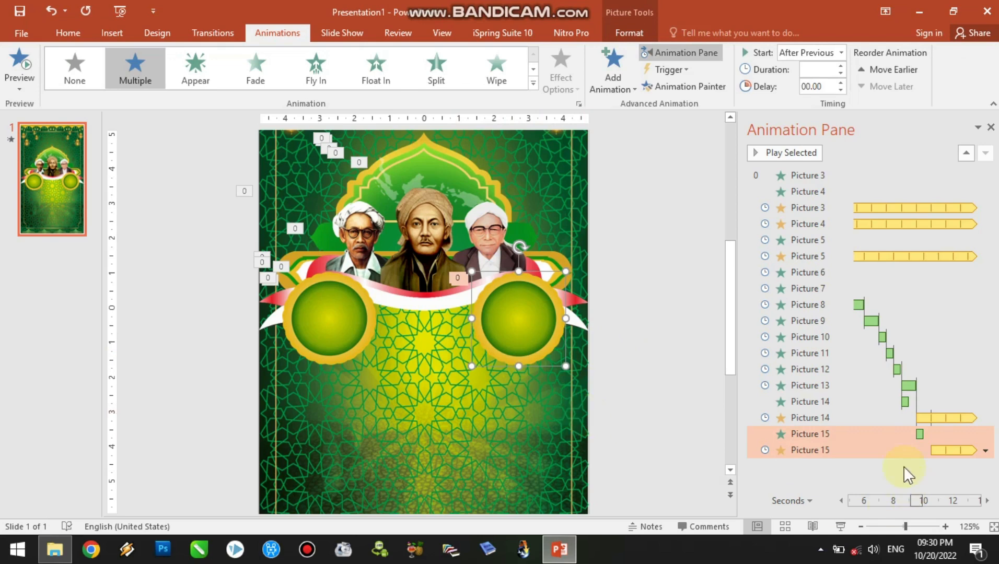
{"action": "left_click", "coordinate": [828, 434]}
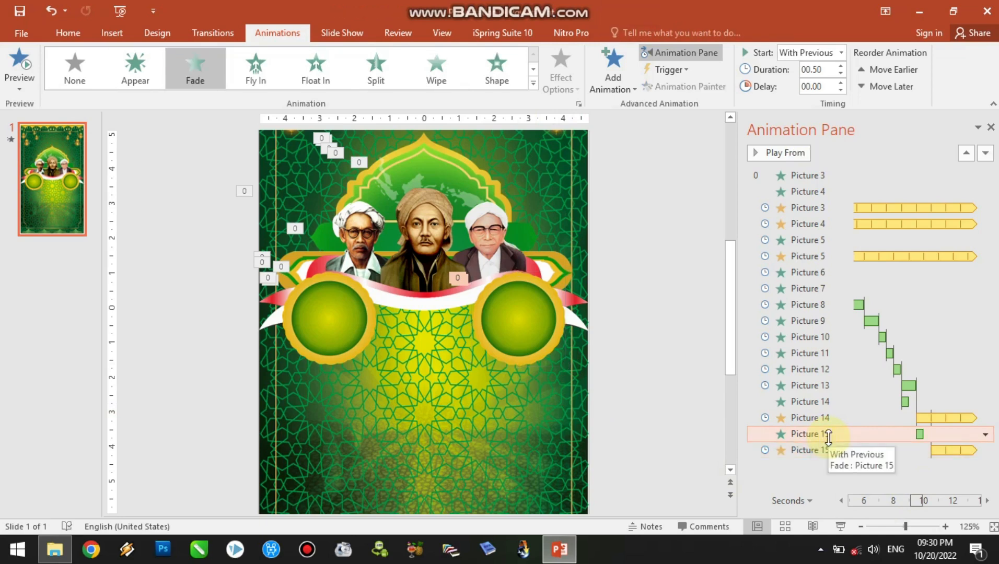
{"action": "left_click_drag", "start_coordinate": [828, 434], "coordinate": [833, 415]}
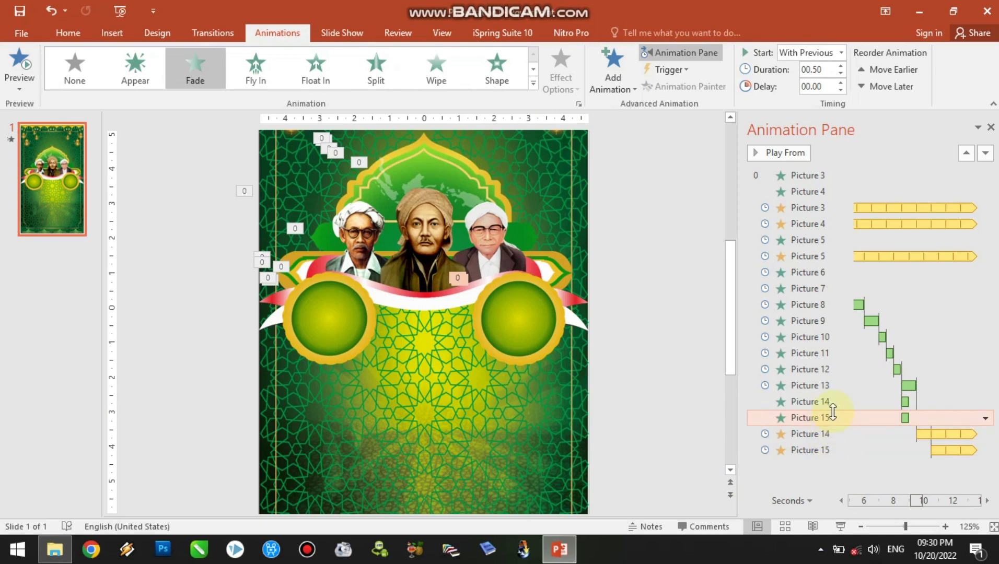
{"action": "left_click", "coordinate": [986, 418]}
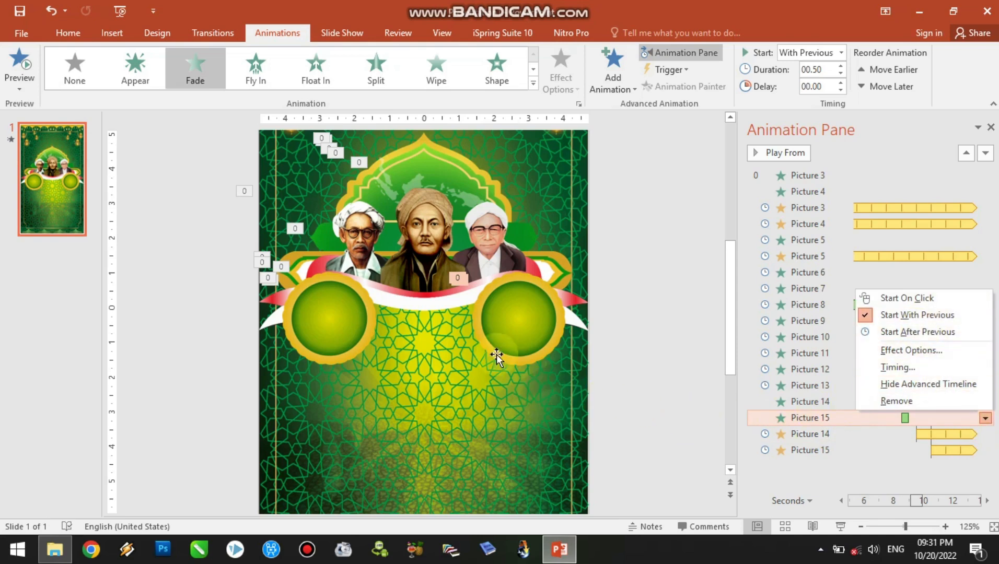
{"action": "left_click", "coordinate": [653, 380]}
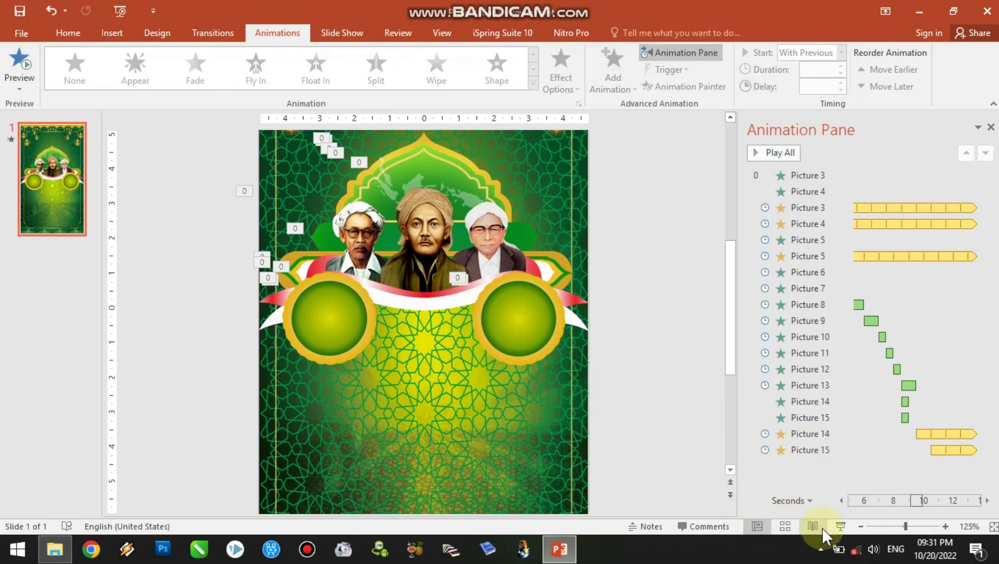
{"action": "left_click", "coordinate": [839, 527]}
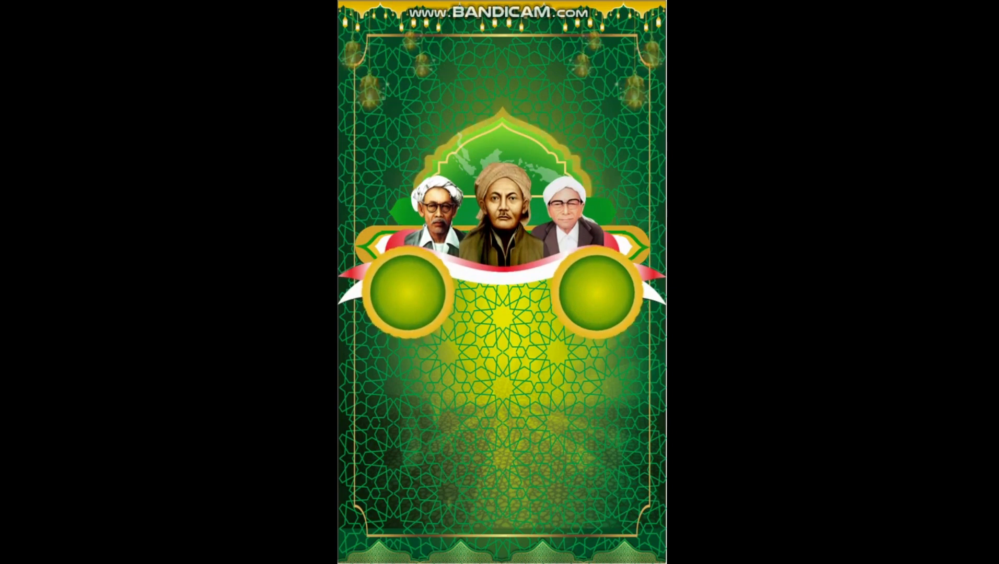
{"action": "key", "text": "Escape"}
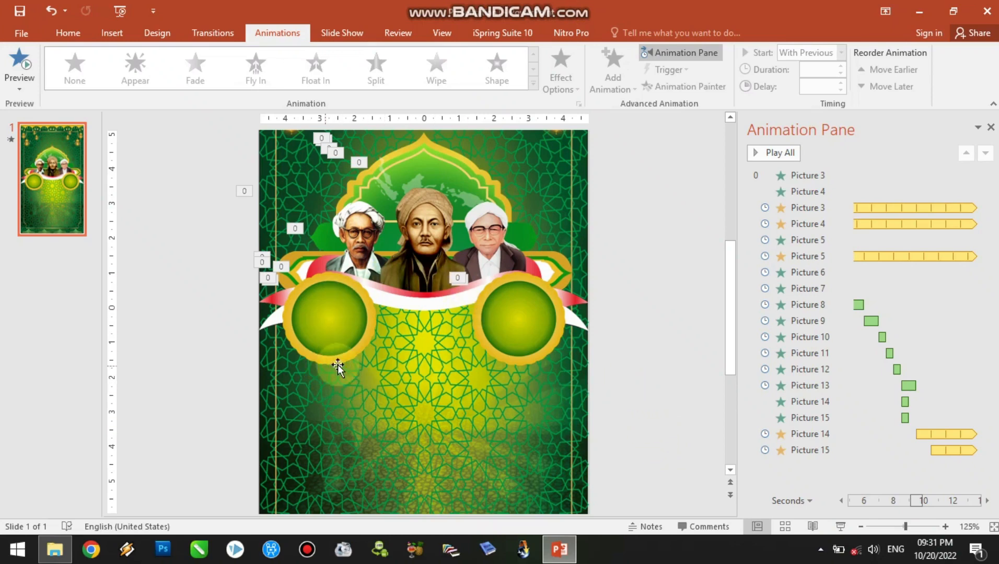
Step: Insert the MTs NU logo from the image folder, shrink it to about 1.97 × 2.23 cm and centre it on the left plate
{"action": "left_click", "coordinate": [55, 549]}
{"action": "left_click_drag", "start_coordinate": [621, 248], "coordinate": [208, 316]}
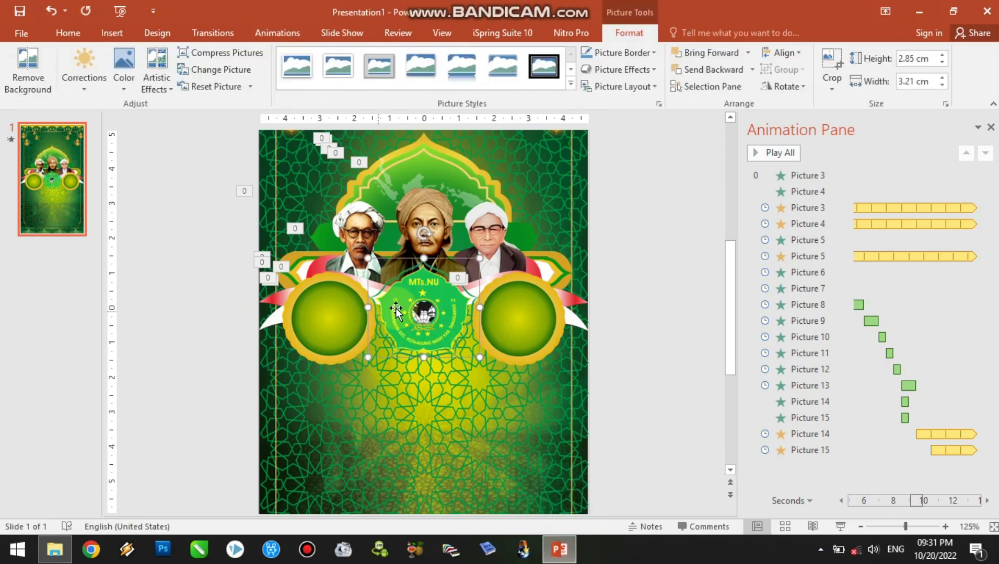
{"action": "left_click_drag", "start_coordinate": [479, 258], "coordinate": [345, 308]}
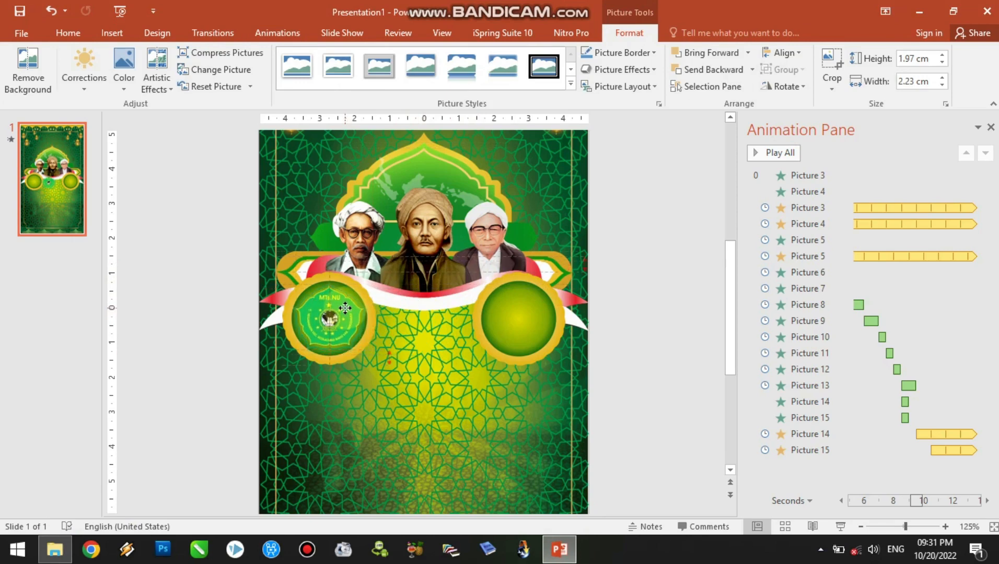
{"action": "left_click_drag", "start_coordinate": [345, 307], "coordinate": [345, 308]}
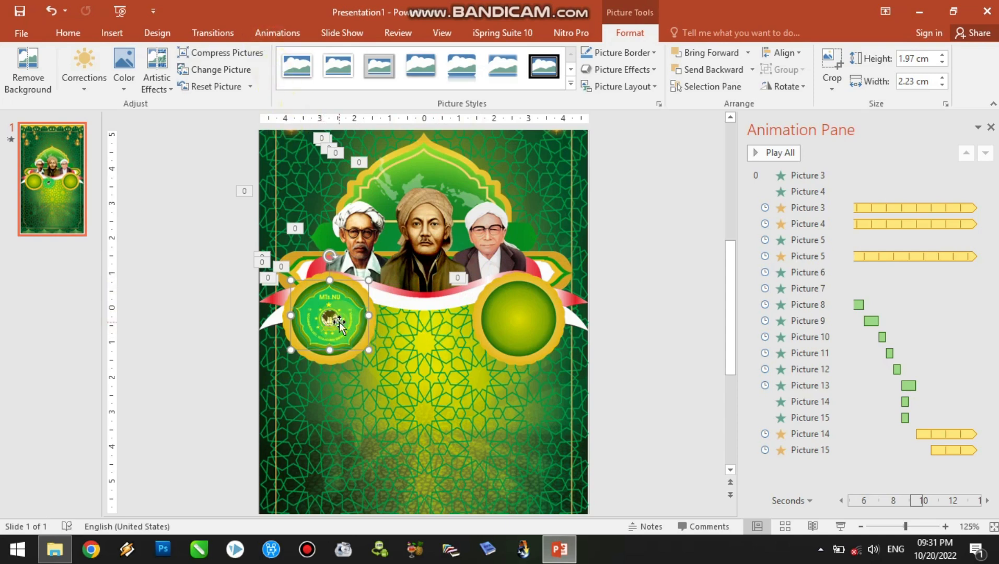
Step: Apply a Fade entrance to the MTs NU logo and set it to start After Previous
{"action": "left_click", "coordinate": [275, 34]}
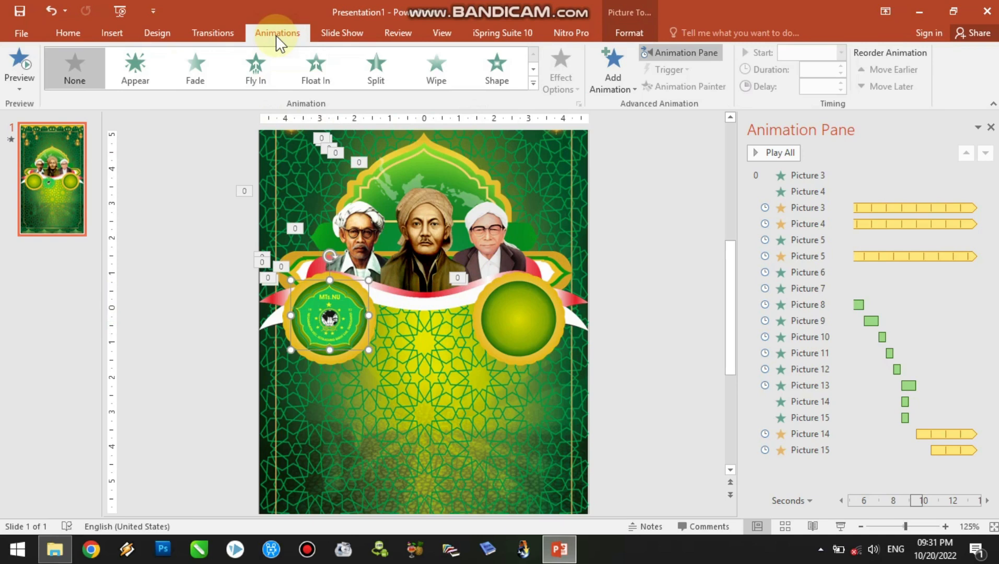
{"action": "left_click", "coordinate": [204, 78]}
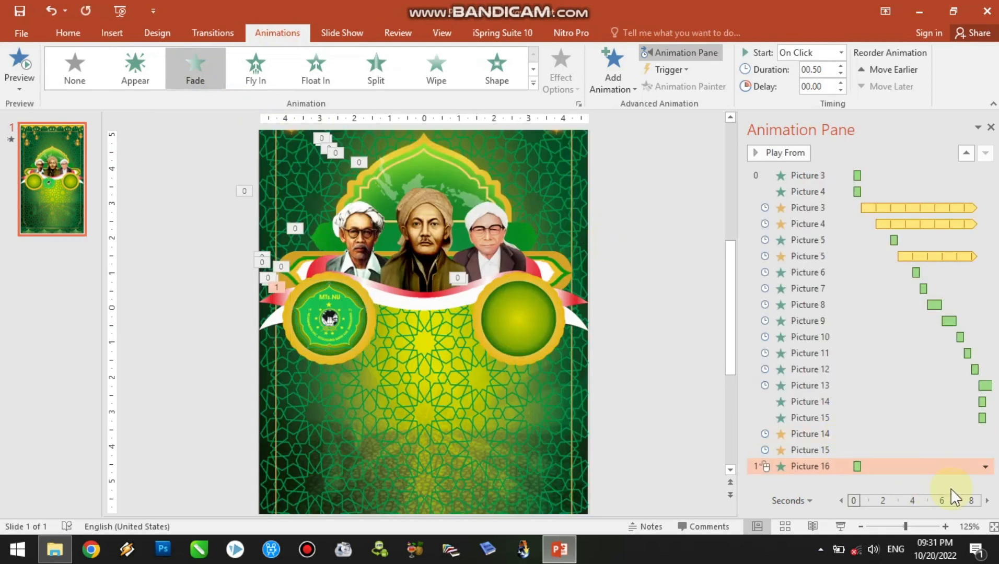
{"action": "left_click", "coordinate": [985, 467]}
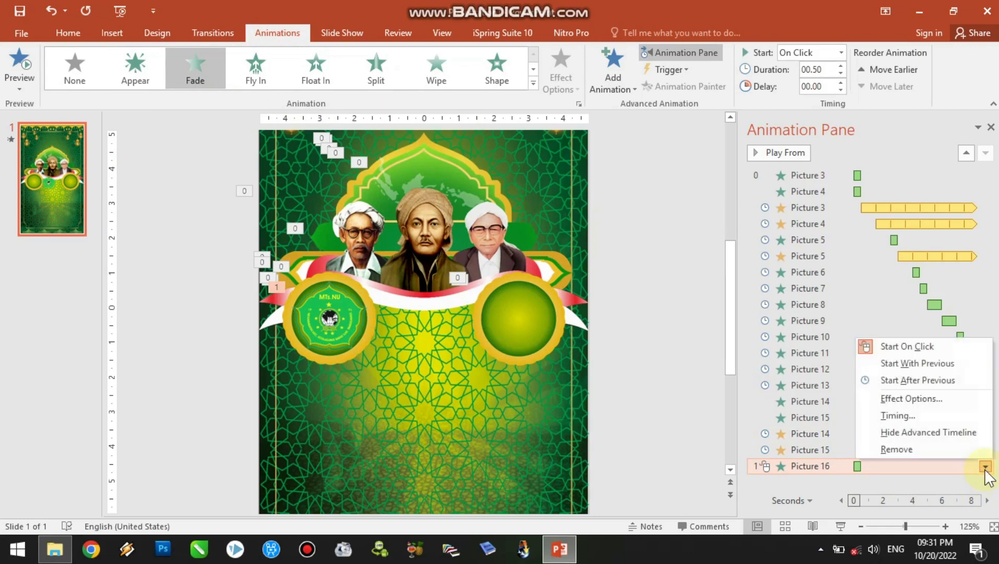
{"action": "left_click", "coordinate": [947, 382]}
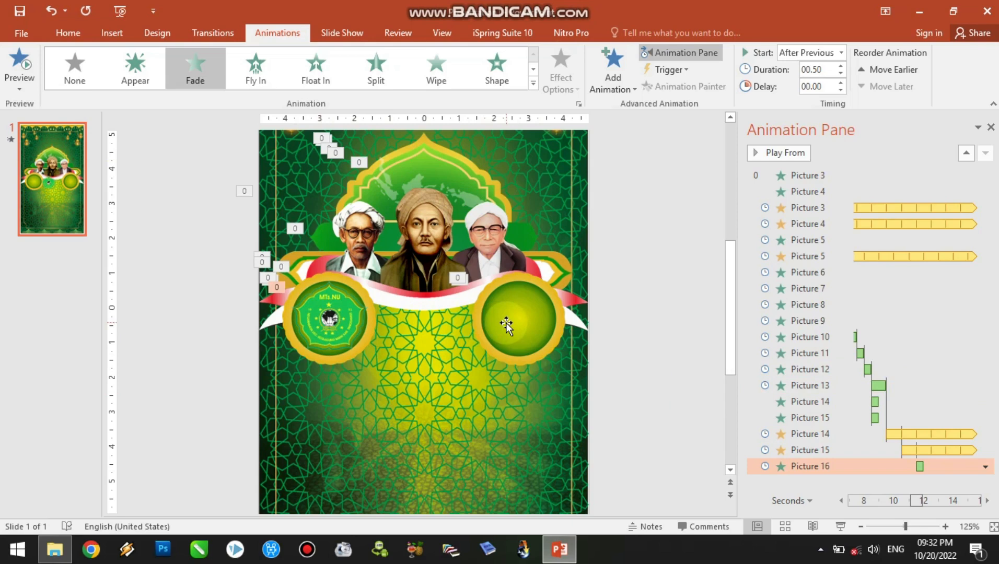
Step: Insert the MI NU logo from the image folder, shrink it to about 1.99 × 2.24 cm and centre it on the right plate
{"action": "left_click", "coordinate": [55, 549]}
{"action": "left_click_drag", "start_coordinate": [534, 242], "coordinate": [507, 315]}
{"action": "left_click_drag", "start_coordinate": [258, 161], "coordinate": [518, 355]}
{"action": "left_click_drag", "start_coordinate": [526, 407], "coordinate": [515, 325]}
{"action": "left_click_drag", "start_coordinate": [574, 270], "coordinate": [539, 308]}
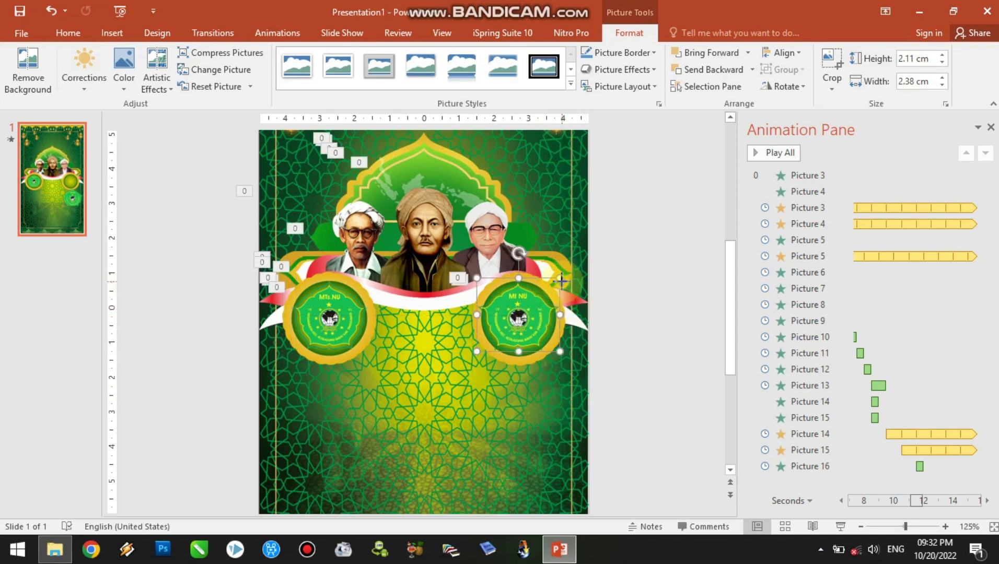
{"action": "left_click_drag", "start_coordinate": [561, 282], "coordinate": [556, 283]}
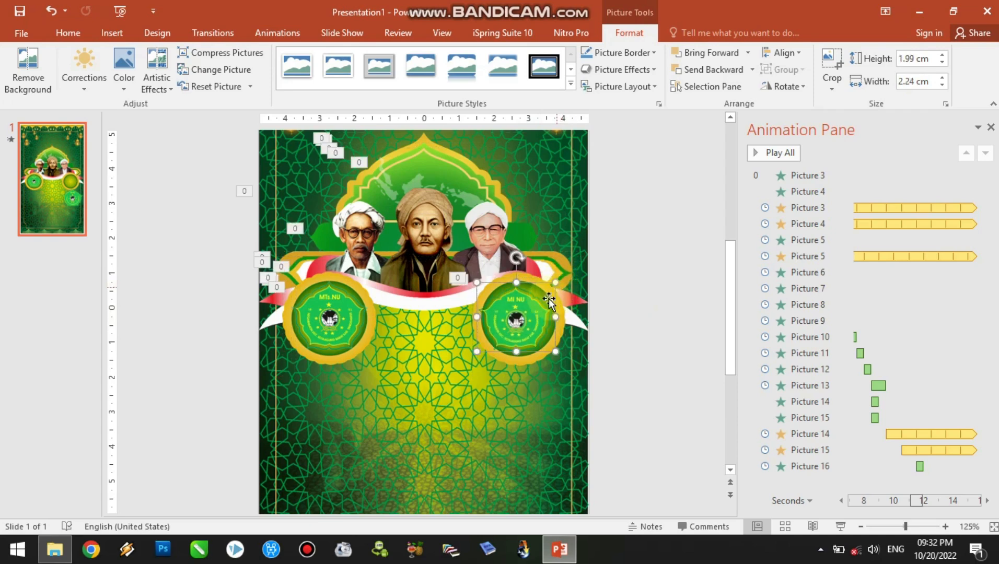
{"action": "key", "text": "ctrl+z"}
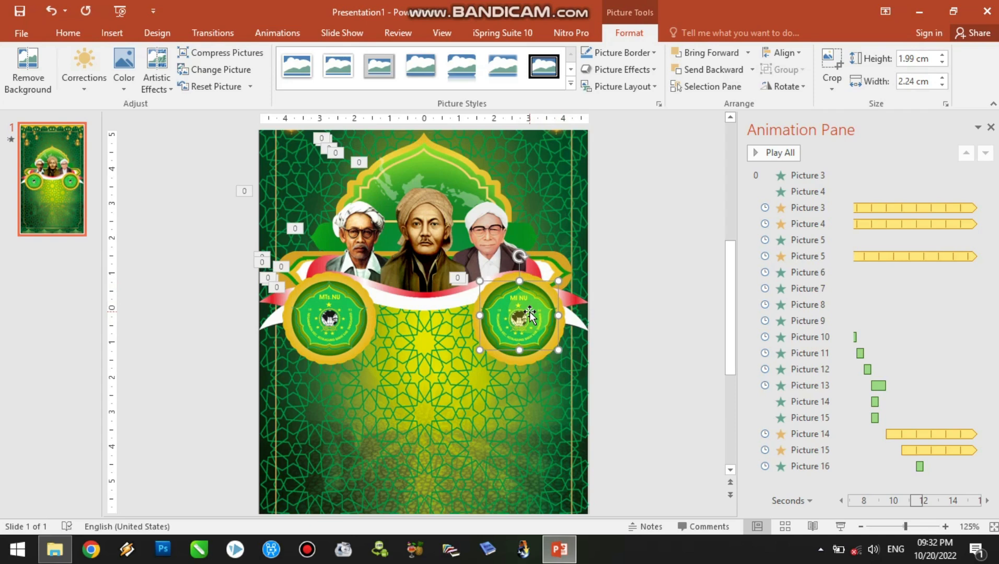
Step: Enlarge the MI NU logo picture to about 2.08 cm high by 2.34 cm wide and nudge it slightly upward
{"action": "left_click_drag", "start_coordinate": [479, 350], "coordinate": [482, 352]}
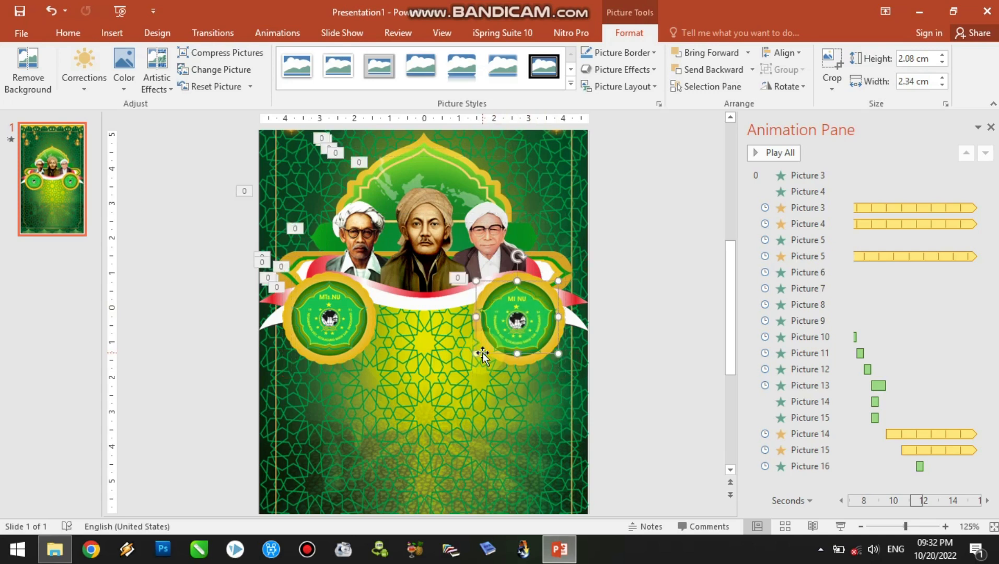
{"action": "key", "text": "ctrl+Up"}
{"action": "key", "text": "ctrl+Up"}
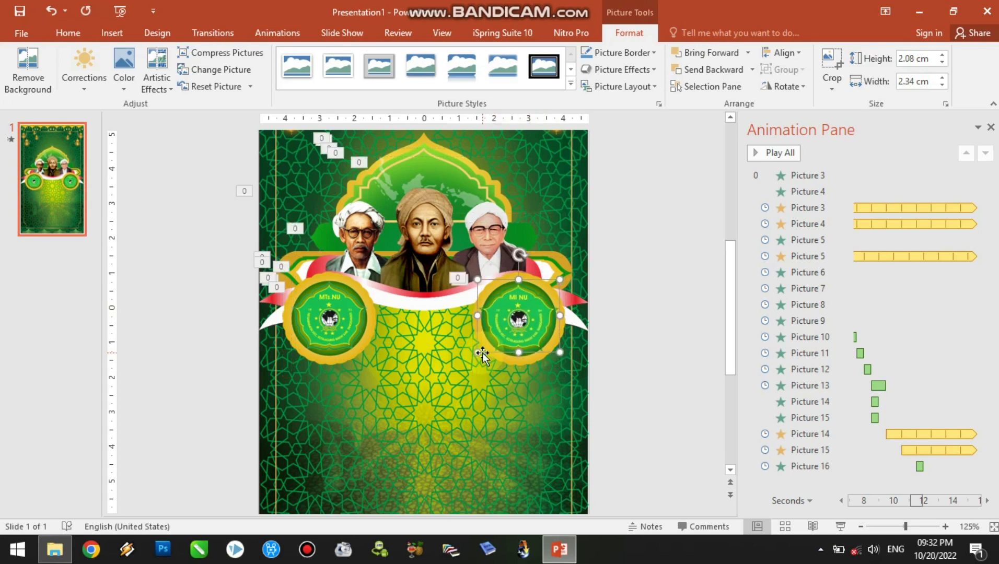
{"action": "left_click", "coordinate": [663, 289]}
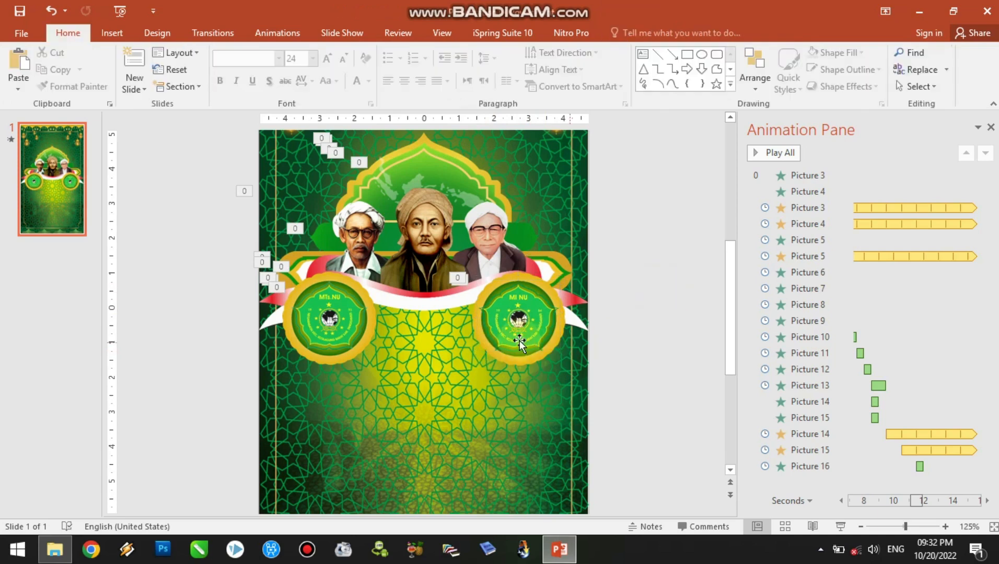
Step: Shrink the MI NU logo to about 2.02 cm by 2.27 cm and nudge it to the centre of its gold ring
{"action": "left_click", "coordinate": [517, 327]}
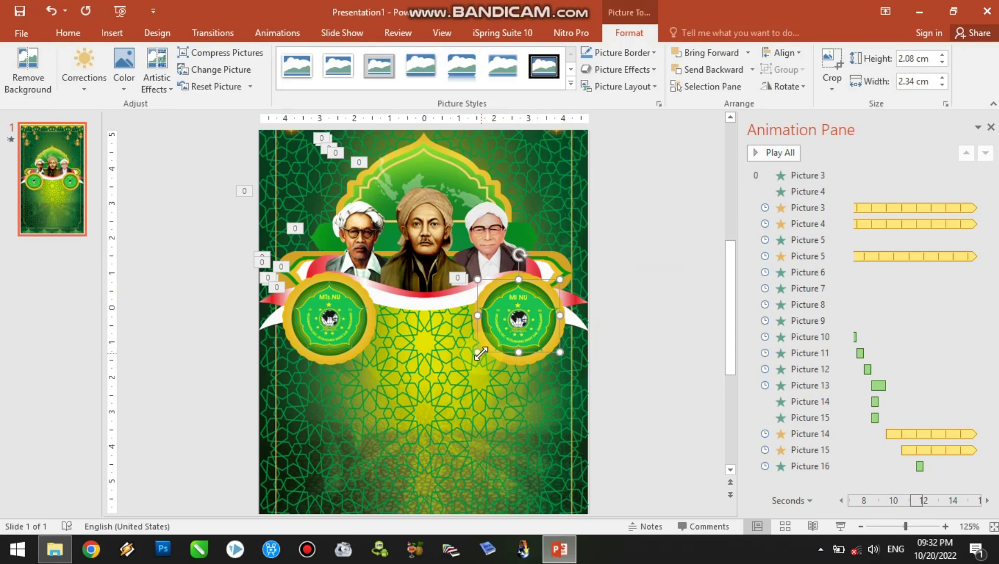
{"action": "left_click_drag", "start_coordinate": [481, 354], "coordinate": [484, 351]}
{"action": "key", "text": "ctrl+z"}
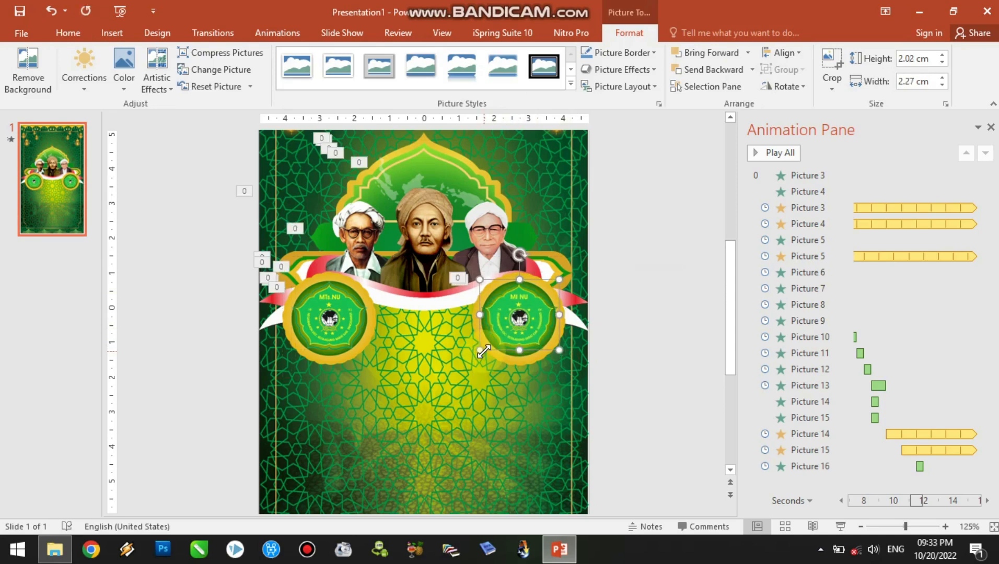
{"action": "key", "text": "ctrl+Left"}
{"action": "key", "text": "ctrl+Down"}
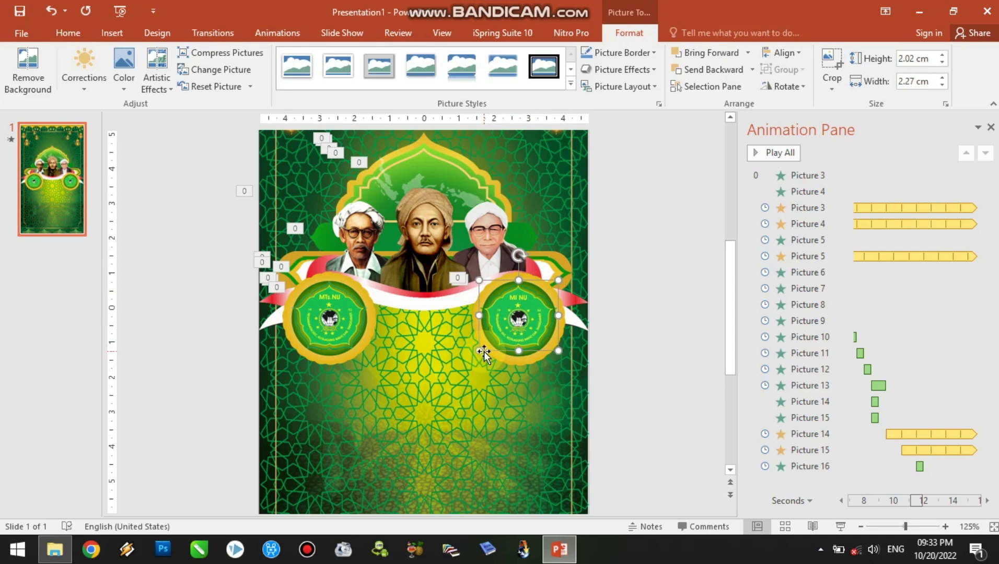
{"action": "key", "text": "ctrl+Right"}
{"action": "key", "text": "ctrl+Up"}
{"action": "key", "text": "ctrl+Left"}
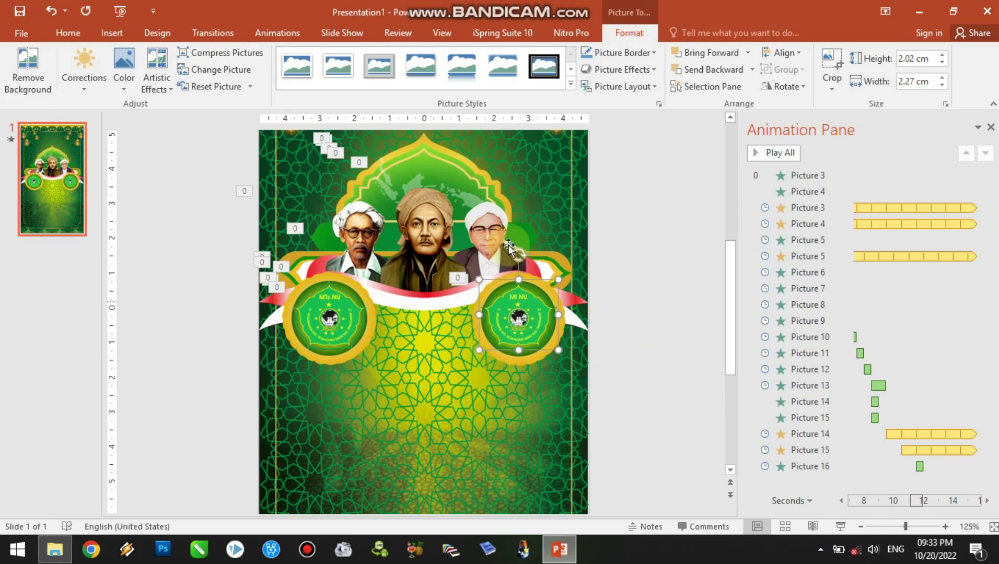
{"action": "left_click", "coordinate": [328, 316]}
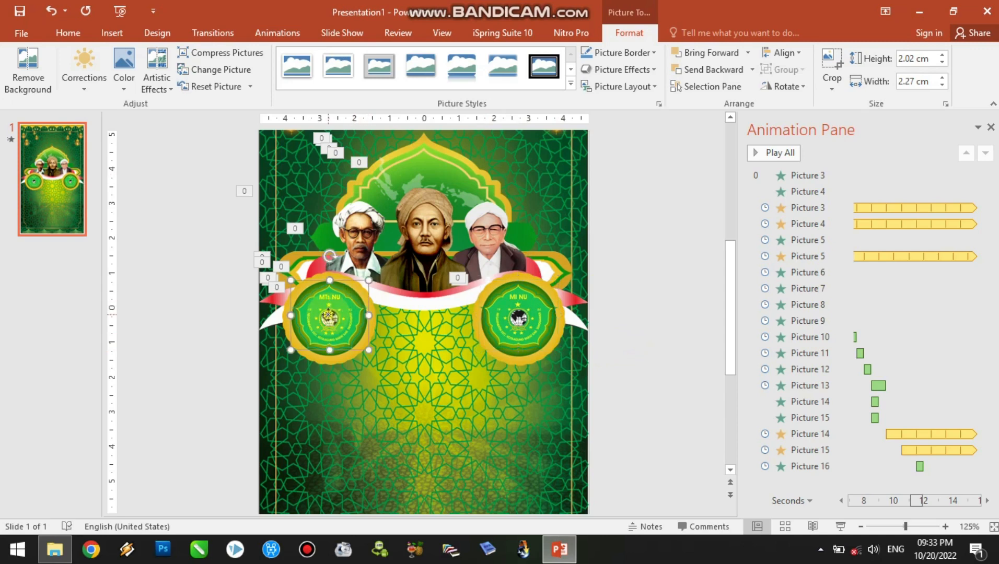
Step: Apply a Fade entrance animation to the MI NU logo, starting With Previous, and play the slide show to check it
{"action": "left_click", "coordinate": [528, 320]}
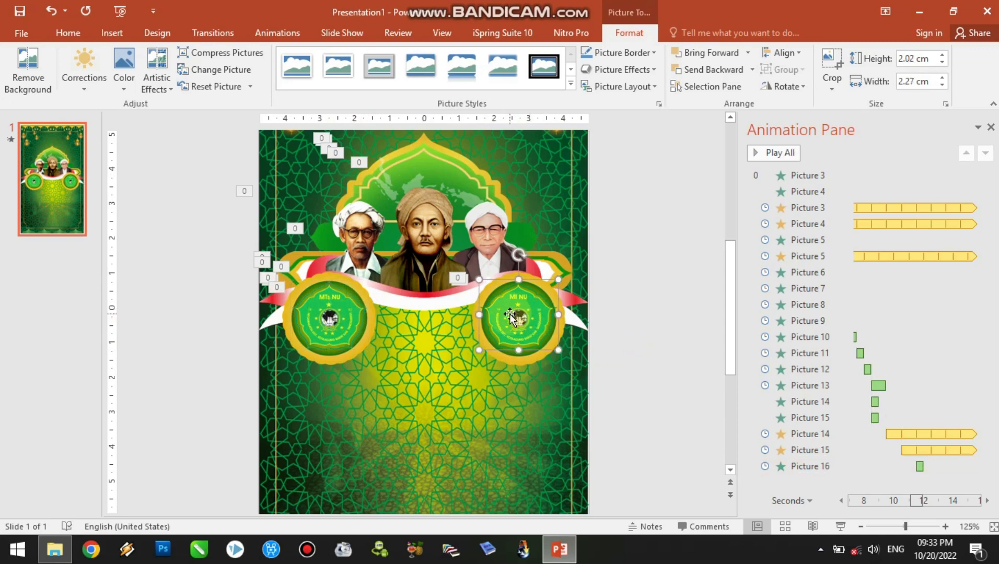
{"action": "left_click", "coordinate": [269, 32]}
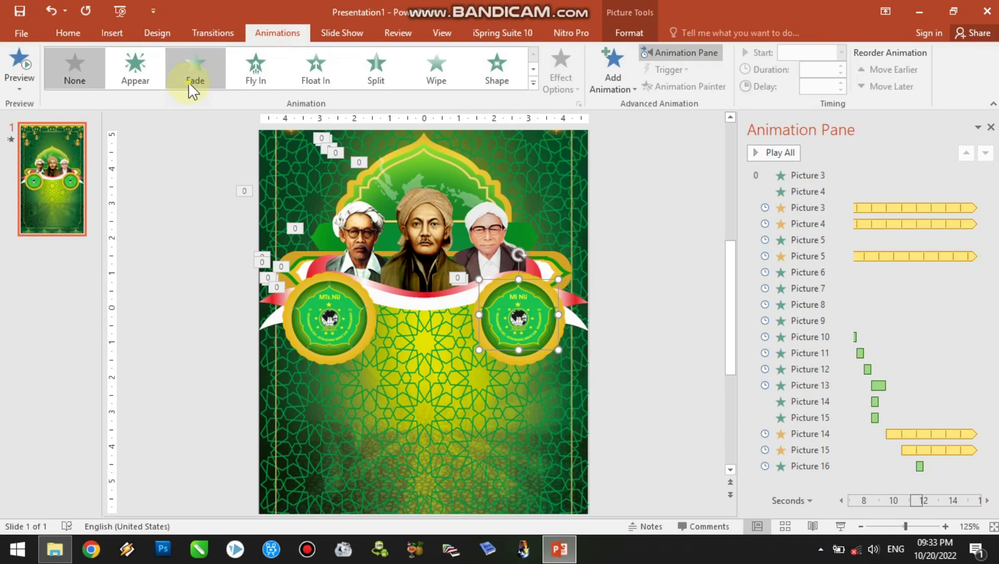
{"action": "left_click", "coordinate": [189, 81]}
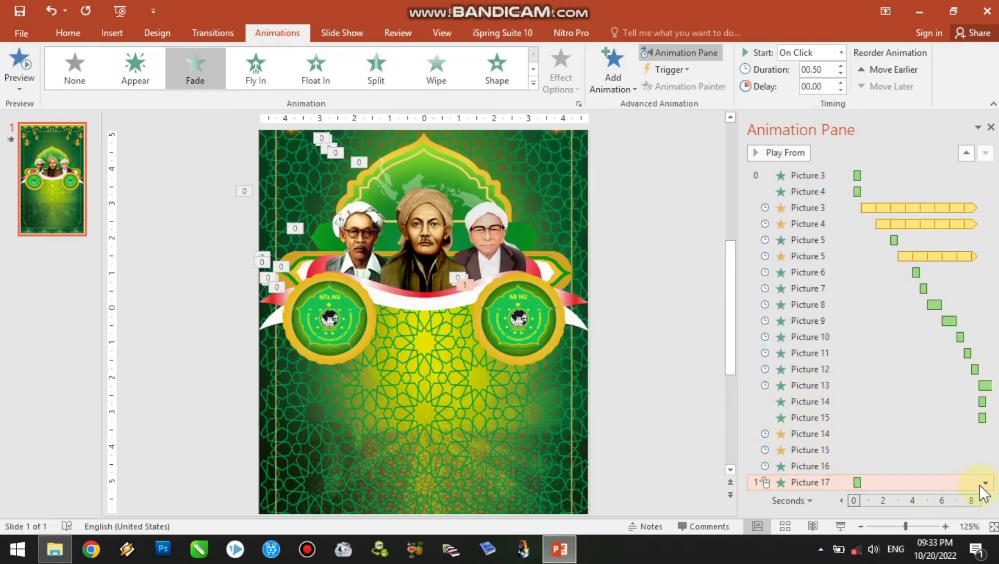
{"action": "left_click", "coordinate": [986, 483]}
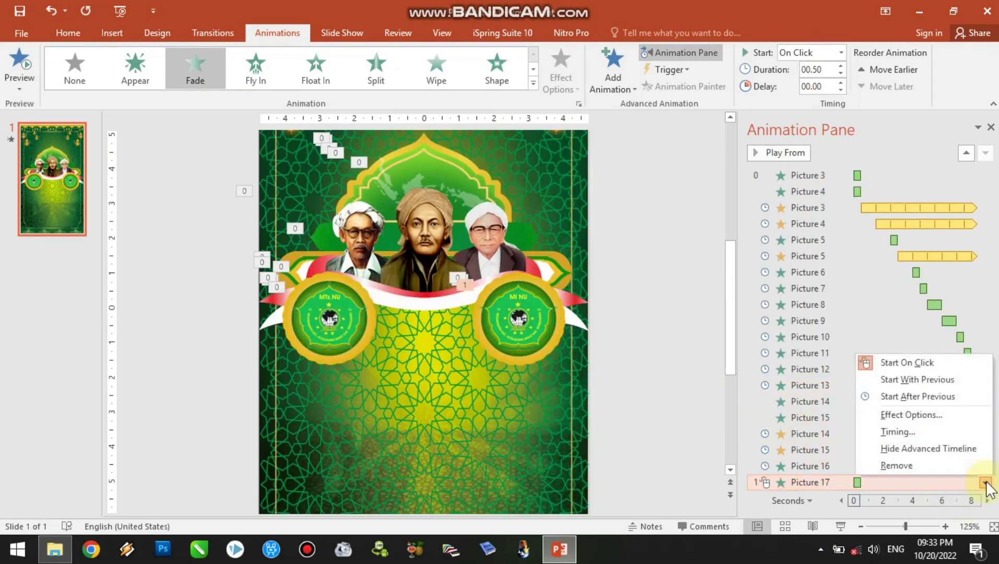
{"action": "left_click", "coordinate": [936, 380]}
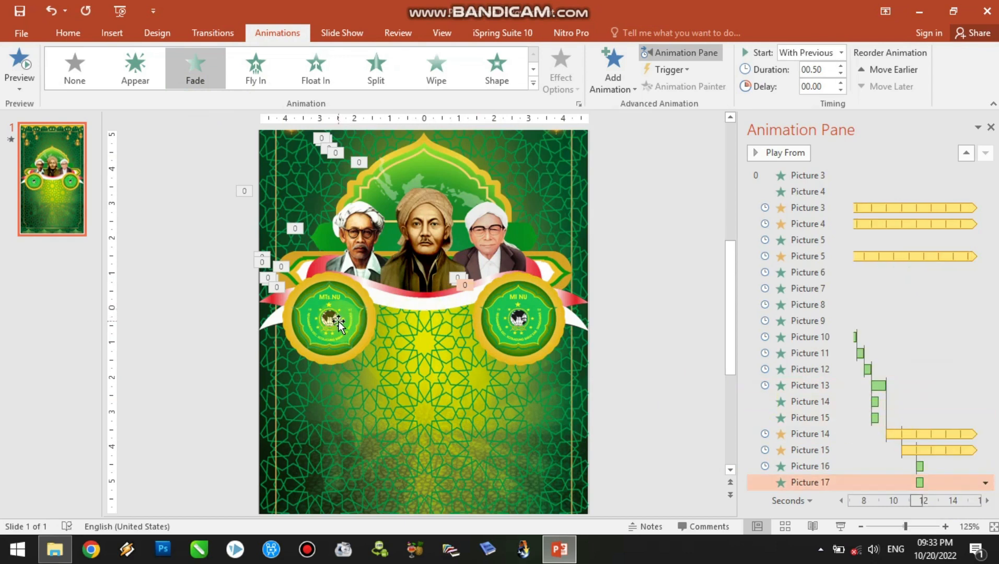
{"action": "left_click", "coordinate": [840, 527]}
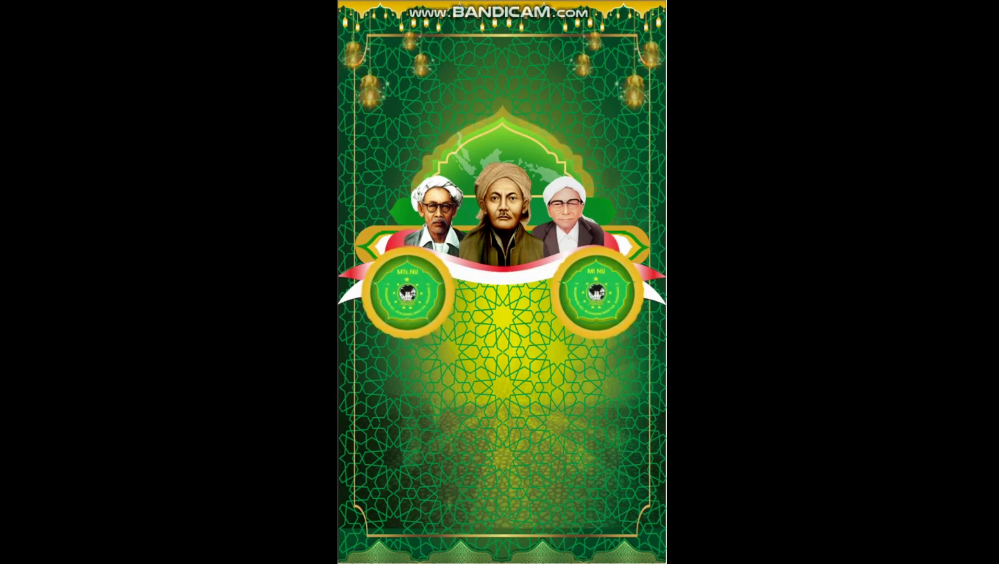
{"action": "key", "text": "Escape"}
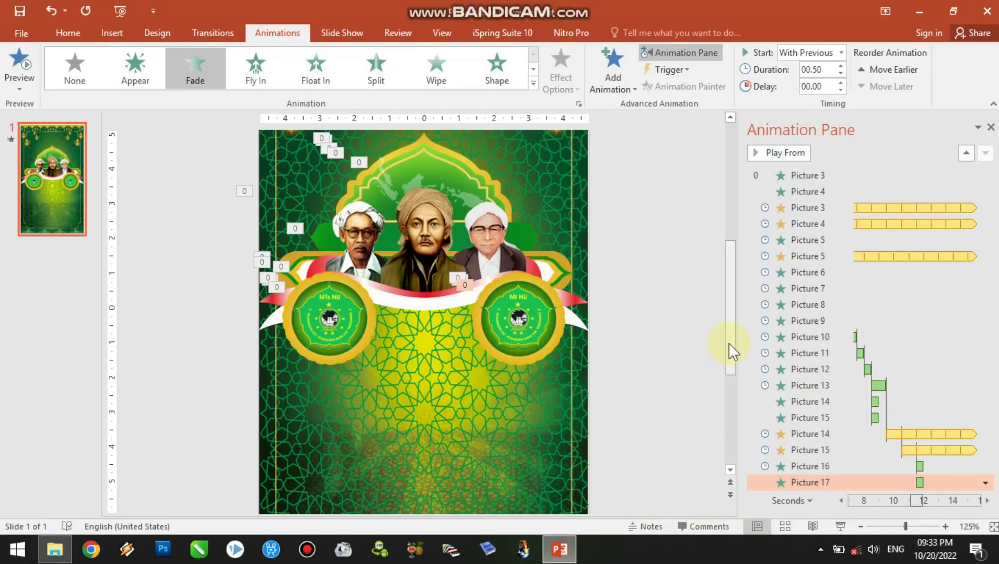
Step: Add a text box reading "MI | MTs NU NEGARABATIN" and move it near the slide's top centre, between the hanging lanterns
{"action": "left_click_drag", "start_coordinate": [728, 342], "coordinate": [738, 230]}
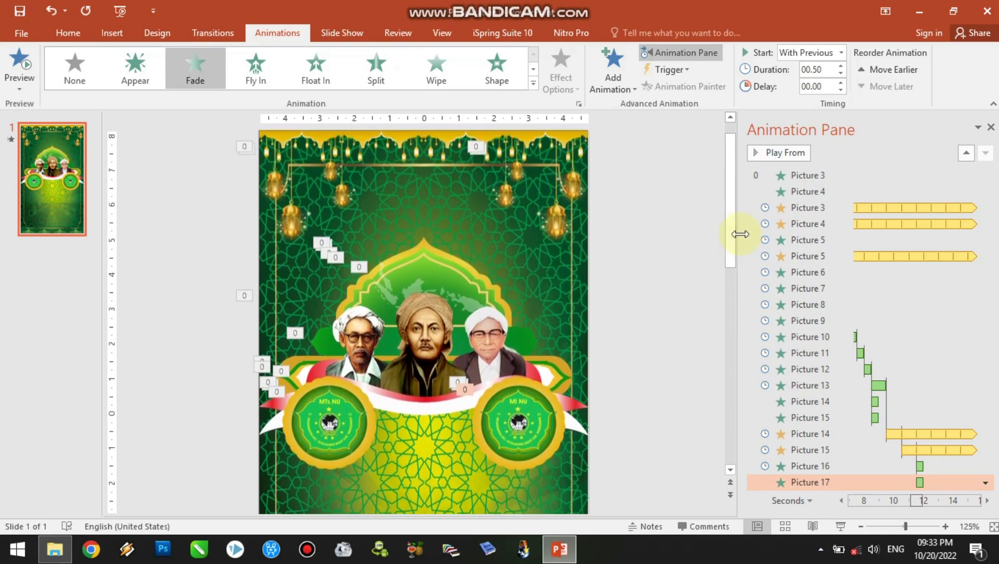
{"action": "left_click", "coordinate": [641, 195]}
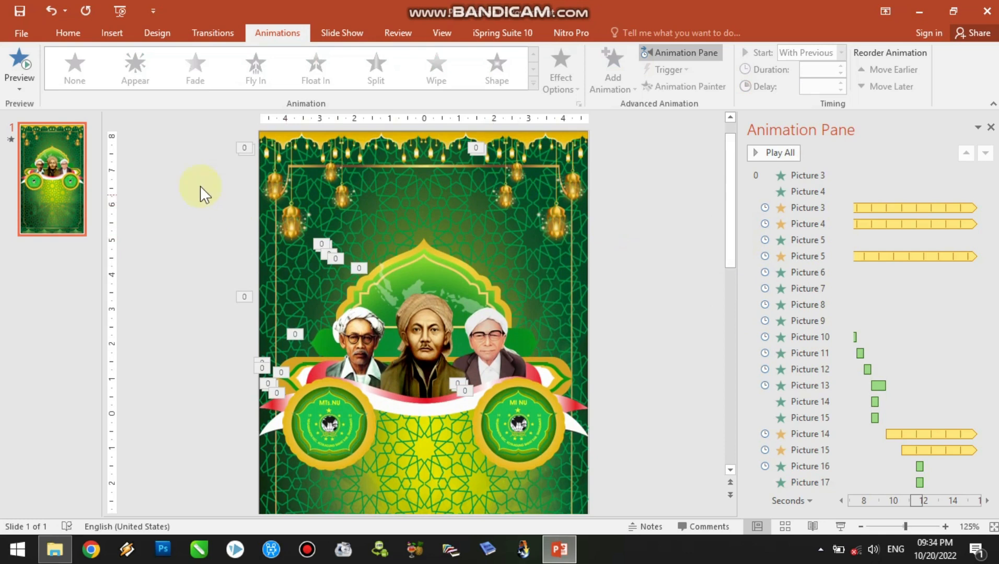
{"action": "left_click", "coordinate": [113, 35]}
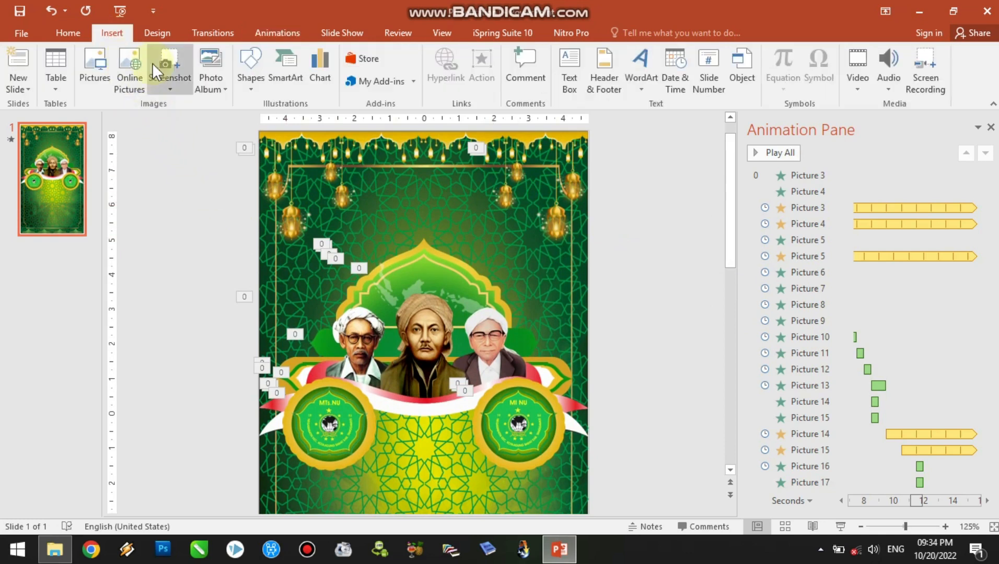
{"action": "left_click", "coordinate": [572, 75]}
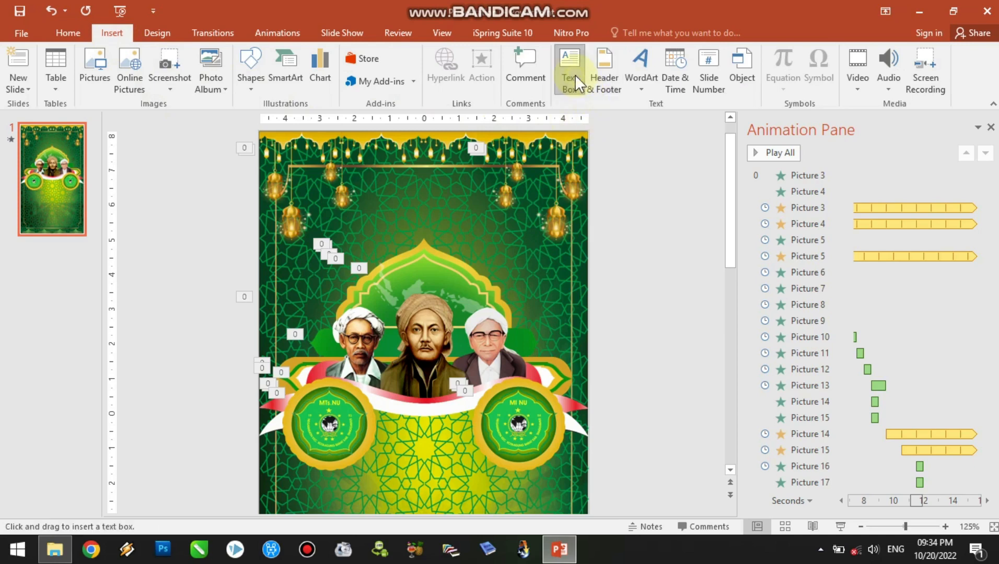
{"action": "left_click", "coordinate": [402, 198]}
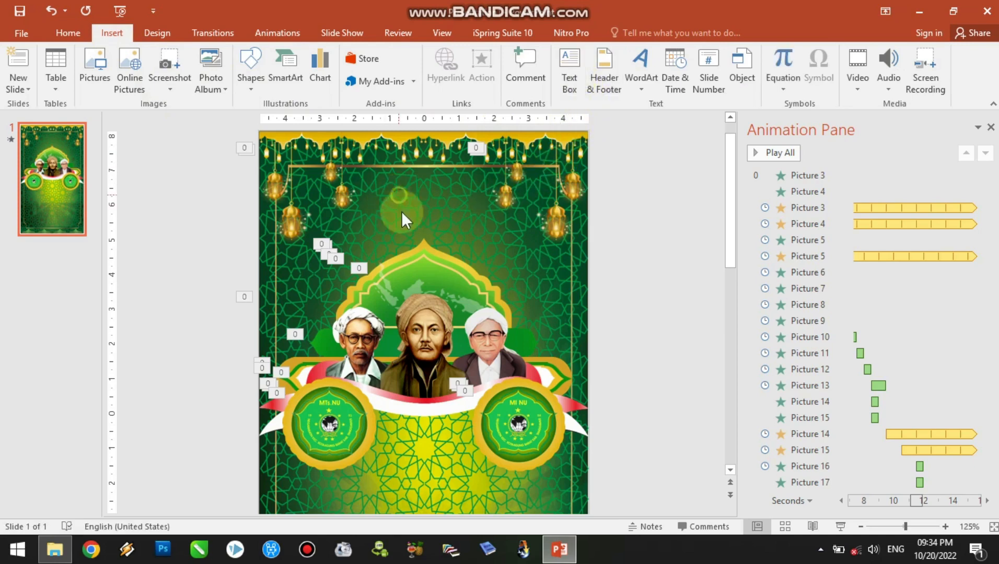
{"action": "type", "text": "MI"}
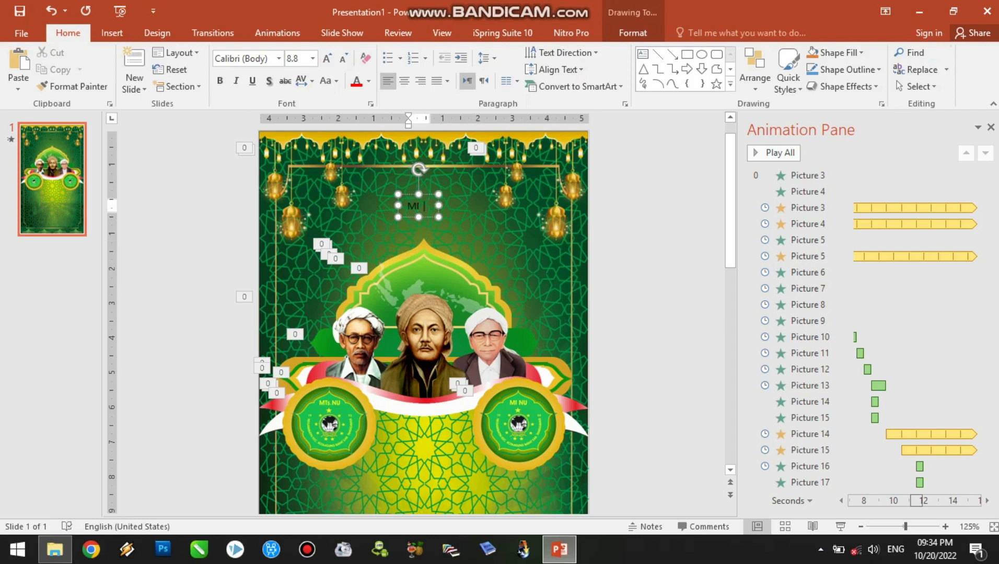
{"action": "type", "text": " | MTs"}
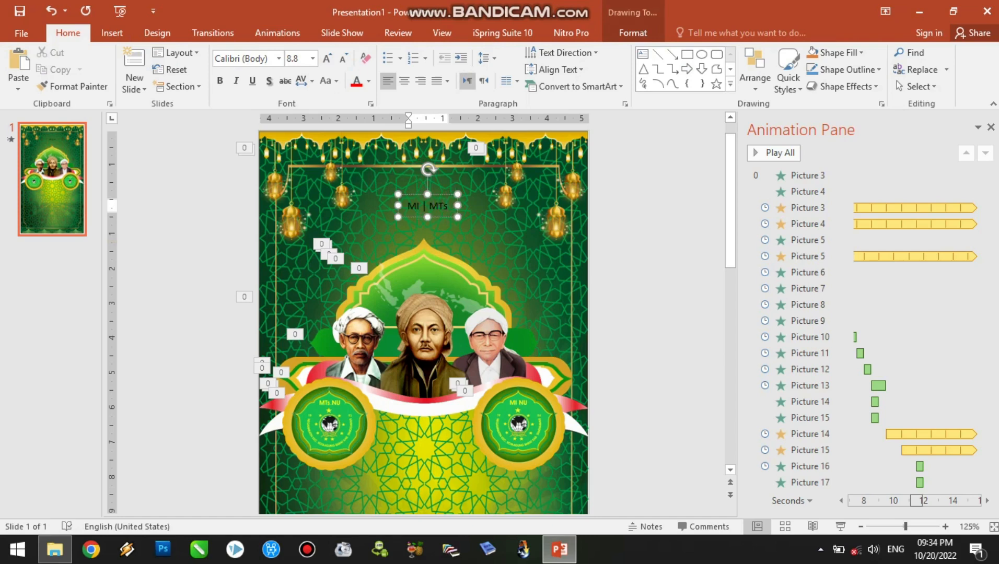
{"action": "type", "text": " NU"}
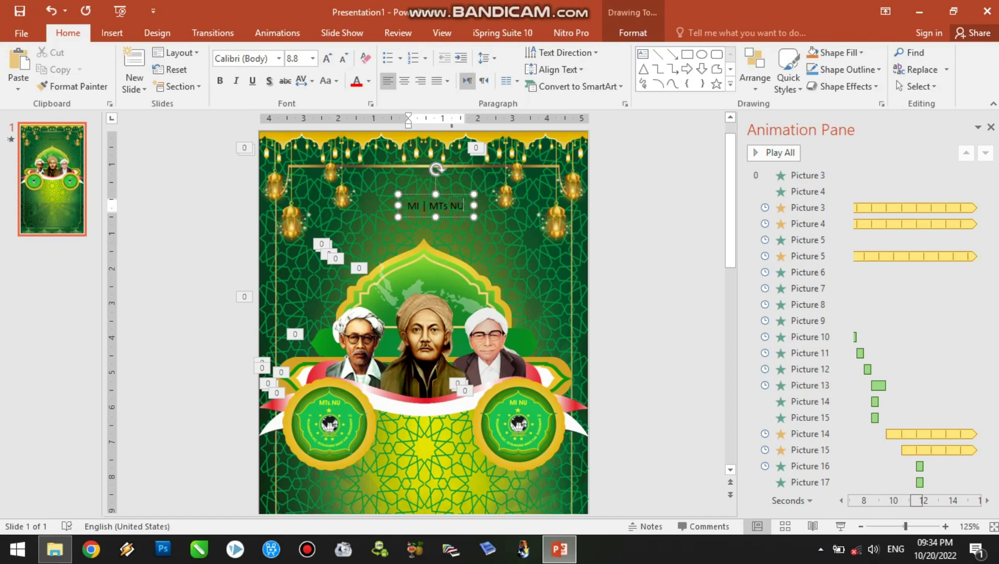
{"action": "type", "text": " NEGARABATIN"}
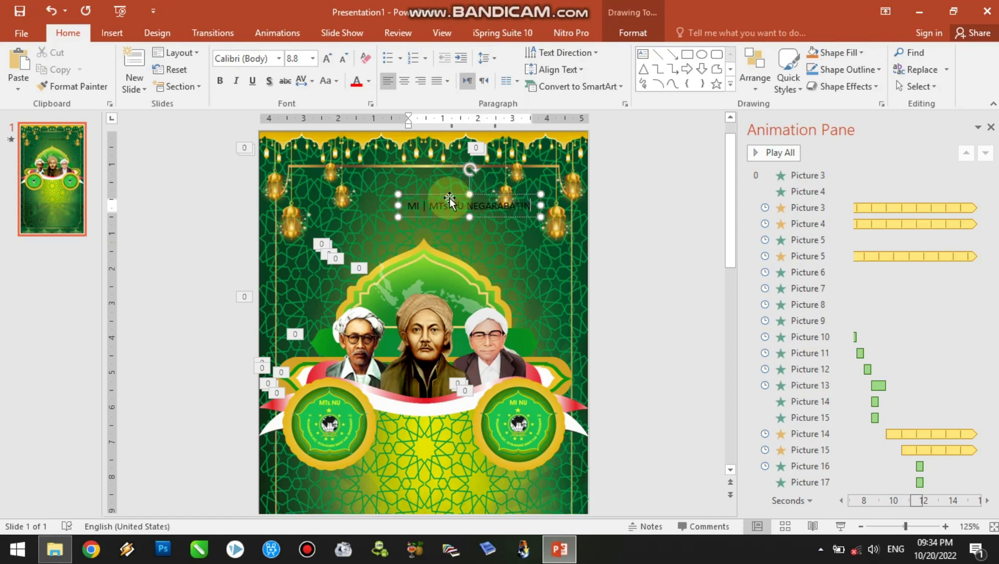
{"action": "left_click_drag", "start_coordinate": [446, 195], "coordinate": [408, 170]}
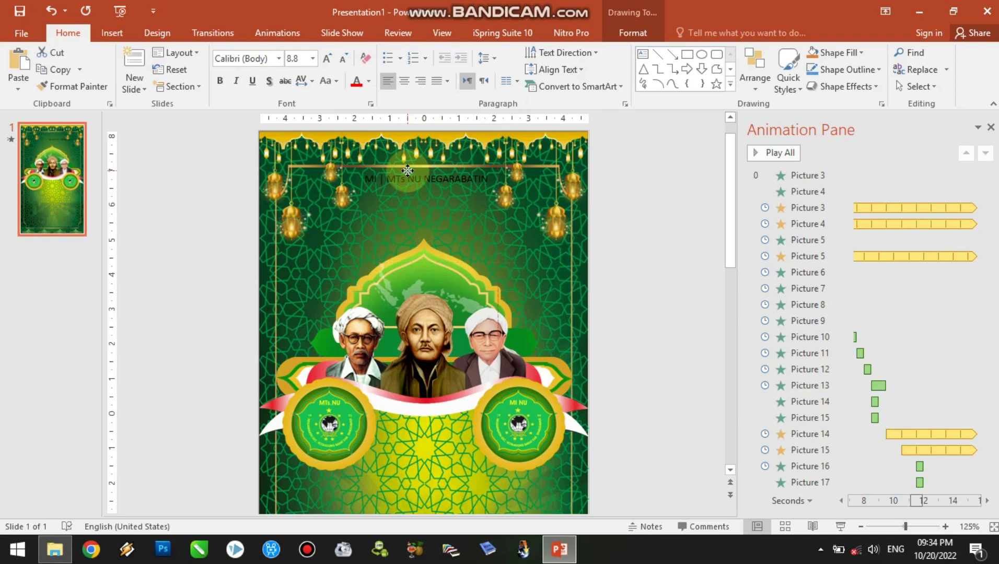
{"action": "left_click_drag", "start_coordinate": [408, 170], "coordinate": [408, 171]}
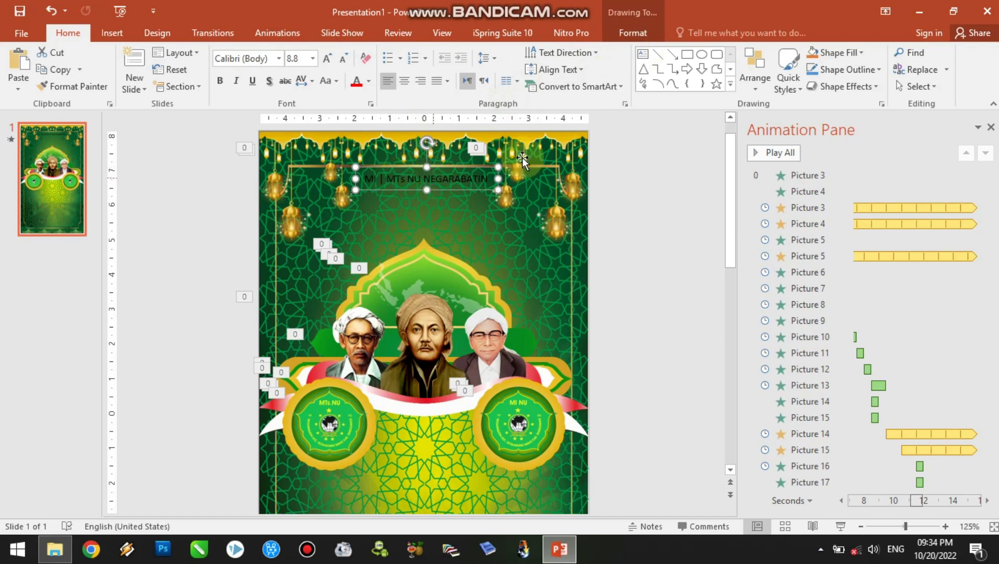
Step: Set the font of the "MI | MTs NU NEGARABATIN" text box to Impact
{"action": "left_click", "coordinate": [278, 58]}
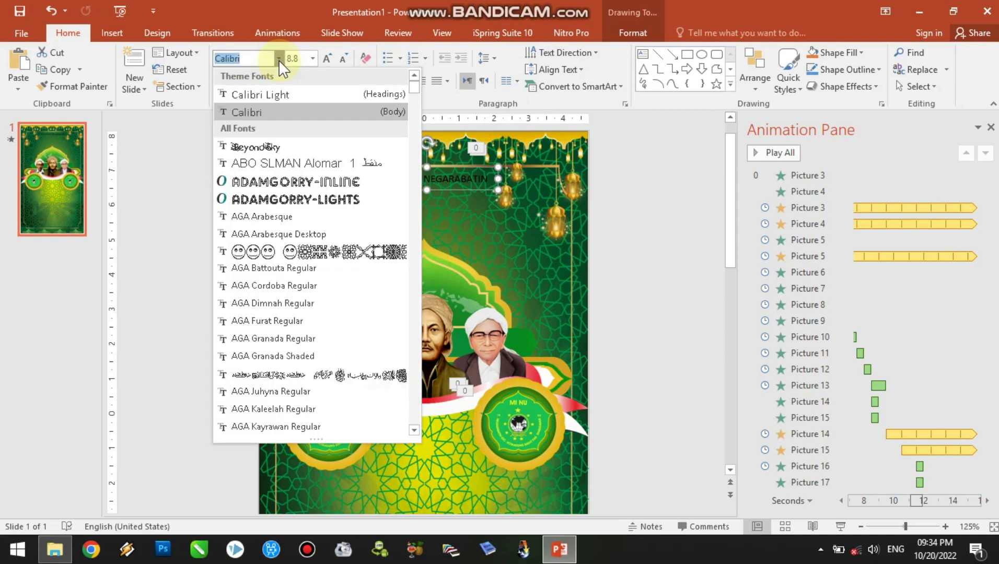
{"action": "left_click", "coordinate": [280, 199]}
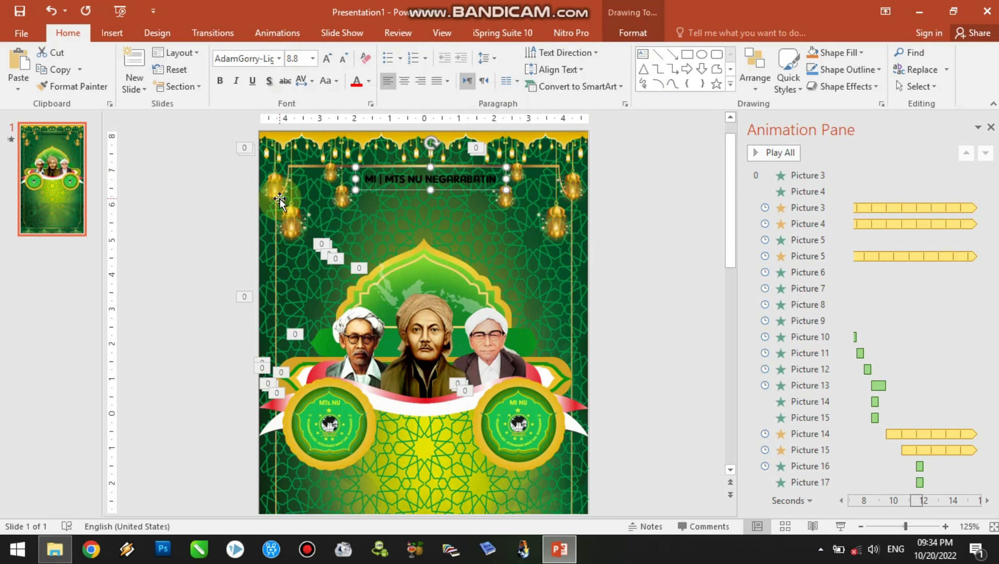
{"action": "left_click", "coordinate": [279, 59]}
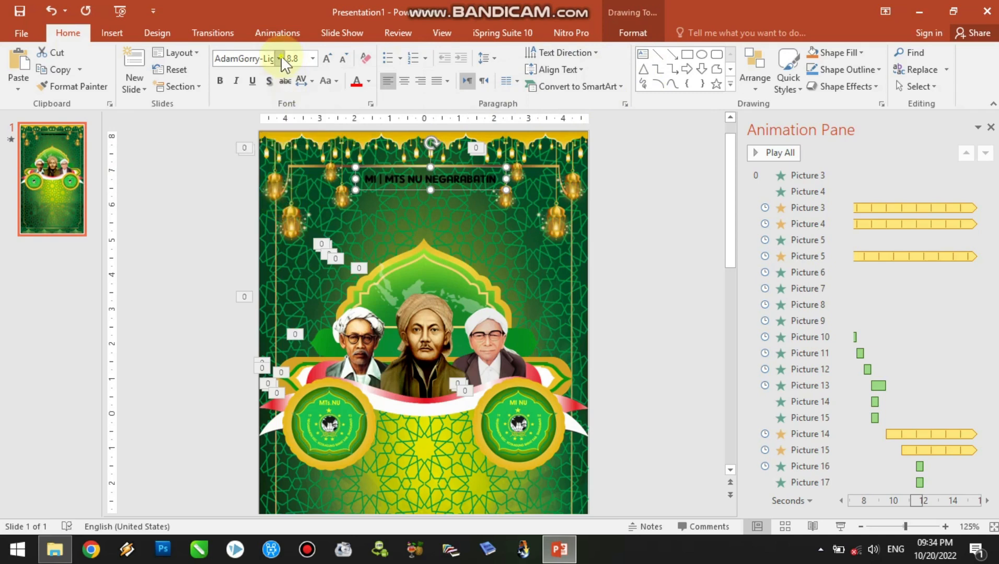
{"action": "left_click", "coordinate": [280, 55]}
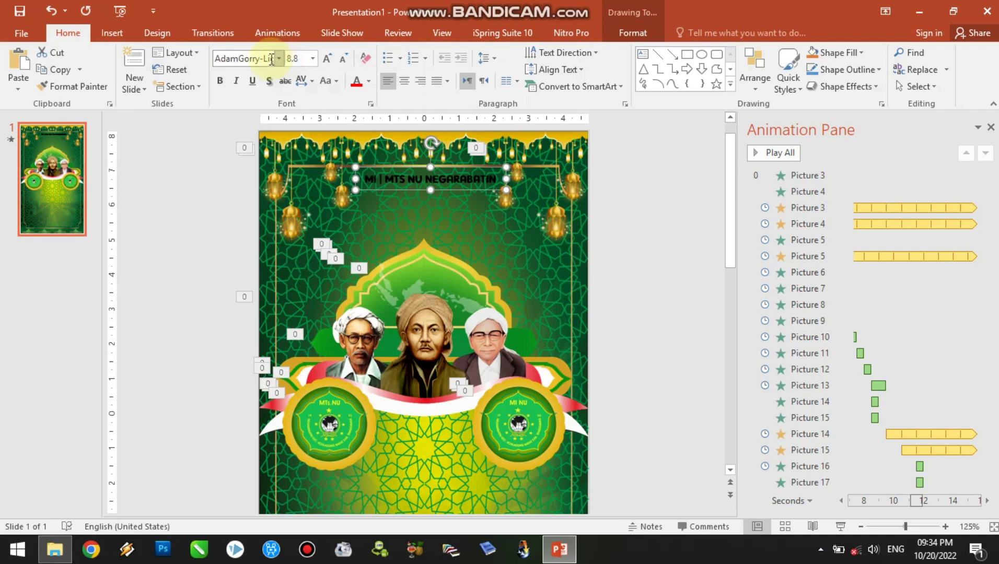
{"action": "type", "text": "Impact"}
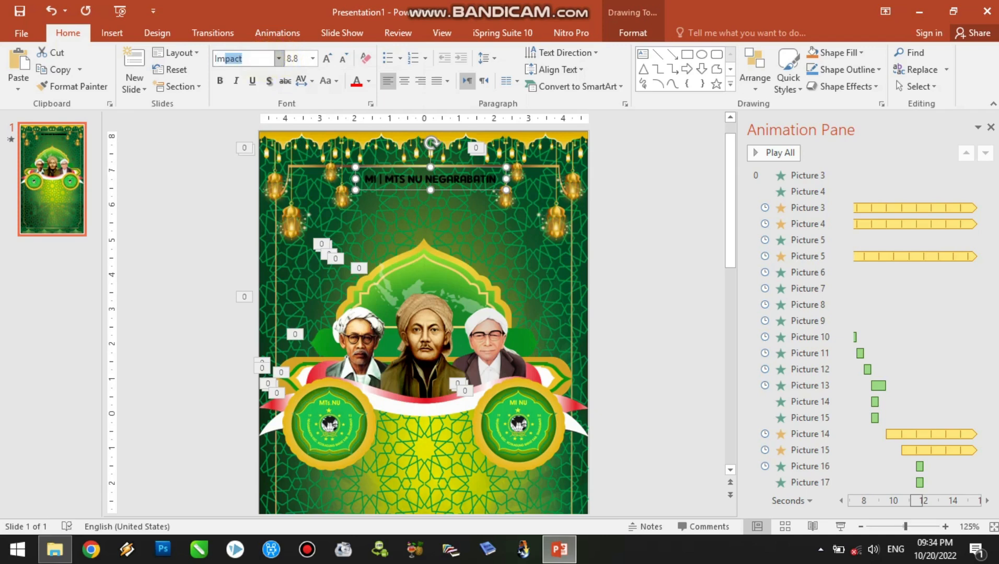
{"action": "key", "text": "Return"}
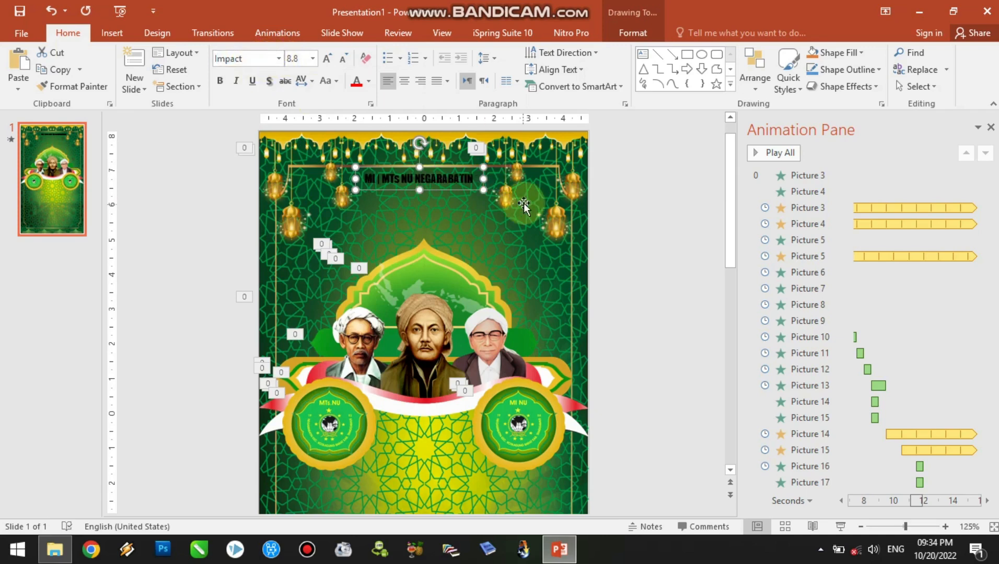
Step: Centre-align the "MI | MTs NU NEGARABATIN" text within its text box
{"action": "left_click", "coordinate": [437, 179]}
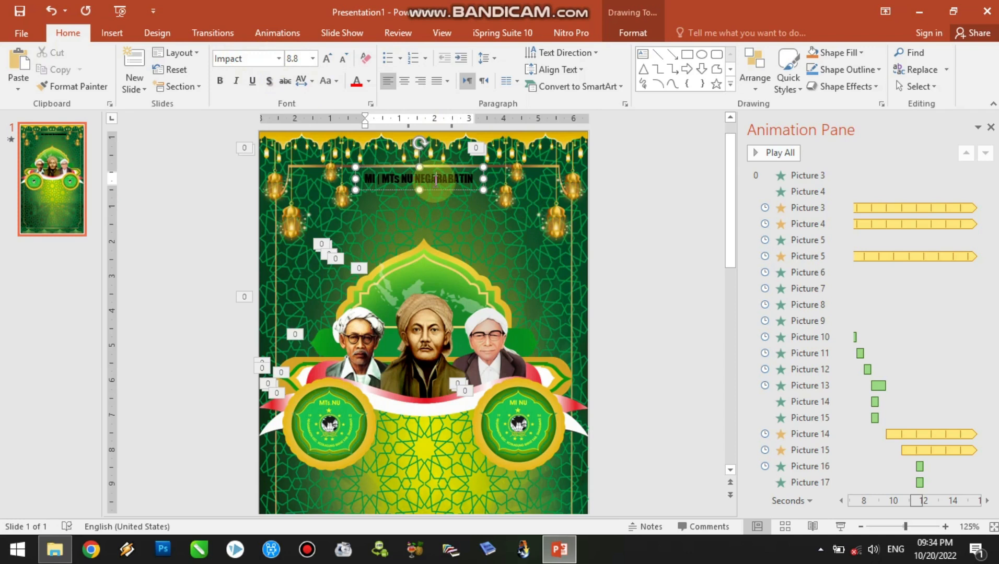
{"action": "left_click", "coordinate": [406, 81]}
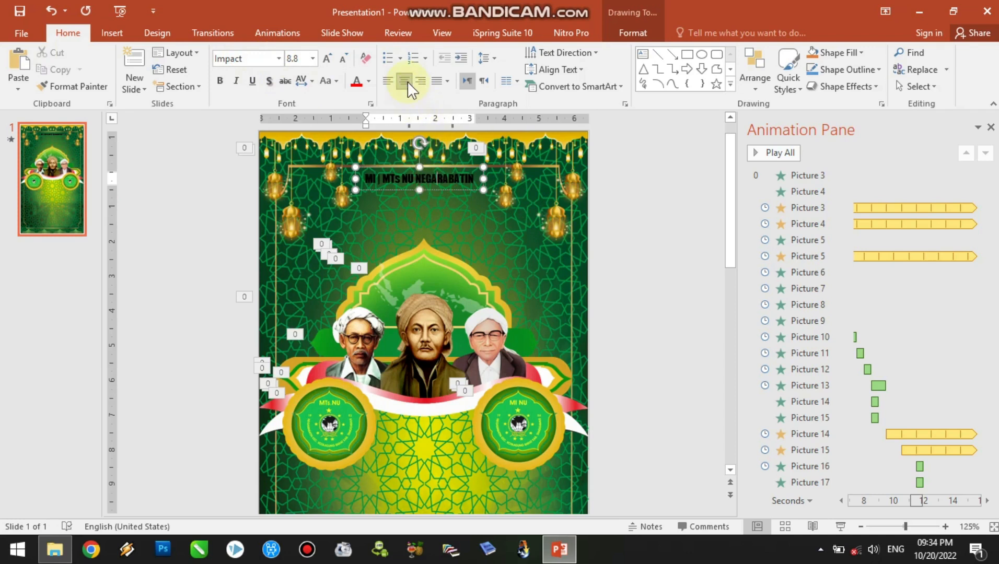
{"action": "left_click", "coordinate": [412, 181]}
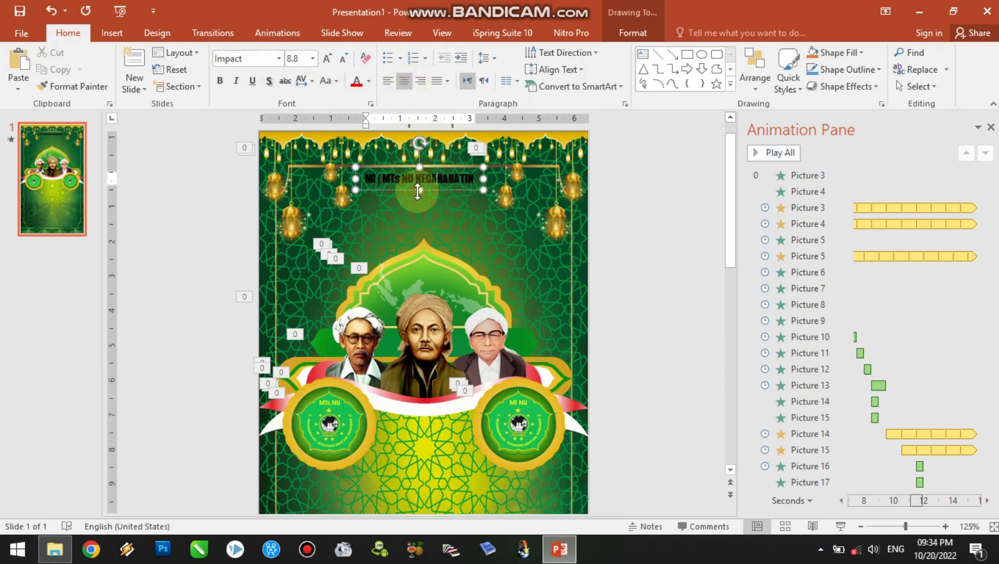
Step: Set the font size of the "MI | MTs NU NEGARABATIN" heading text to 12
{"action": "triple_click", "coordinate": [412, 181]}
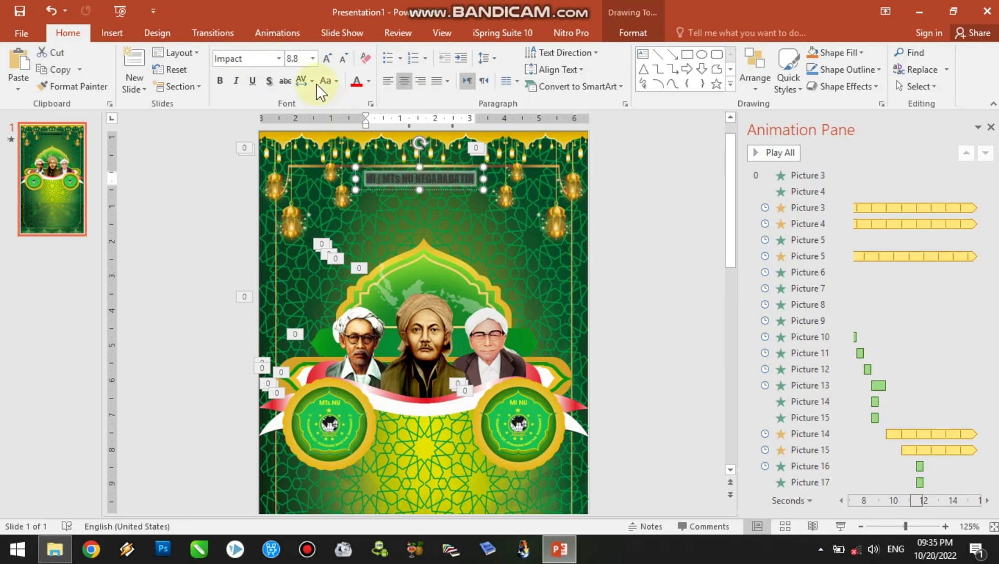
{"action": "left_click", "coordinate": [304, 58]}
{"action": "type", "text": "12"}
{"action": "key", "text": "Return"}
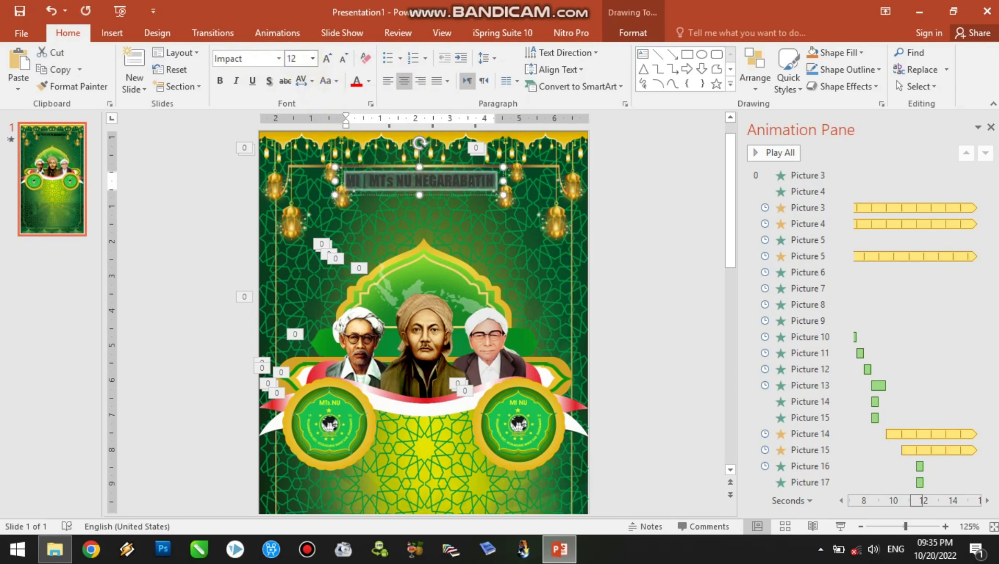
Step: Reposition the "MI | MTs NU NEGARABATIN" text box so it is horizontally centred on the slide, between the hanging lanterns
{"action": "left_click", "coordinate": [430, 197]}
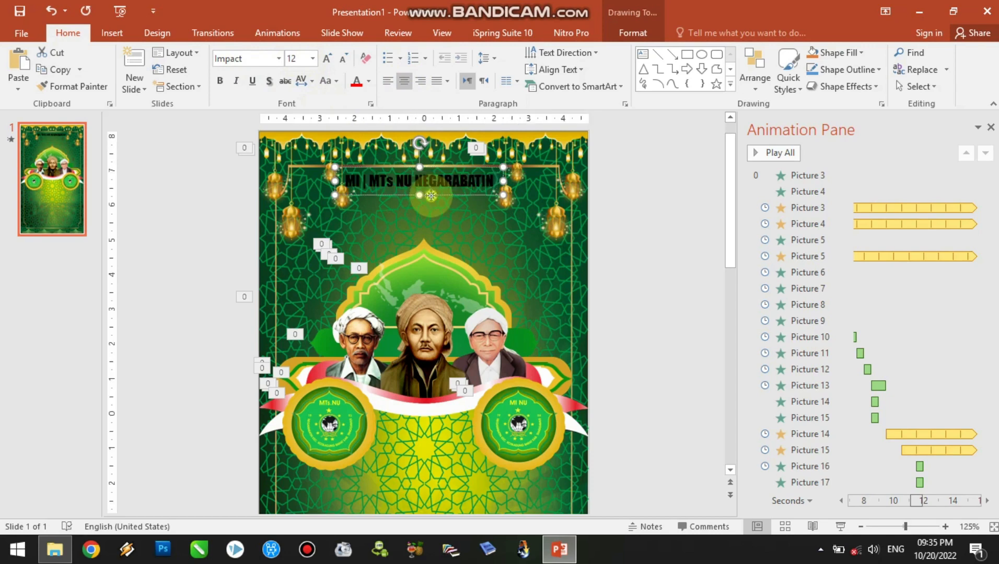
{"action": "key", "text": "ctrl+Right"}
{"action": "key", "text": "ctrl+Right"}
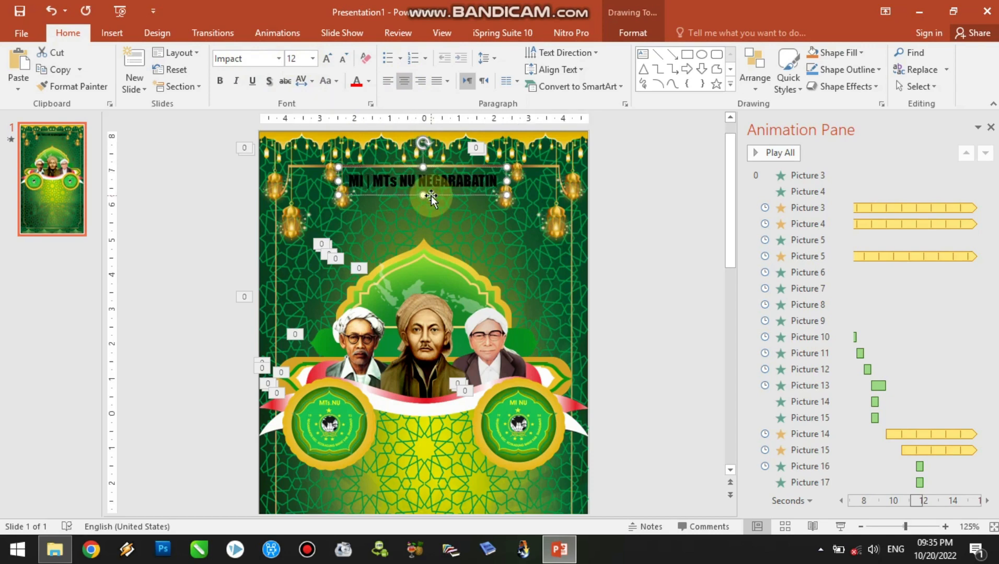
{"action": "left_click_drag", "start_coordinate": [432, 197], "coordinate": [441, 194]}
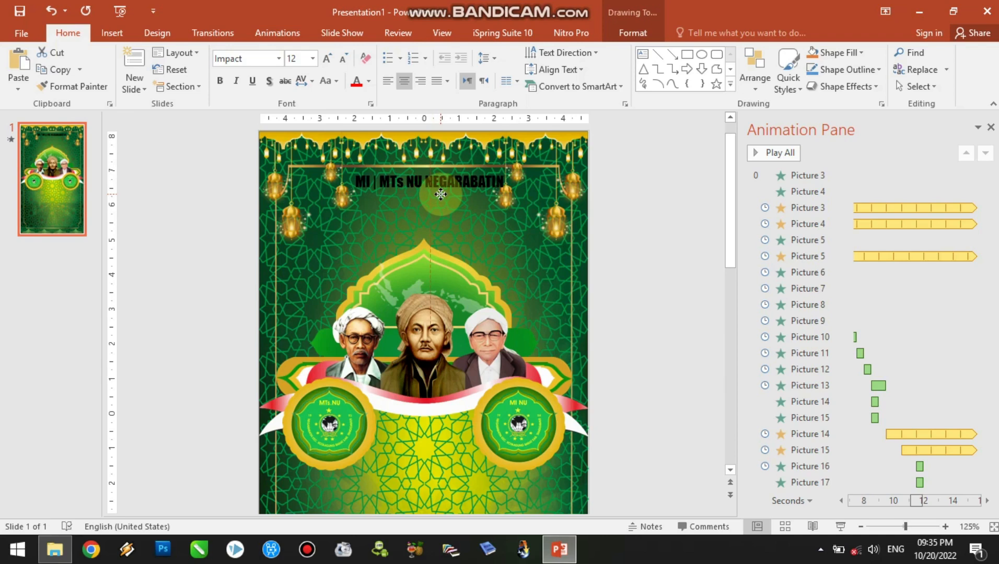
{"action": "left_click_drag", "start_coordinate": [440, 195], "coordinate": [434, 192]}
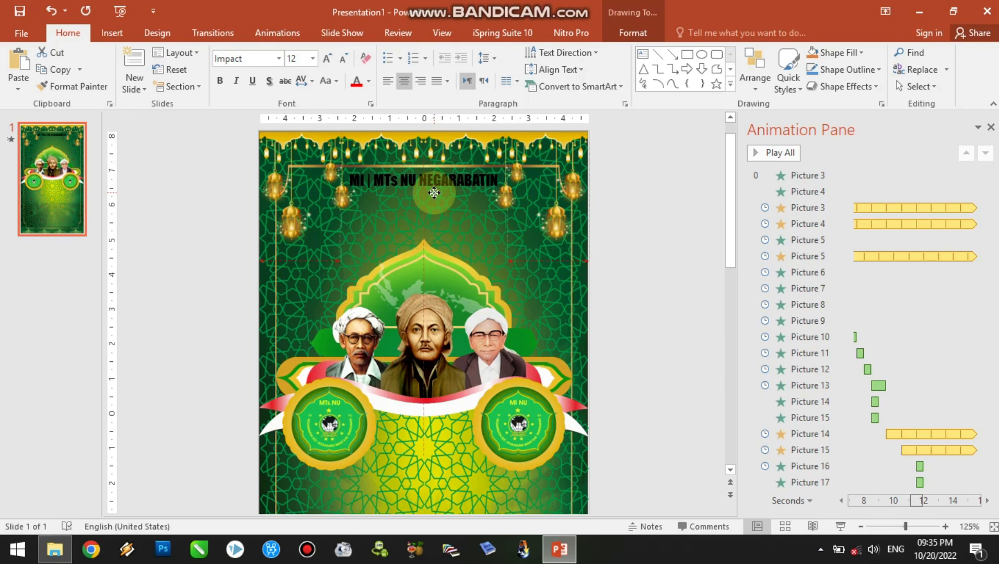
{"action": "left_click_drag", "start_coordinate": [434, 193], "coordinate": [432, 191]}
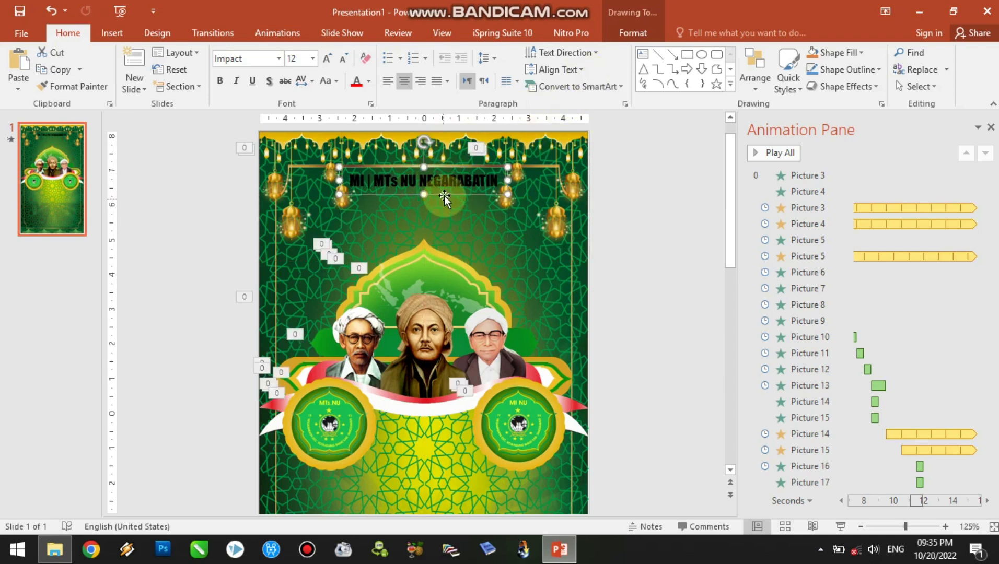
Step: Fill the heading text with a gold colour sampled by eyedropper from the ornament border above it
{"action": "left_click", "coordinate": [646, 37]}
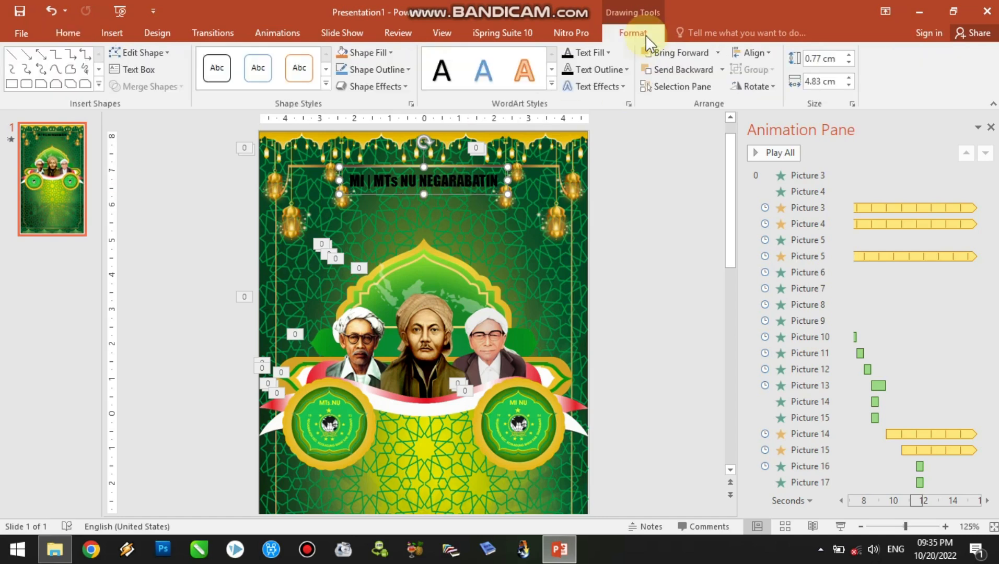
{"action": "left_click", "coordinate": [601, 53]}
{"action": "left_click", "coordinate": [608, 53]}
{"action": "left_click", "coordinate": [608, 53]}
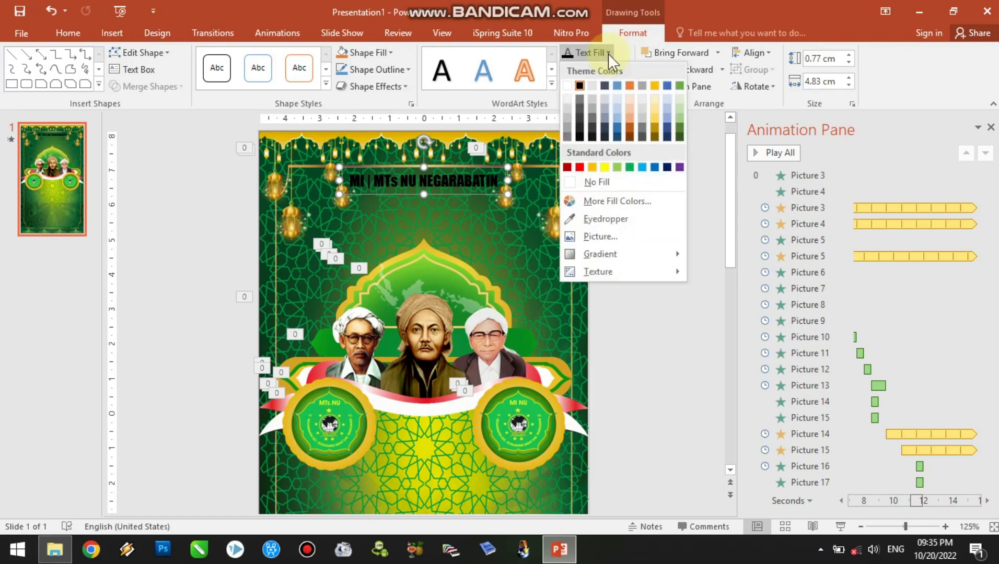
{"action": "left_click", "coordinate": [600, 219]}
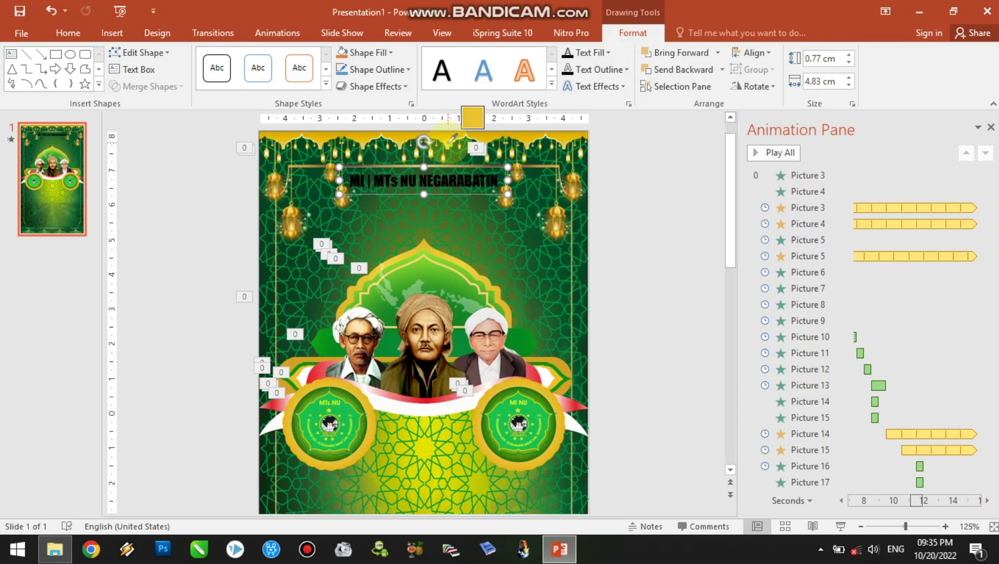
{"action": "left_click", "coordinate": [449, 143]}
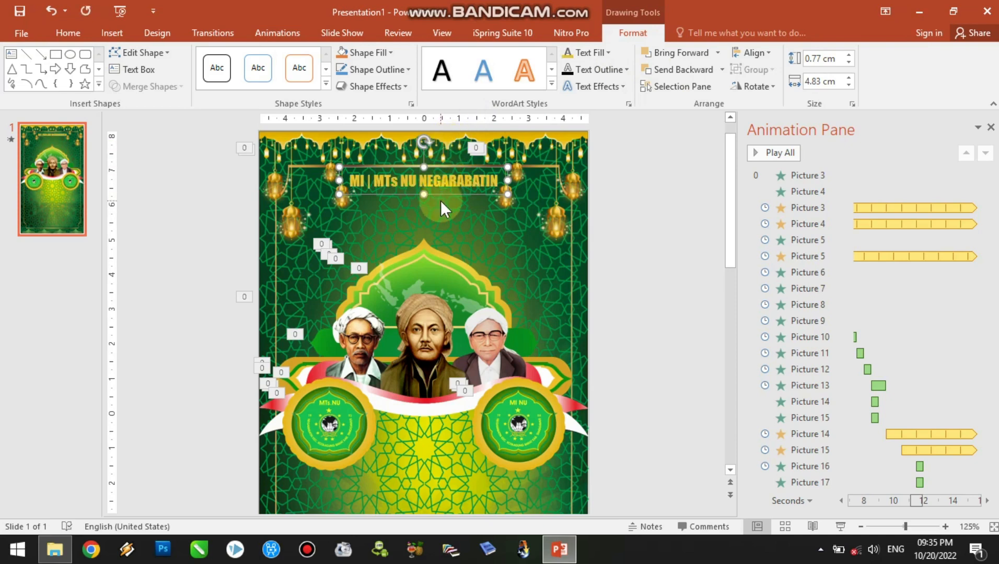
Step: Add an outline to the "MI | MTs NU NEGARABATIN" text by choosing an outline weight
{"action": "left_click", "coordinate": [623, 70]}
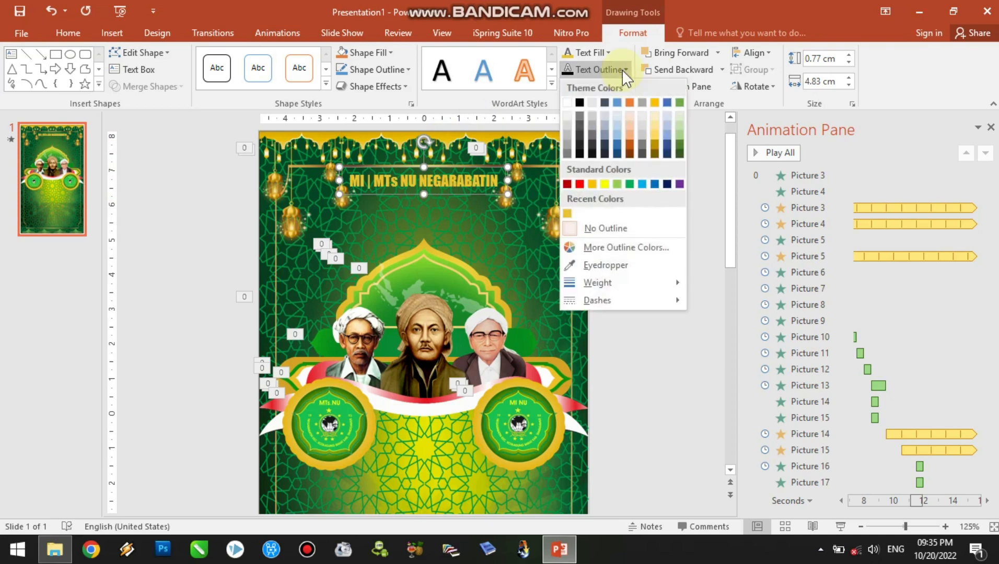
{"action": "mouse_move", "coordinate": [644, 283]}
{"action": "left_click", "coordinate": [725, 290]}
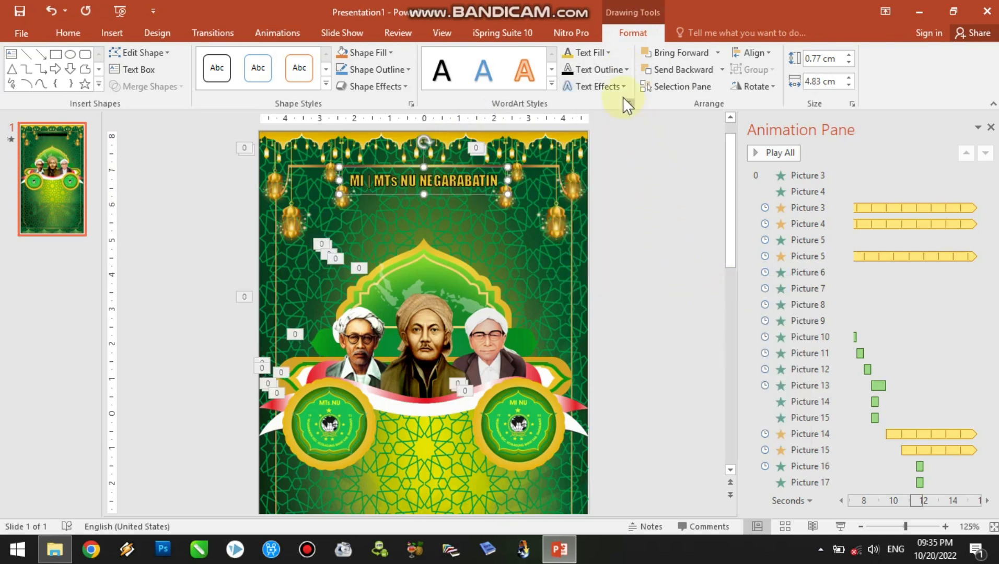
Step: Recolour the heading text's outline with a colour sampled by eyedropper from the green background beside the heading
{"action": "left_click", "coordinate": [625, 68]}
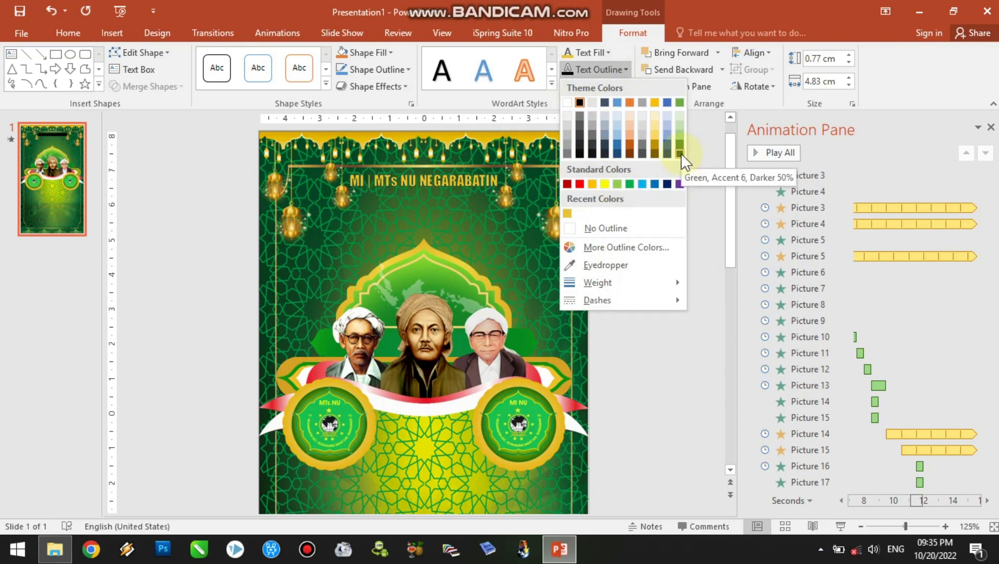
{"action": "left_click", "coordinate": [608, 265]}
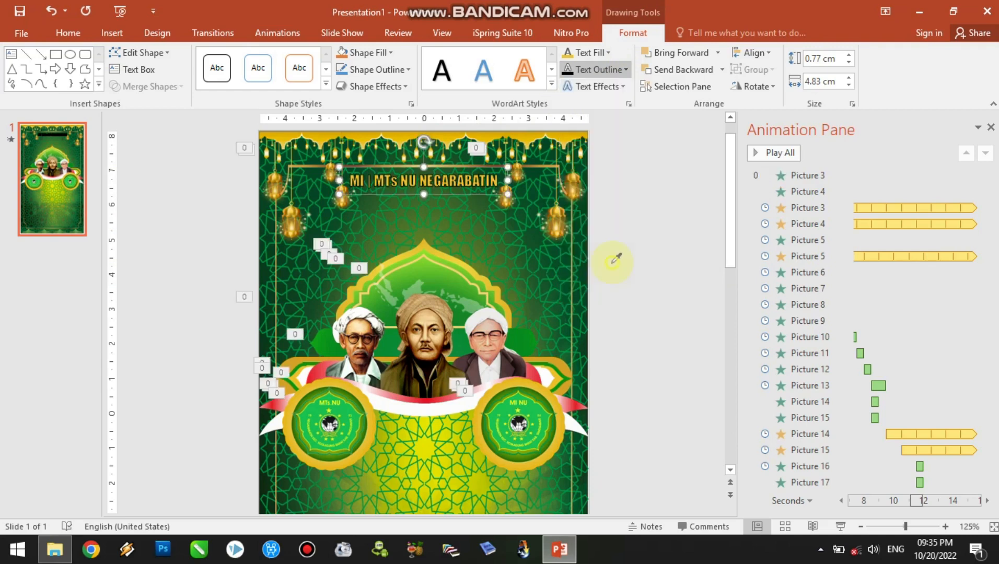
{"action": "left_click", "coordinate": [535, 191]}
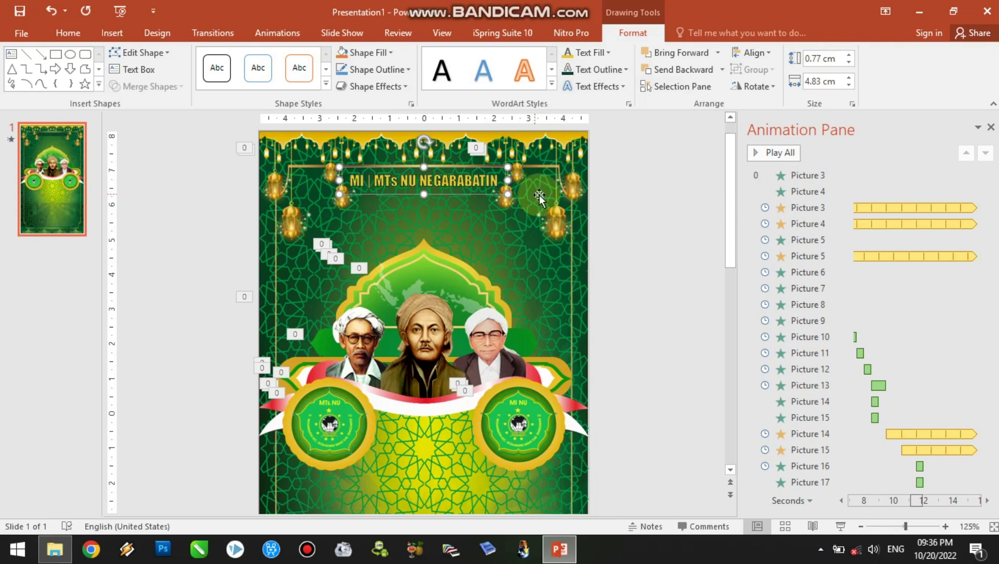
{"action": "left_click", "coordinate": [635, 235]}
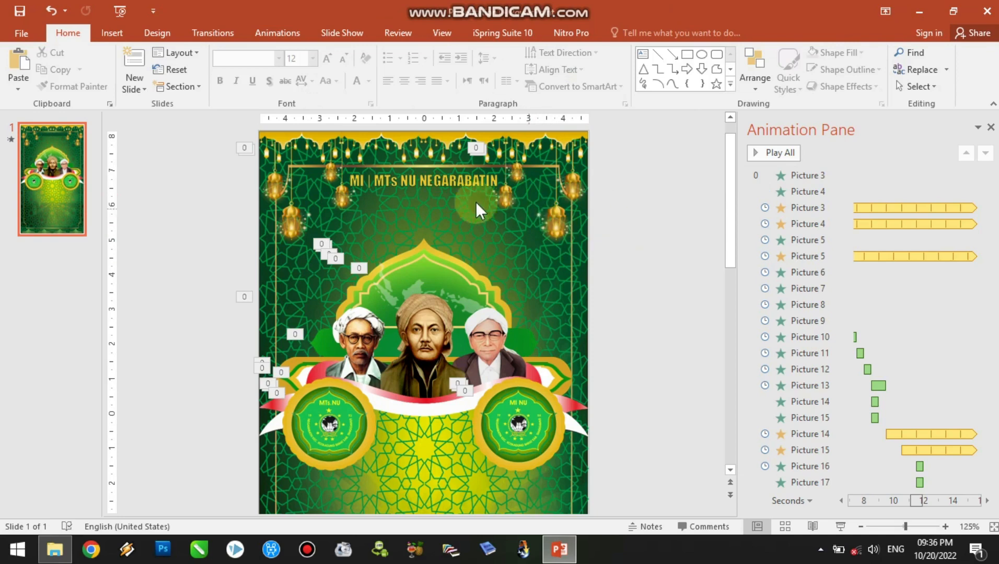
Step: Apply a Fly In entrance animation from the top to the heading text box, starting After Previous
{"action": "left_click", "coordinate": [444, 181]}
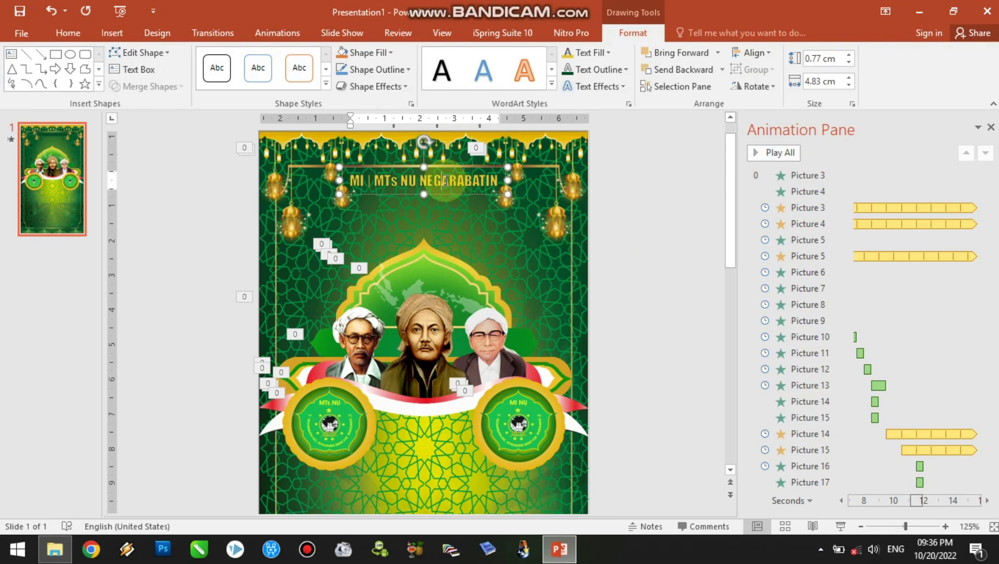
{"action": "left_click", "coordinate": [477, 168]}
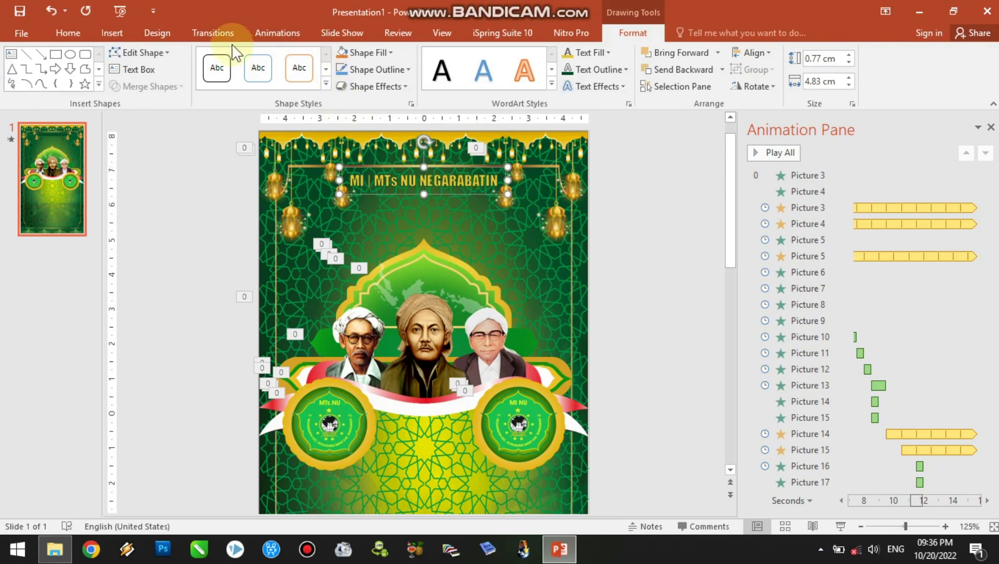
{"action": "left_click", "coordinate": [279, 32]}
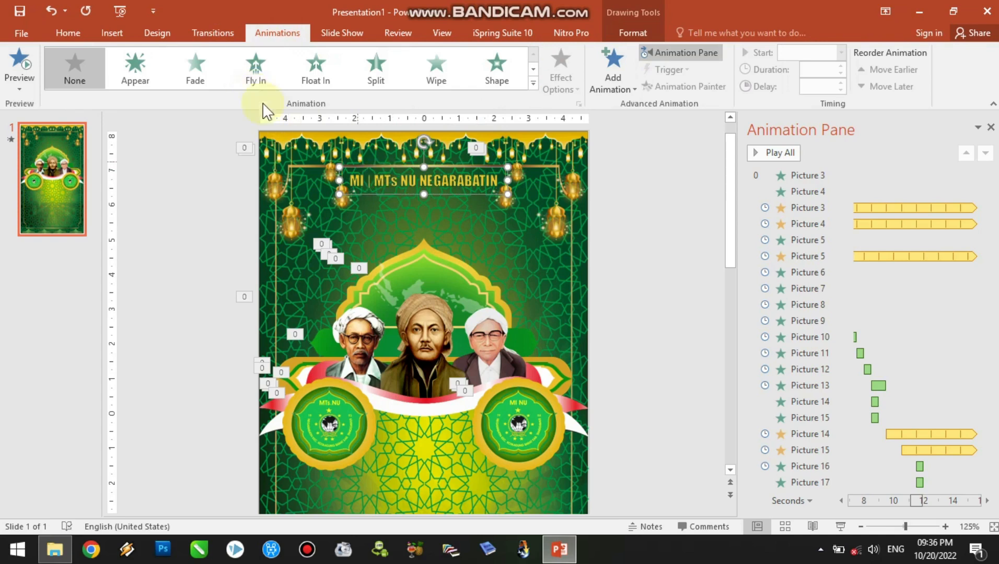
{"action": "left_click", "coordinate": [256, 70]}
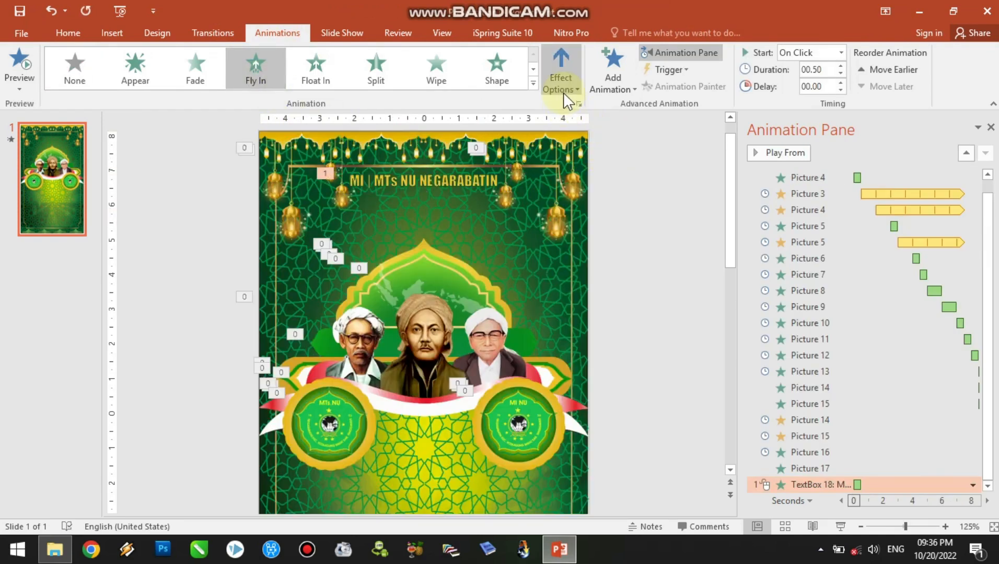
{"action": "left_click", "coordinate": [563, 90]}
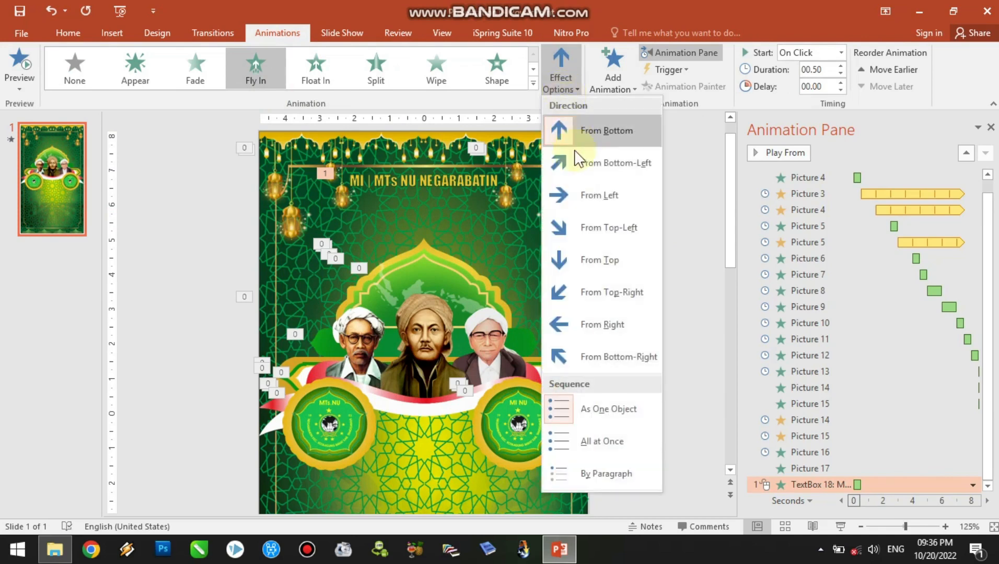
{"action": "left_click", "coordinate": [581, 258]}
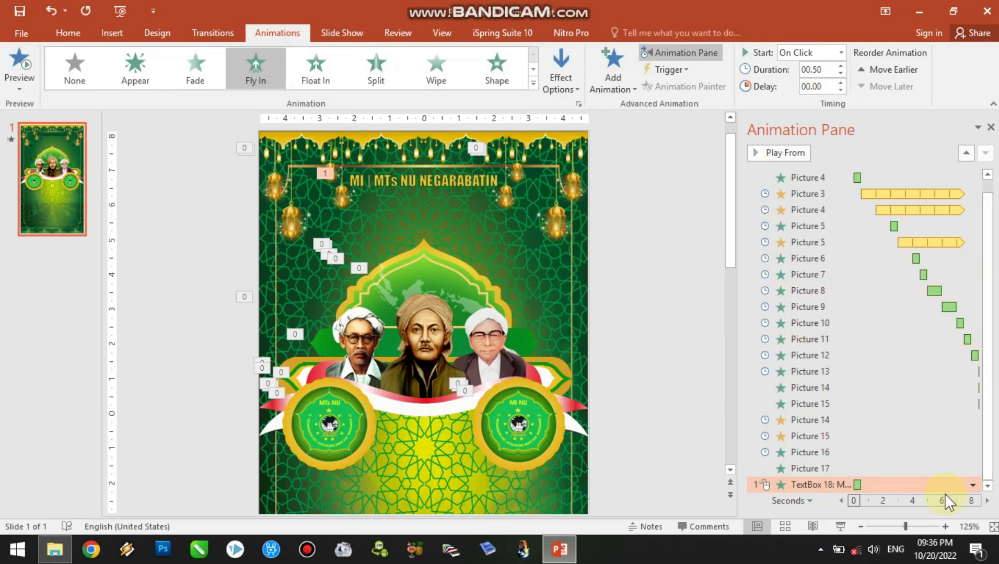
{"action": "left_click", "coordinate": [974, 486]}
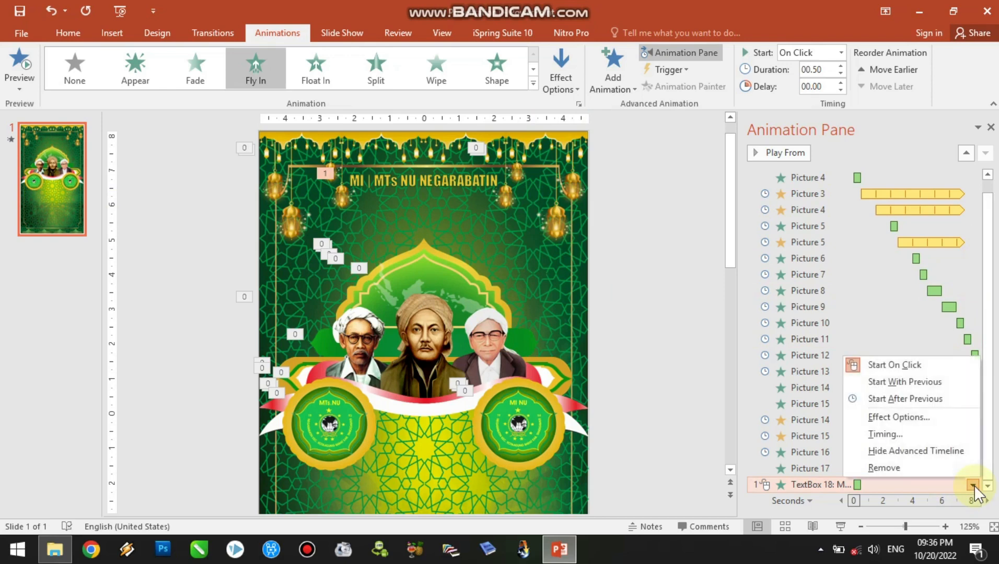
{"action": "left_click", "coordinate": [924, 402]}
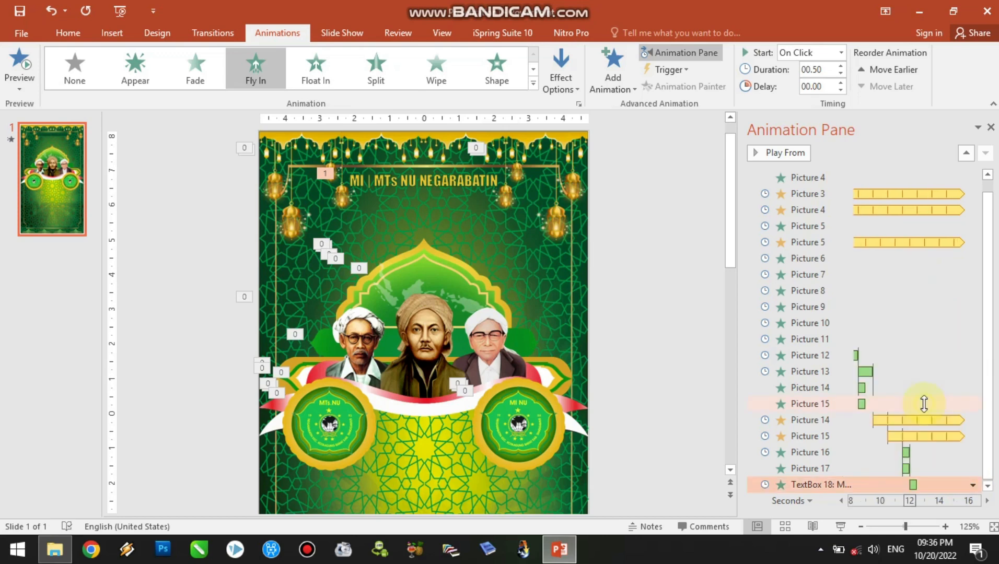
Step: In the heading's Fly In effect options, enter smooth end 0.8 sec and bounce end 0.16 sec, and animate the text by letter
{"action": "left_click", "coordinate": [973, 486]}
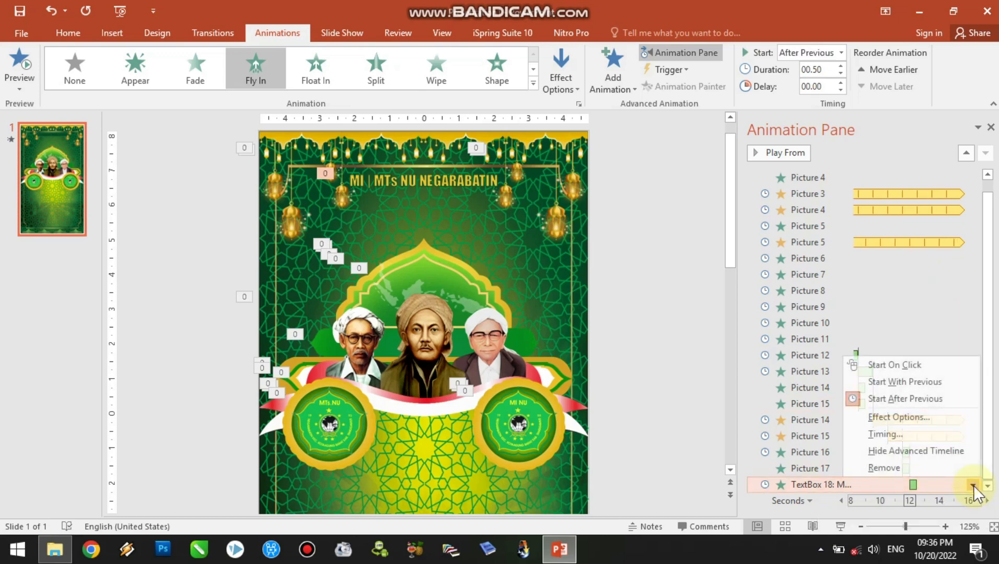
{"action": "left_click", "coordinate": [918, 420]}
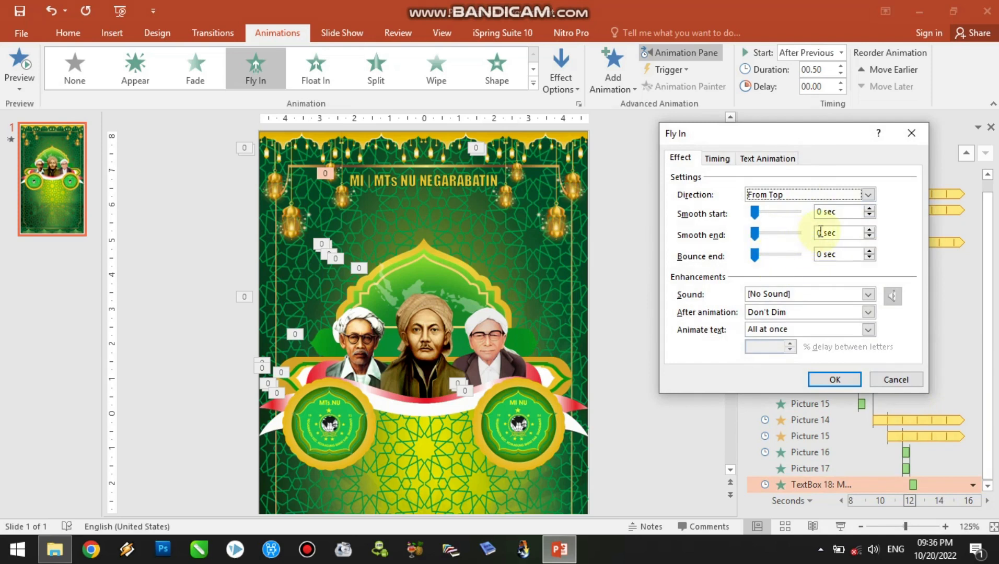
{"action": "left_click", "coordinate": [820, 233]}
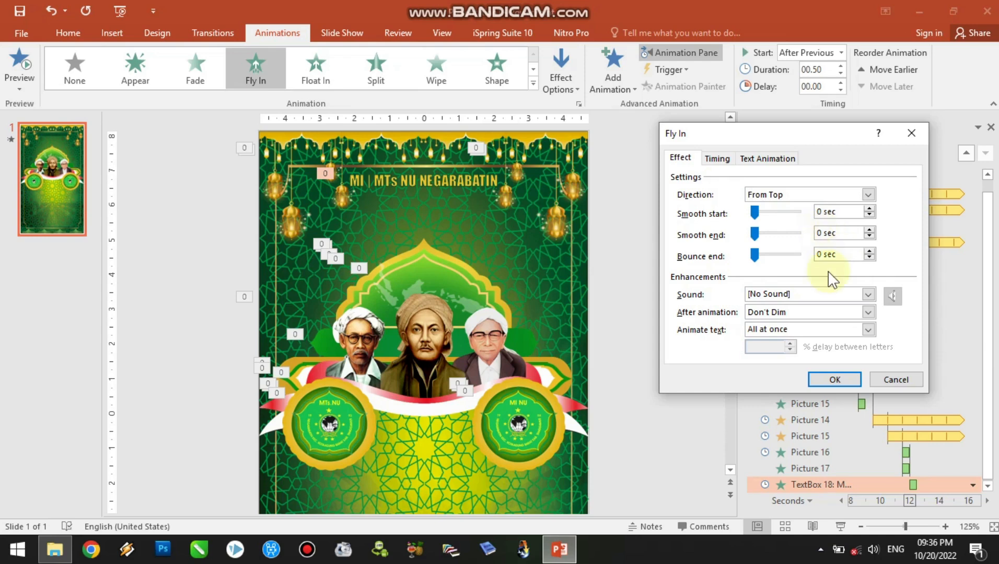
{"action": "type", "text": ".8"}
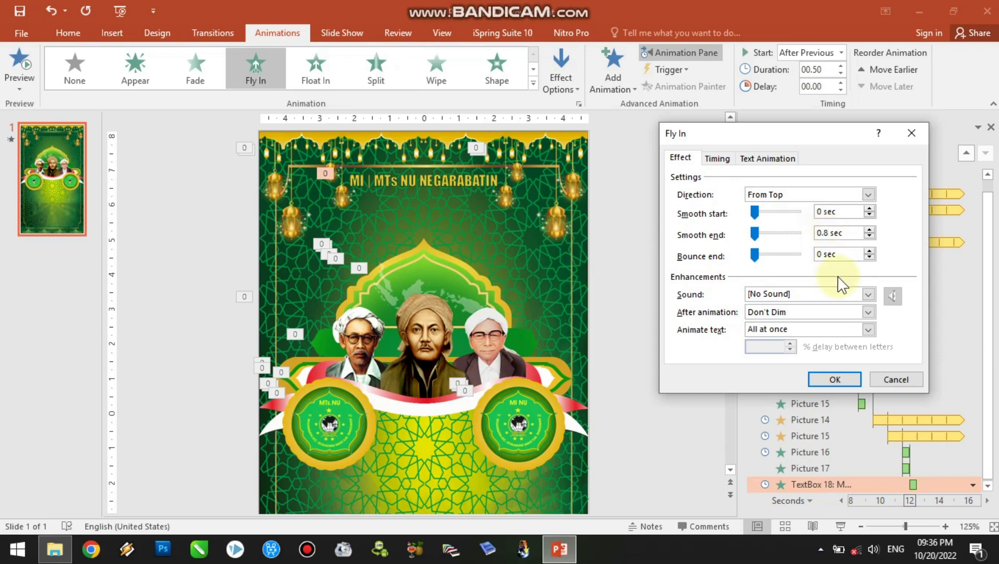
{"action": "left_click", "coordinate": [822, 254]}
{"action": "type", "text": ".16"}
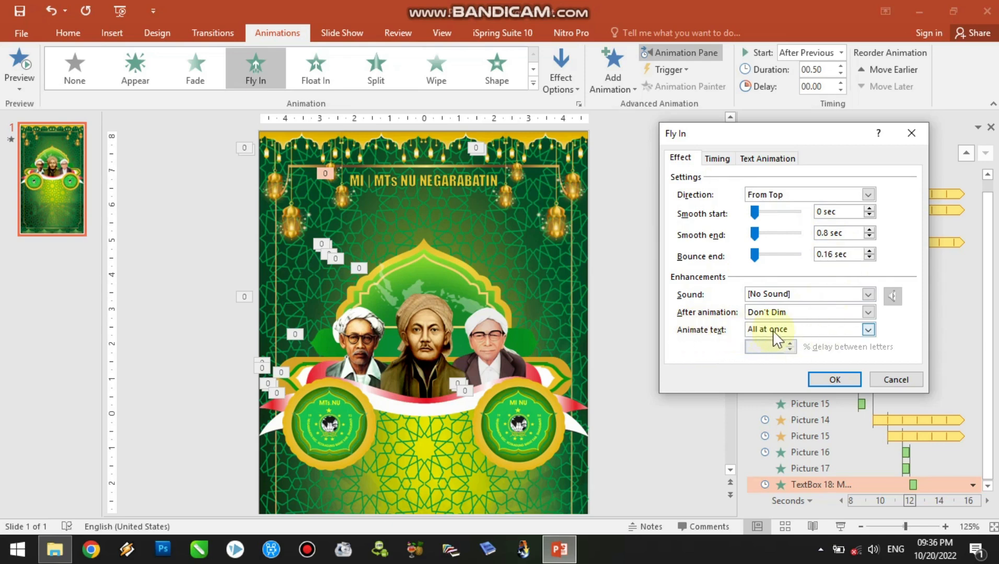
{"action": "left_click", "coordinate": [868, 330]}
{"action": "left_click", "coordinate": [763, 360]}
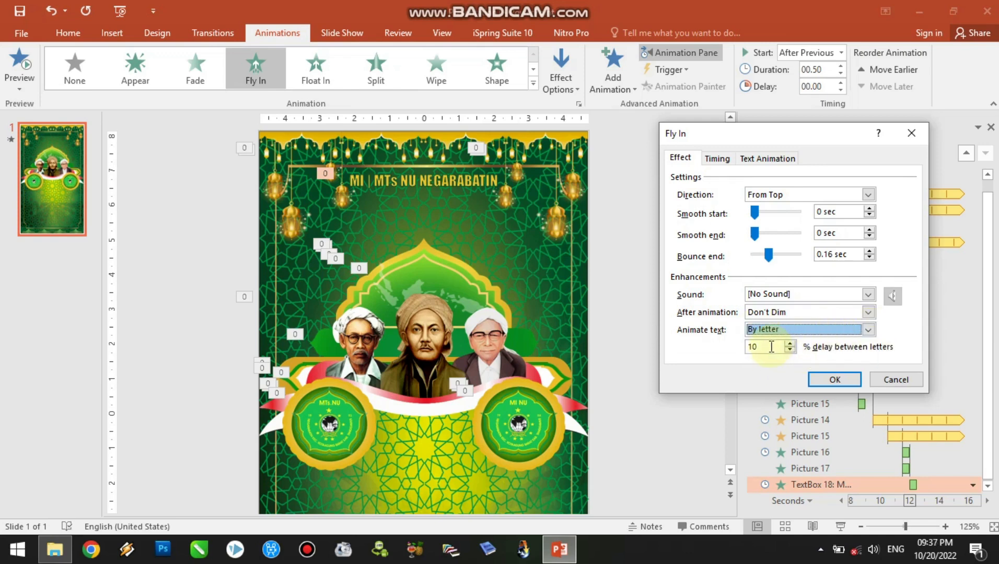
Step: Set the duration of the heading's Fly In animation to 1 second (Fast) and apply the effect options
{"action": "left_click", "coordinate": [725, 156]}
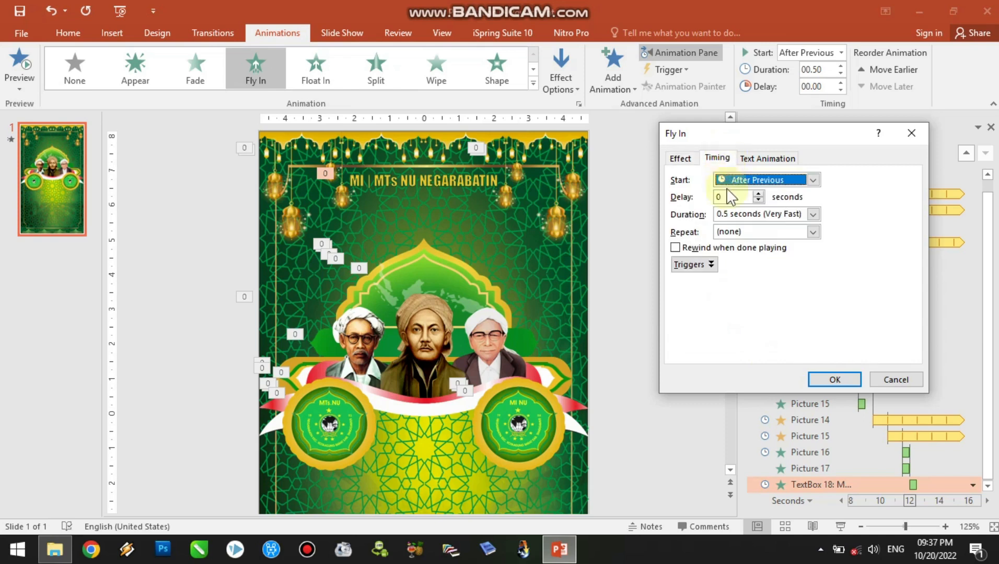
{"action": "left_click", "coordinate": [813, 215]}
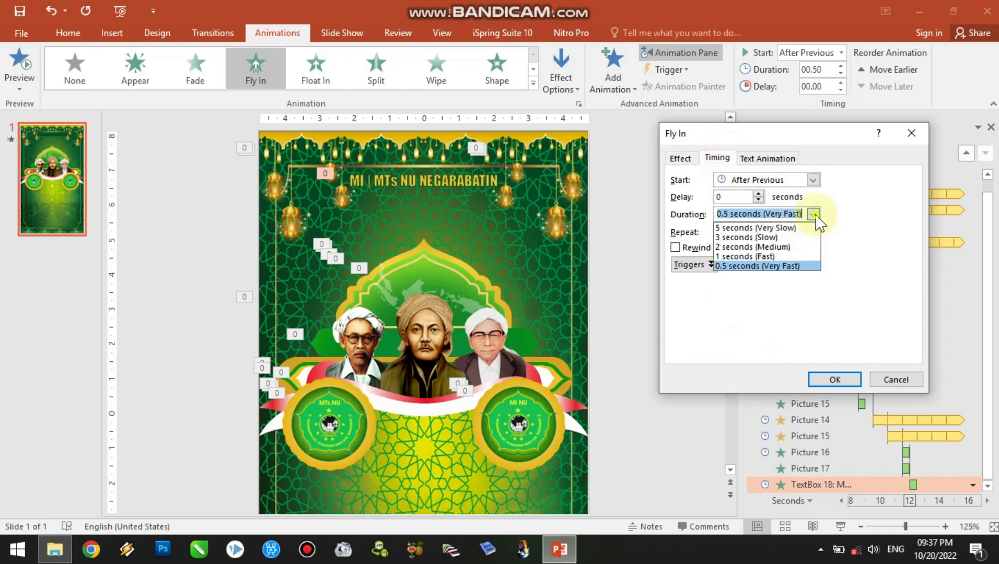
{"action": "left_click", "coordinate": [776, 255]}
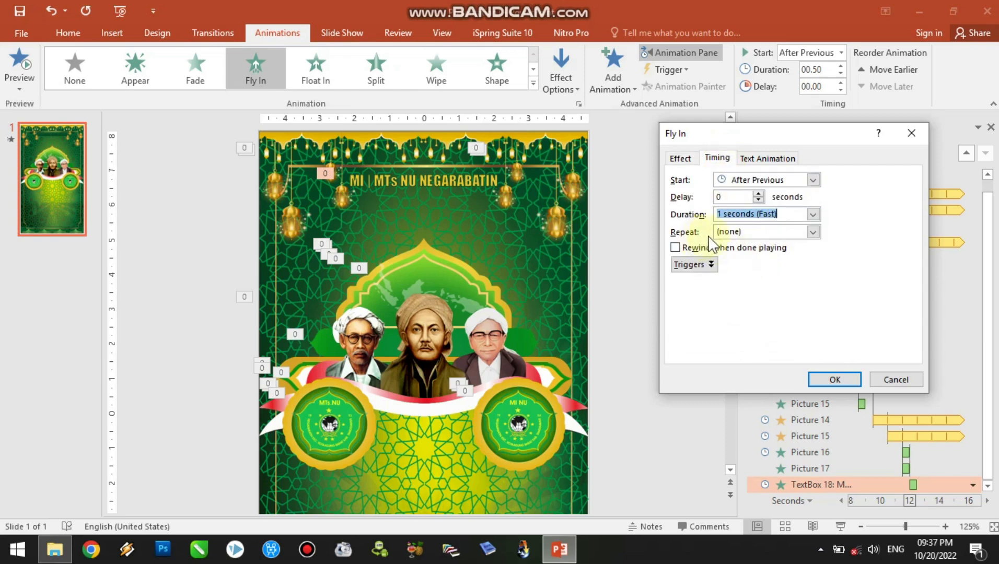
{"action": "left_click", "coordinate": [774, 161]}
{"action": "left_click", "coordinate": [716, 159]}
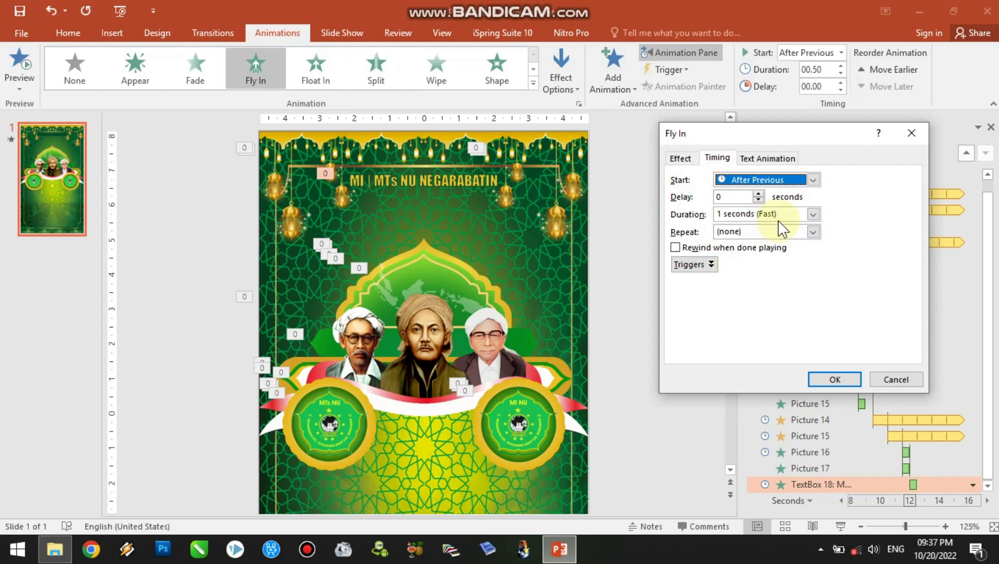
{"action": "left_click", "coordinate": [833, 379]}
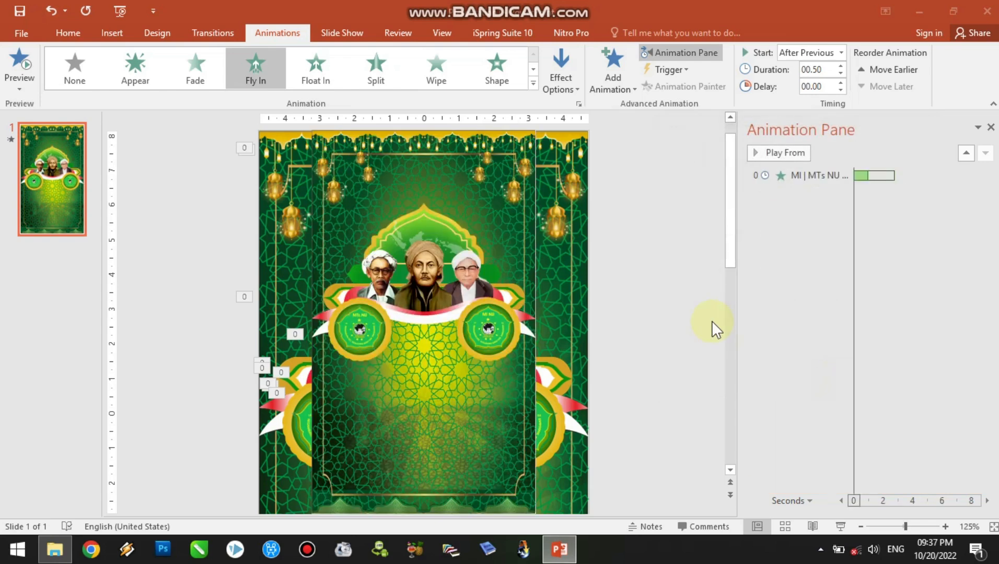
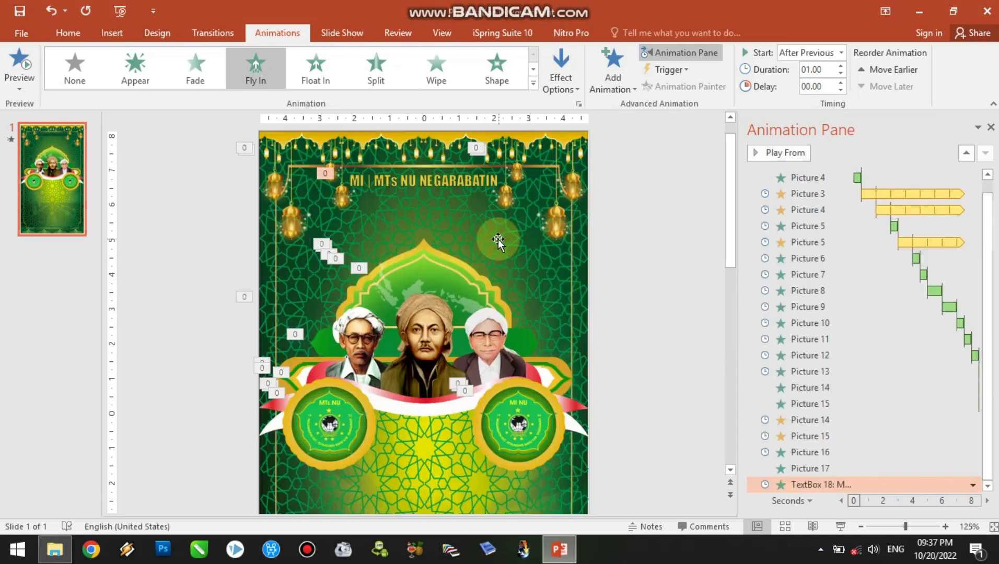
{"action": "left_click", "coordinate": [438, 194]}
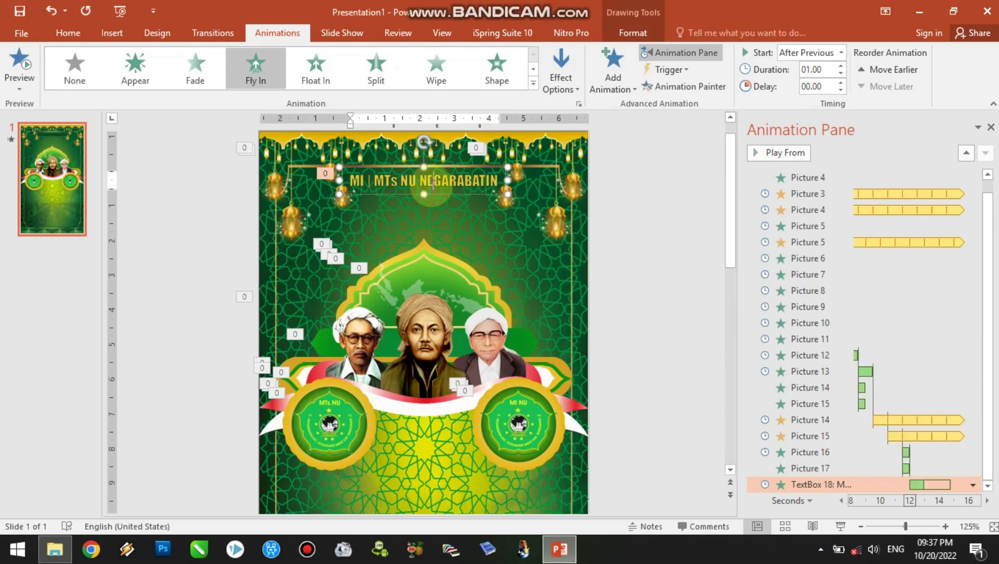
{"action": "left_click", "coordinate": [656, 210]}
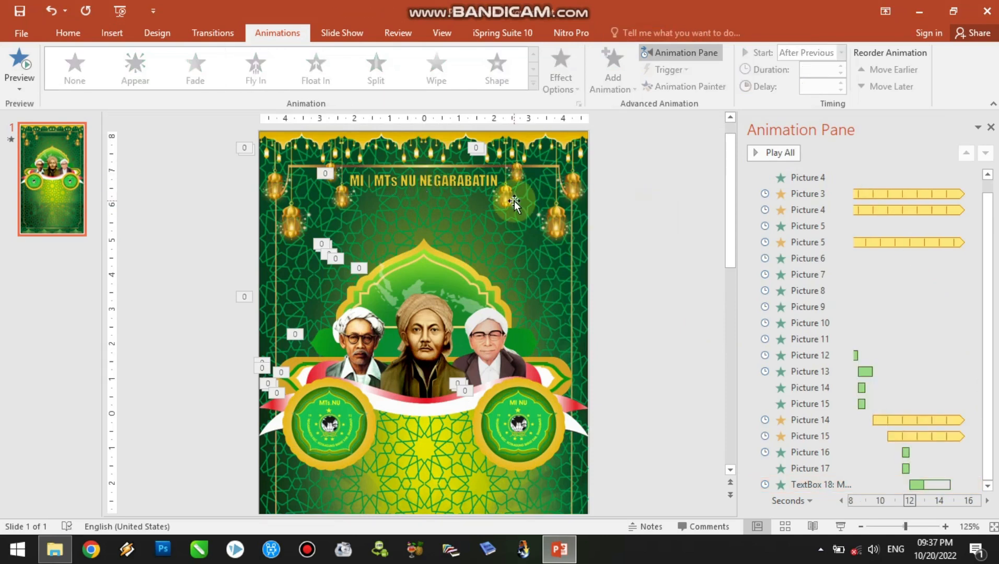
{"action": "left_click", "coordinate": [111, 32]}
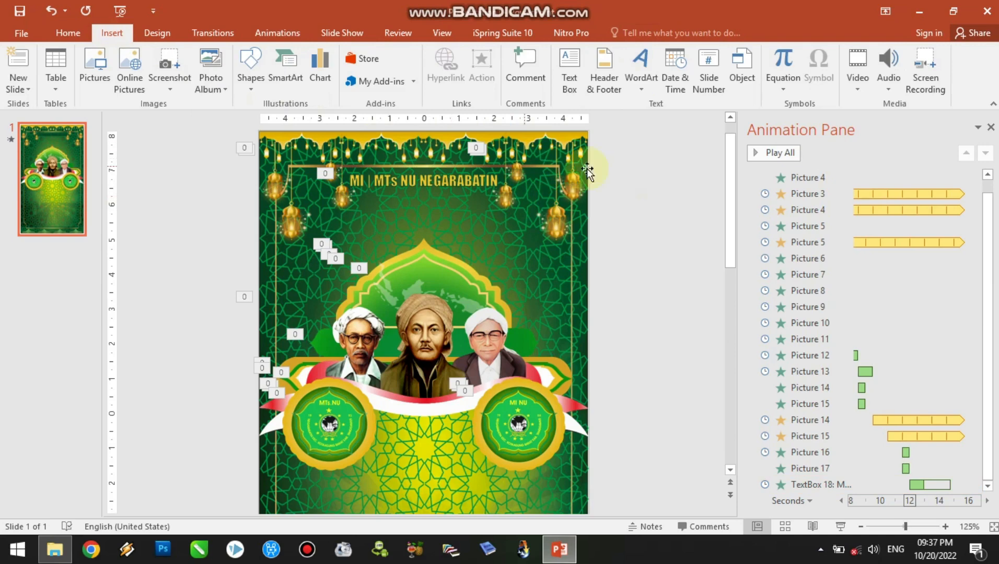
{"action": "left_click", "coordinate": [569, 68]}
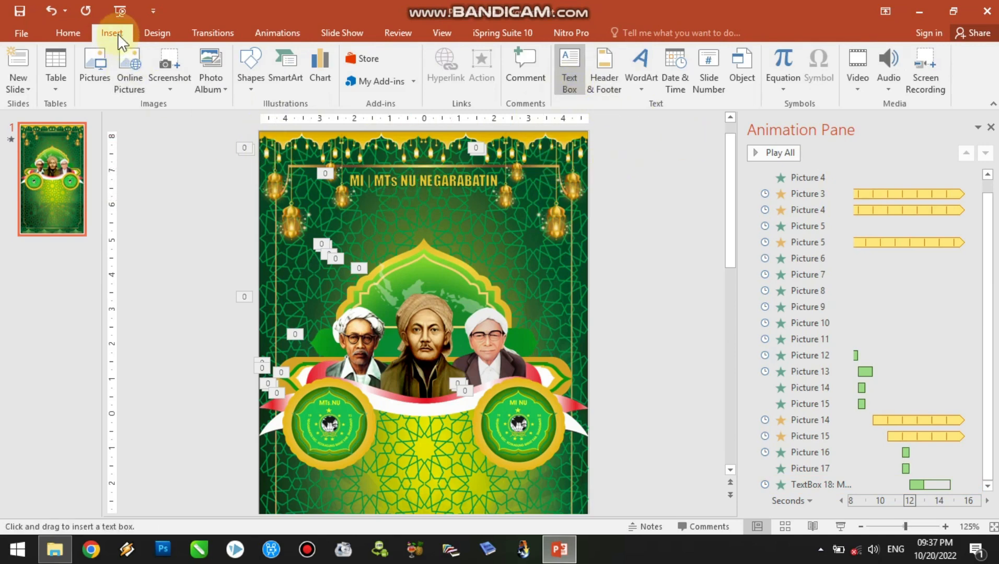
{"action": "left_click", "coordinate": [405, 189]}
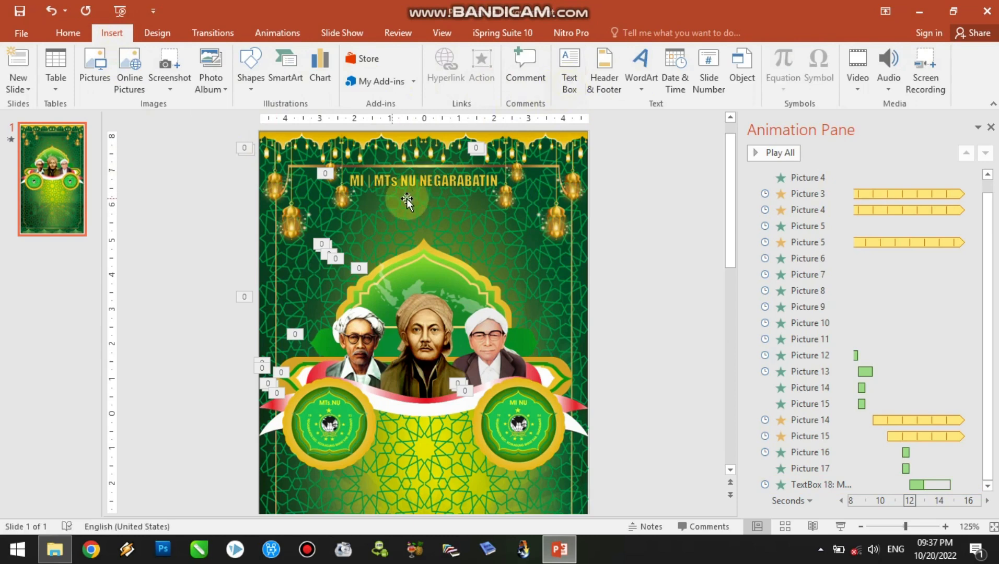
{"action": "left_click", "coordinate": [415, 204]}
{"action": "key", "text": "Escape"}
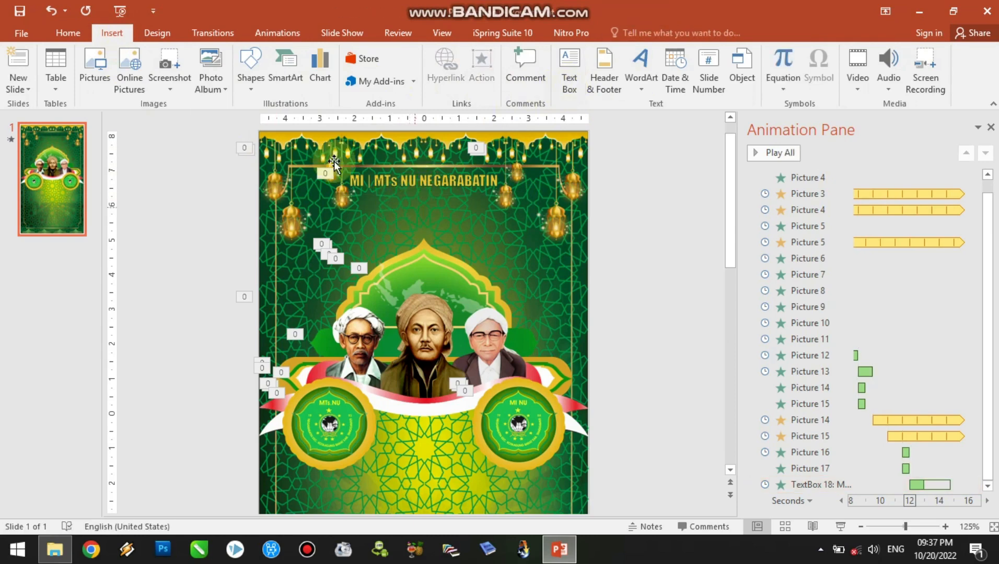
Step: Add a text box reading "CINTA ILMU, BERBUDI LUHUR, UNGGUL DALAM PRESTASI" and move it directly below the gold heading
{"action": "left_click", "coordinate": [567, 71]}
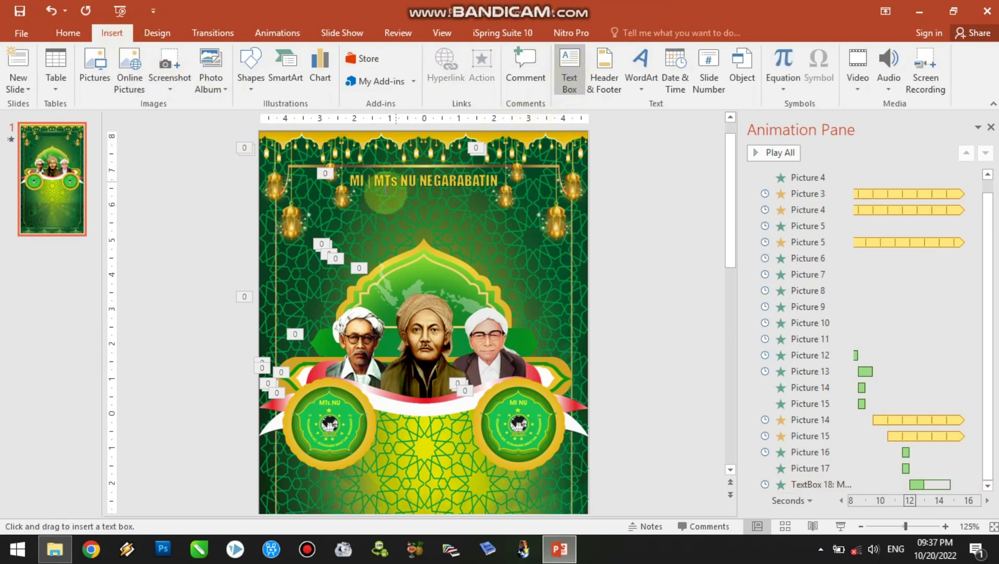
{"action": "left_click", "coordinate": [397, 211]}
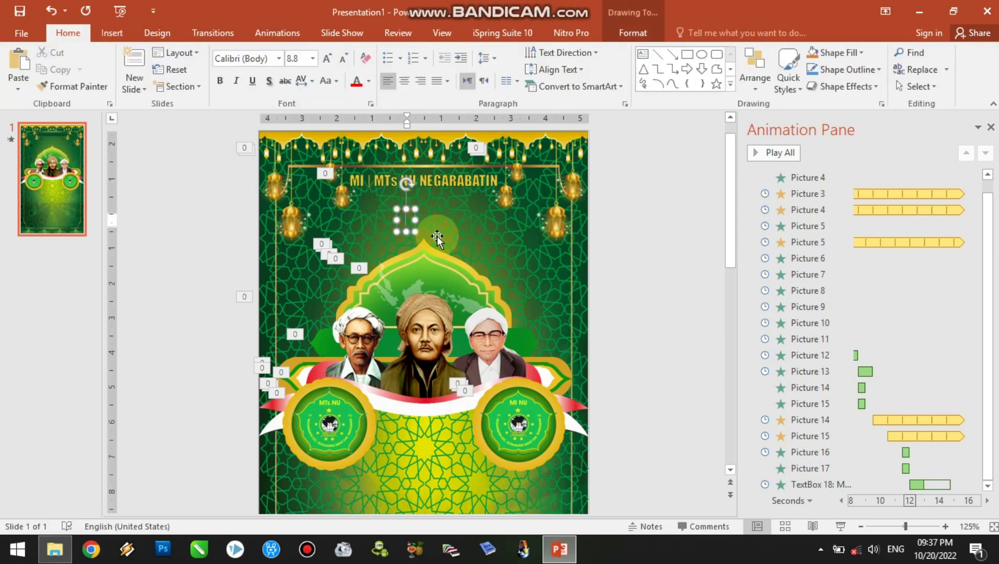
{"action": "type", "text": "CIN"}
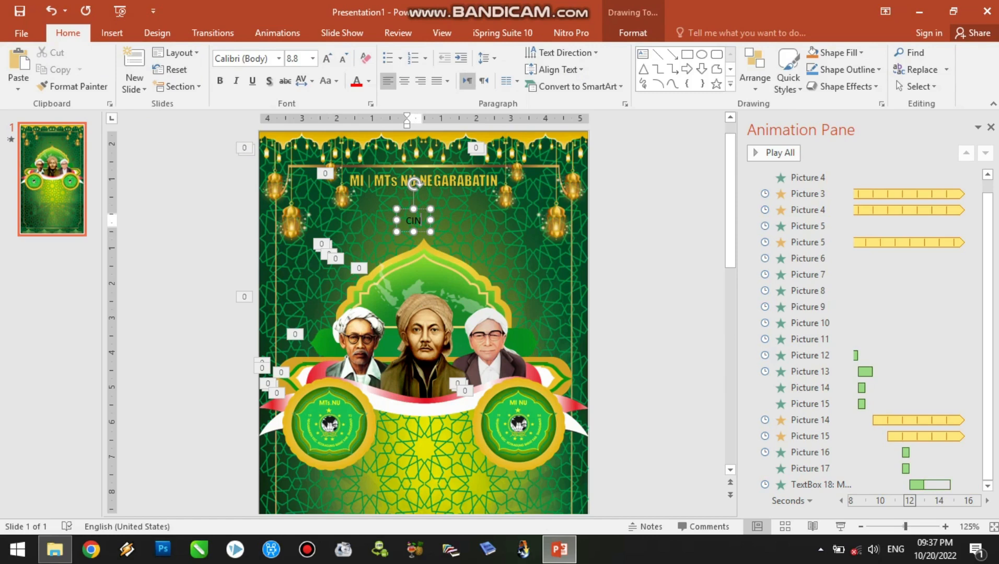
{"action": "type", "text": "TA ILMU"}
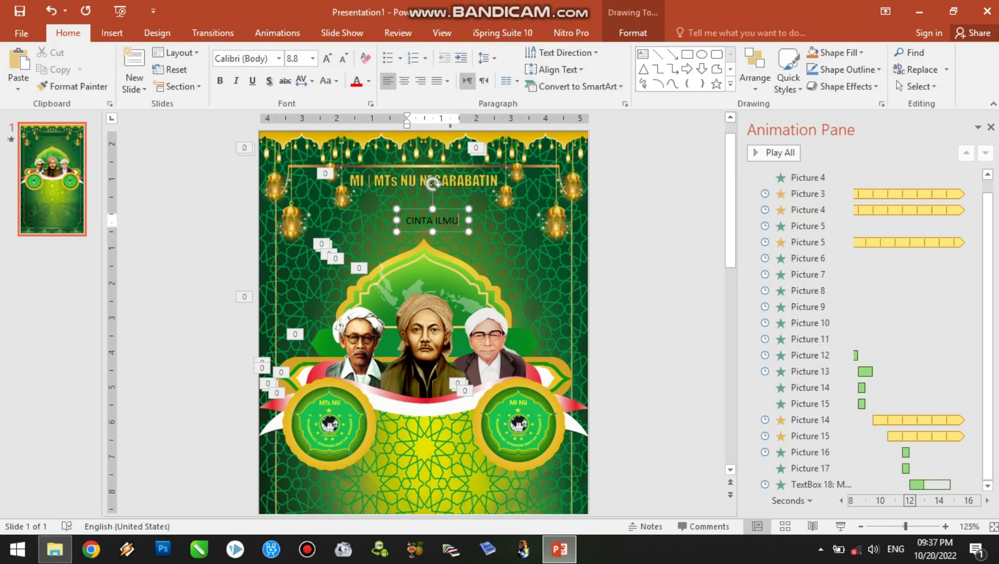
{"action": "type", "text": ", BERBUDI"}
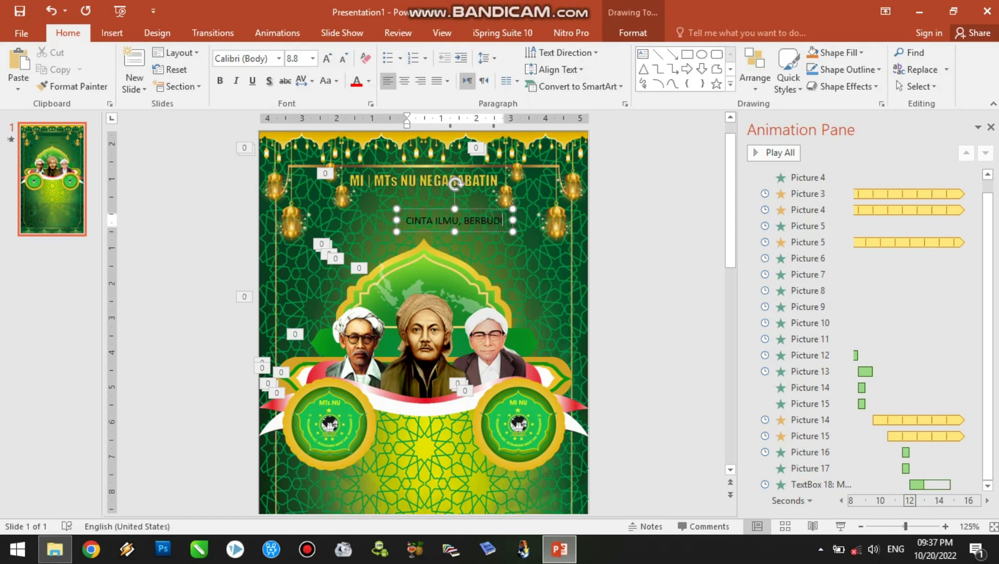
{"action": "type", "text": " LUHUR, UNGGUL DALAM PRESTASI"}
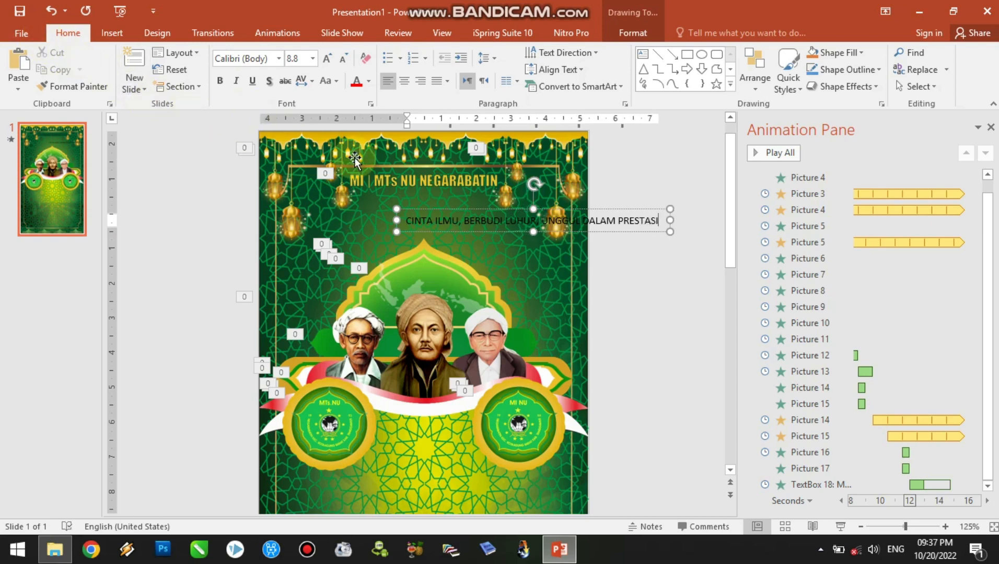
{"action": "left_click_drag", "start_coordinate": [405, 207], "coordinate": [330, 187]}
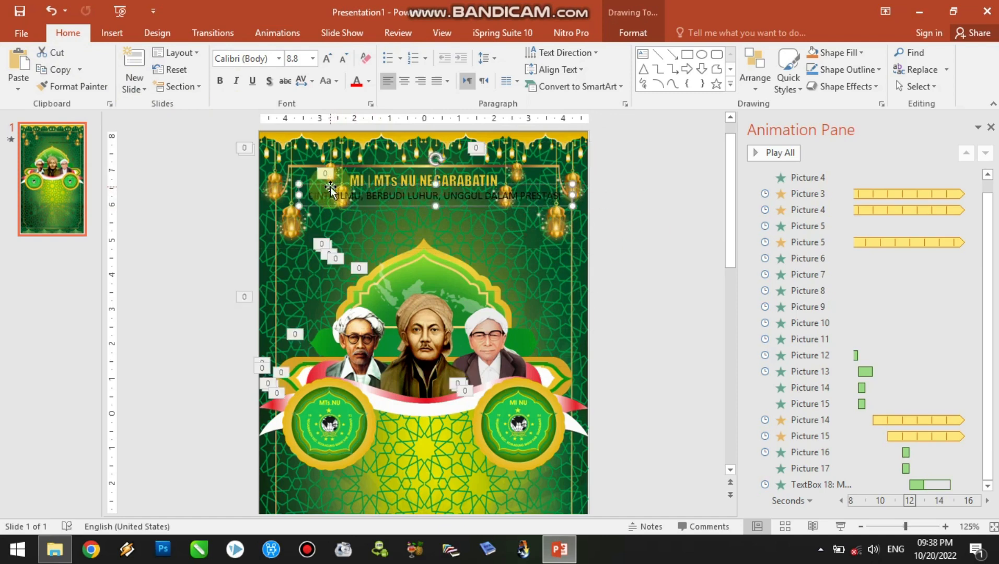
Step: Try the Impact font on the motto text box below the heading
{"action": "left_click", "coordinate": [263, 59]}
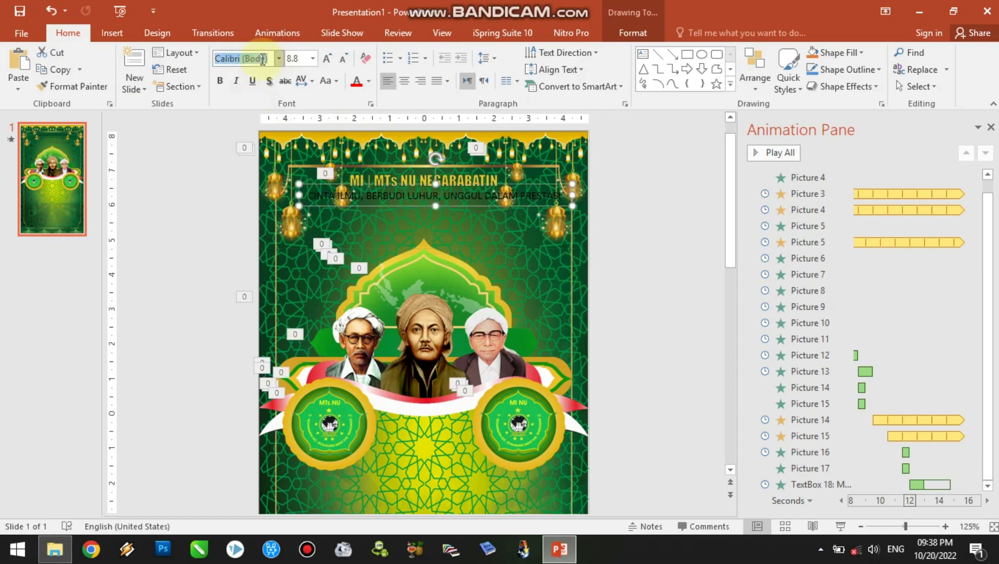
{"action": "type", "text": "Impact"}
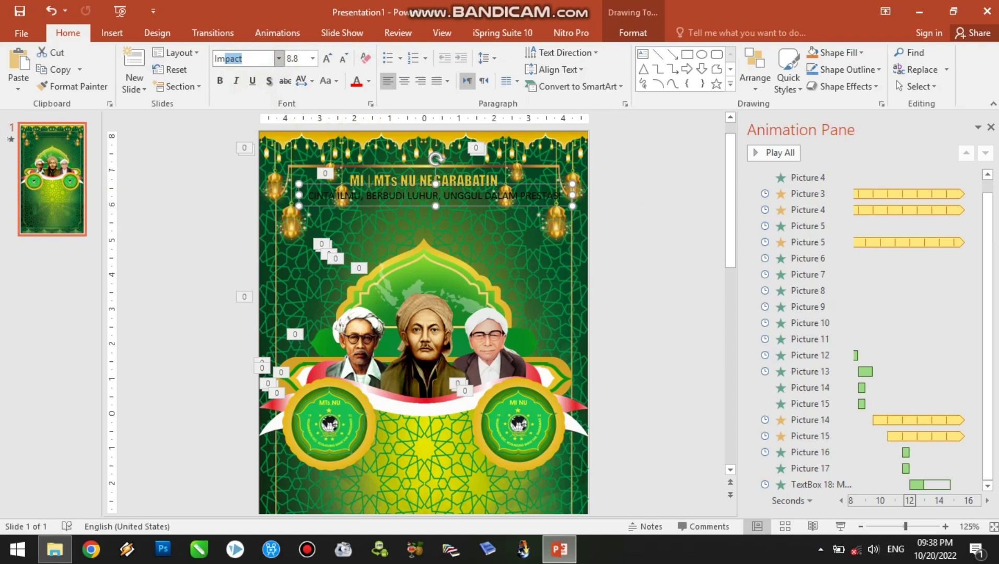
{"action": "key", "text": "Return"}
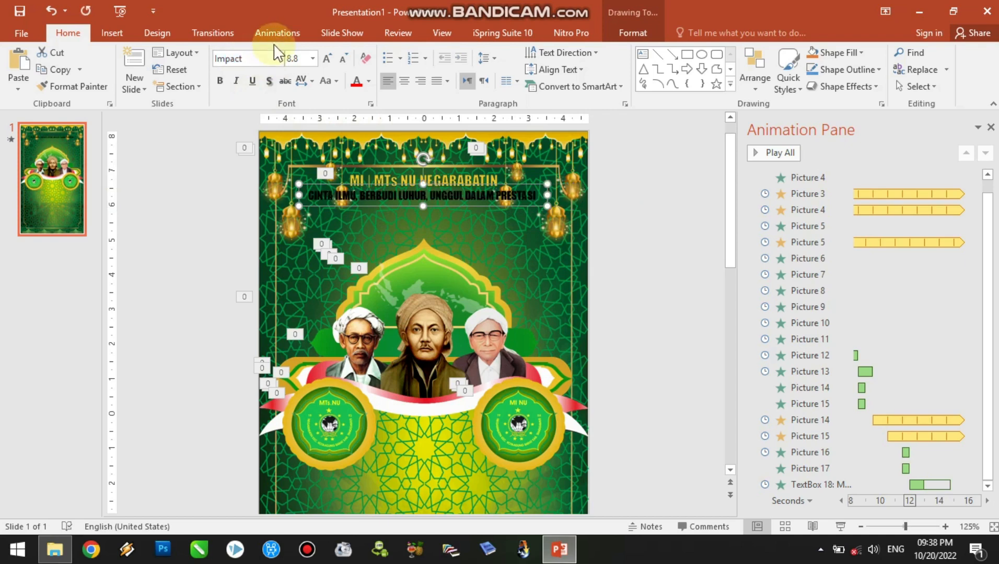
Step: Set the motto text's font to Calibri Light (Headings) and make it bold
{"action": "left_click", "coordinate": [263, 59]}
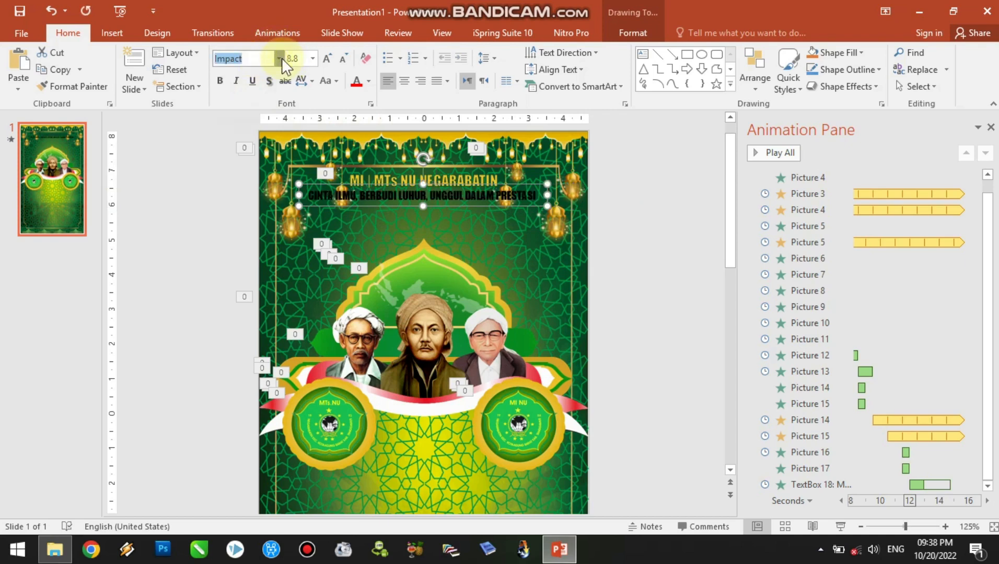
{"action": "left_click", "coordinate": [279, 58]}
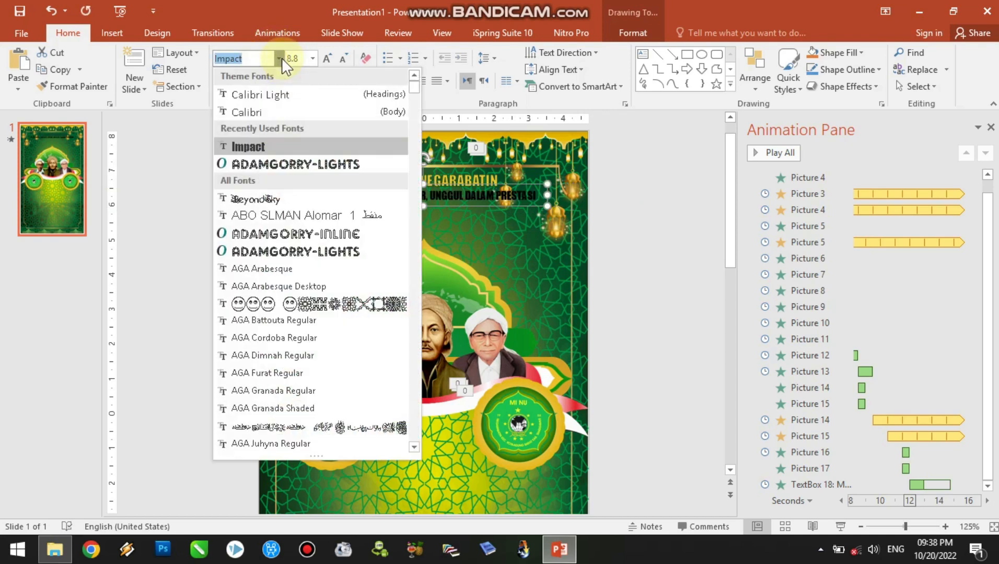
{"action": "left_click", "coordinate": [268, 95]}
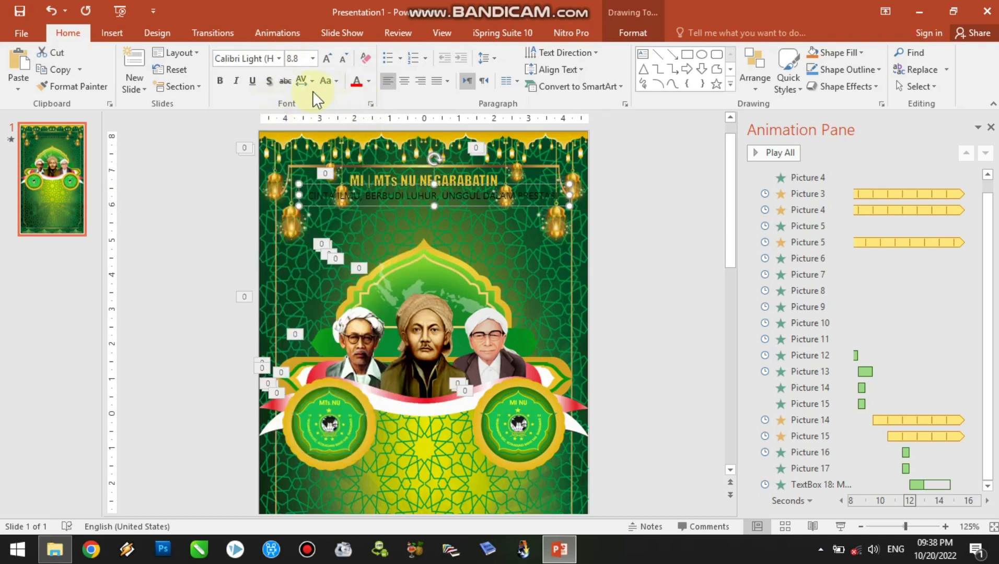
{"action": "left_click", "coordinate": [220, 81]}
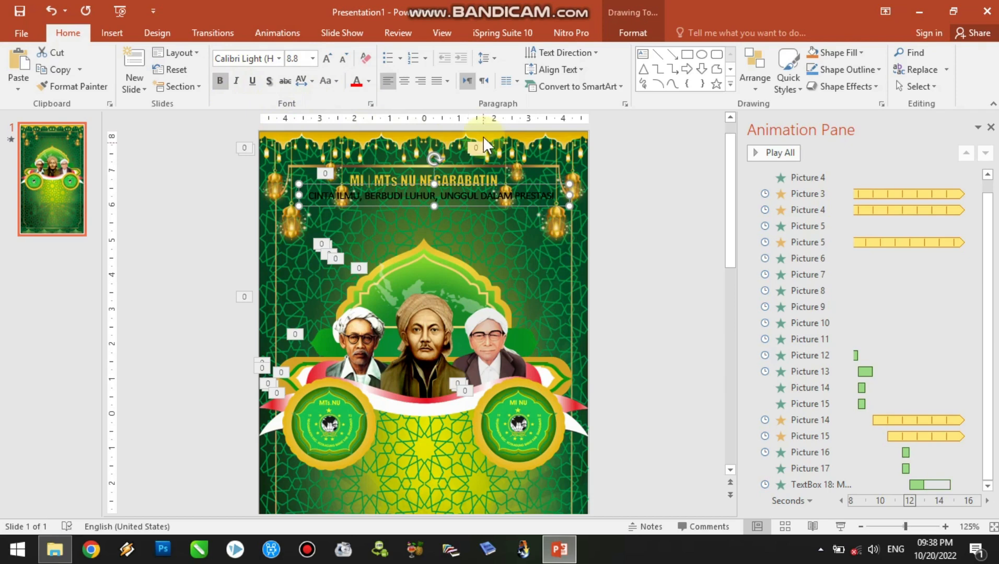
Step: Fill the motto text with white from the theme colours
{"action": "left_click", "coordinate": [633, 33]}
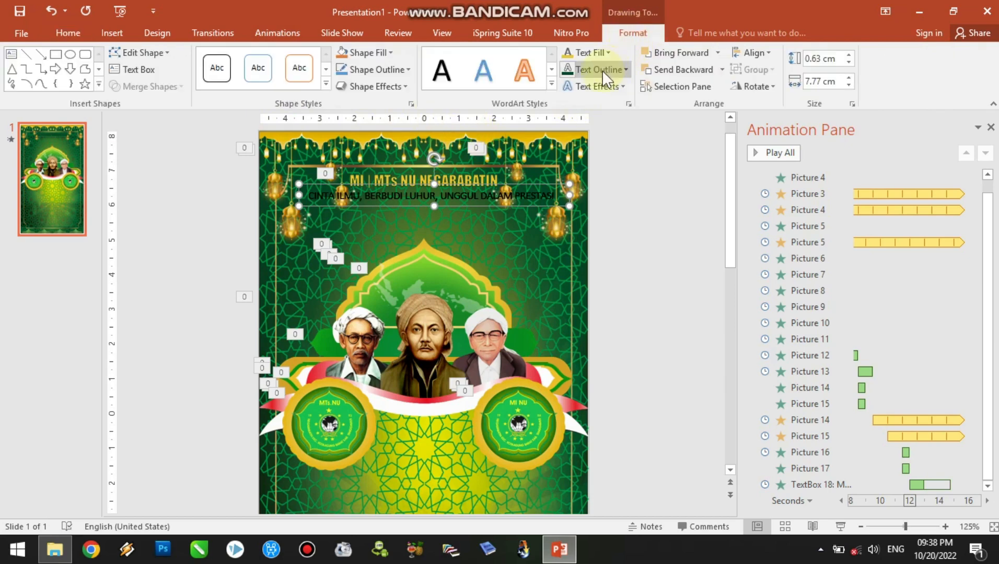
{"action": "left_click", "coordinate": [603, 55]}
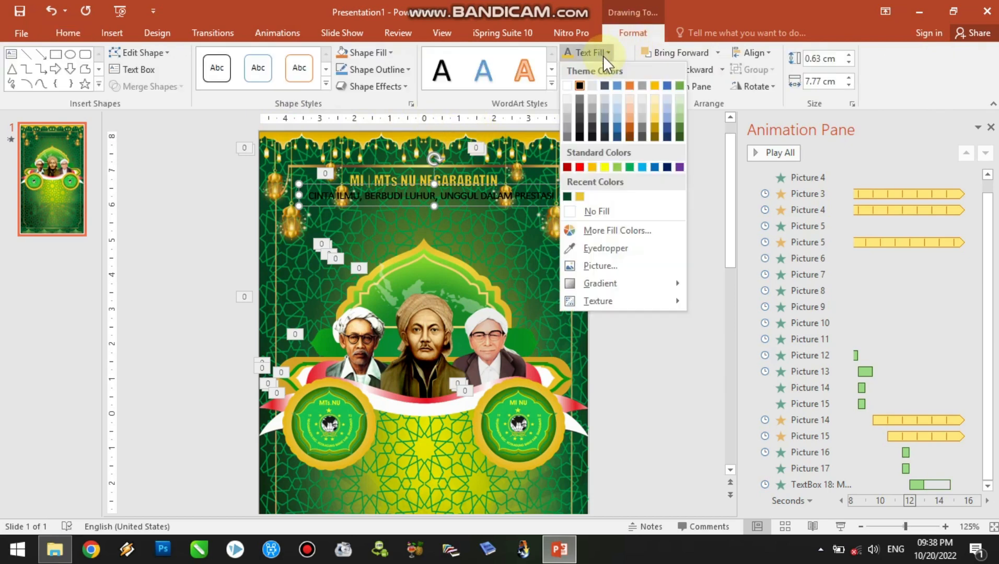
{"action": "left_click", "coordinate": [570, 85]}
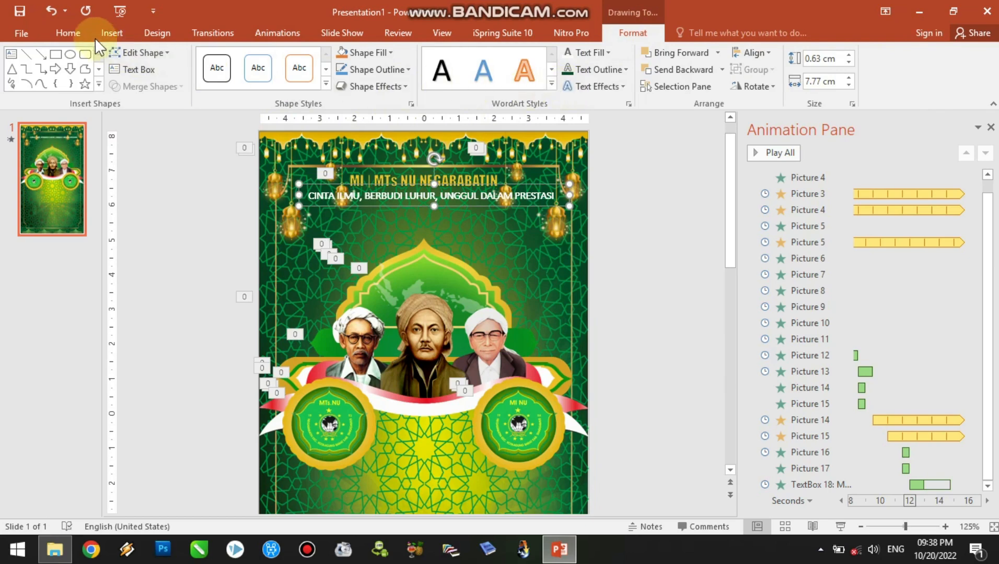
Step: Try font size 5 on the white motto text
{"action": "left_click", "coordinate": [69, 32]}
{"action": "left_click", "coordinate": [292, 59]}
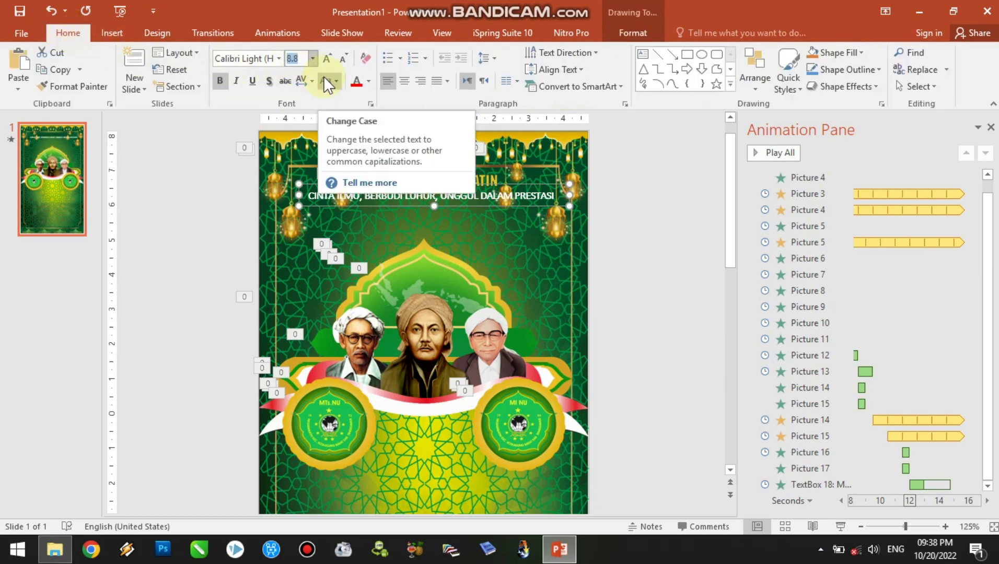
{"action": "type", "text": "5"}
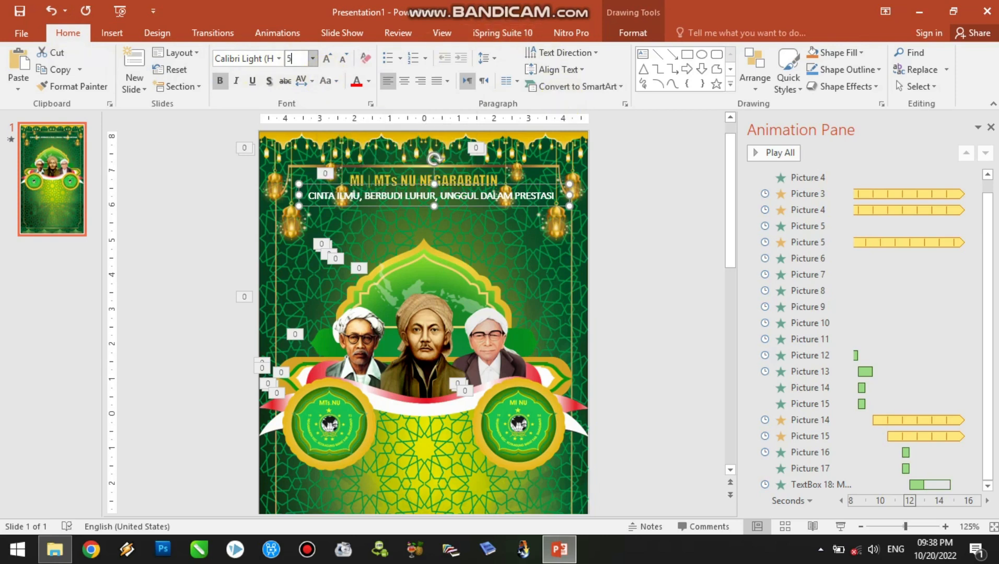
{"action": "key", "text": "Return"}
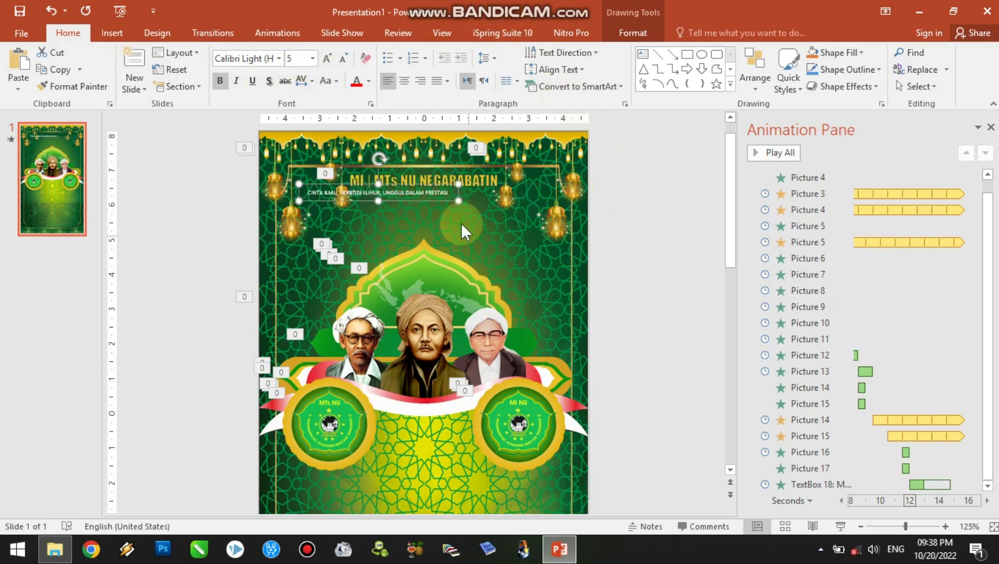
Step: Set the motto's font size to 6 and centre its text box horizontally under the gold heading
{"action": "left_click", "coordinate": [296, 58]}
{"action": "type", "text": "6"}
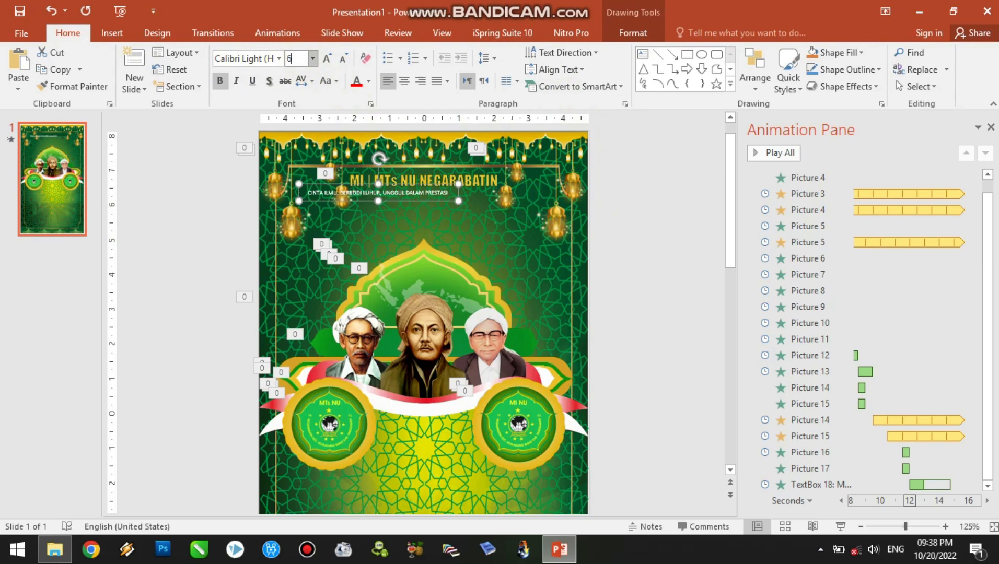
{"action": "key", "text": "Return"}
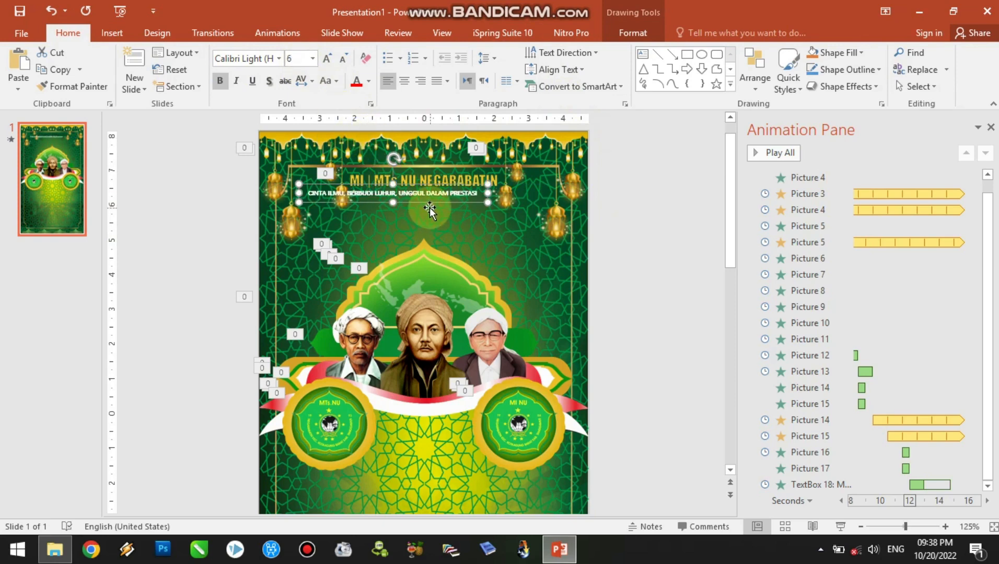
{"action": "left_click_drag", "start_coordinate": [427, 207], "coordinate": [460, 205]}
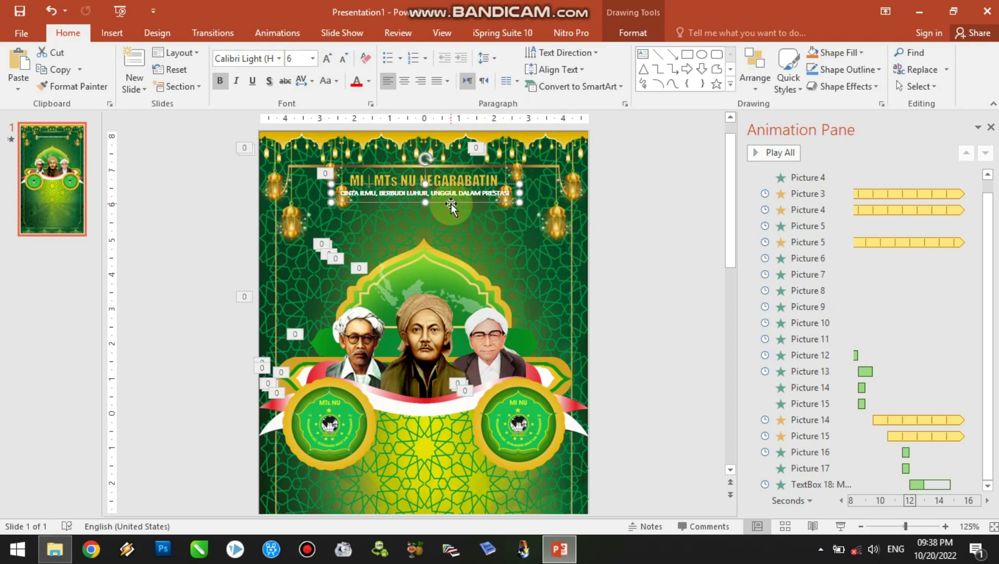
Step: Apply a Float In entrance with downward direction to the motto text and start it after the previous animation
{"action": "left_click", "coordinate": [271, 29]}
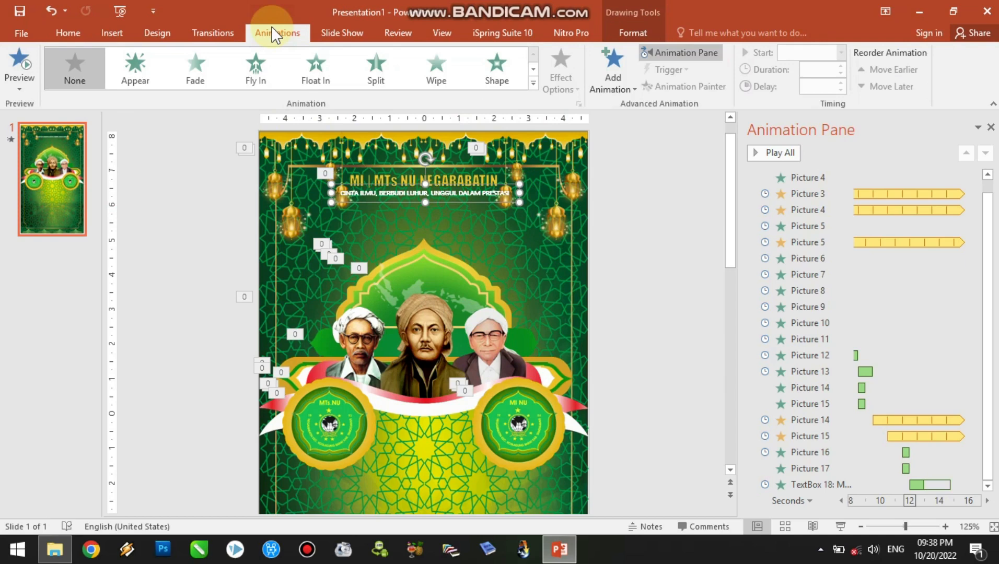
{"action": "left_click", "coordinate": [316, 68]}
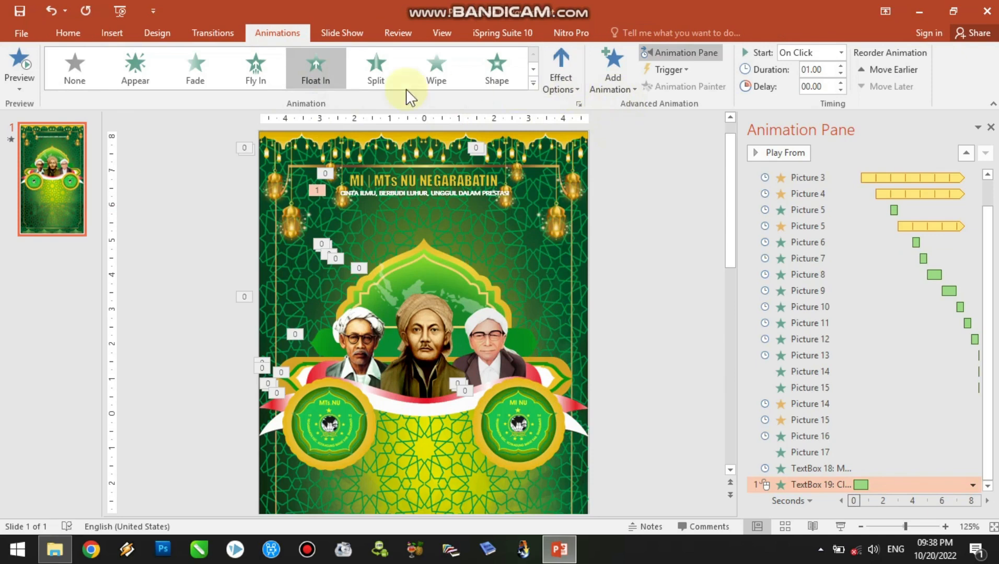
{"action": "left_click", "coordinate": [562, 90]}
{"action": "left_click", "coordinate": [587, 167]}
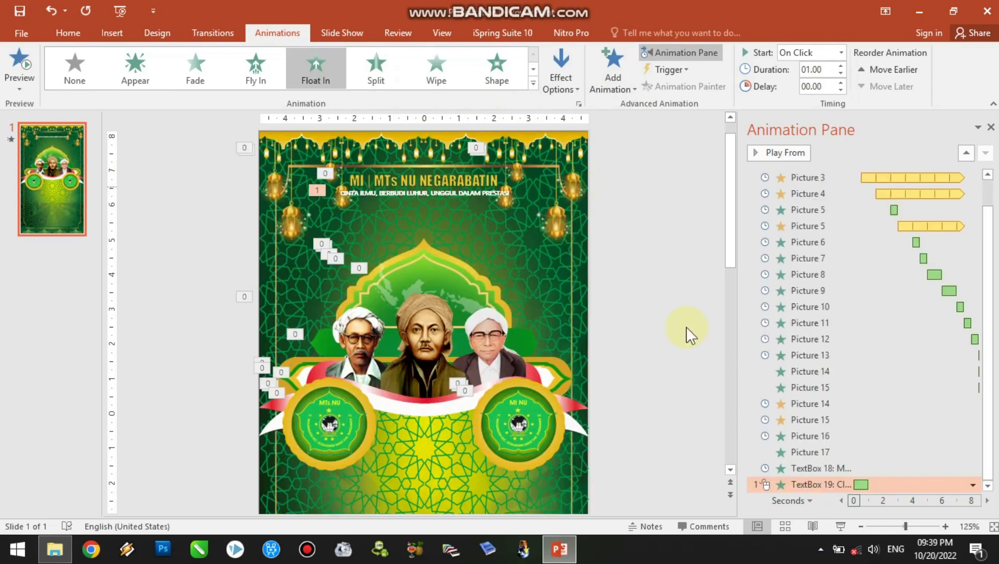
{"action": "left_click", "coordinate": [973, 484]}
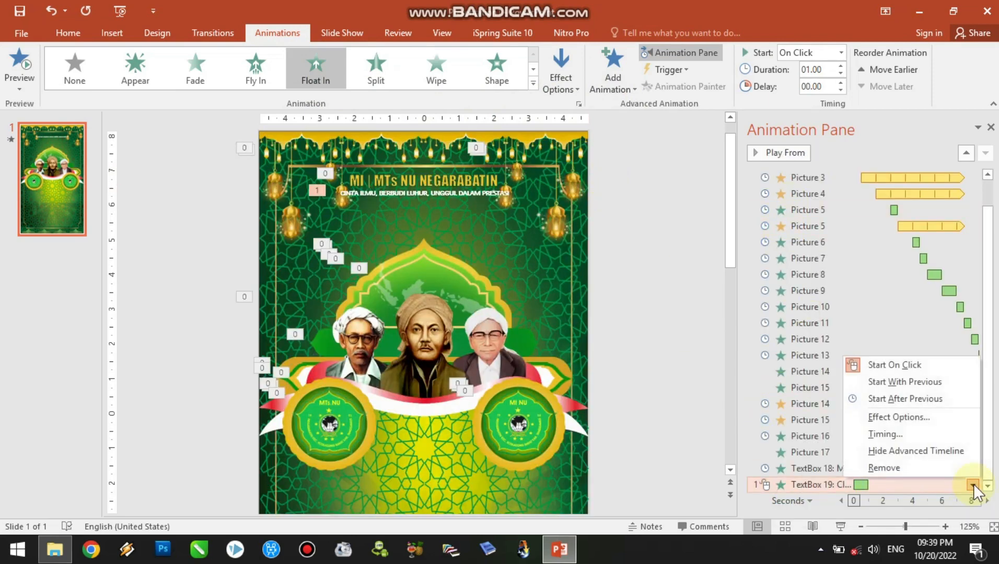
{"action": "left_click", "coordinate": [916, 398]}
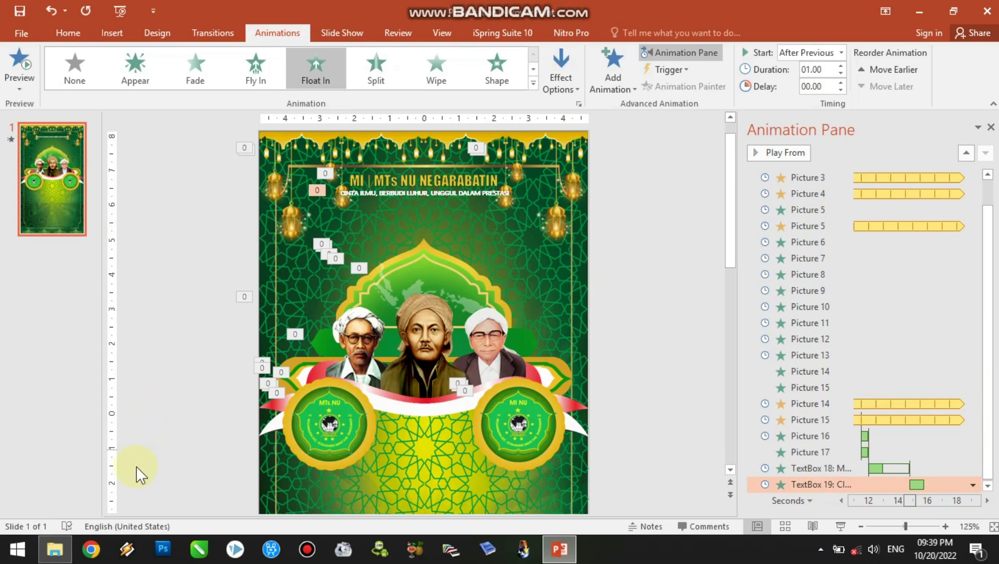
Step: Add a centre-aligned text box reading "Mengucapkan" and place it centrally between the motto line and the green dome
{"action": "left_click", "coordinate": [107, 32]}
{"action": "left_click", "coordinate": [569, 71]}
{"action": "left_click", "coordinate": [412, 219]}
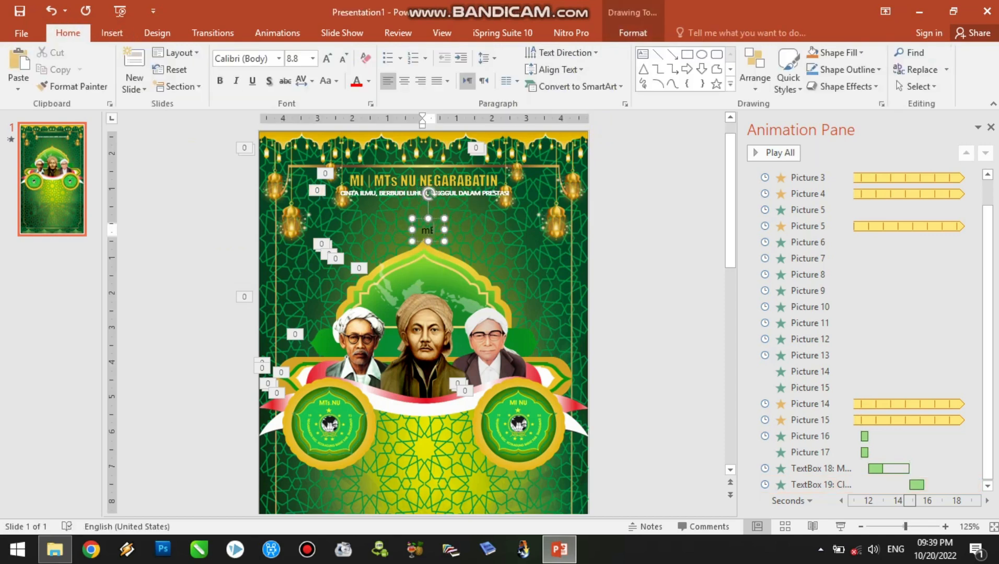
{"action": "type", "text": "M"}
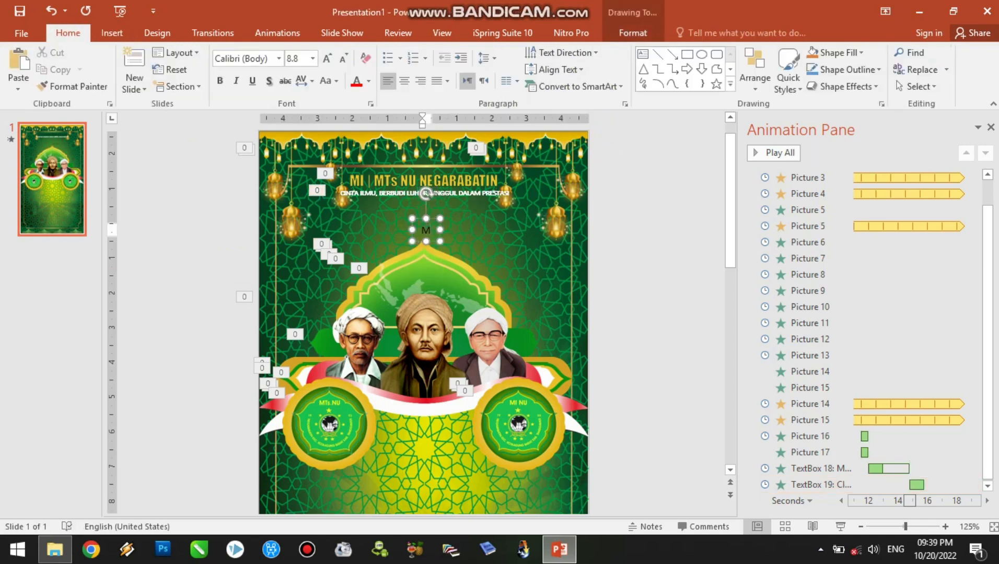
{"action": "type", "text": "engucapkan"}
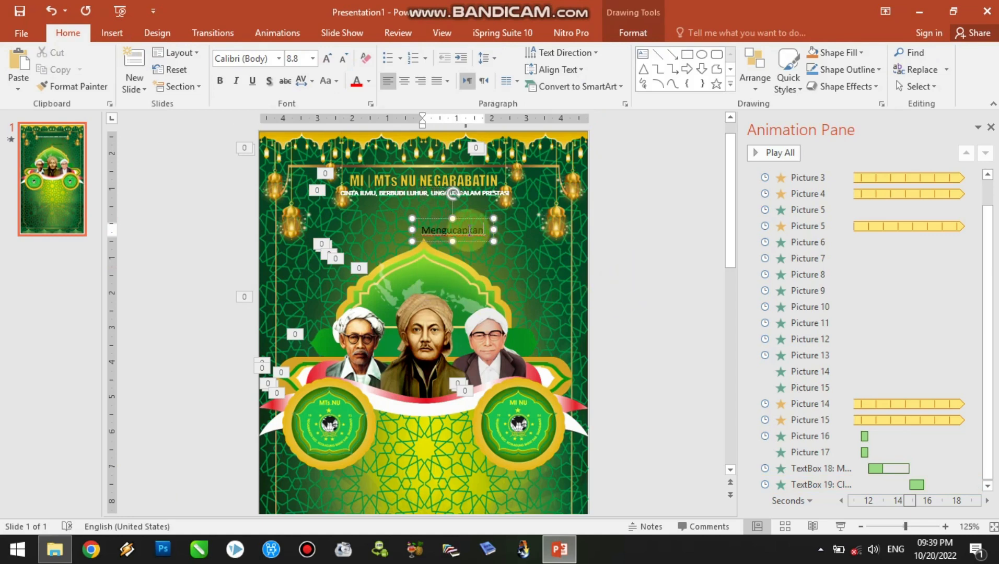
{"action": "left_click", "coordinate": [406, 81]}
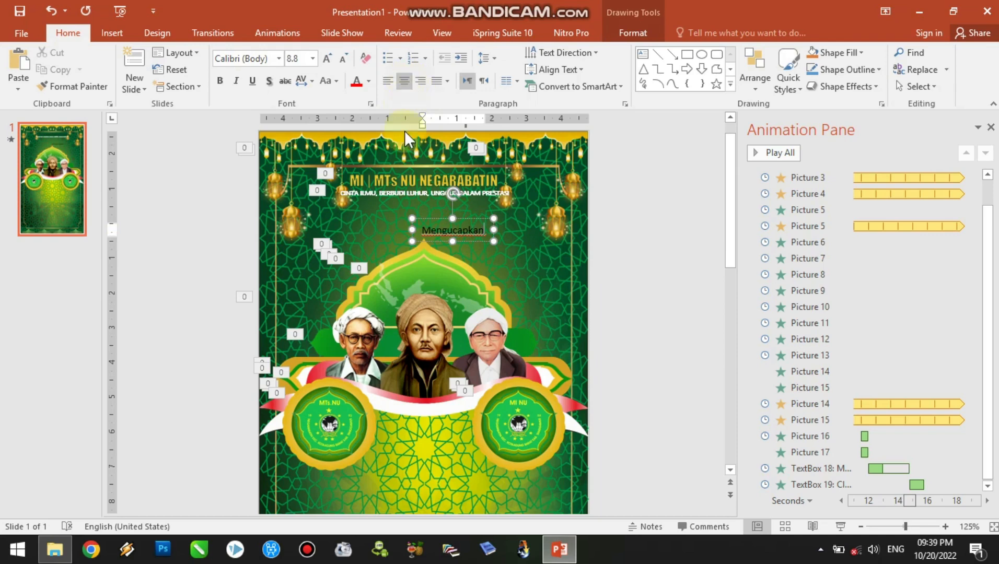
{"action": "left_click_drag", "start_coordinate": [446, 221], "coordinate": [417, 216]}
Step: Centre-align the motto text and shift its box slightly left to line up under the gold heading
{"action": "left_click", "coordinate": [424, 187]}
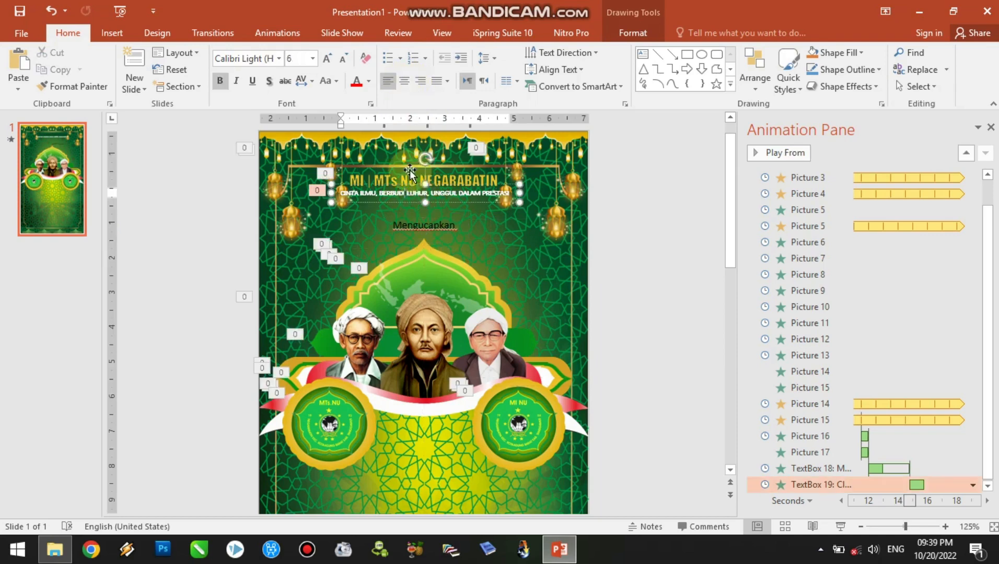
{"action": "left_click", "coordinate": [405, 76]}
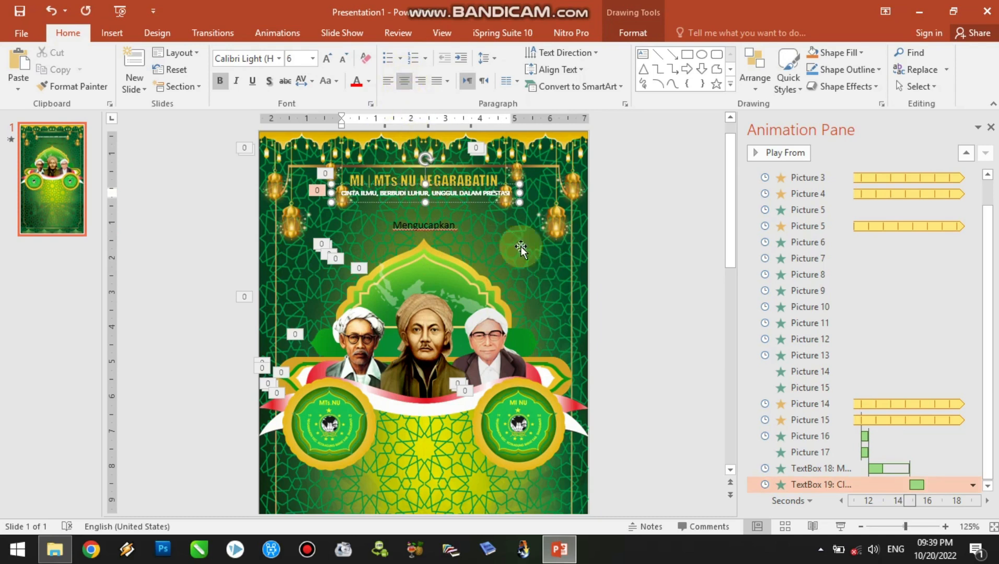
{"action": "left_click_drag", "start_coordinate": [490, 203], "coordinate": [492, 204]}
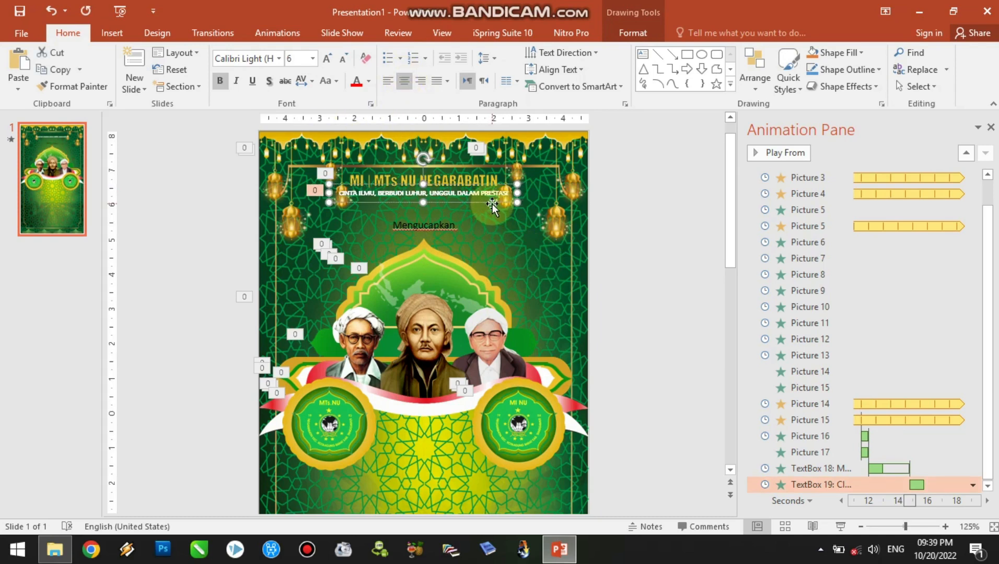
Step: Set the "Mengucapkan" text to the Broetown Signature font and make it bold
{"action": "left_click", "coordinate": [440, 234]}
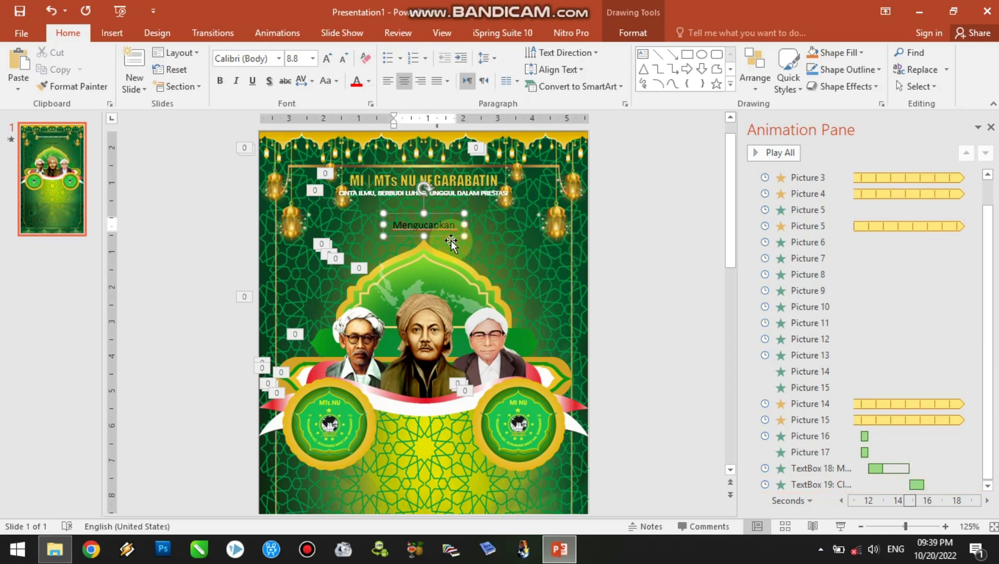
{"action": "key", "text": "ctrl+a"}
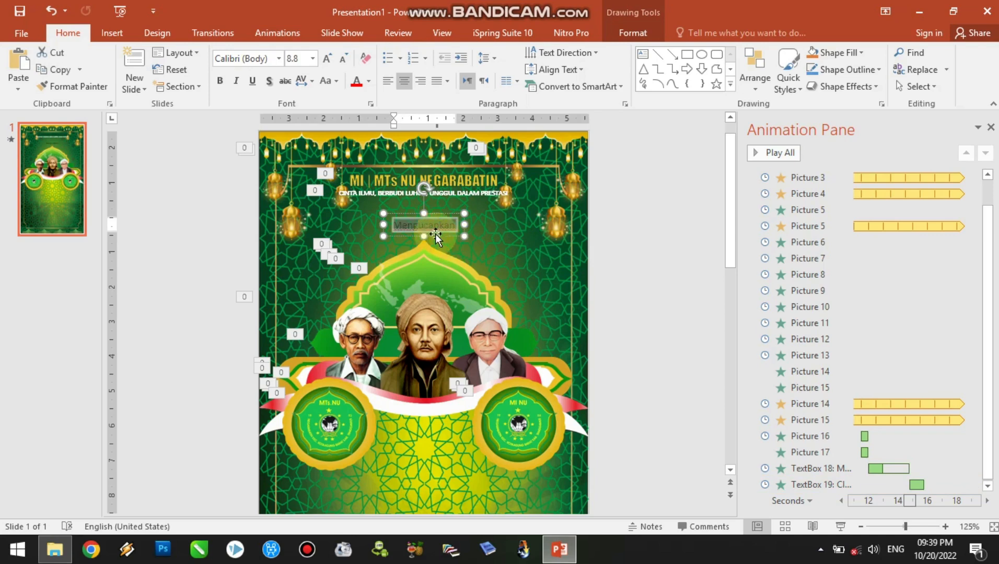
{"action": "left_click", "coordinate": [280, 59]}
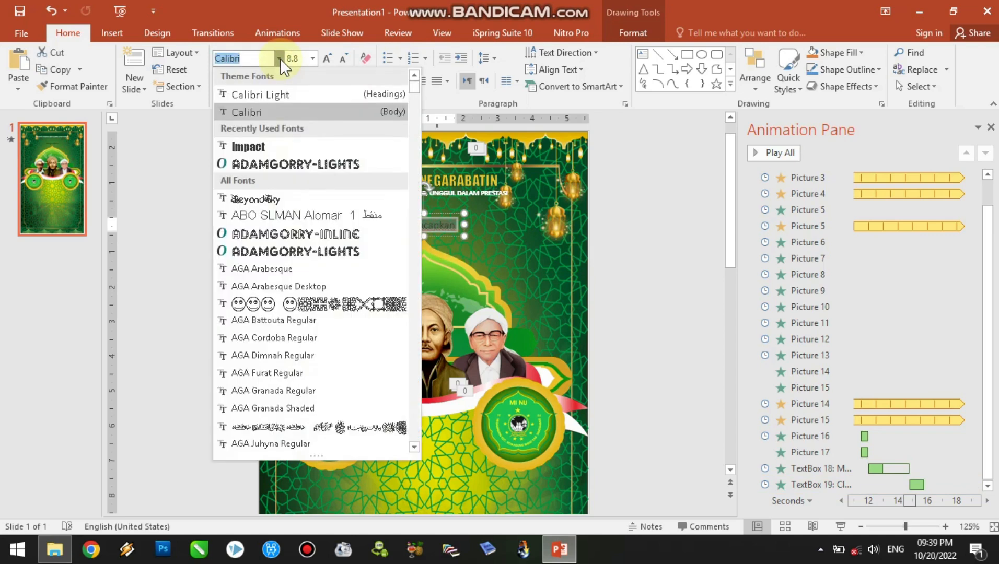
{"action": "left_click", "coordinate": [247, 58]}
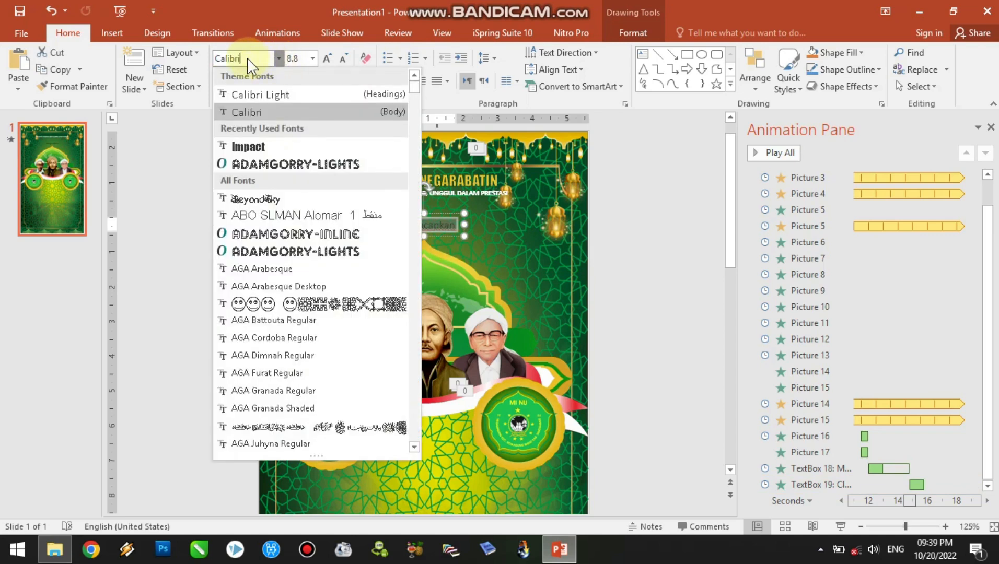
{"action": "type", "text": "Bro"}
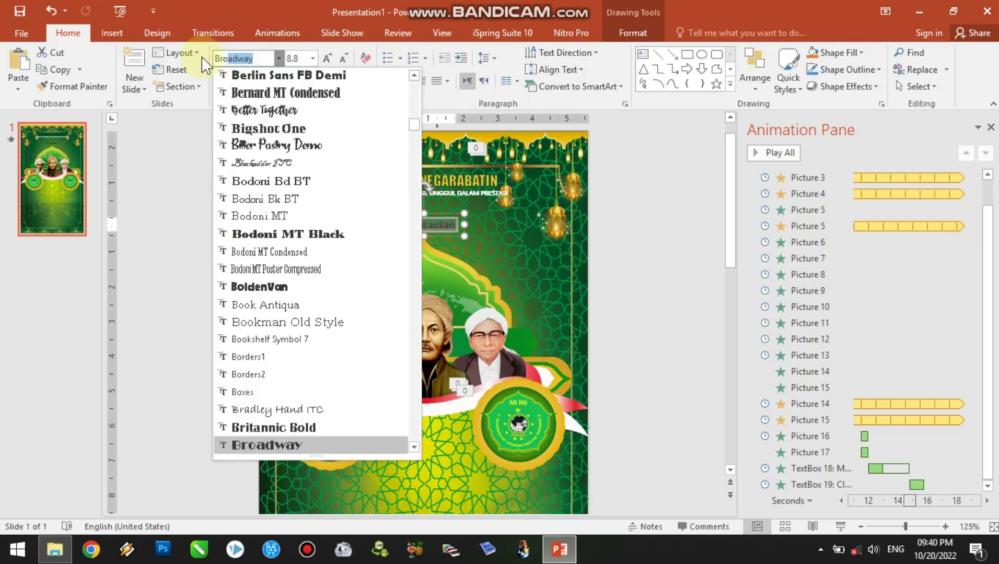
{"action": "type", "text": "etown Sign"}
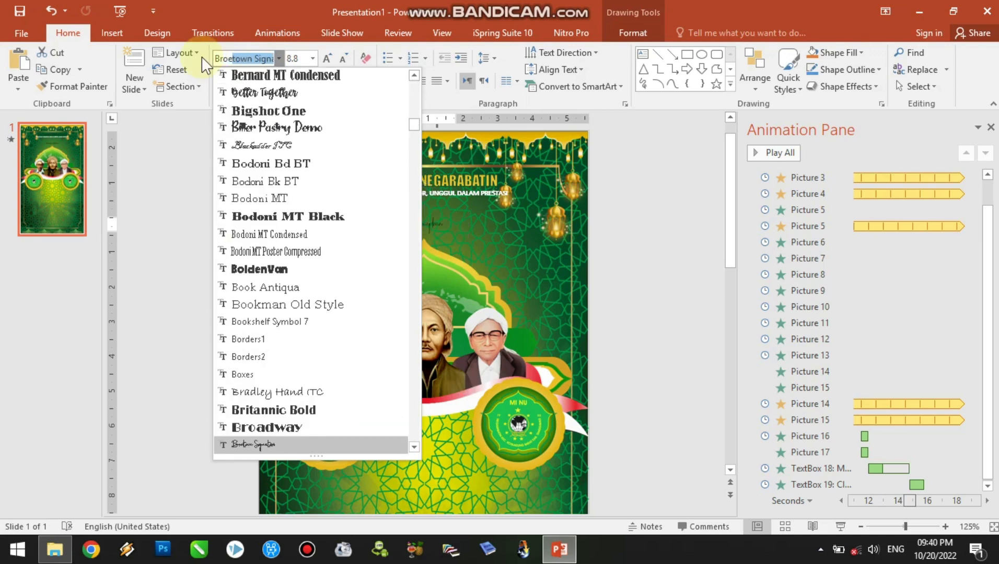
{"action": "key", "text": "Return"}
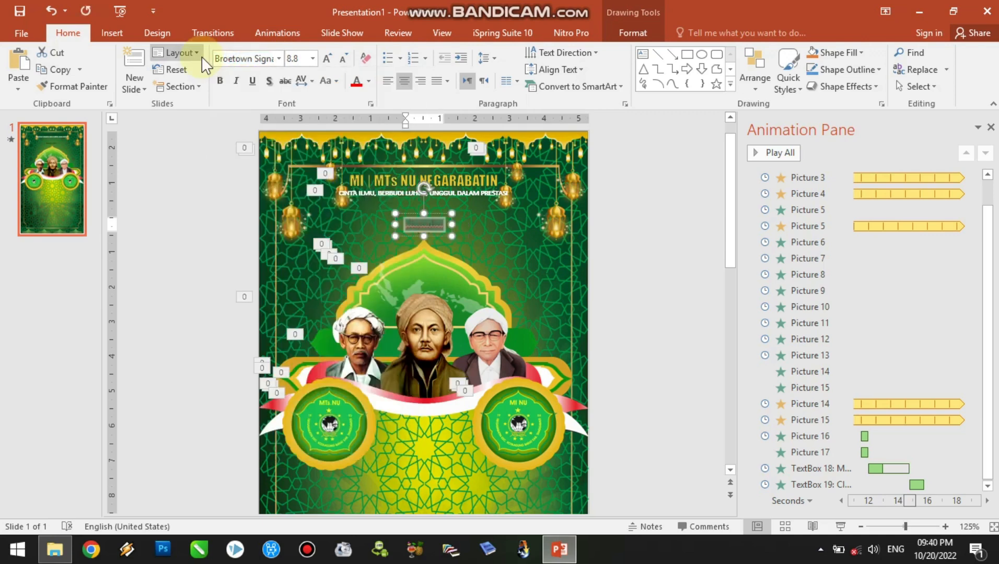
{"action": "left_click", "coordinate": [281, 57]}
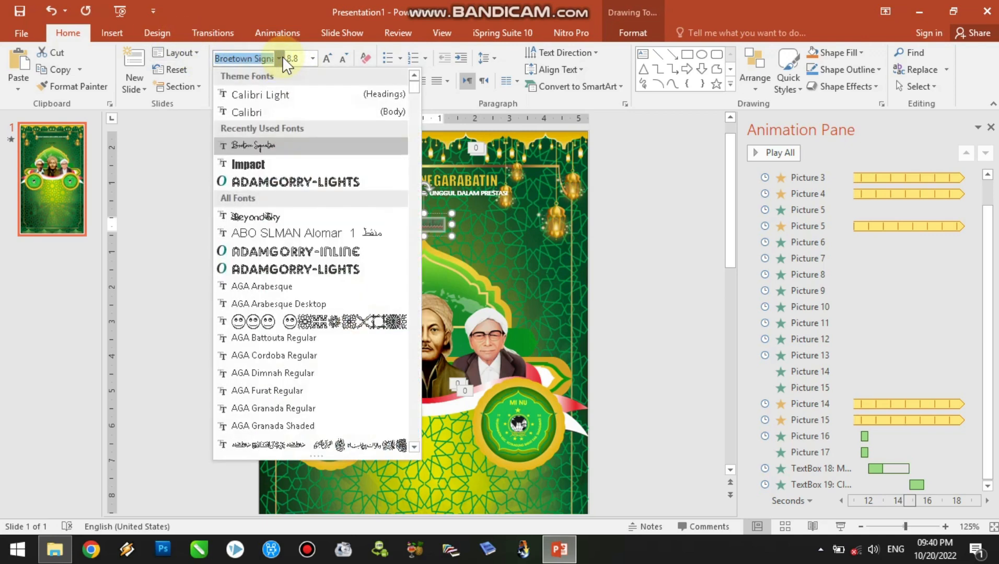
{"action": "left_click", "coordinate": [269, 150]}
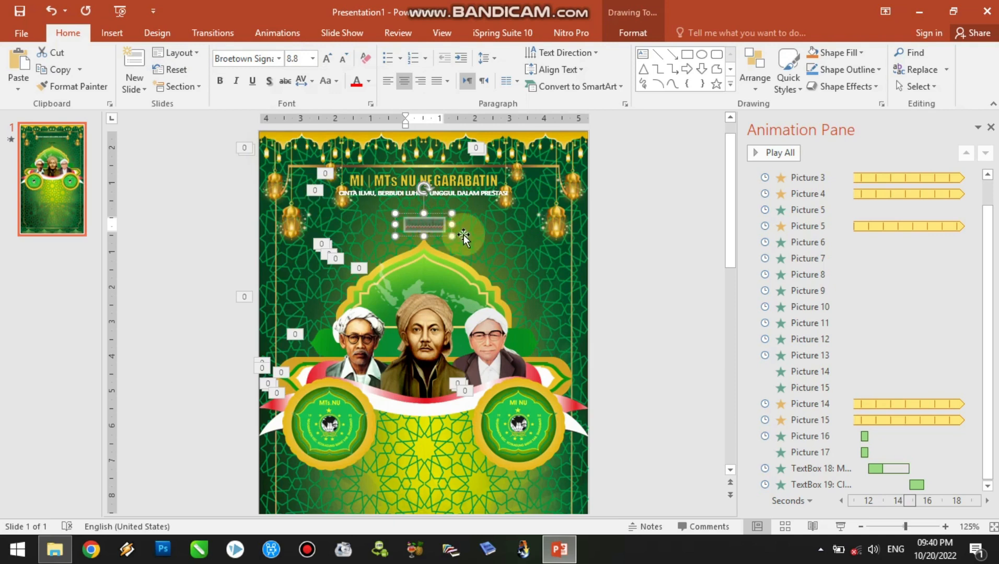
{"action": "left_click", "coordinate": [220, 81]}
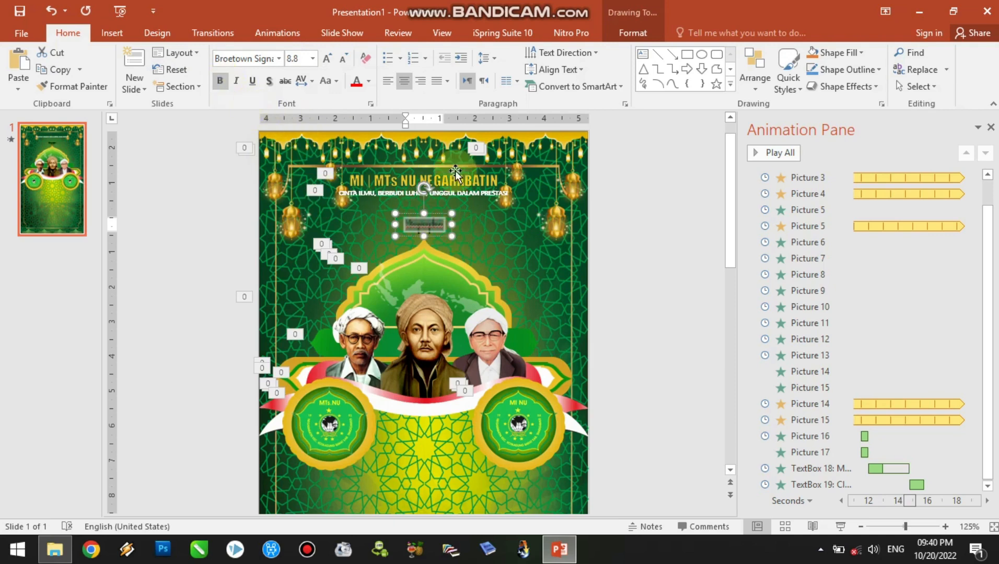
Step: Fill the "Mengucapkan" text with white from the theme colours and set its font size to 14
{"action": "left_click", "coordinate": [645, 32]}
{"action": "left_click", "coordinate": [605, 54]}
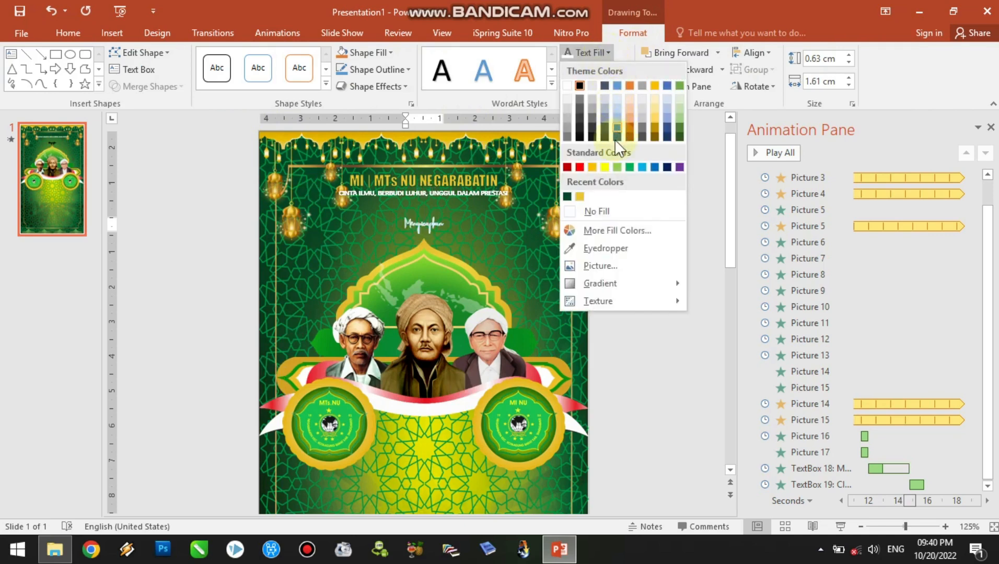
{"action": "left_click", "coordinate": [567, 86]}
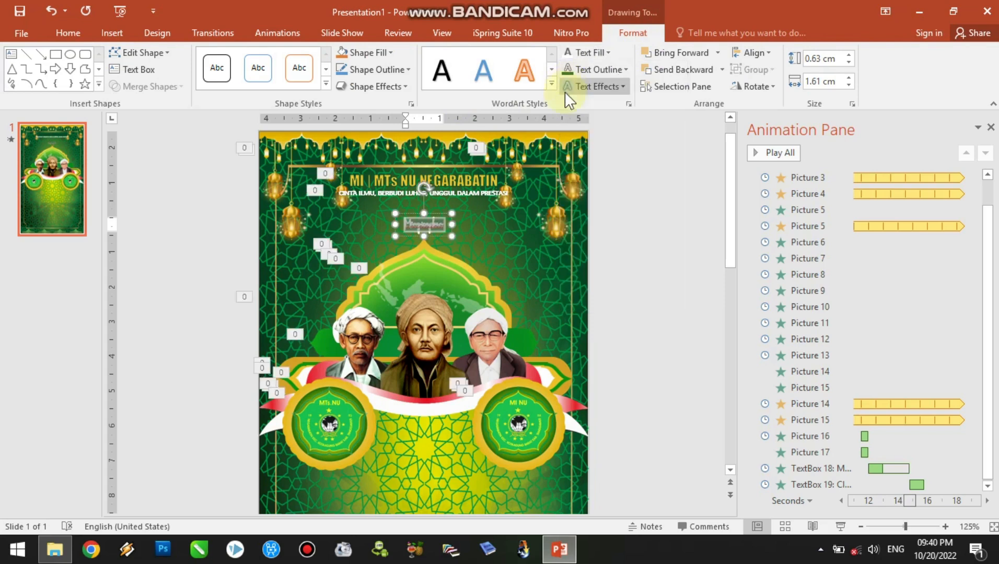
{"action": "left_click", "coordinate": [73, 33]}
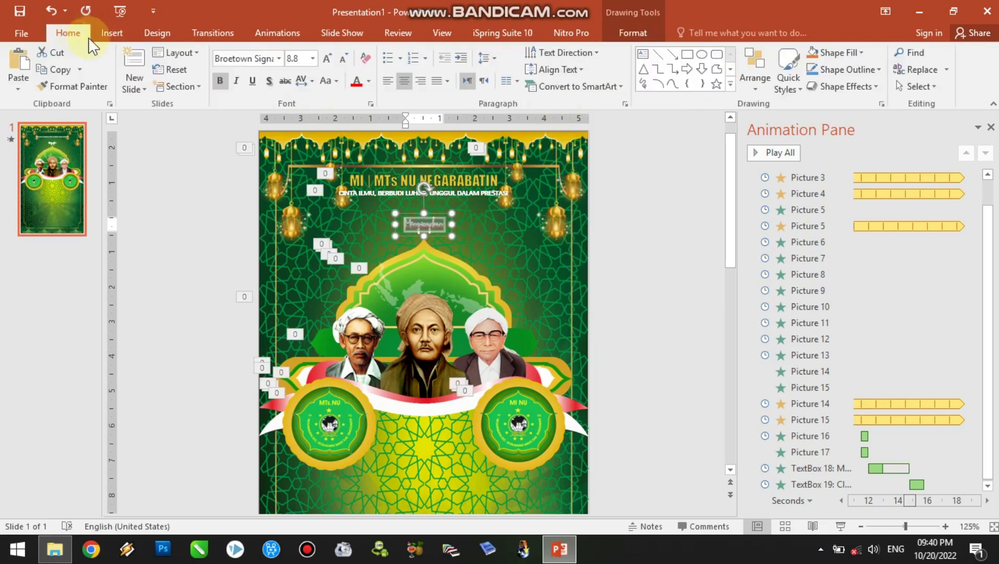
{"action": "left_click", "coordinate": [303, 60]}
{"action": "type", "text": "14"}
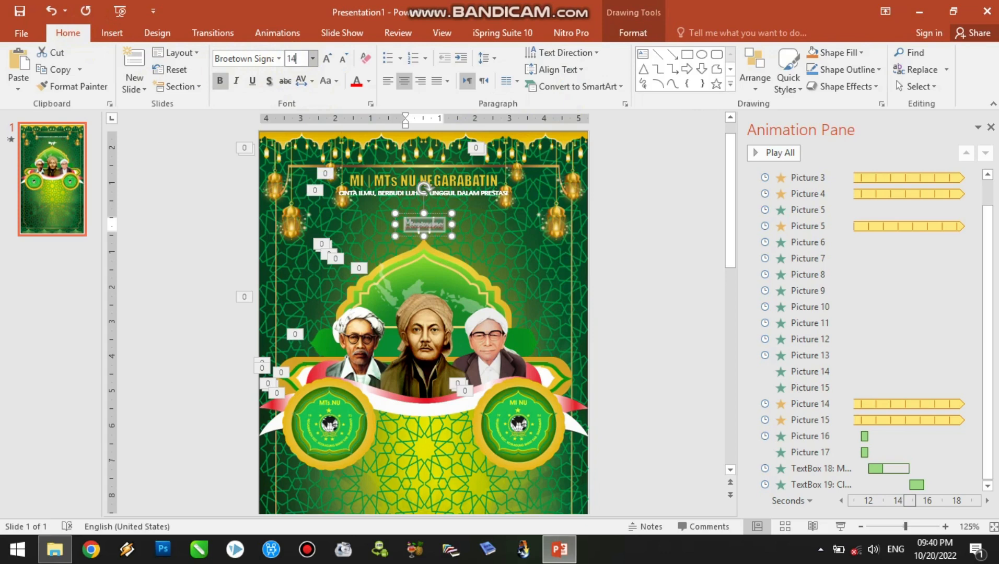
{"action": "key", "text": "Return"}
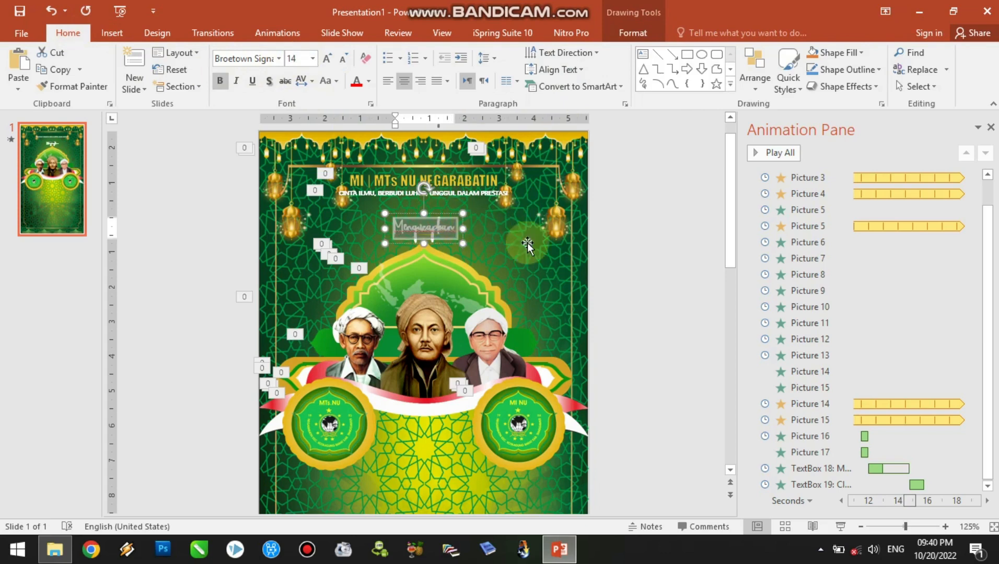
Step: Nudge the "Mengucapkan" text box slightly upward, closer to the motto line
{"action": "left_click", "coordinate": [638, 245]}
{"action": "left_click", "coordinate": [424, 223]}
{"action": "left_click", "coordinate": [424, 214]}
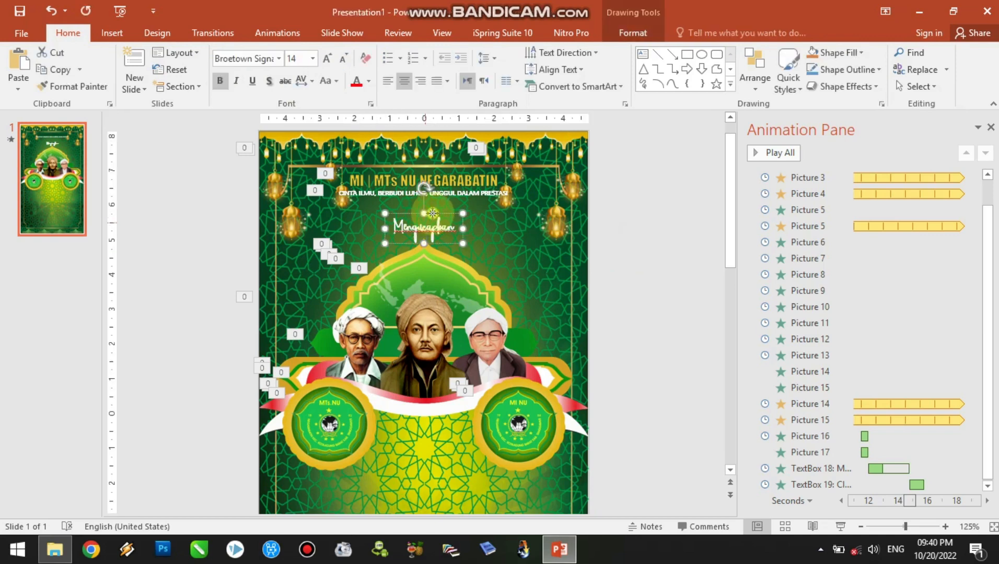
{"action": "key", "text": "ctrl+Up"}
{"action": "key", "text": "ctrl+Up"}
{"action": "key", "text": "Up"}
{"action": "key", "text": "Up"}
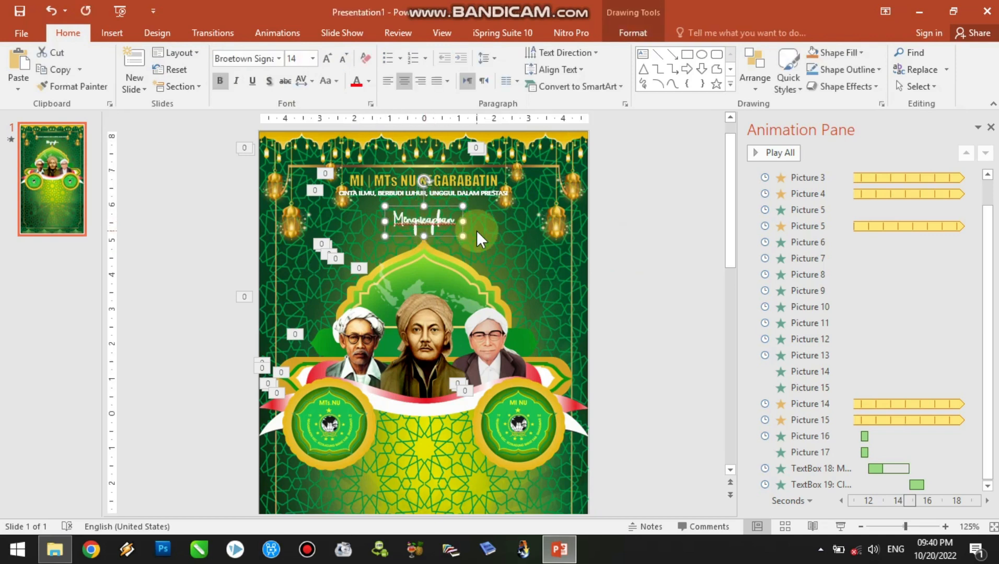
Step: Nudge the white motto line slightly downward to widen its gap below the gold heading
{"action": "left_click", "coordinate": [440, 204]}
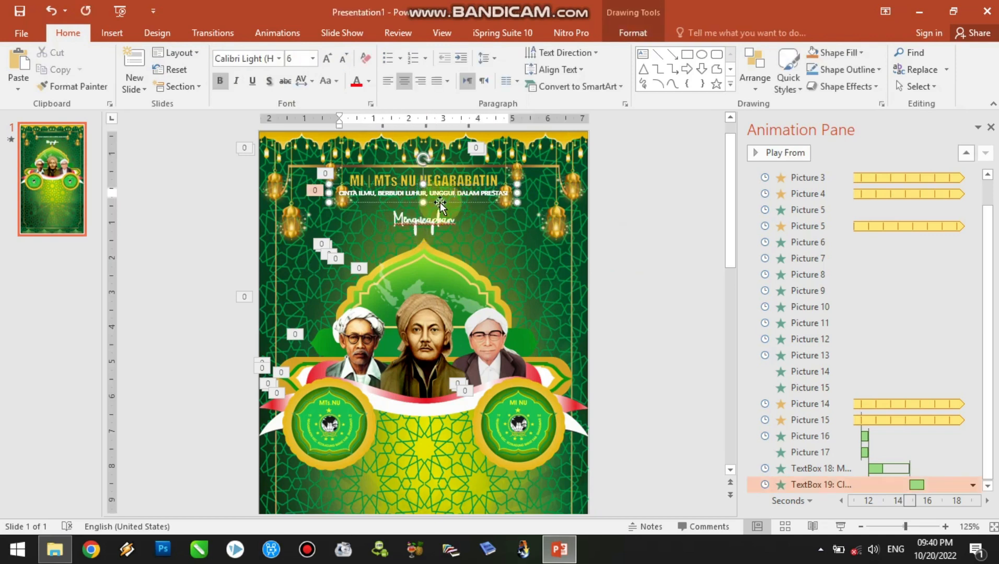
{"action": "key", "text": "Down"}
{"action": "key", "text": "Down"}
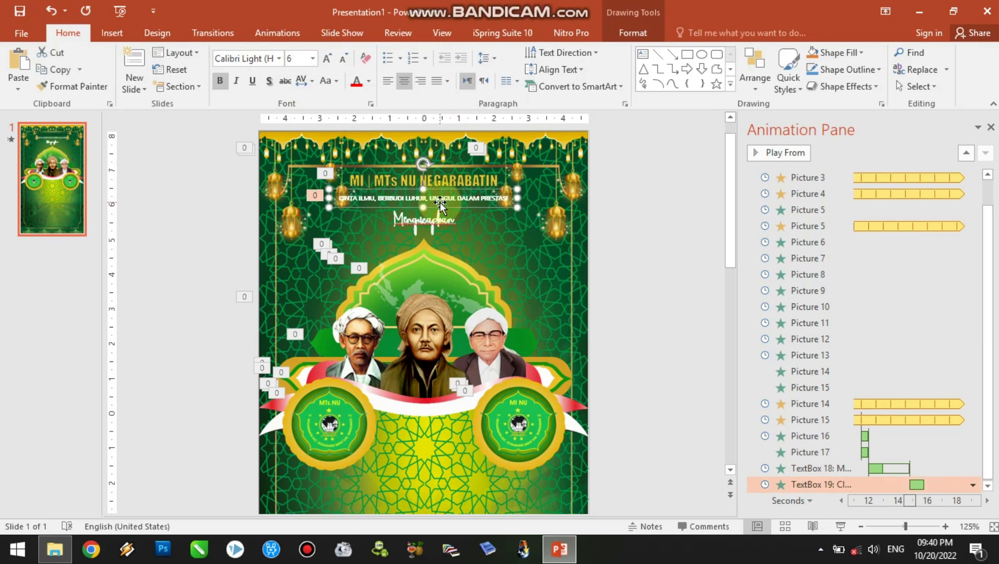
Step: Nudge the gold MI | MTs NU NEGARABATIN heading slightly downward toward the motto line and deselect it
{"action": "left_click", "coordinate": [434, 170]}
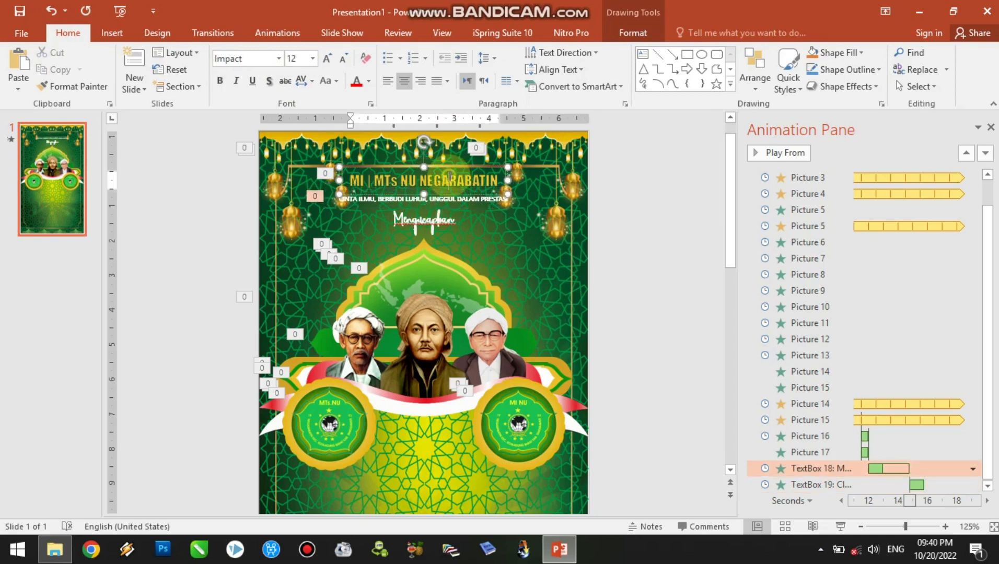
{"action": "key", "text": "Down"}
{"action": "key", "text": "Down"}
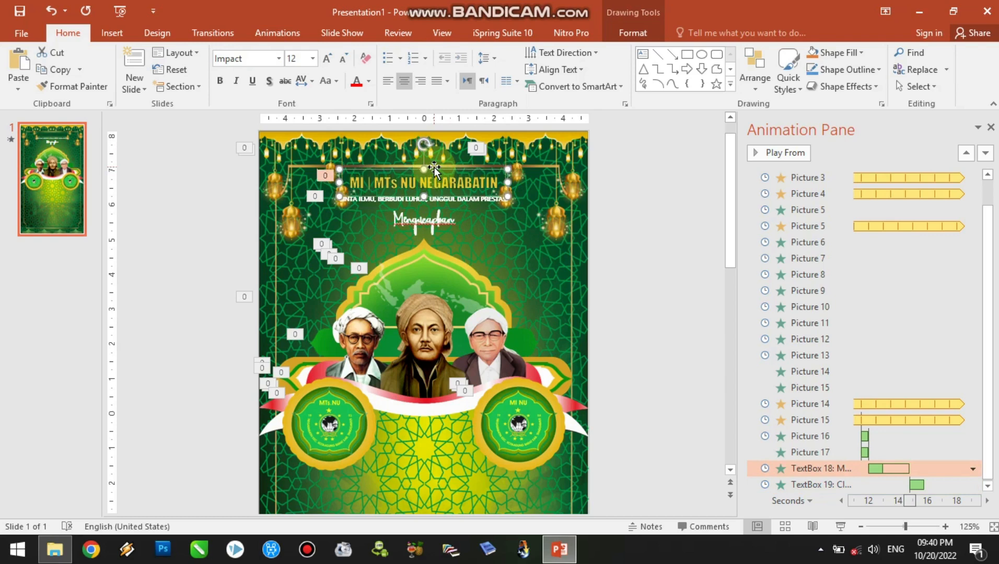
{"action": "key", "text": "Down"}
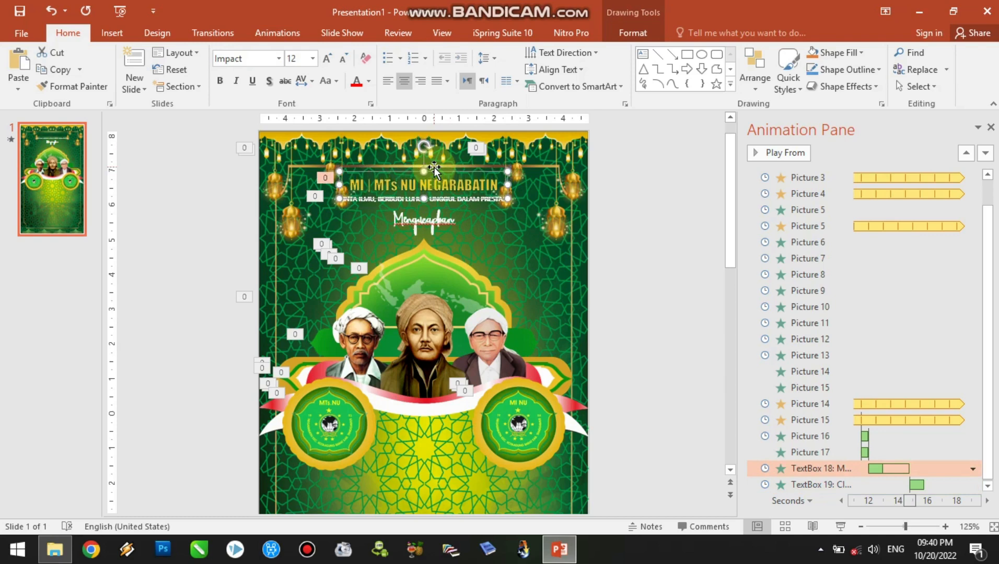
{"action": "left_click", "coordinate": [622, 239]}
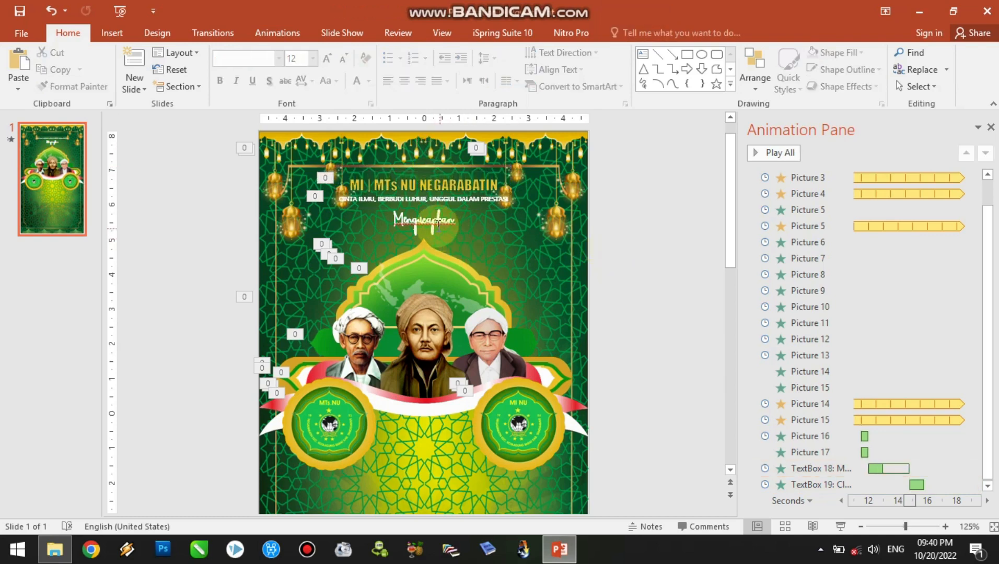
Step: Try a weighted text outline on the "Mengucapkan" text and give it an eyedropper-sampled dark green colour
{"action": "left_click", "coordinate": [455, 242]}
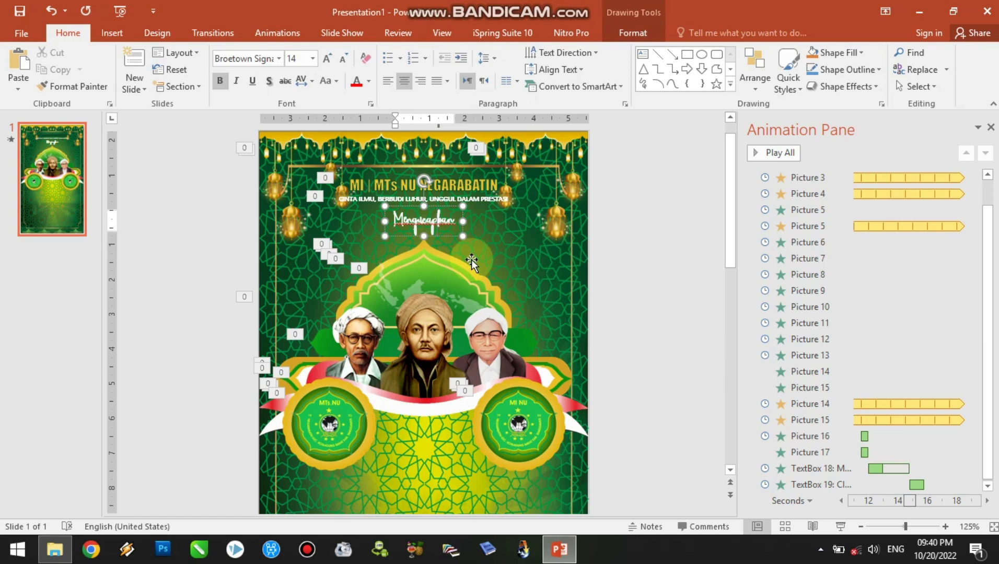
{"action": "left_click", "coordinate": [471, 259]}
{"action": "key", "text": "ctrl+a"}
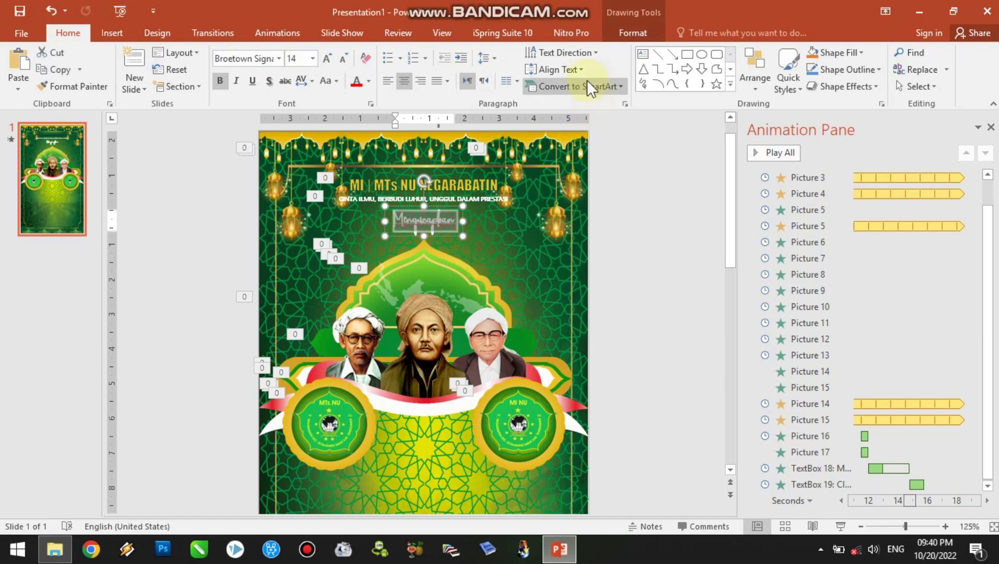
{"action": "left_click", "coordinate": [609, 36]}
{"action": "left_click", "coordinate": [625, 70]}
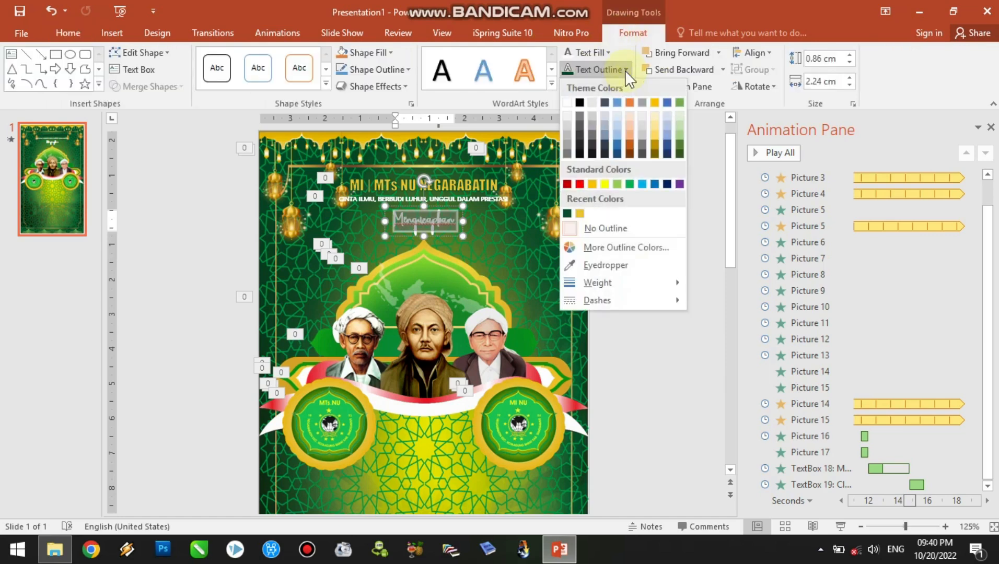
{"action": "mouse_move", "coordinate": [653, 283]}
{"action": "left_click", "coordinate": [723, 288]}
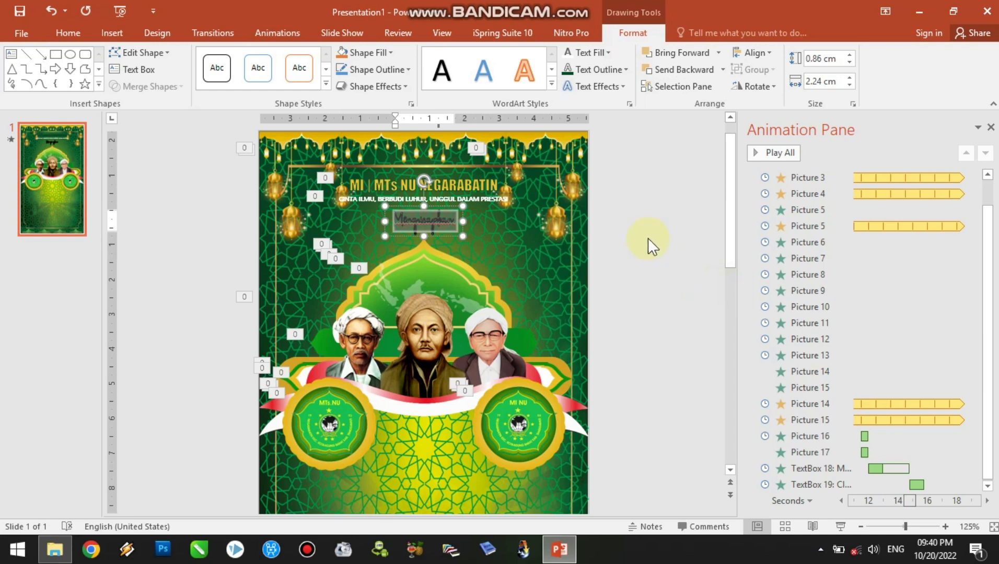
{"action": "left_click", "coordinate": [625, 69]}
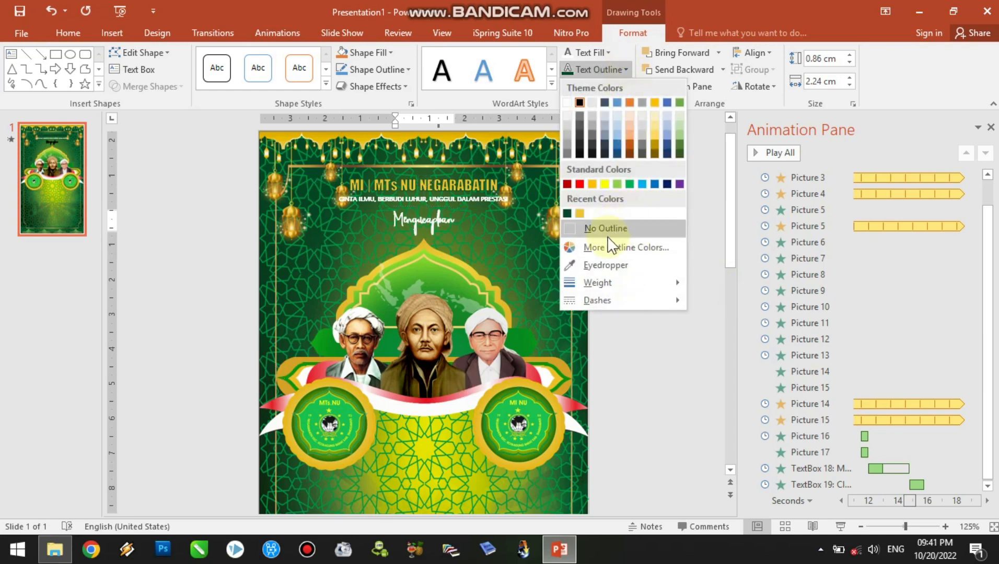
{"action": "left_click", "coordinate": [607, 265]}
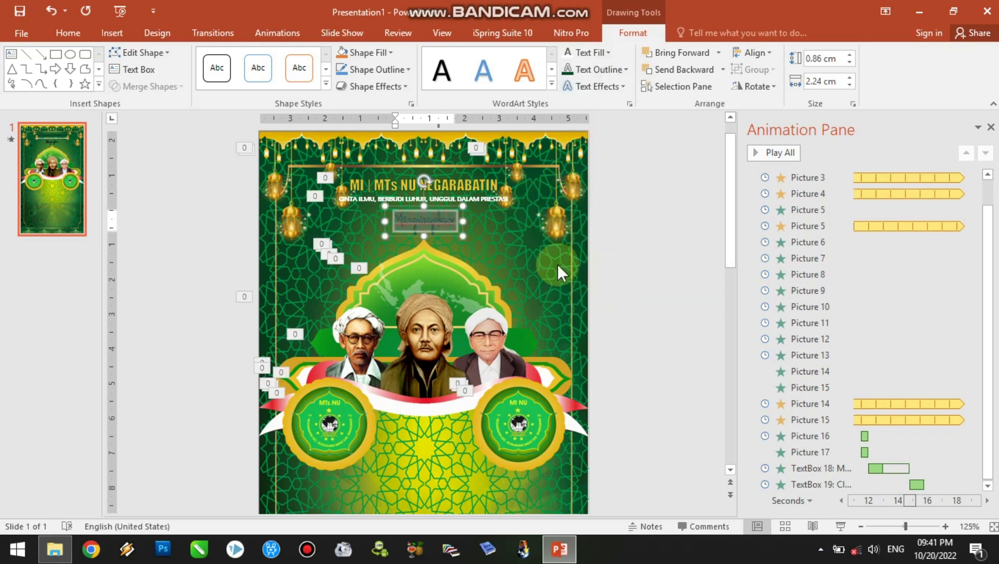
{"action": "left_click", "coordinate": [634, 263]}
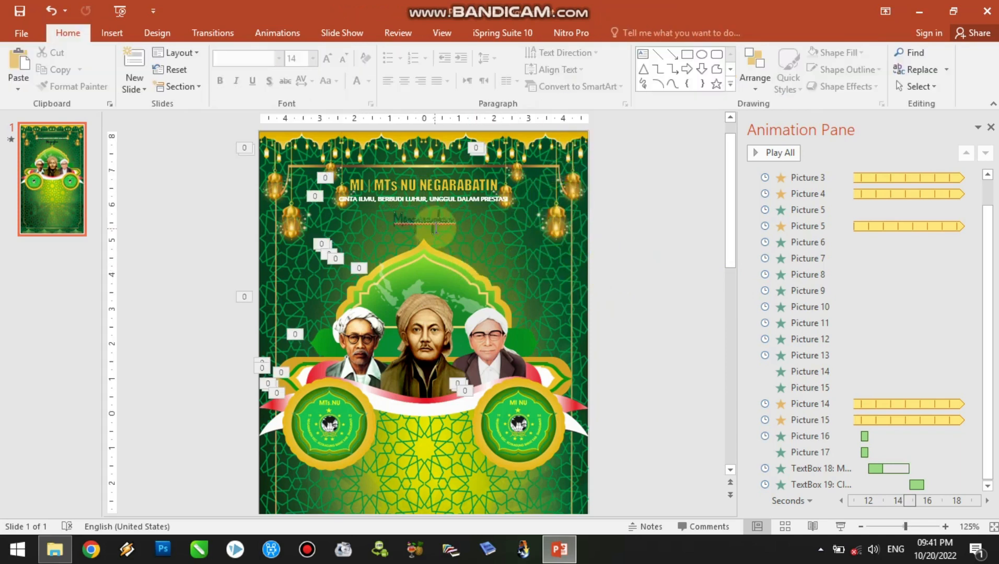
Step: Remove the outline from the "Mengucapkan" text and deselect the text box
{"action": "left_click", "coordinate": [452, 207]}
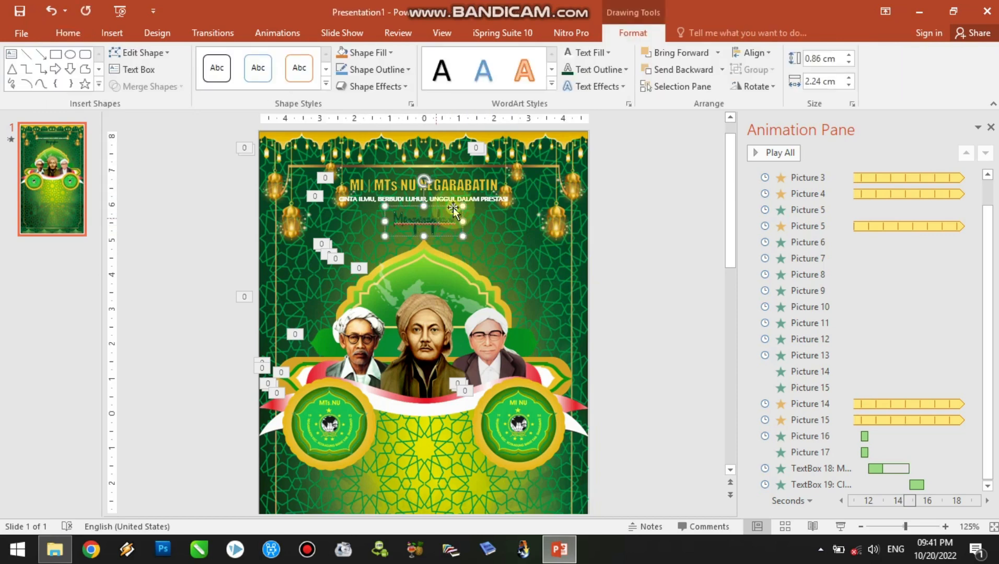
{"action": "left_click", "coordinate": [614, 71]}
{"action": "left_click", "coordinate": [578, 233]}
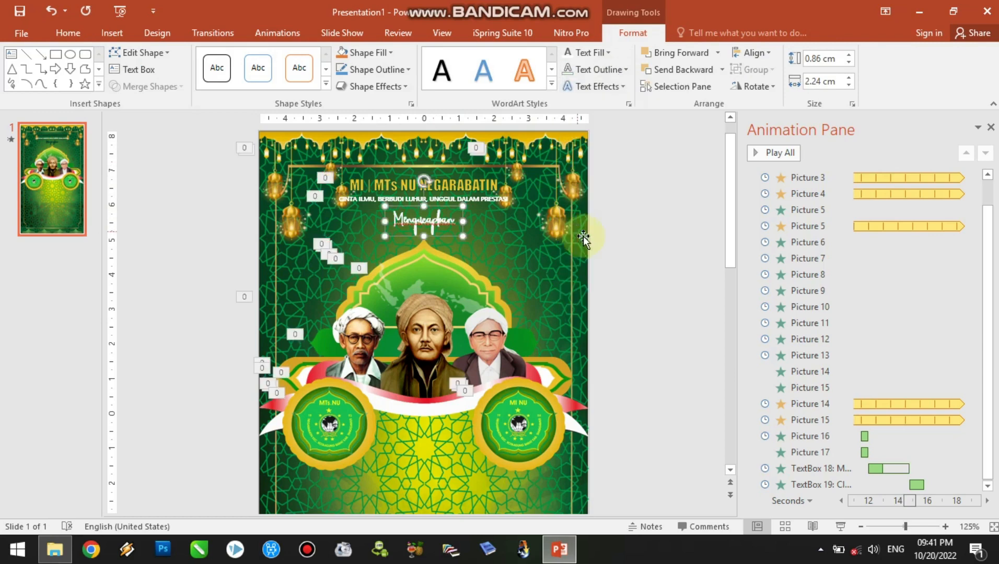
{"action": "left_click", "coordinate": [646, 270]}
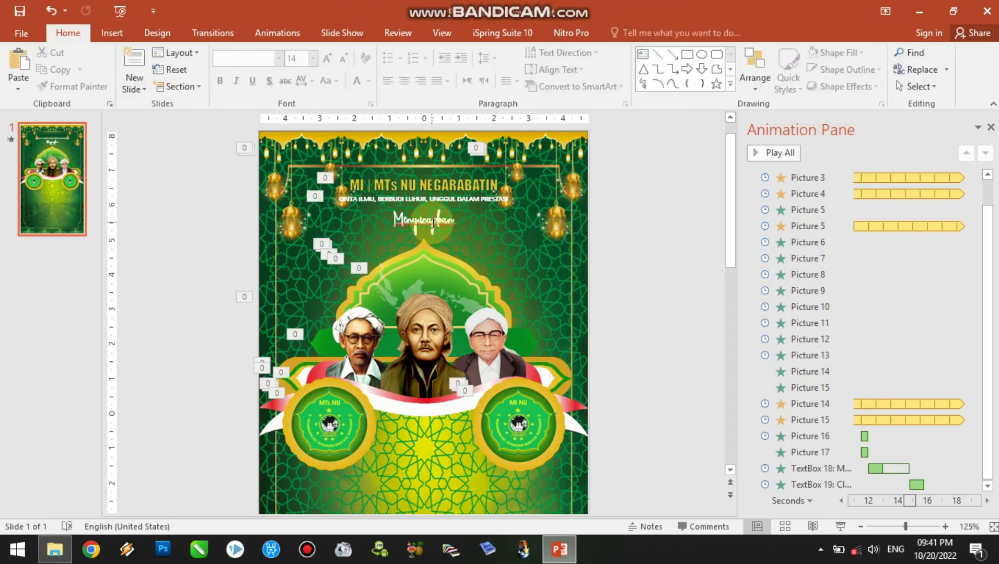
Step: Apply the Zoom entrance animation to the "Mengucapkan" text box
{"action": "left_click", "coordinate": [432, 224]}
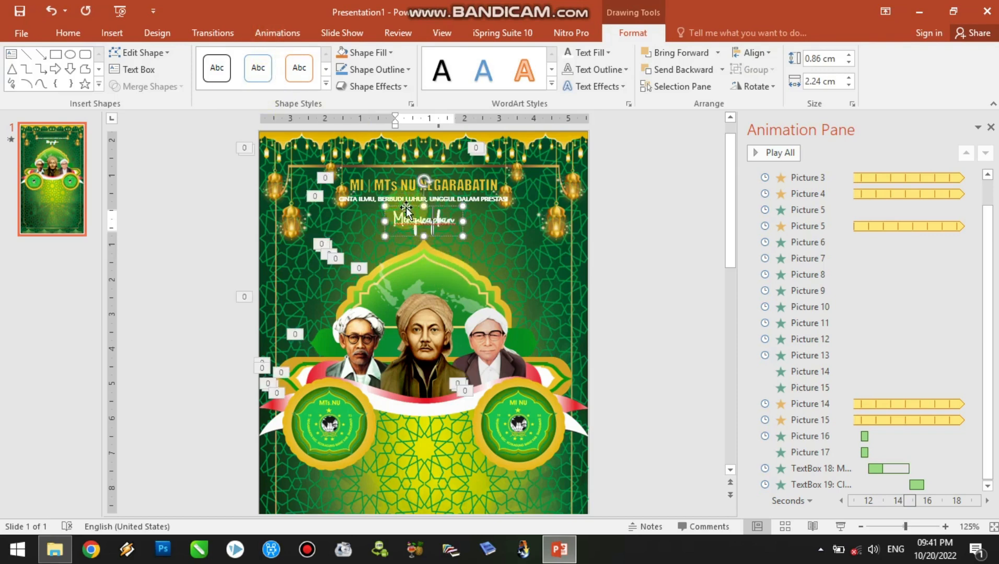
{"action": "left_click", "coordinate": [292, 37]}
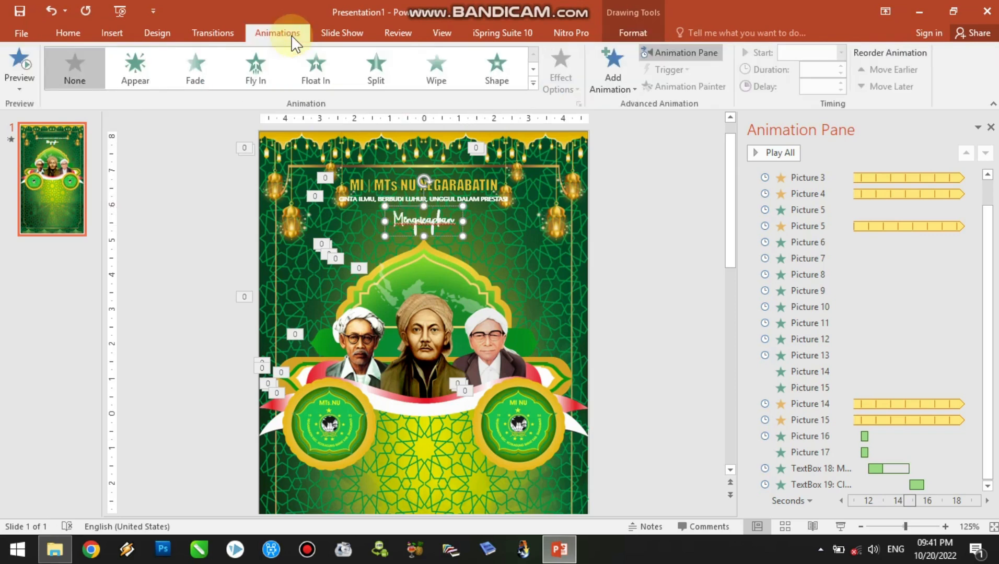
{"action": "left_click", "coordinate": [533, 83]}
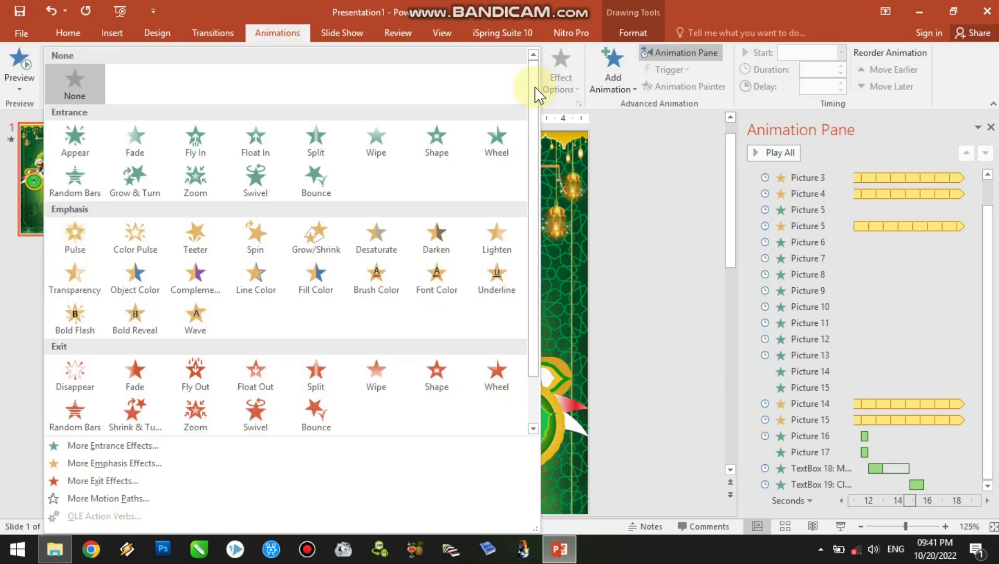
{"action": "left_click", "coordinate": [195, 177]}
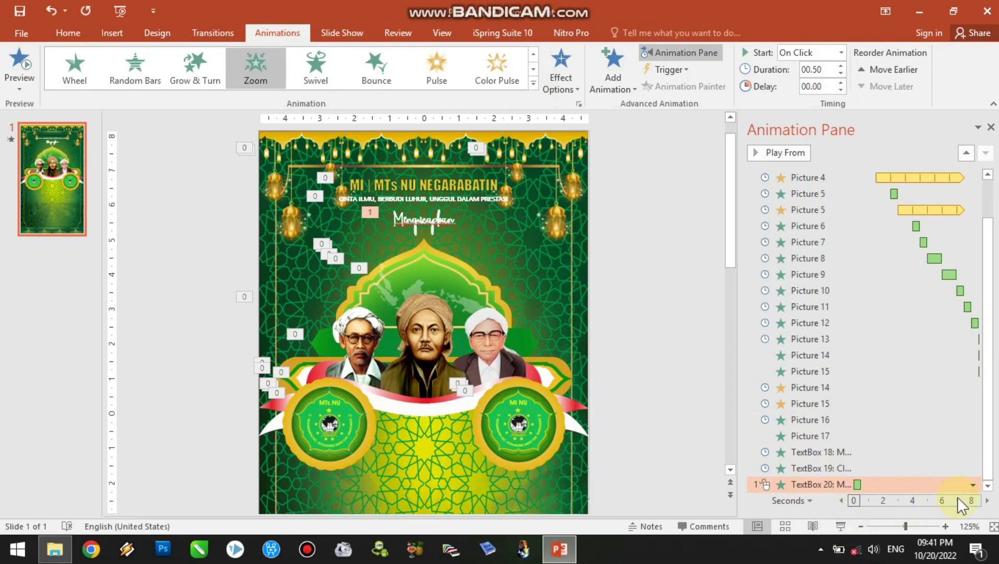
Step: Set the "Mengucapkan" animation to start After Previous and preview the animations in the slide show
{"action": "left_click", "coordinate": [971, 486]}
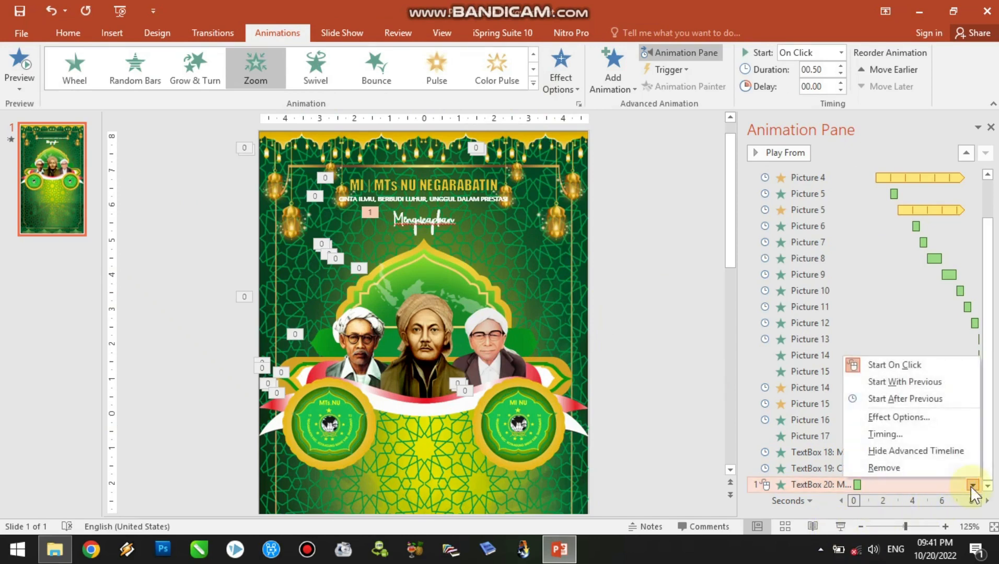
{"action": "left_click", "coordinate": [954, 403]}
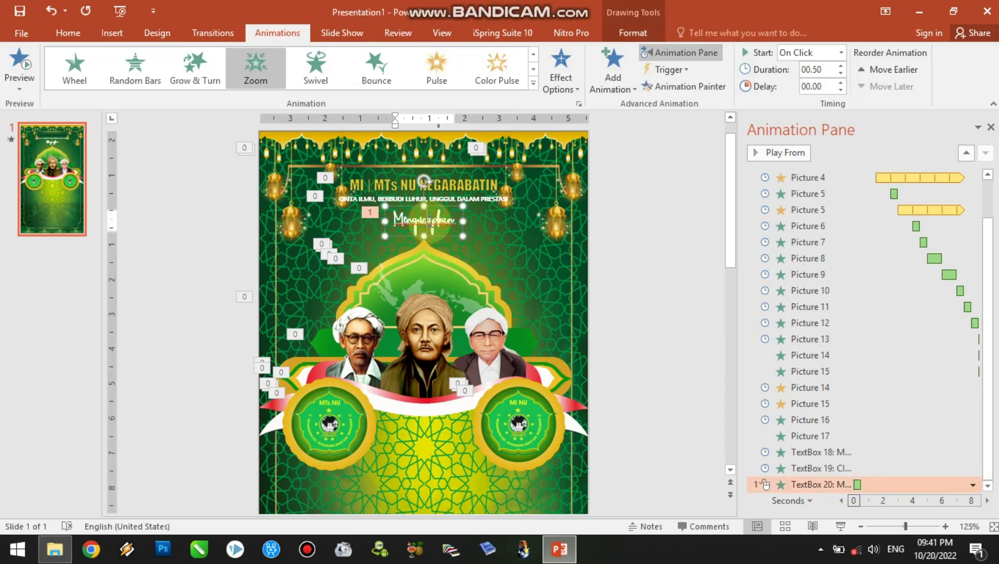
{"action": "left_click", "coordinate": [973, 485]}
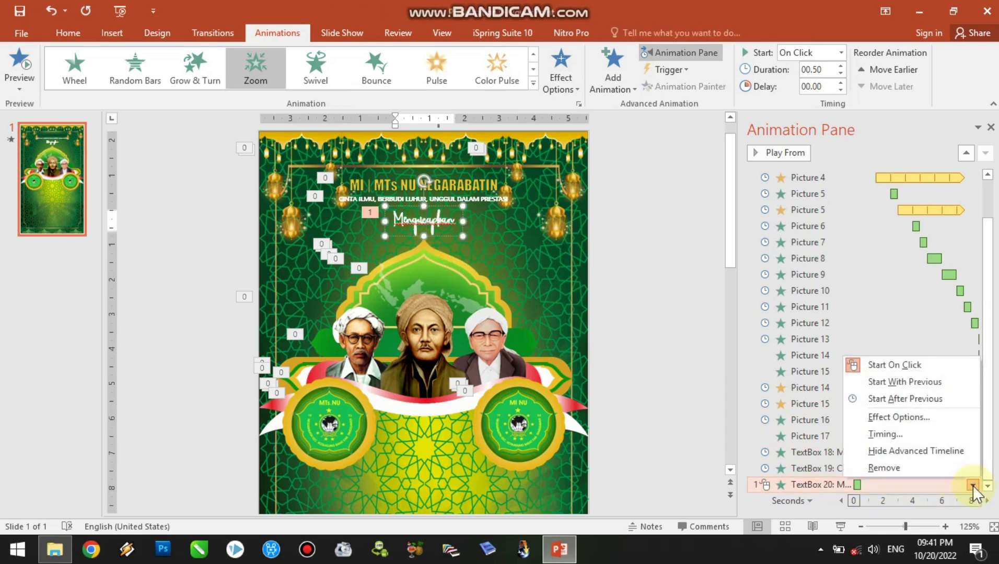
{"action": "left_click", "coordinate": [912, 398]}
{"action": "left_click", "coordinate": [840, 527]}
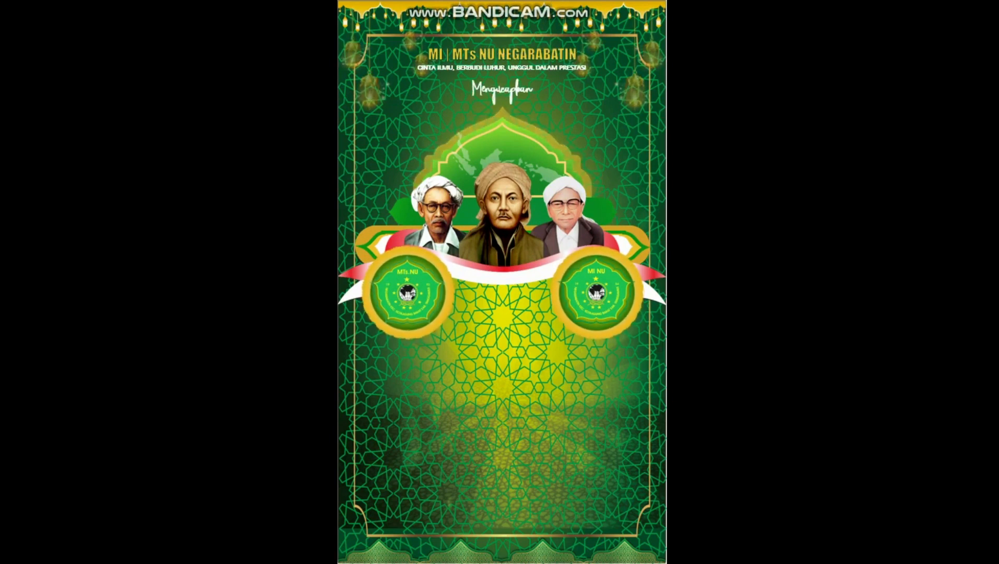
{"action": "key", "text": "Escape"}
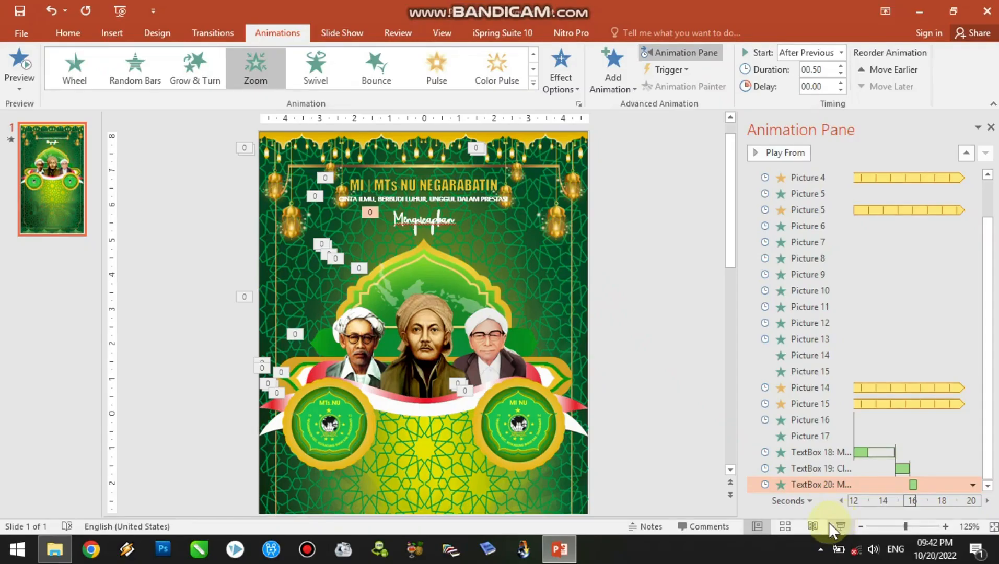
Step: Insert the LOGO HSN TRANSPARAN picture from the ASET TWIBON folder and shrink it to about 7.11 cm high by 5.47 cm wide
{"action": "left_click_drag", "start_coordinate": [731, 259], "coordinate": [728, 420]}
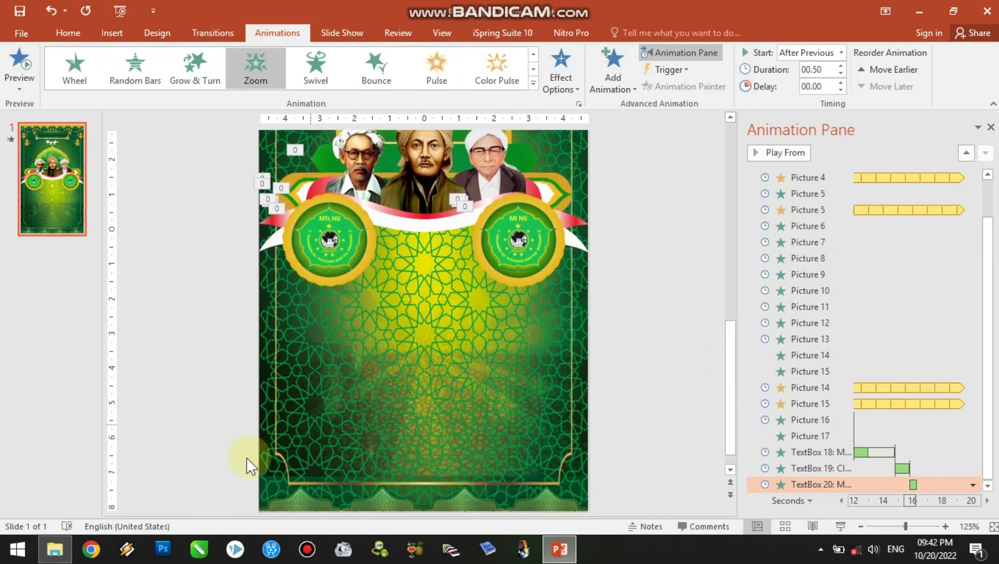
{"action": "left_click", "coordinate": [55, 549]}
{"action": "left_click", "coordinate": [445, 253]}
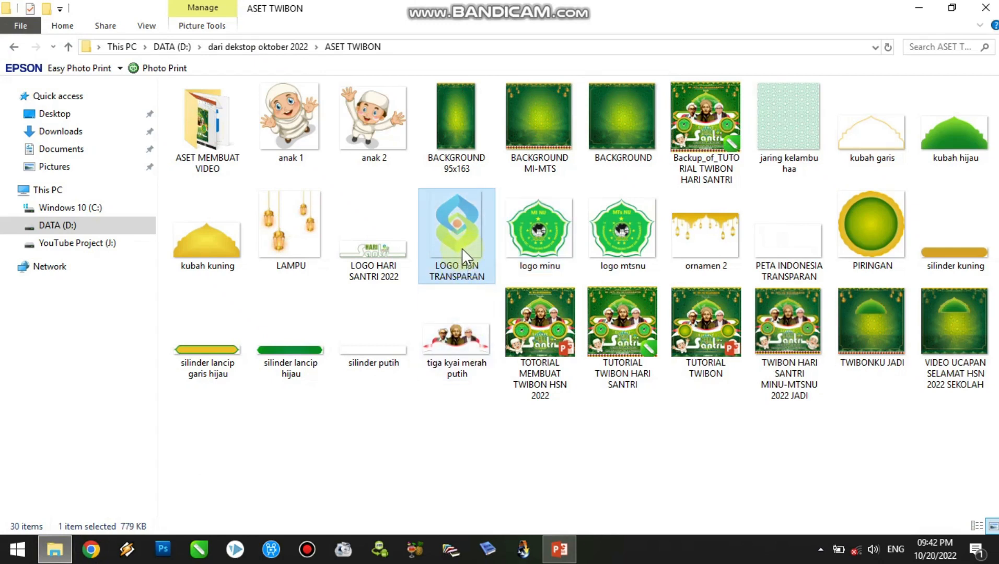
{"action": "left_click_drag", "start_coordinate": [462, 247], "coordinate": [417, 352]}
{"action": "left_click_drag", "start_coordinate": [408, 301], "coordinate": [424, 306]}
{"action": "left_click_drag", "start_coordinate": [588, 196], "coordinate": [450, 378]}
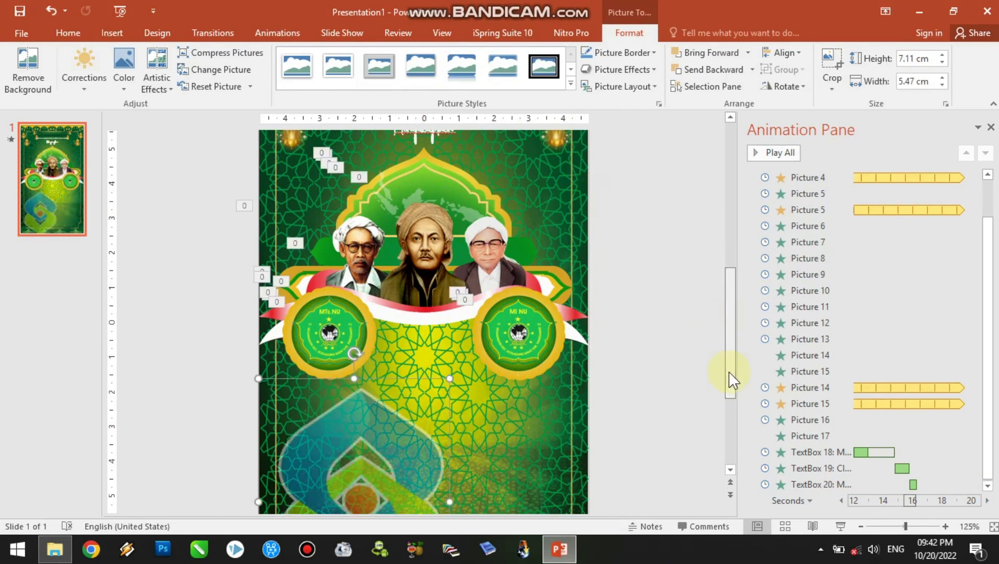
Step: Centre the HSN logo horizontally on the lower part of the slide, just below the two school medallions, and deselect it
{"action": "scroll", "coordinate": [730, 374], "scroll_direction": "down", "scroll_amount": 2}
{"action": "scroll", "coordinate": [728, 422], "scroll_direction": "down", "scroll_amount": 2}
{"action": "left_click_drag", "start_coordinate": [396, 397], "coordinate": [460, 365]}
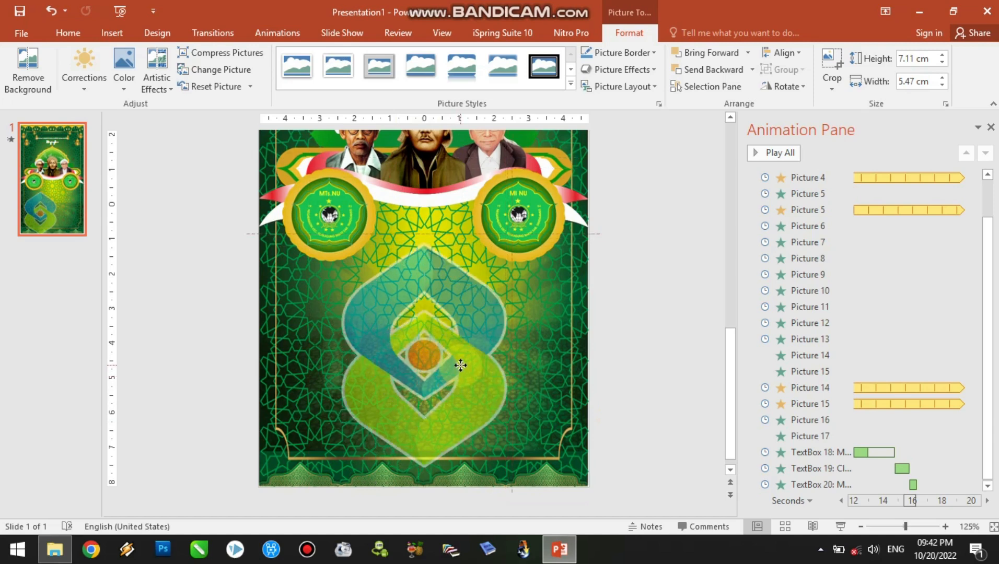
{"action": "left_click_drag", "start_coordinate": [461, 365], "coordinate": [462, 365]}
{"action": "left_click", "coordinate": [673, 300]}
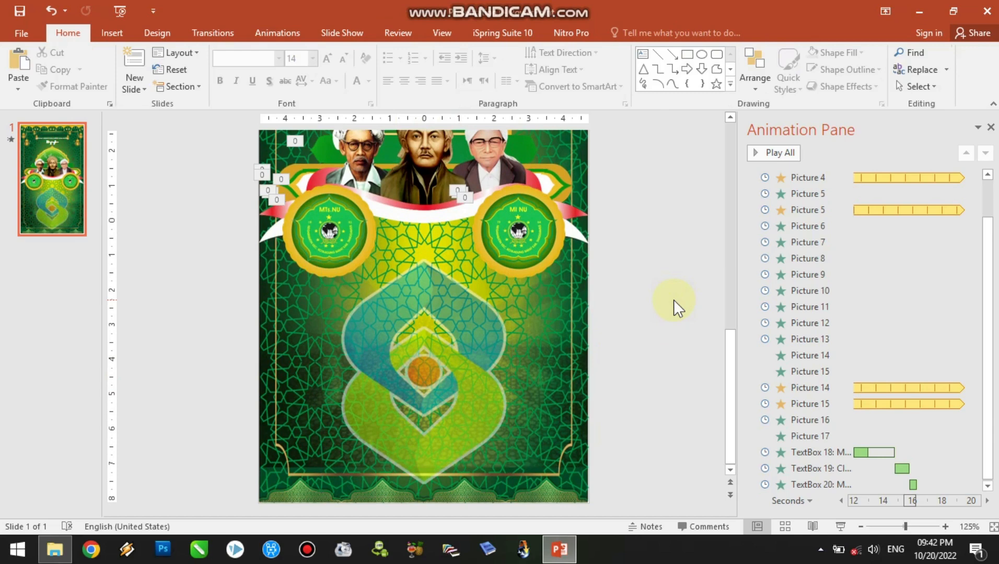
Step: Apply a Fade entrance animation to the HSN logo and set it to start After Previous
{"action": "left_click", "coordinate": [426, 340]}
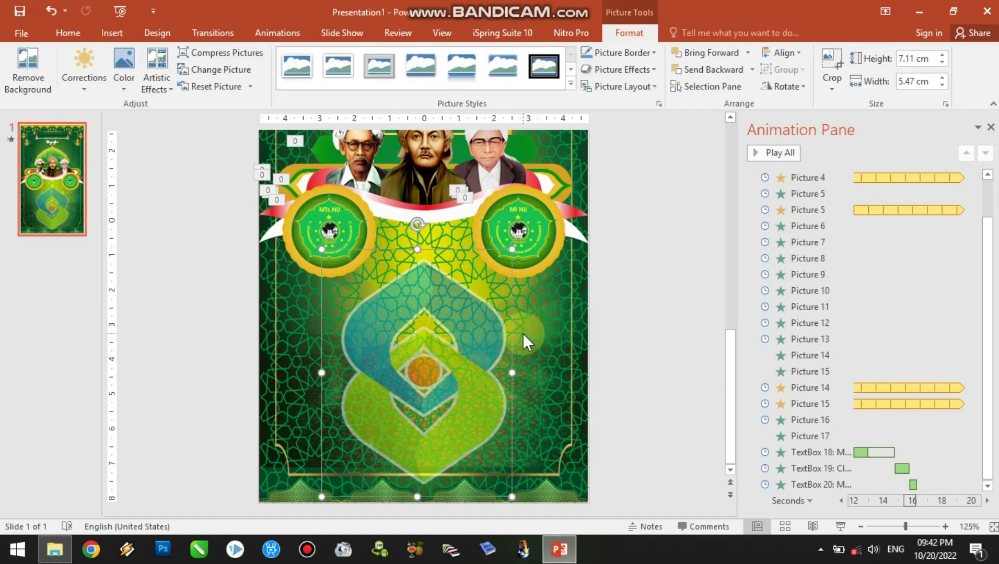
{"action": "left_click", "coordinate": [267, 35]}
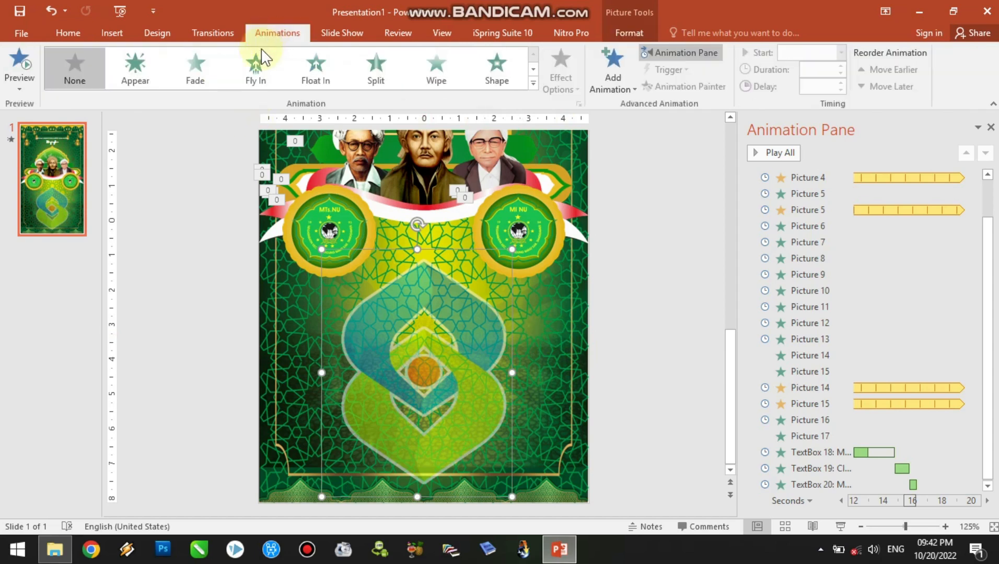
{"action": "left_click", "coordinate": [209, 85]}
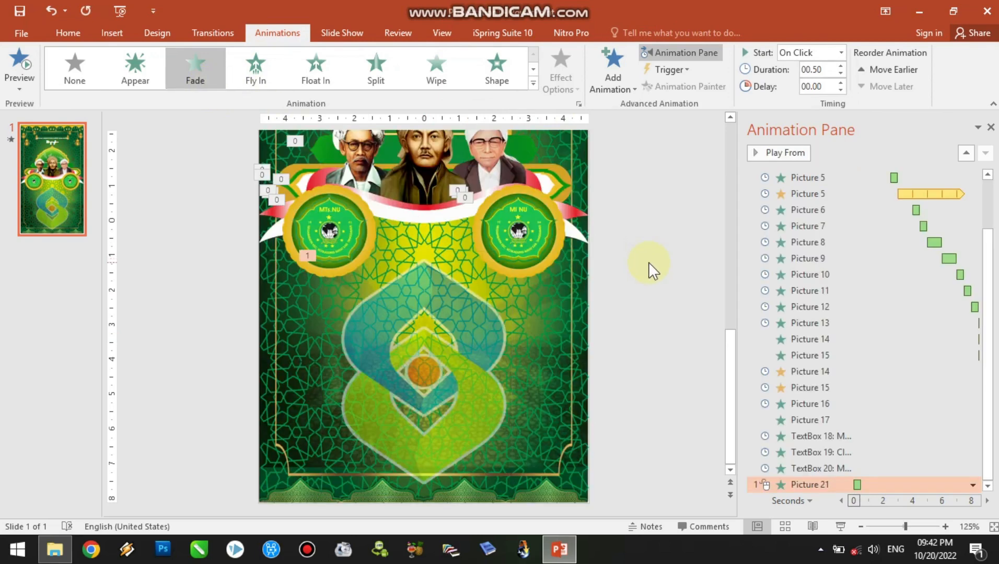
{"action": "left_click", "coordinate": [974, 485]}
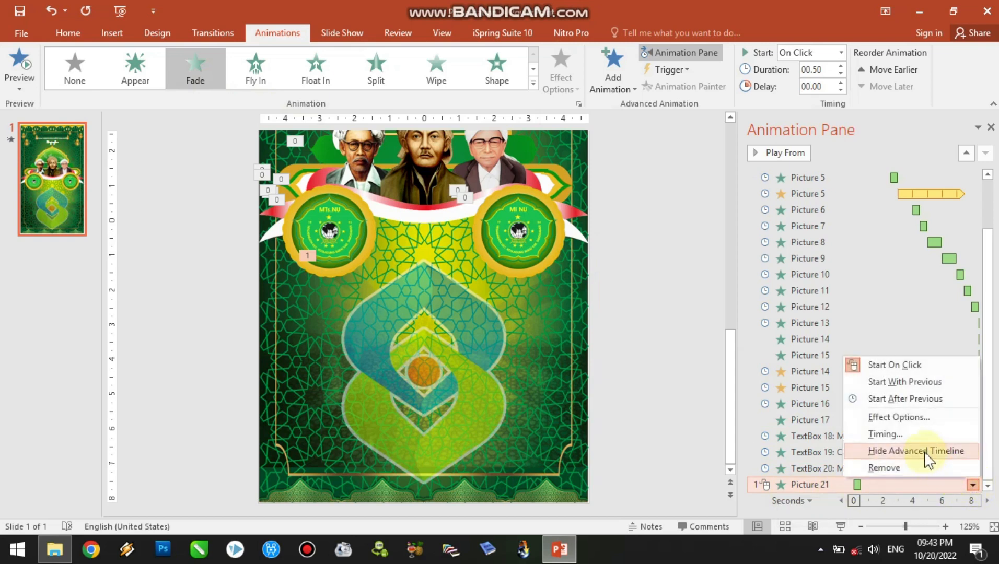
{"action": "left_click", "coordinate": [905, 399]}
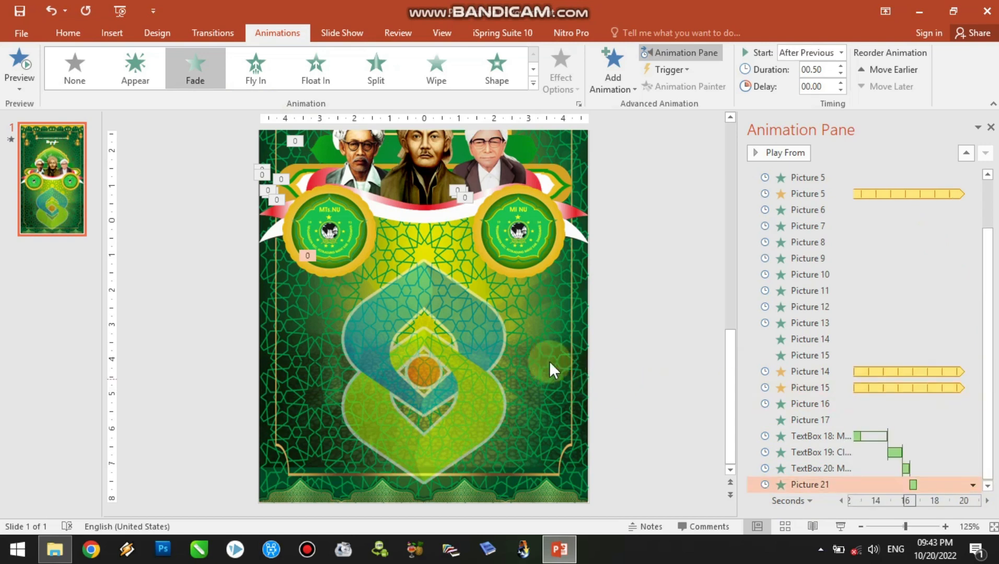
{"action": "left_click", "coordinate": [446, 372]}
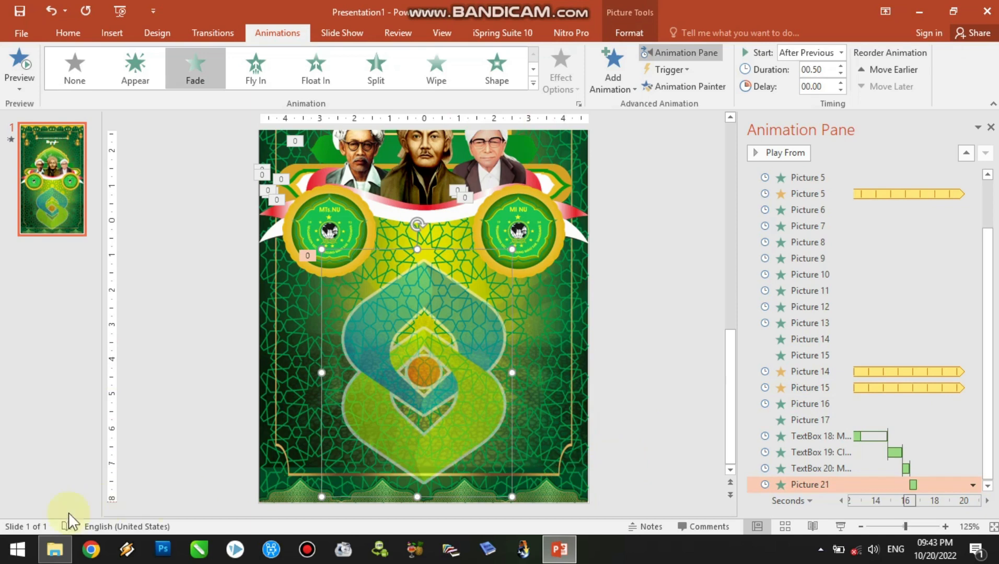
Step: Insert the LOGO HARI SANTRI 2022 picture from the ASET TWIBON folder into the slide
{"action": "left_click", "coordinate": [55, 549]}
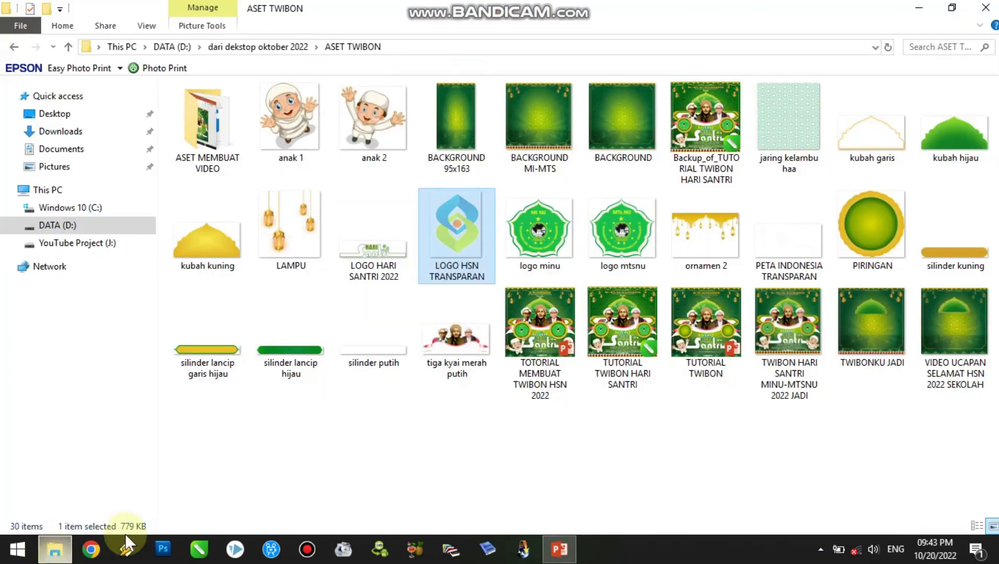
{"action": "left_click", "coordinate": [375, 279]}
{"action": "left_click_drag", "start_coordinate": [377, 262], "coordinate": [392, 340]}
Step: Centre the "Selamat Hari Santri" picture over the HSN logo's upper half and shrink it to about 2.14 by 8.51 cm within the gold frame
{"action": "left_click_drag", "start_coordinate": [408, 250], "coordinate": [413, 341]}
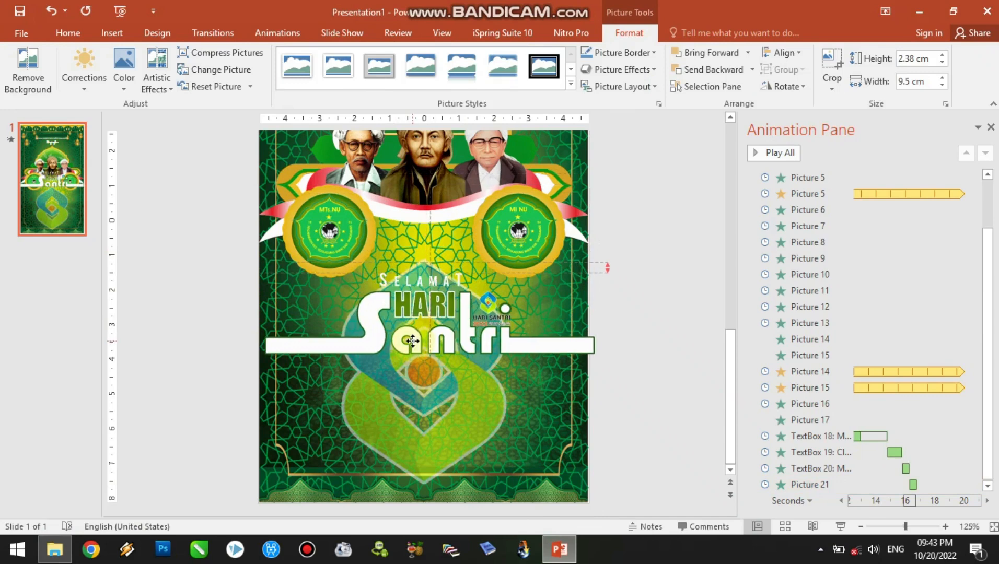
{"action": "left_click_drag", "start_coordinate": [413, 341], "coordinate": [412, 341]}
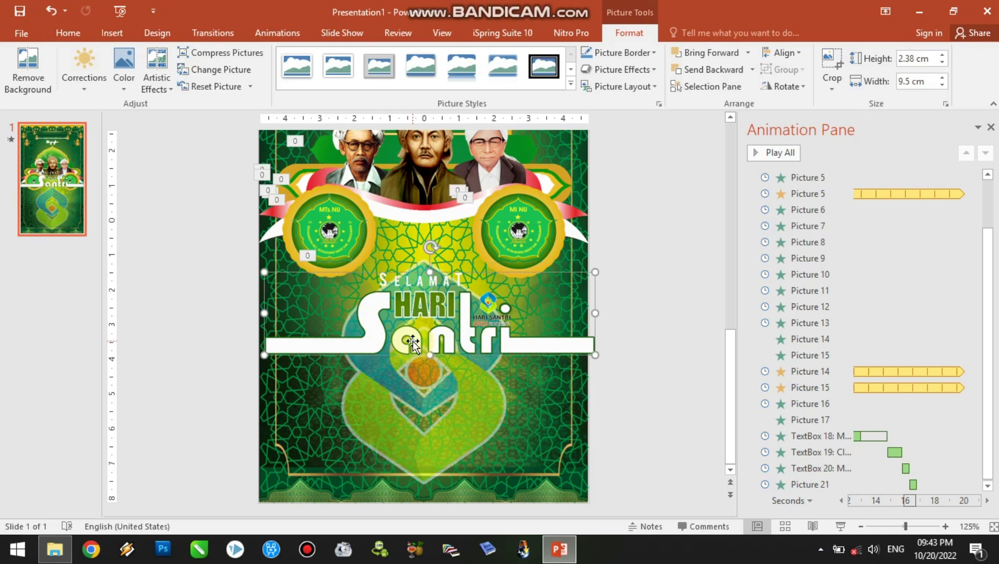
{"action": "key", "text": "ctrl+z"}
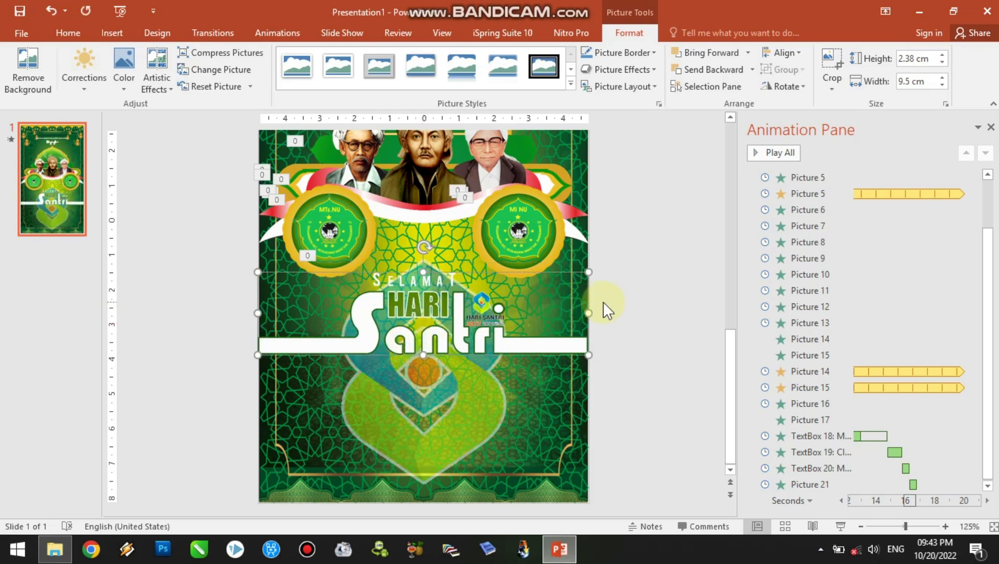
{"action": "left_click_drag", "start_coordinate": [589, 271], "coordinate": [572, 275]}
{"action": "left_click_drag", "start_coordinate": [256, 357], "coordinate": [285, 350]}
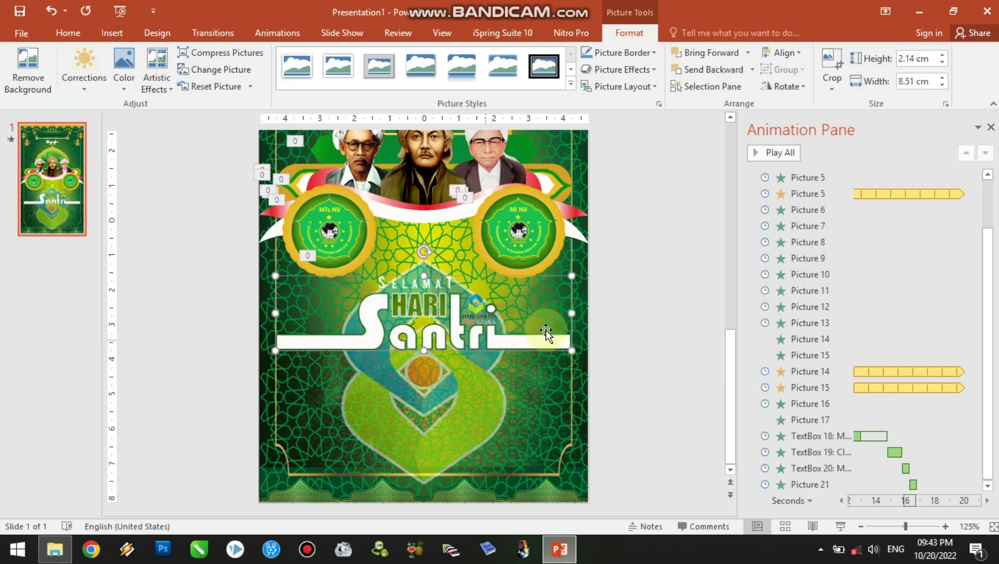
Step: Nudge the "Selamat Hari Santri" picture slightly to the right over the HSN logo
{"action": "left_click", "coordinate": [661, 291]}
{"action": "left_click", "coordinate": [449, 343]}
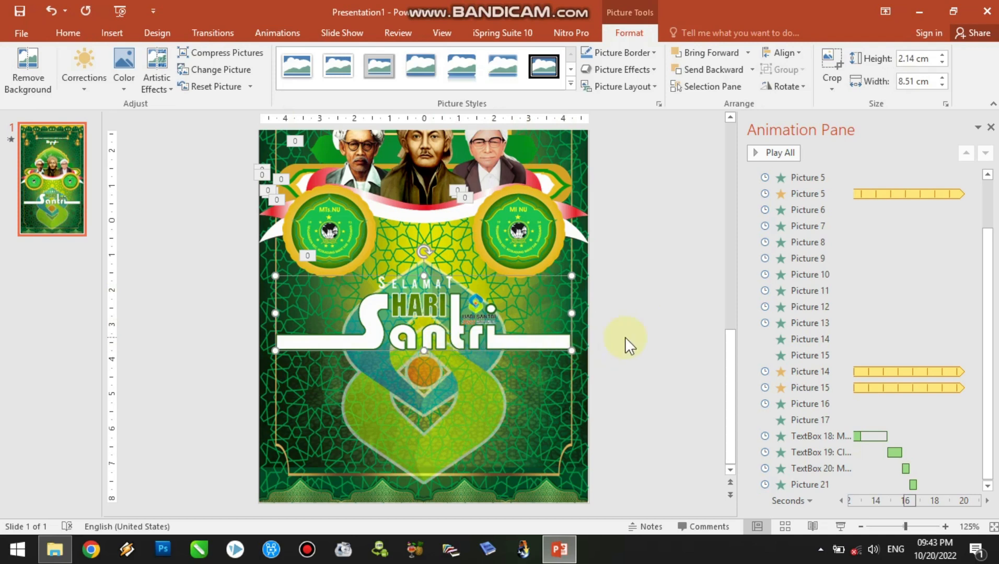
{"action": "key", "text": "ctrl+Right"}
{"action": "key", "text": "ctrl+Right"}
{"action": "key", "text": "ctrl+Right"}
{"action": "key", "text": "ctrl+Right"}
{"action": "key", "text": "ctrl+Right"}
{"action": "key", "text": "ctrl+Right"}
{"action": "key", "text": "ctrl+Right"}
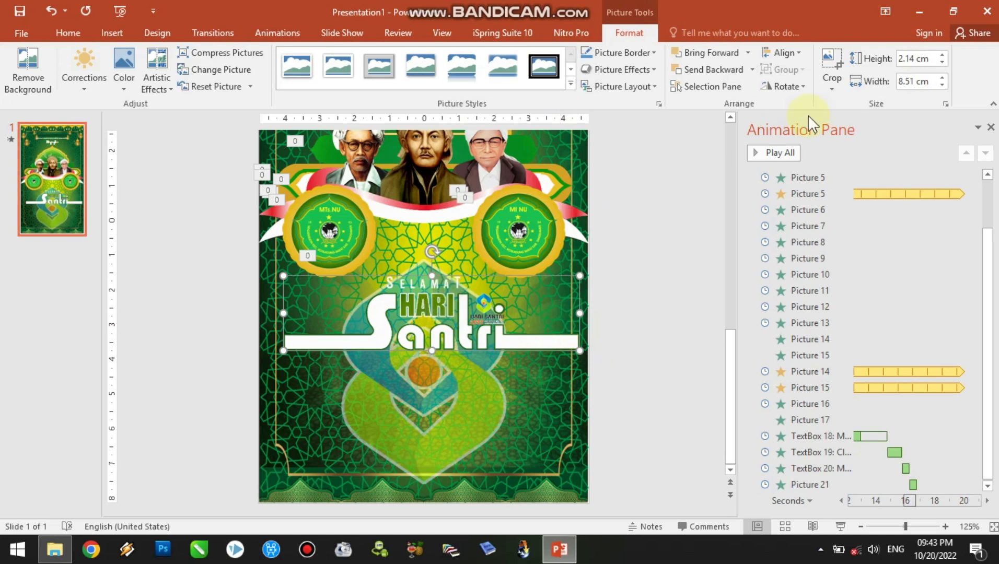
Step: Crop the right end of the "Selamat Hari Santri" picture to a width of about 8.02 cm and deselect it
{"action": "left_click", "coordinate": [836, 60]}
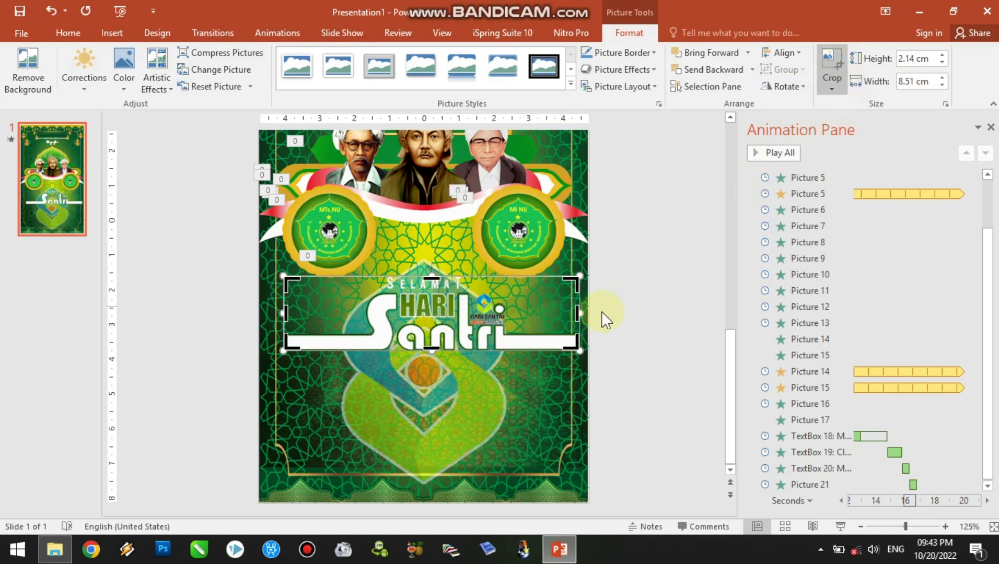
{"action": "mouse_move", "coordinate": [579, 311]}
{"action": "left_mouse_down"}
{"action": "mouse_move", "coordinate": [553, 310]}
{"action": "mouse_move", "coordinate": [561, 311]}
{"action": "left_mouse_up"}
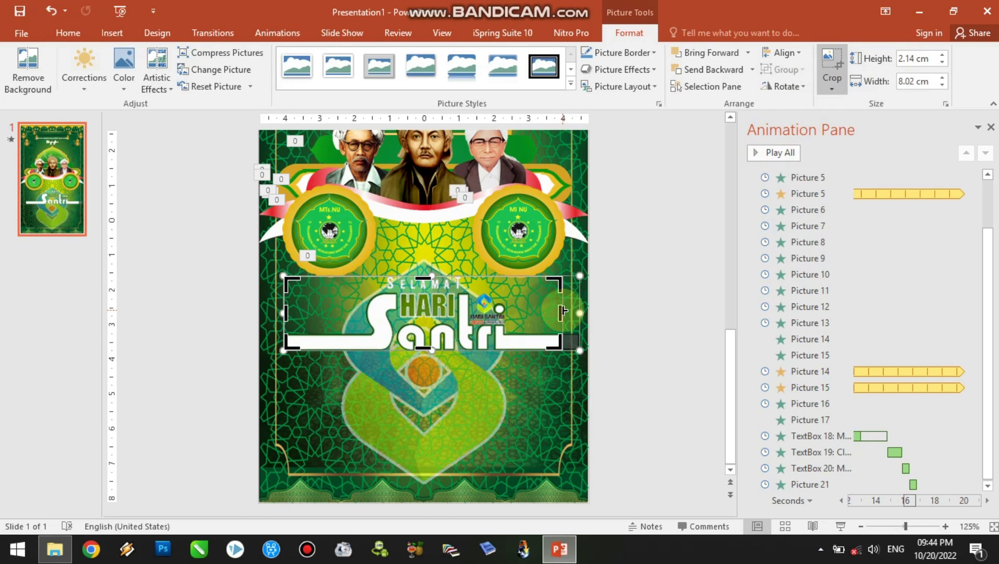
{"action": "left_click", "coordinate": [834, 63]}
{"action": "left_click", "coordinate": [646, 350]}
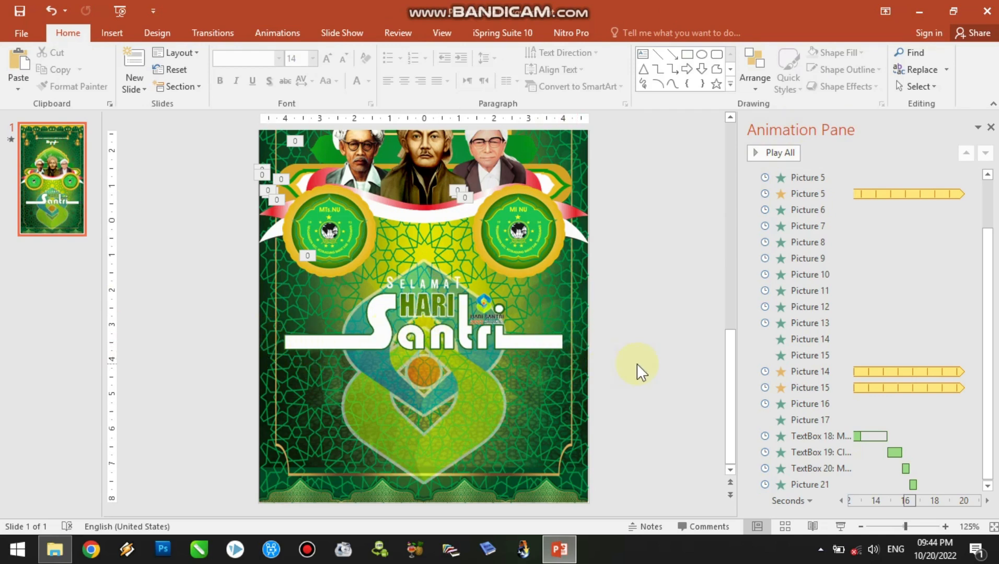
Step: Apply a Zoom entrance animation to the "Selamat Hari Santri" picture and set it to start With Previous
{"action": "left_click", "coordinate": [438, 303]}
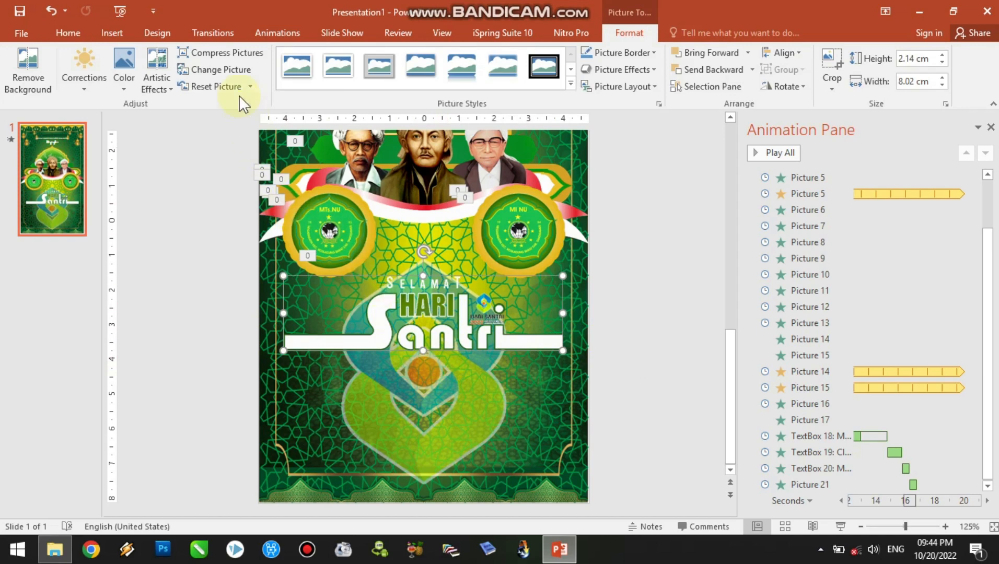
{"action": "left_click", "coordinate": [277, 31]}
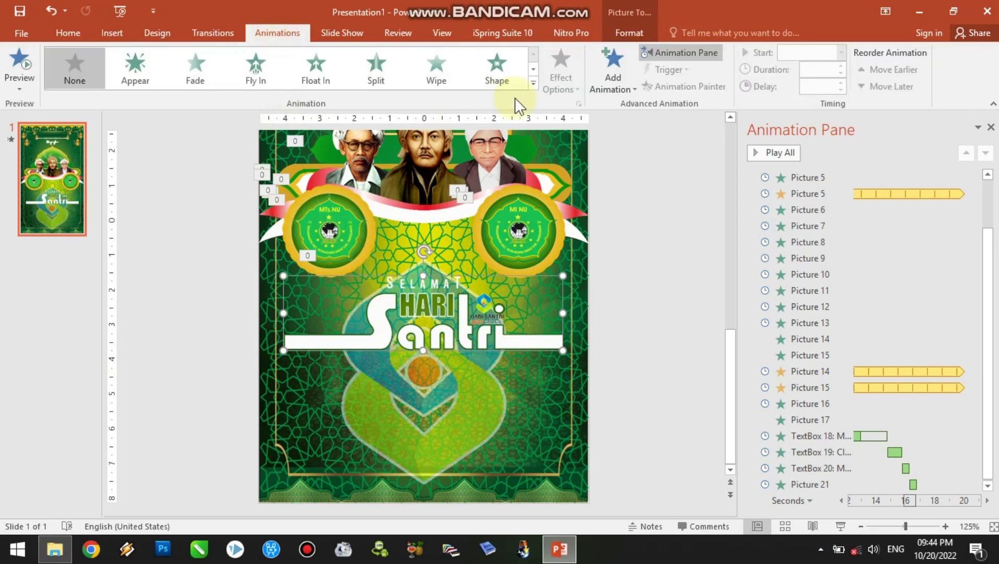
{"action": "left_click", "coordinate": [532, 83]}
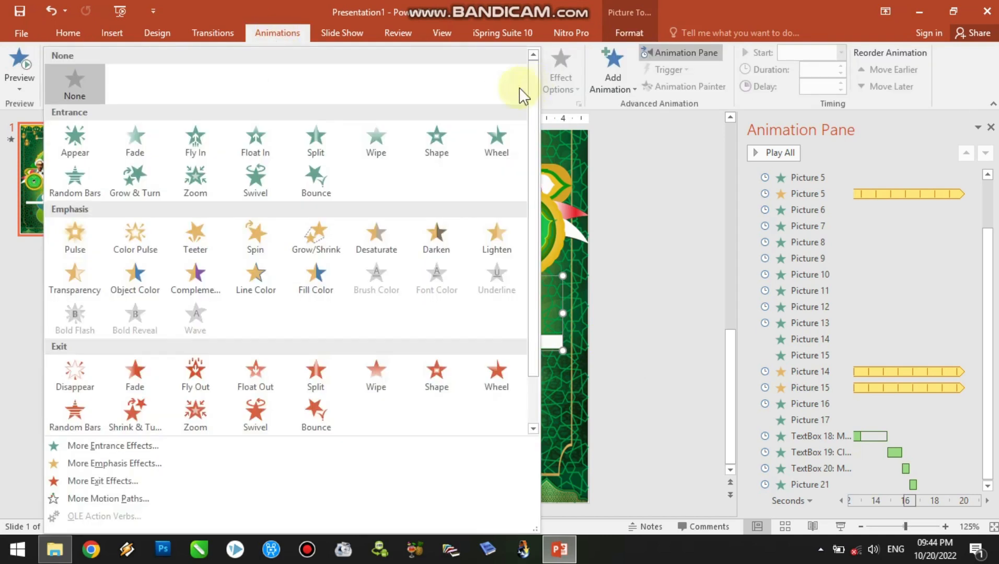
{"action": "left_click", "coordinate": [205, 189]}
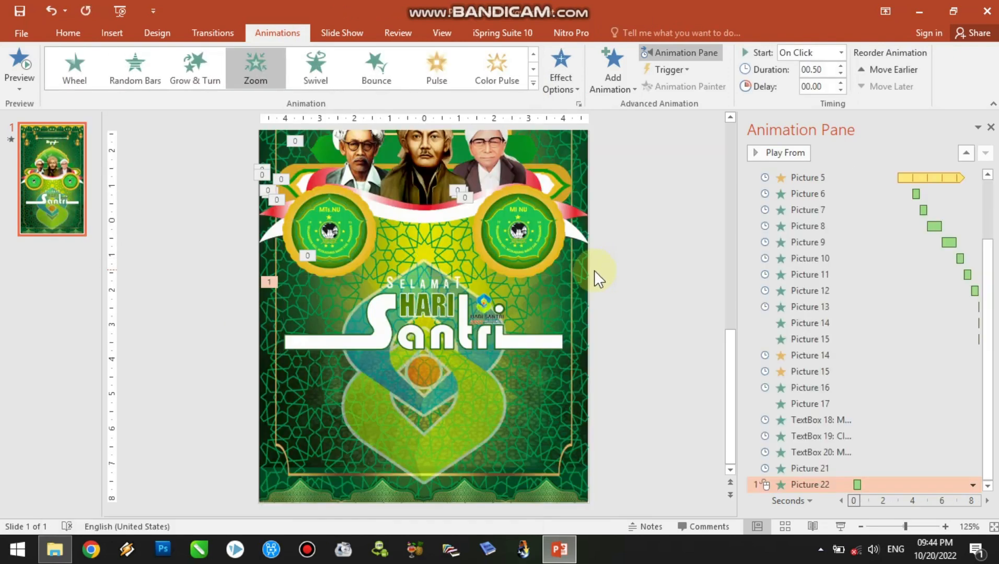
{"action": "left_click", "coordinate": [972, 485]}
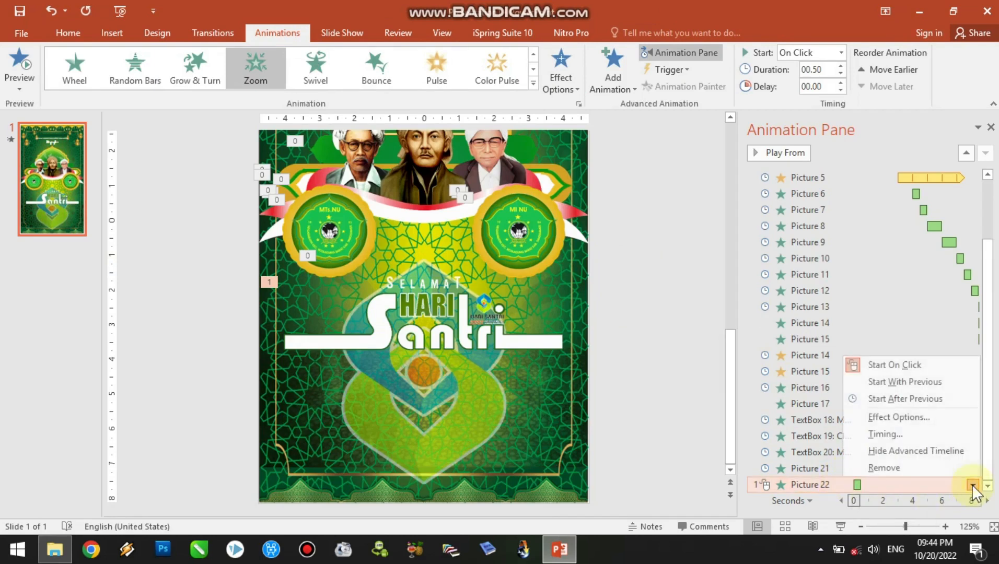
{"action": "left_click", "coordinate": [907, 385]}
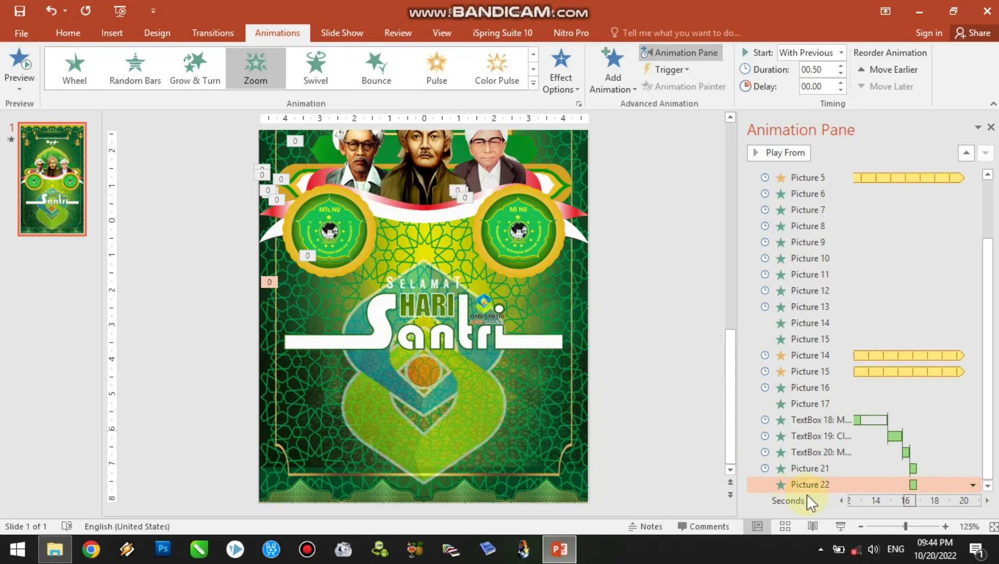
Step: Play the slide full screen to check the animation sequence, and return to editing
{"action": "left_click", "coordinate": [839, 527]}
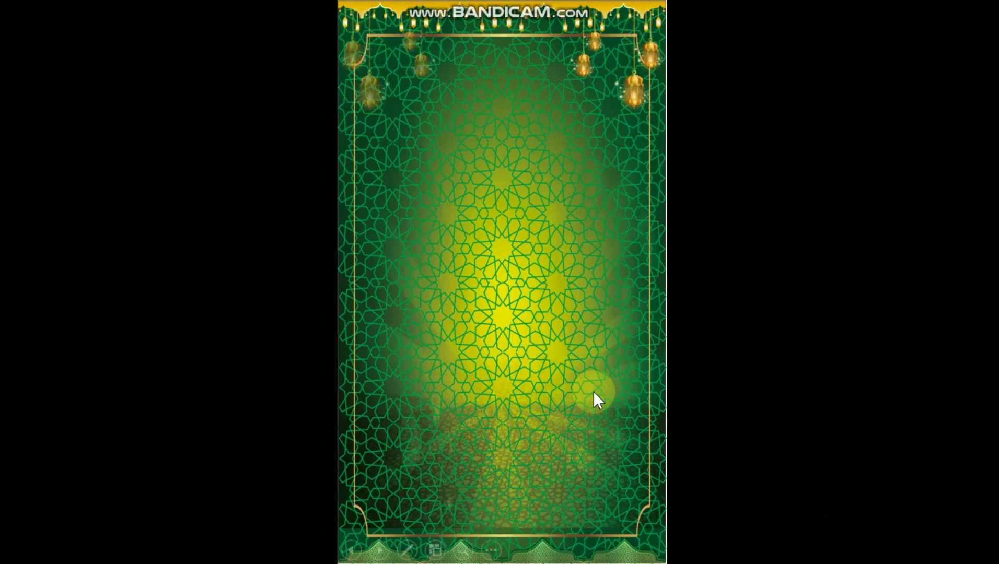
{"action": "left_click", "coordinate": [606, 384]}
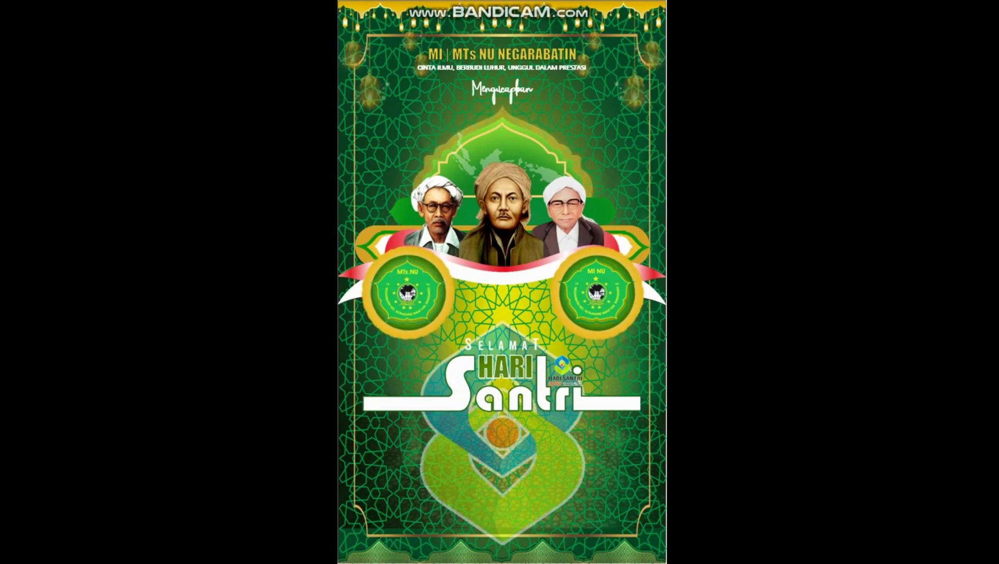
{"action": "key", "text": "Escape"}
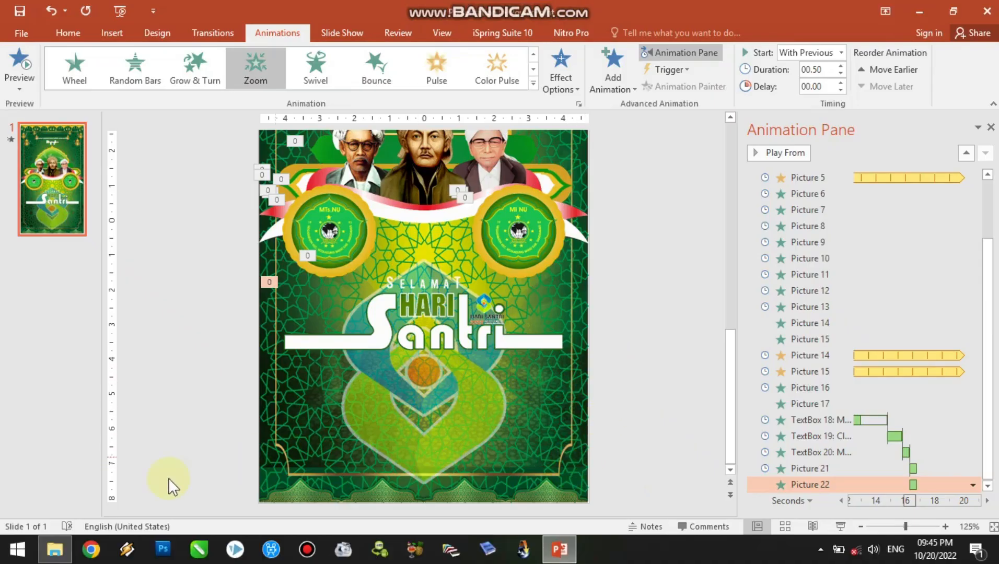
Step: Insert the anak 2 picture from the ASET TWIBON folder, shrink it to about 4.13 by 4.38 cm, and place it below the MTs NU medallion
{"action": "left_click", "coordinate": [55, 549]}
{"action": "left_click_drag", "start_coordinate": [376, 123], "coordinate": [315, 370]}
{"action": "left_click_drag", "start_coordinate": [424, 271], "coordinate": [383, 371]}
{"action": "left_click_drag", "start_coordinate": [735, 316], "coordinate": [703, 419]}
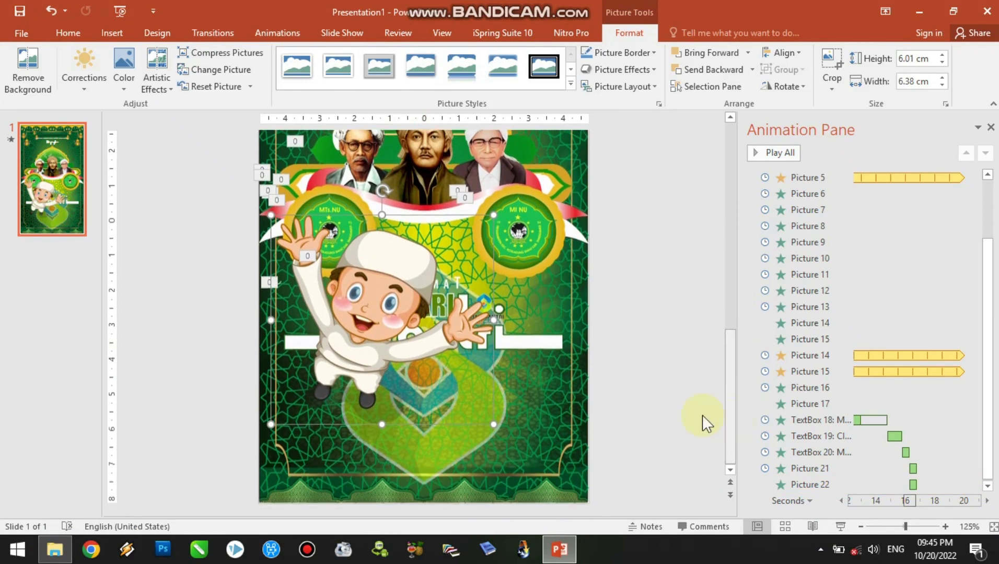
{"action": "left_click_drag", "start_coordinate": [364, 352], "coordinate": [338, 392]}
{"action": "left_click_drag", "start_coordinate": [466, 255], "coordinate": [397, 316]}
{"action": "left_click_drag", "start_coordinate": [332, 363], "coordinate": [337, 359]}
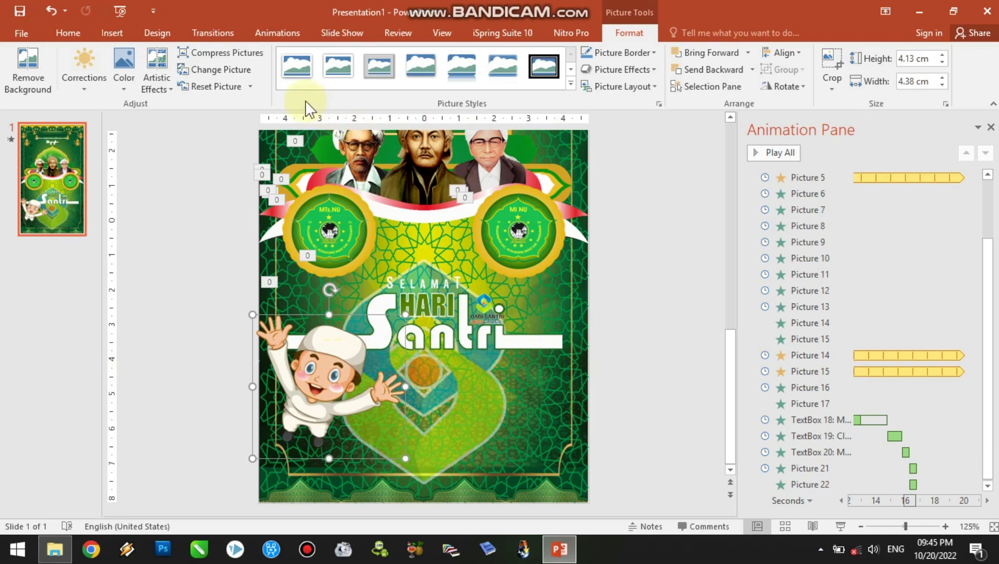
Step: Apply a Float In entrance animation to the boy picture and set it to start With Previous
{"action": "left_click", "coordinate": [271, 37]}
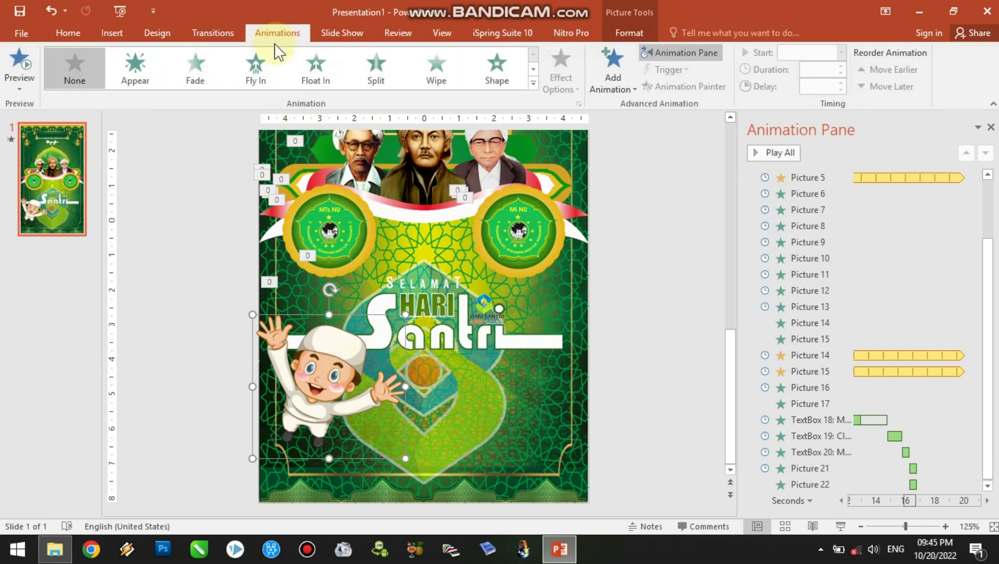
{"action": "left_click", "coordinate": [314, 82]}
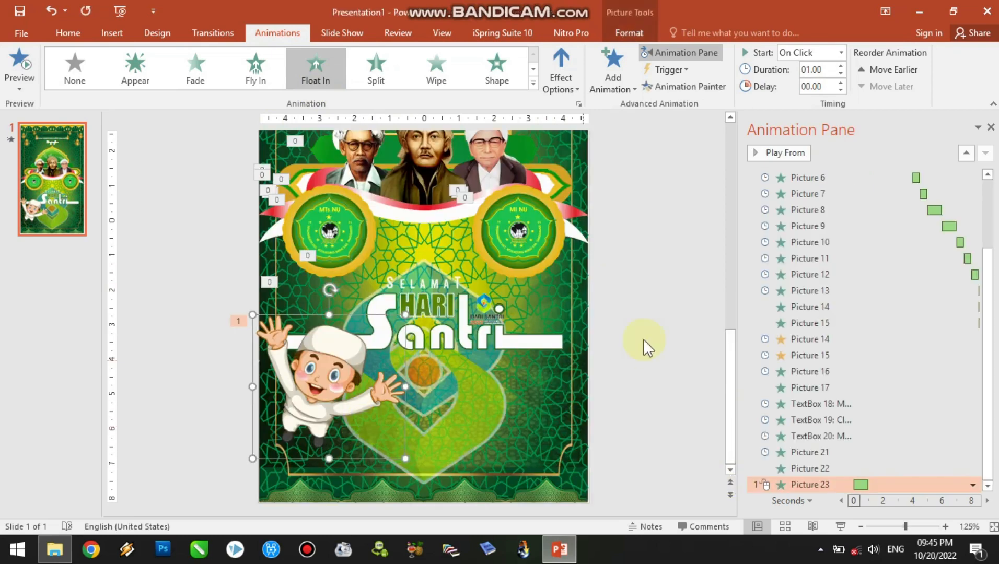
{"action": "left_click", "coordinate": [55, 548]}
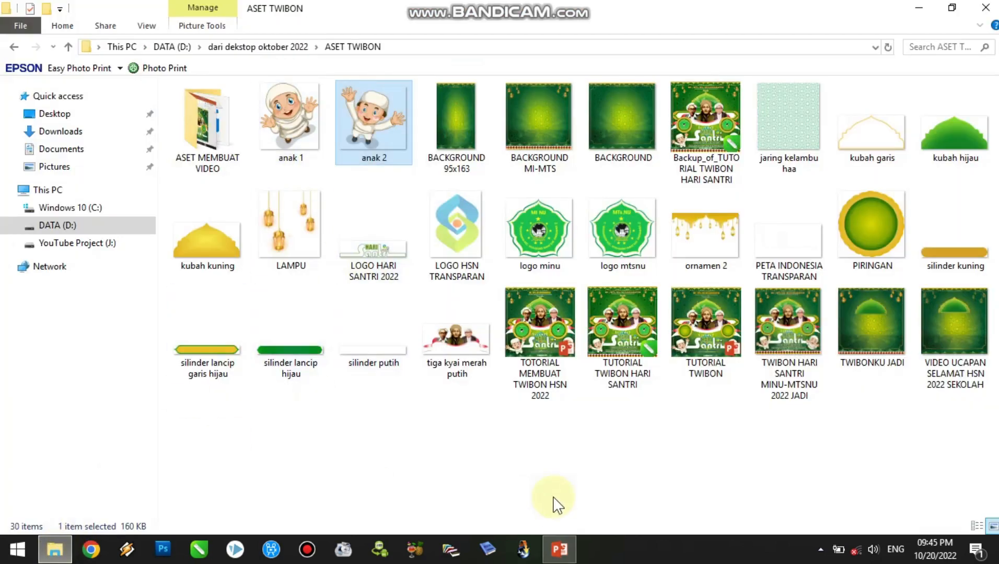
{"action": "left_click", "coordinate": [559, 550]}
{"action": "left_click", "coordinate": [398, 435]}
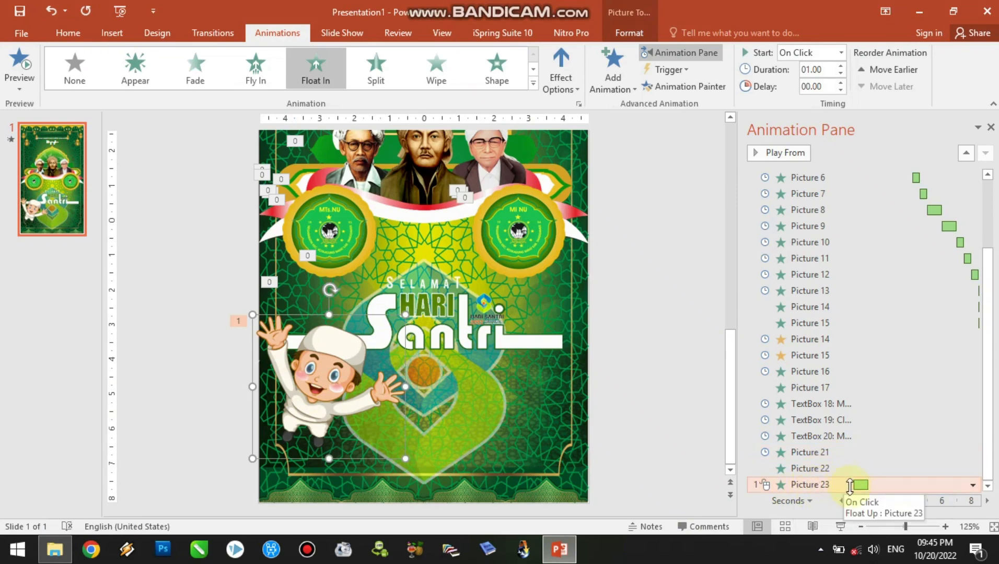
{"action": "left_click", "coordinate": [972, 485]}
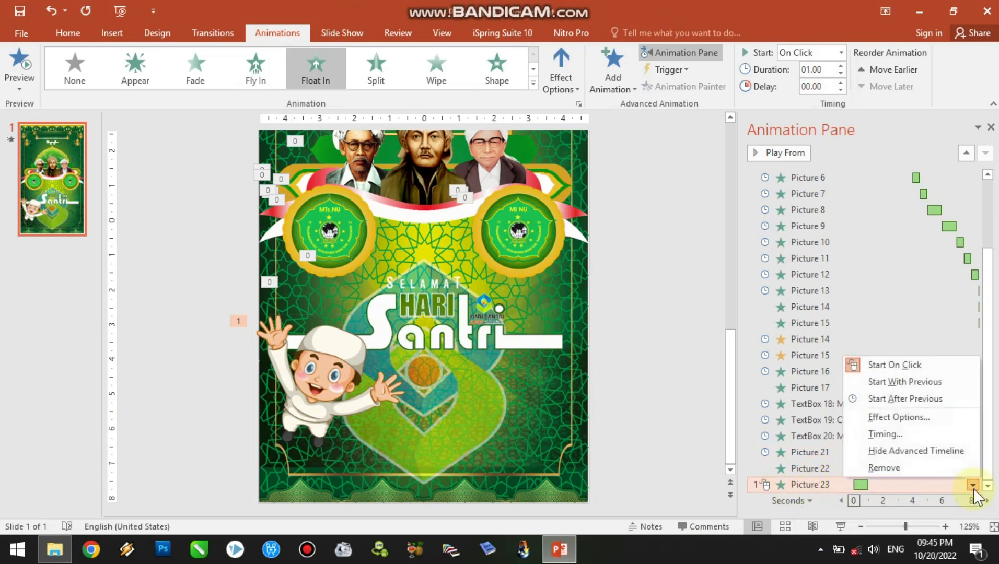
{"action": "left_click", "coordinate": [902, 400]}
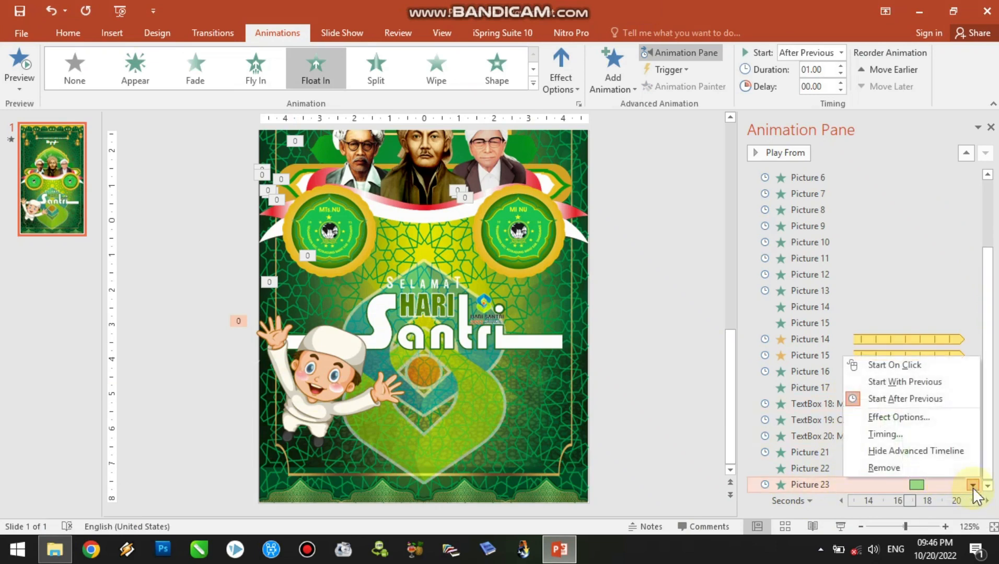
{"action": "left_click", "coordinate": [909, 382]}
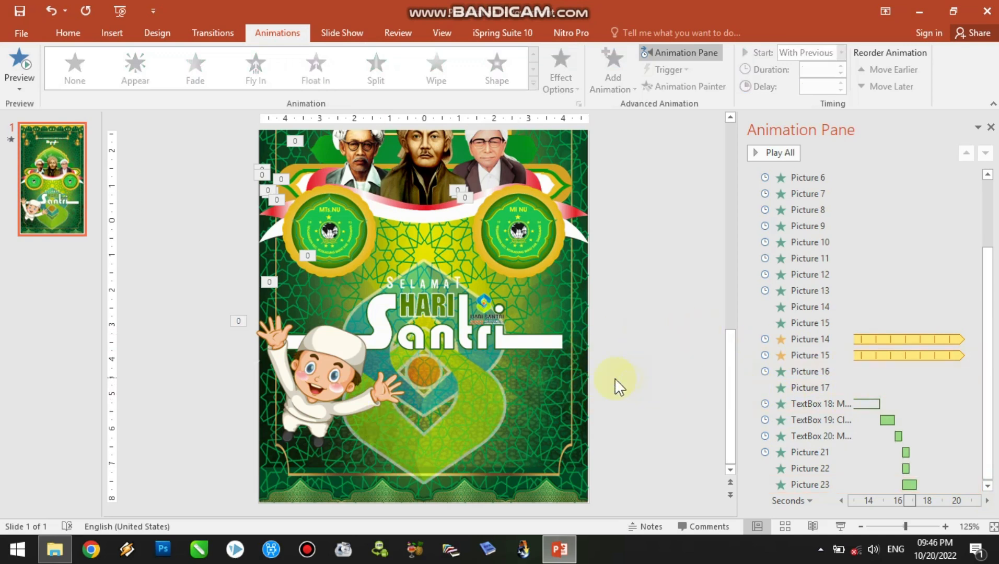
Step: Insert the anak 1 picture from the ASET TWIBON folder opposite the boy and shrink it to about 4.32 by 3.76 cm
{"action": "left_click", "coordinate": [54, 549]}
{"action": "left_click", "coordinate": [283, 131]}
{"action": "left_click_drag", "start_coordinate": [283, 131], "coordinate": [503, 407]}
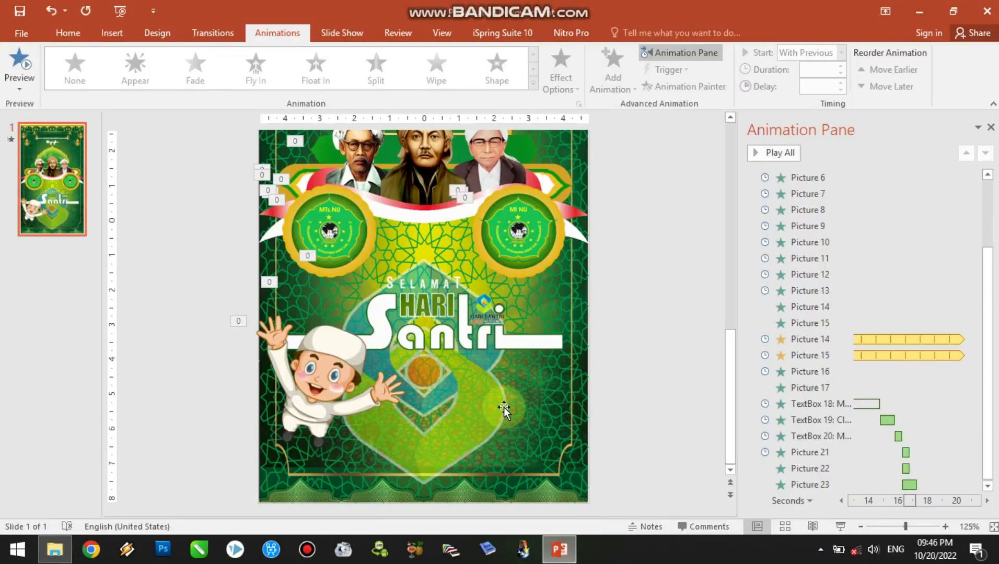
{"action": "left_click_drag", "start_coordinate": [428, 326], "coordinate": [512, 473]}
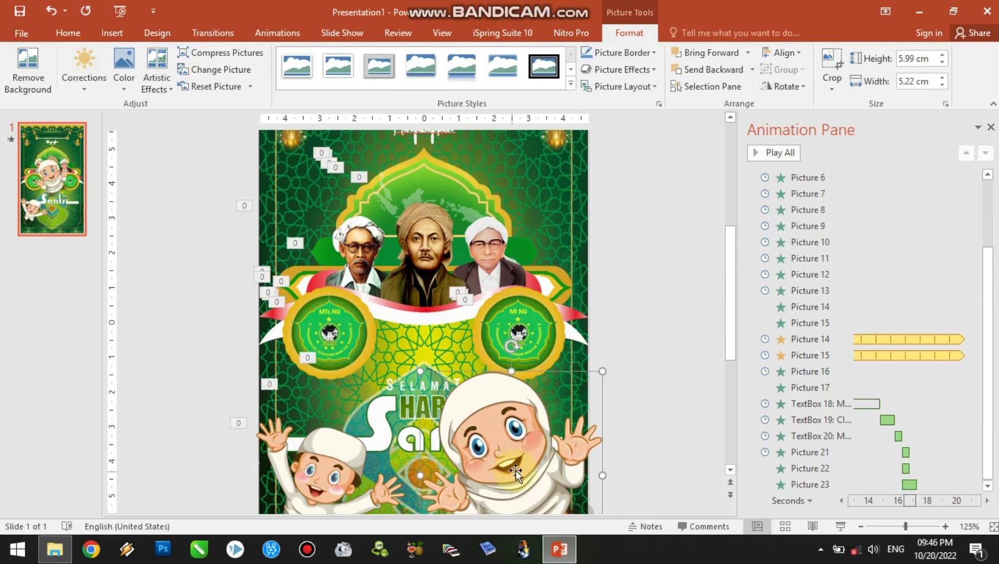
{"action": "left_click_drag", "start_coordinate": [734, 332], "coordinate": [738, 450]}
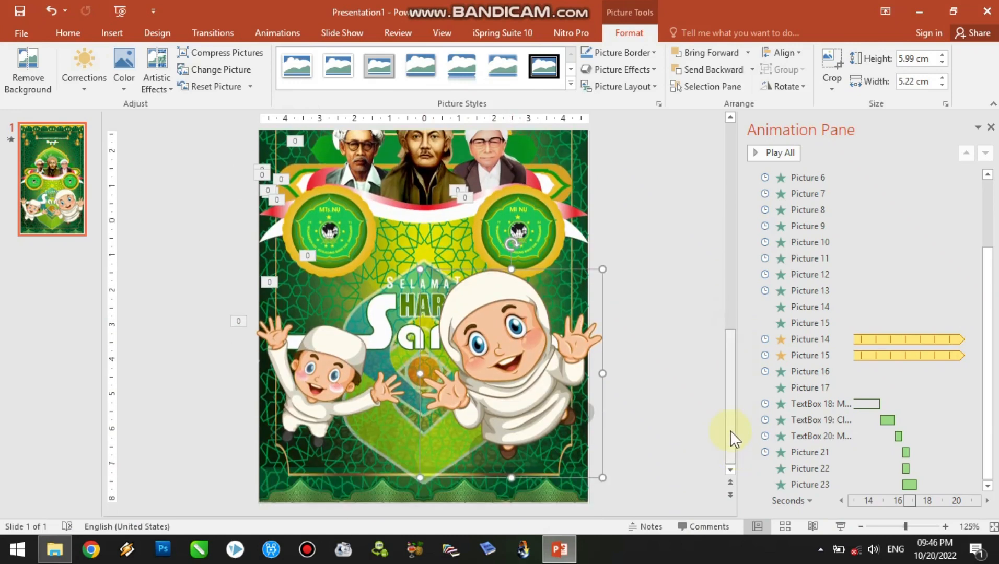
{"action": "left_click_drag", "start_coordinate": [603, 270], "coordinate": [552, 327]}
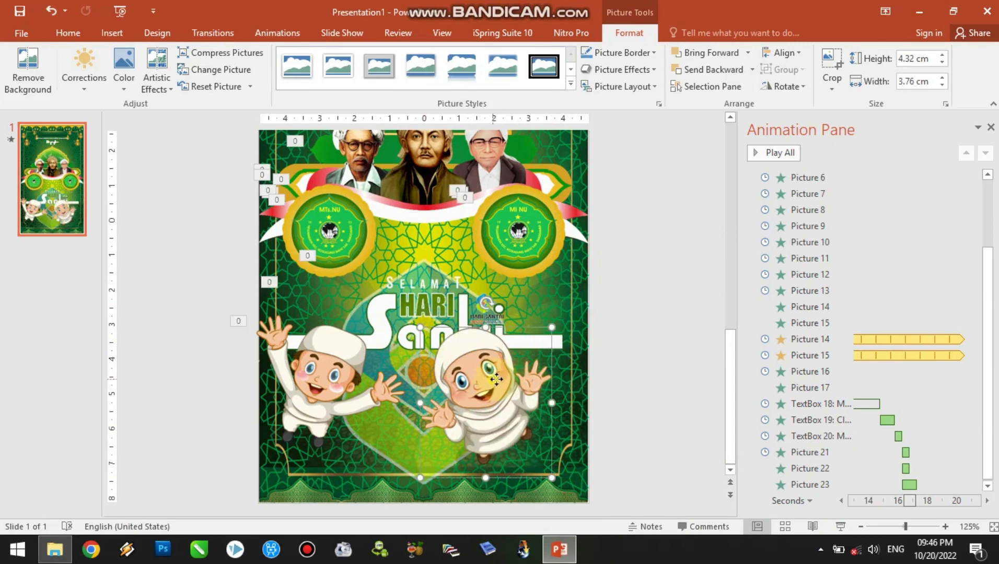
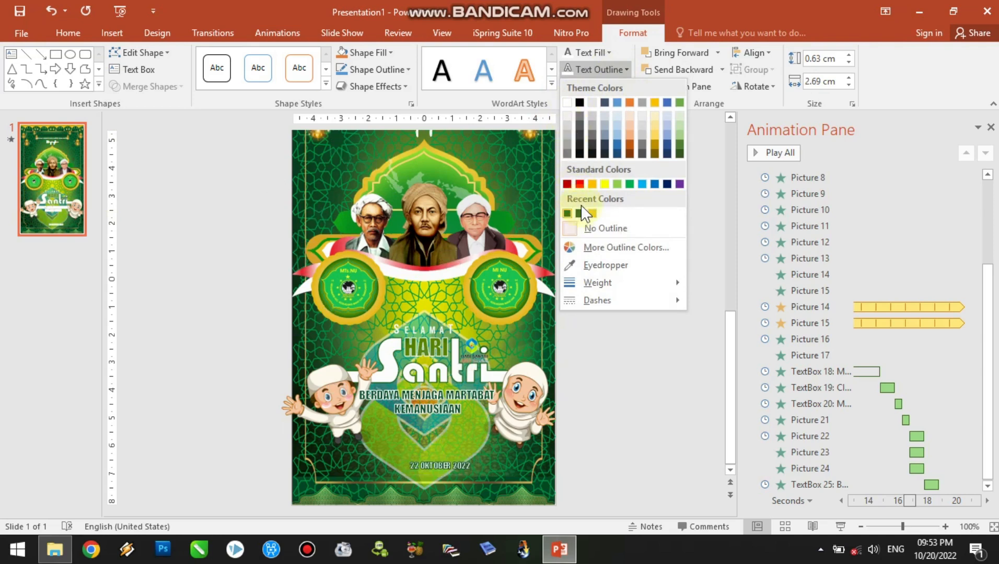
Step: Give the "22 OKTOBER 2022" text a dark green outline and set its font size to 12
{"action": "left_click", "coordinate": [678, 155]}
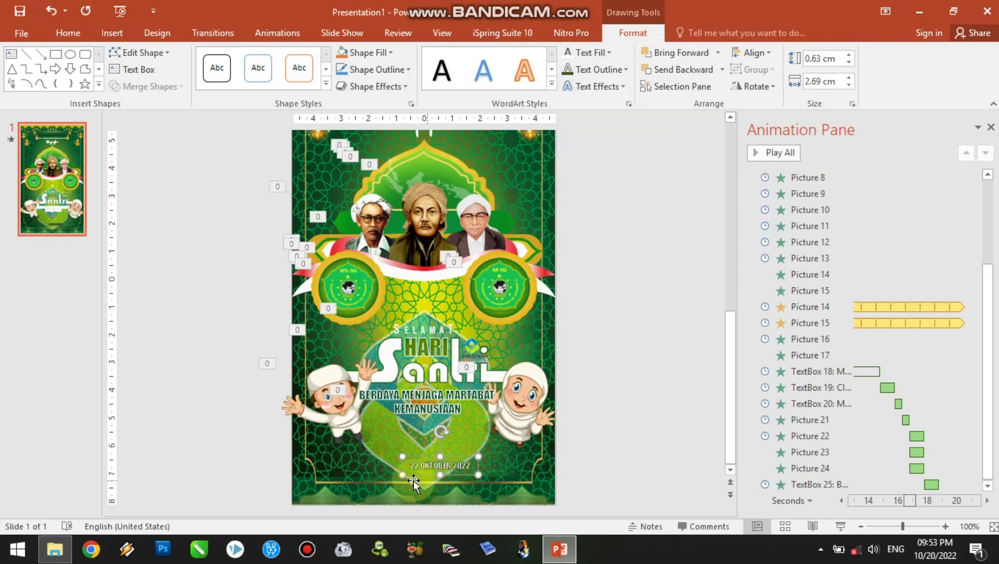
{"action": "left_click", "coordinate": [419, 463]}
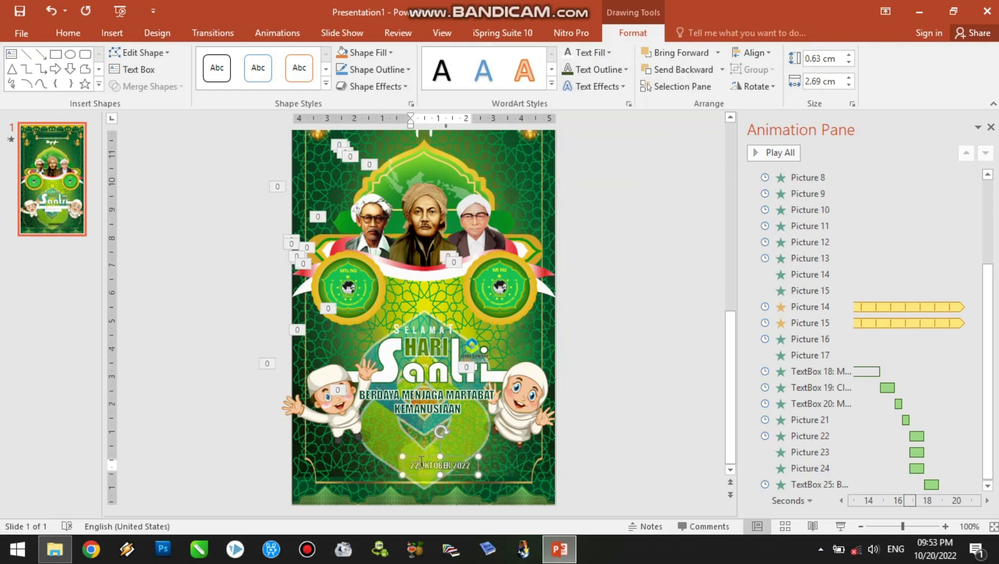
{"action": "left_click", "coordinate": [70, 33]}
{"action": "left_click", "coordinate": [296, 58]}
{"action": "type", "text": "12"}
{"action": "key", "text": "Return"}
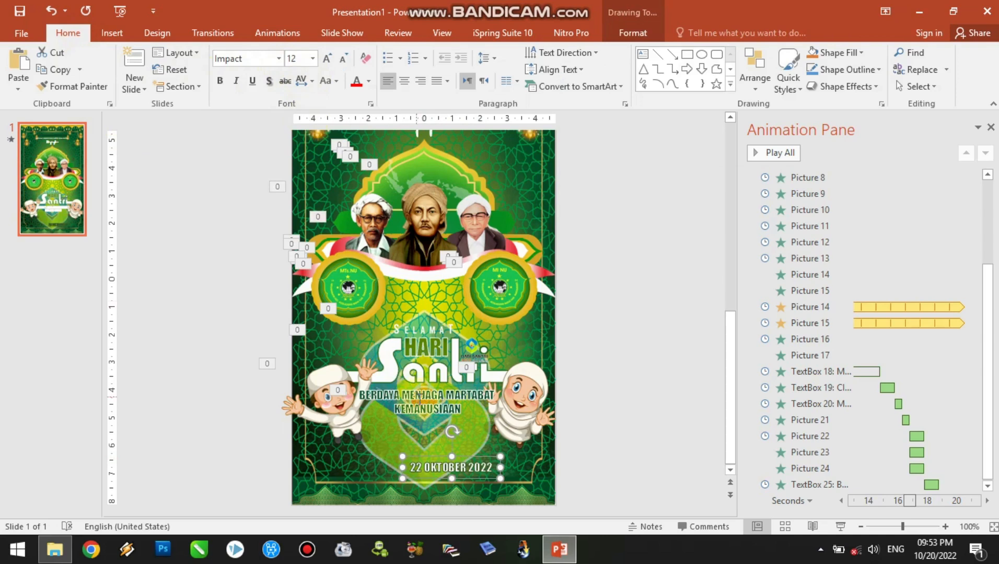
Step: Centre the "22 OKTOBER 2022" text horizontally just above the gold frame's lower edge and deselect it
{"action": "left_click_drag", "start_coordinate": [467, 462], "coordinate": [440, 466]}
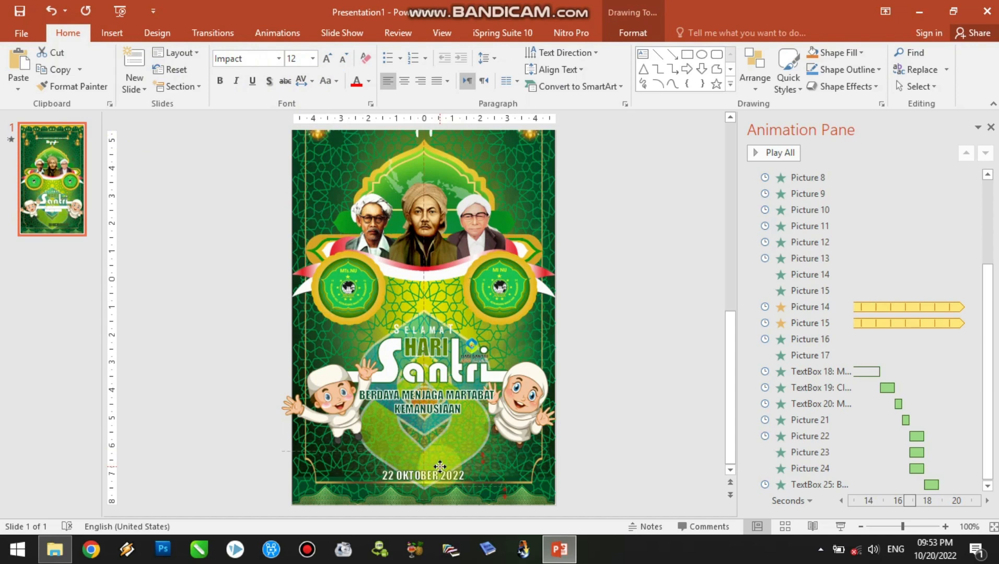
{"action": "left_click_drag", "start_coordinate": [440, 467], "coordinate": [440, 466]}
{"action": "left_click", "coordinate": [625, 360]}
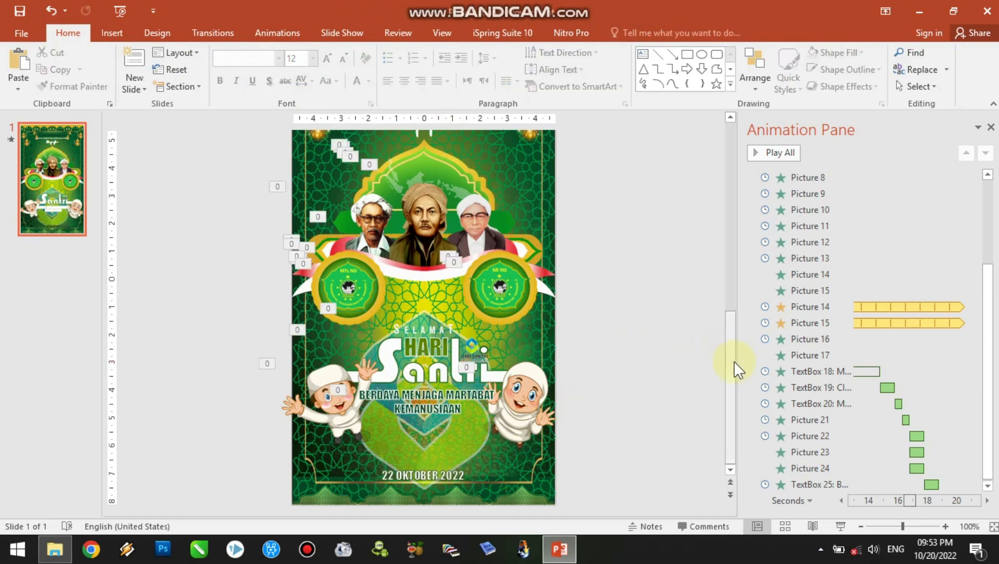
{"action": "left_click_drag", "start_coordinate": [734, 369], "coordinate": [729, 227]}
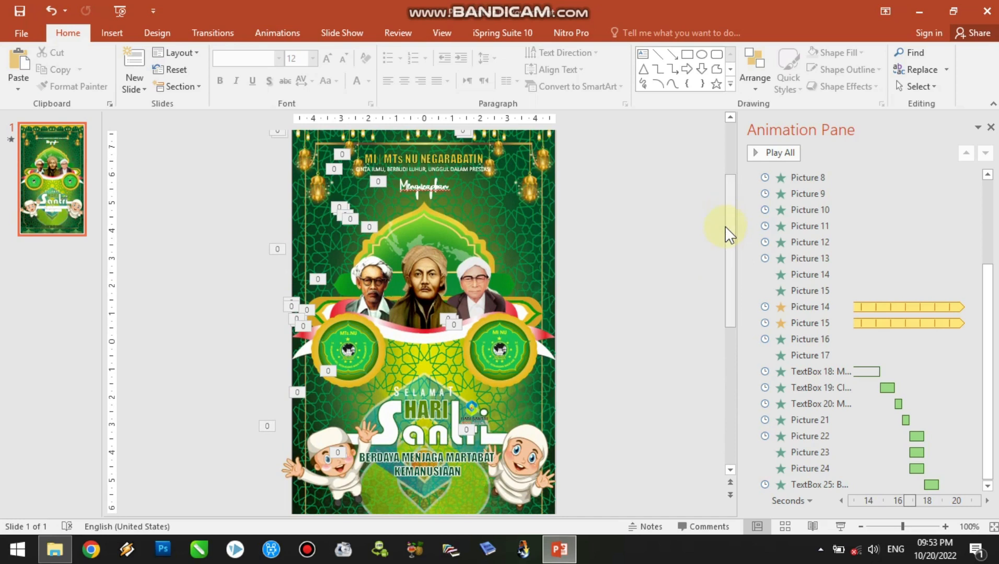
{"action": "scroll", "coordinate": [730, 472], "scroll_direction": "down", "scroll_amount": 3}
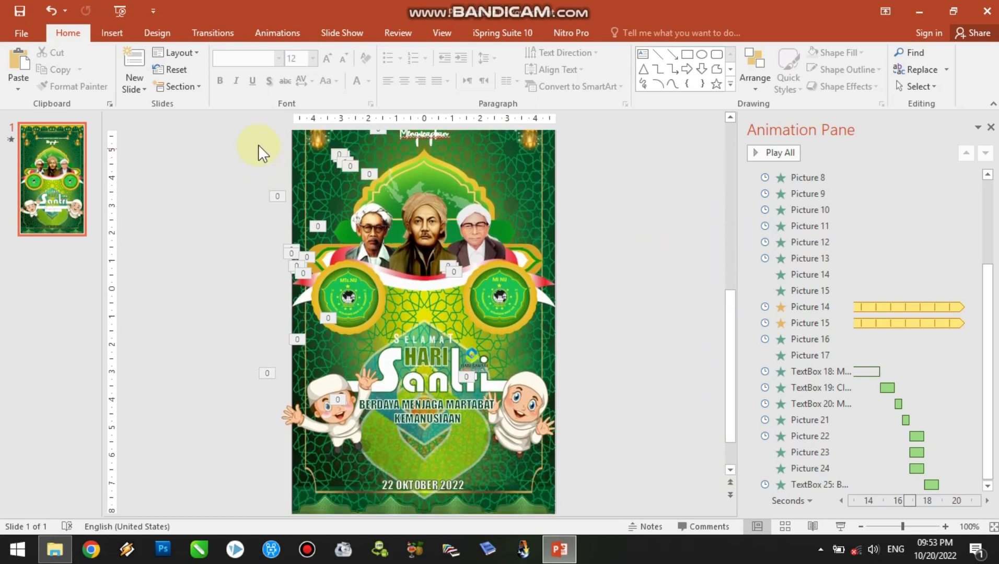
{"action": "scroll", "coordinate": [374, 158], "scroll_direction": "up", "scroll_amount": 1}
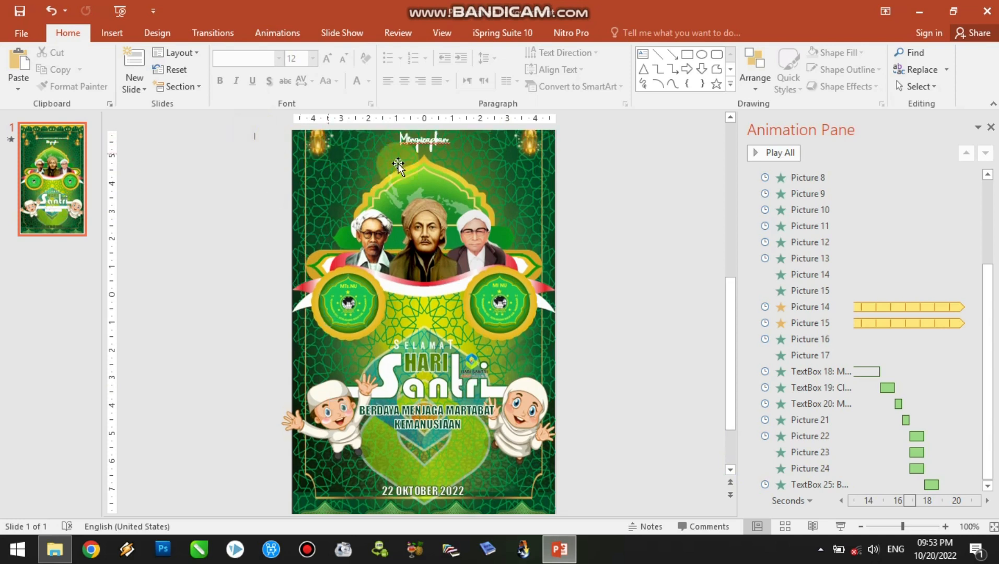
{"action": "left_click", "coordinate": [425, 167]}
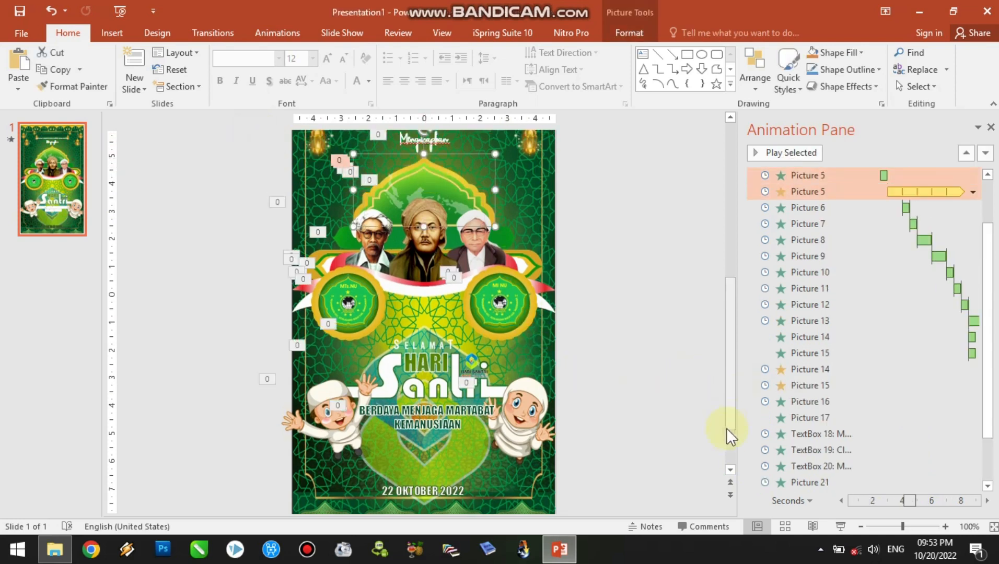
{"action": "left_click", "coordinate": [731, 470]}
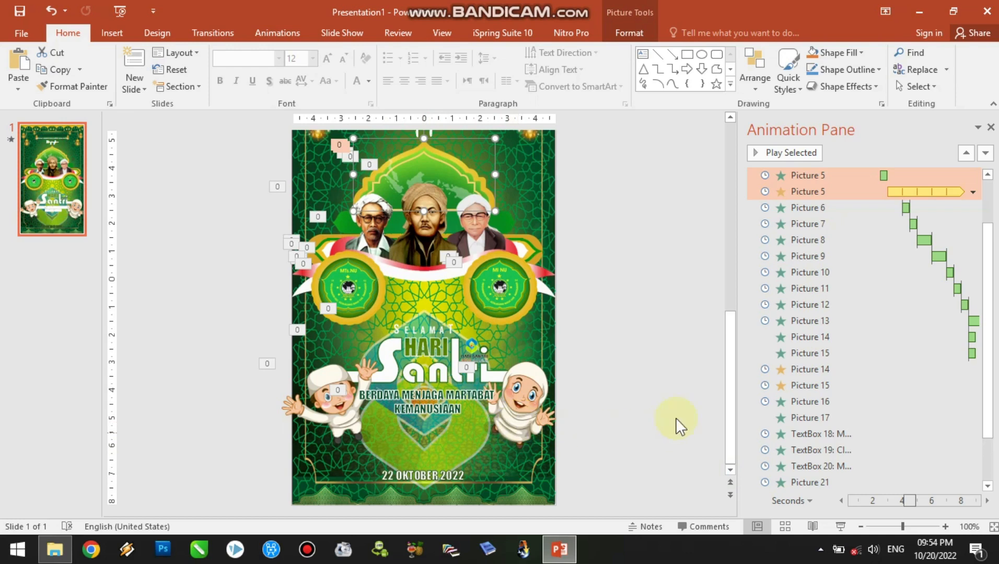
{"action": "left_click", "coordinate": [633, 302]}
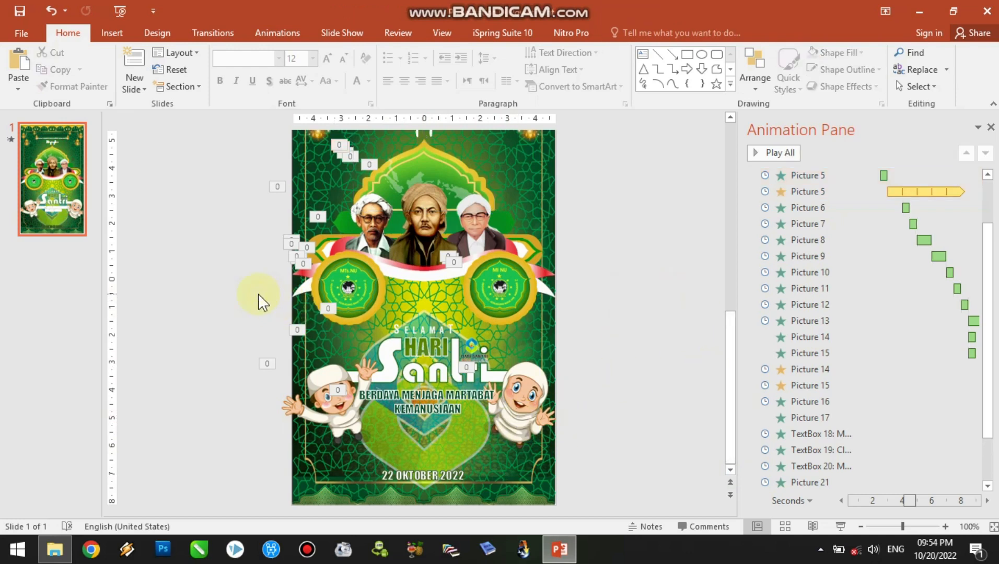
Step: Nudge the Selamat Hari Santri artwork, the theme text and both cartoon children down together, closer to the date, and deselect them
{"action": "left_click_drag", "start_coordinate": [306, 309], "coordinate": [660, 465]}
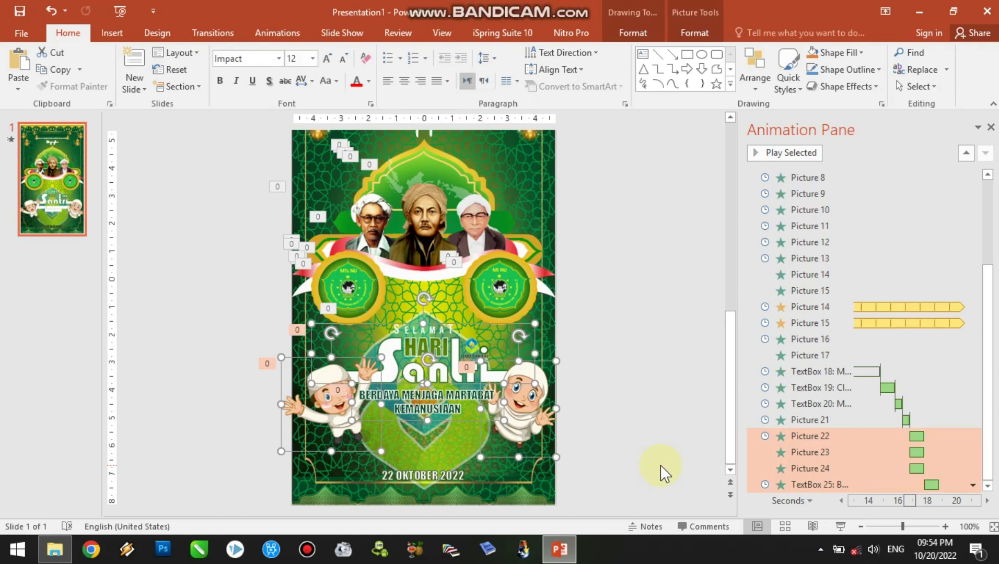
{"action": "key", "text": "Down"}
{"action": "key", "text": "Down"}
{"action": "key", "text": "Down"}
{"action": "key", "text": "Down"}
{"action": "key", "text": "Down"}
{"action": "key", "text": "Down"}
{"action": "key", "text": "Down"}
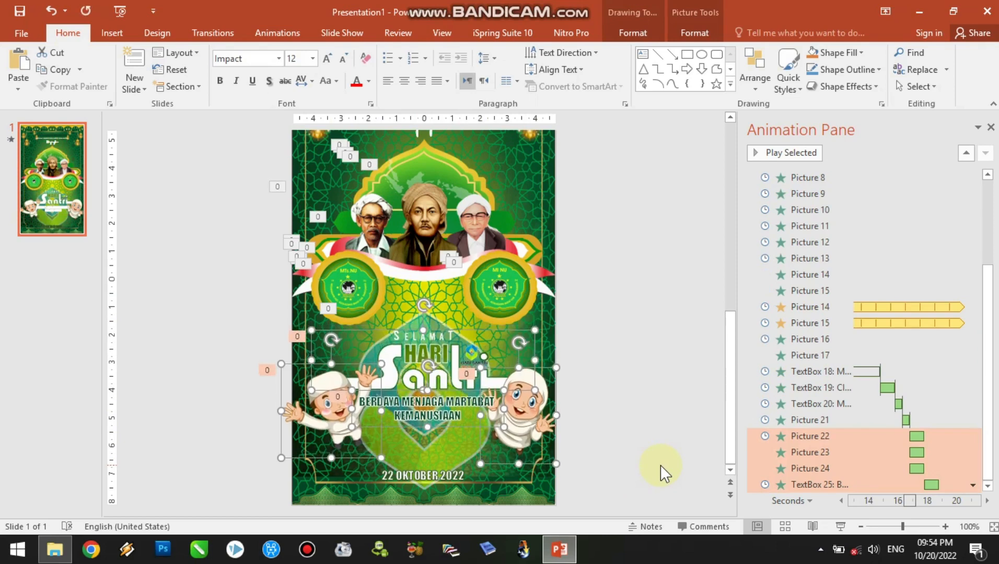
{"action": "key", "text": "Down"}
{"action": "key", "text": "Down"}
{"action": "key", "text": "Down"}
{"action": "key", "text": "Down"}
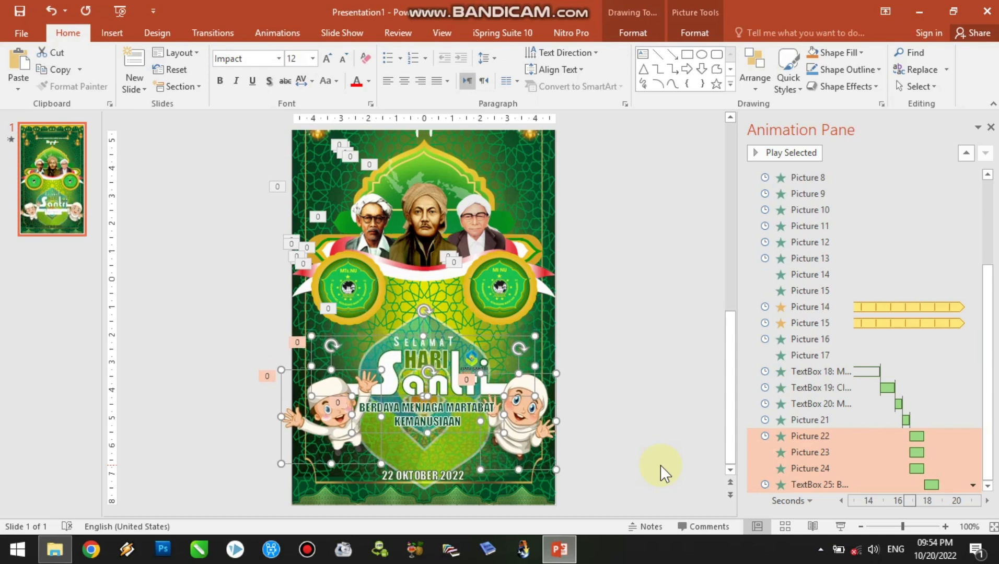
{"action": "left_click", "coordinate": [661, 332]}
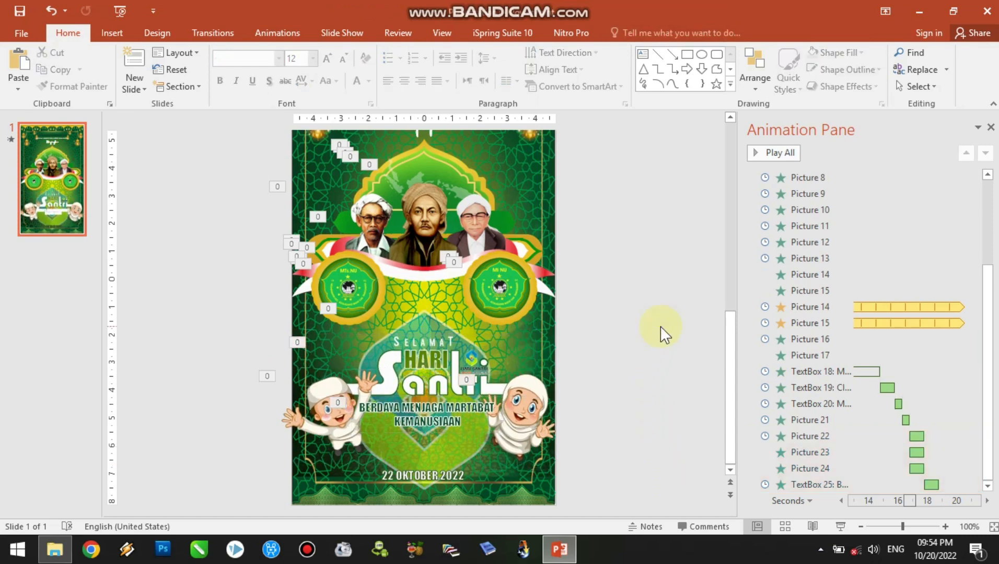
Step: Move the green arch, the three portraits, the ribbon and both round logos down together, closer to the greeting artwork
{"action": "left_click", "coordinate": [730, 117]}
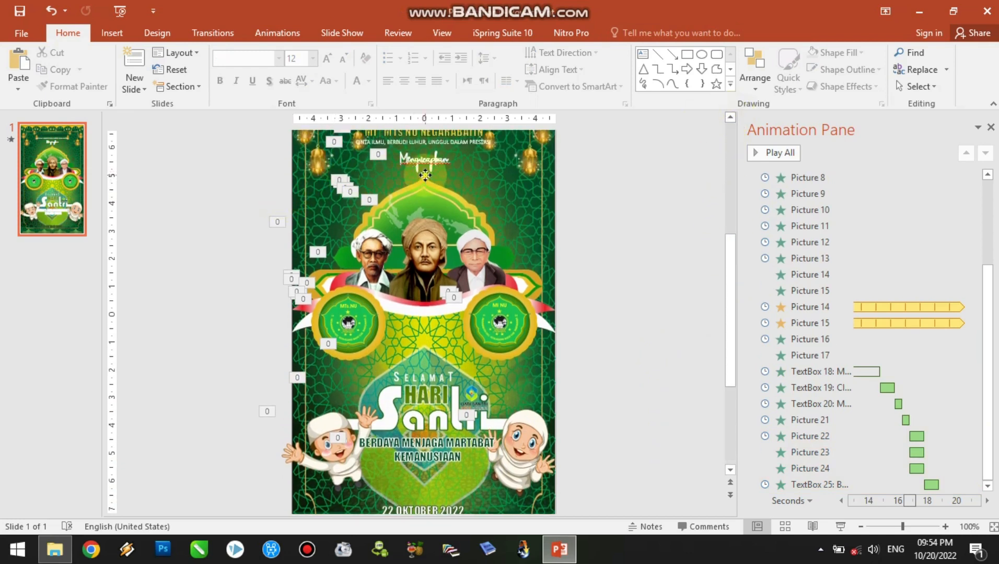
{"action": "left_click", "coordinate": [466, 340]}
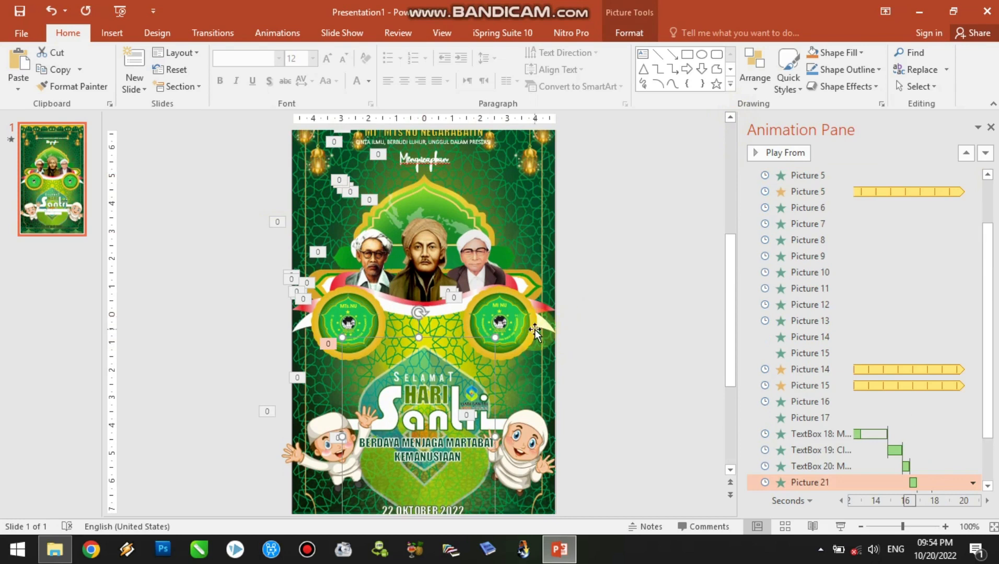
{"action": "left_click", "coordinate": [514, 329]}
{"action": "left_click", "coordinate": [622, 327]}
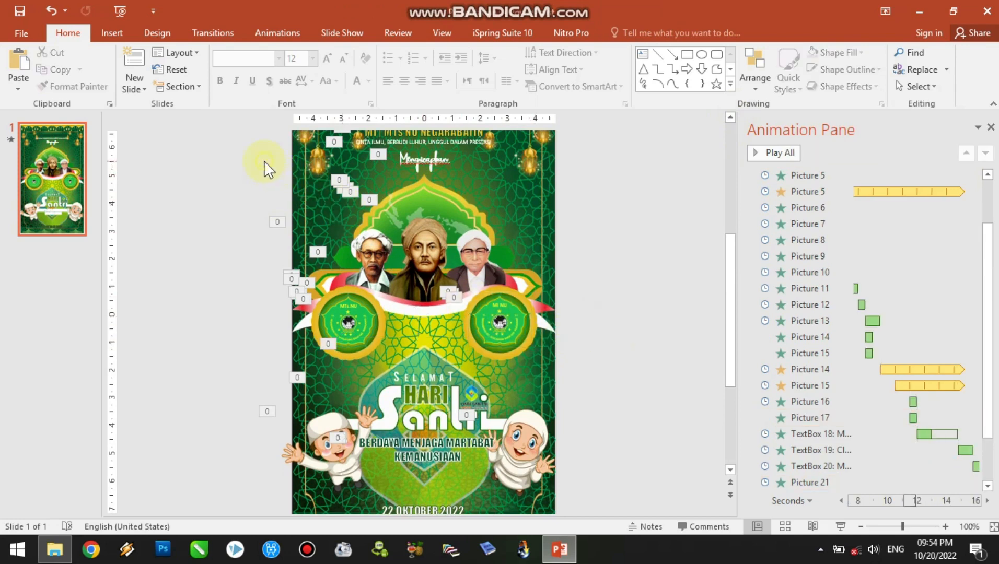
{"action": "left_click_drag", "start_coordinate": [264, 162], "coordinate": [639, 368]}
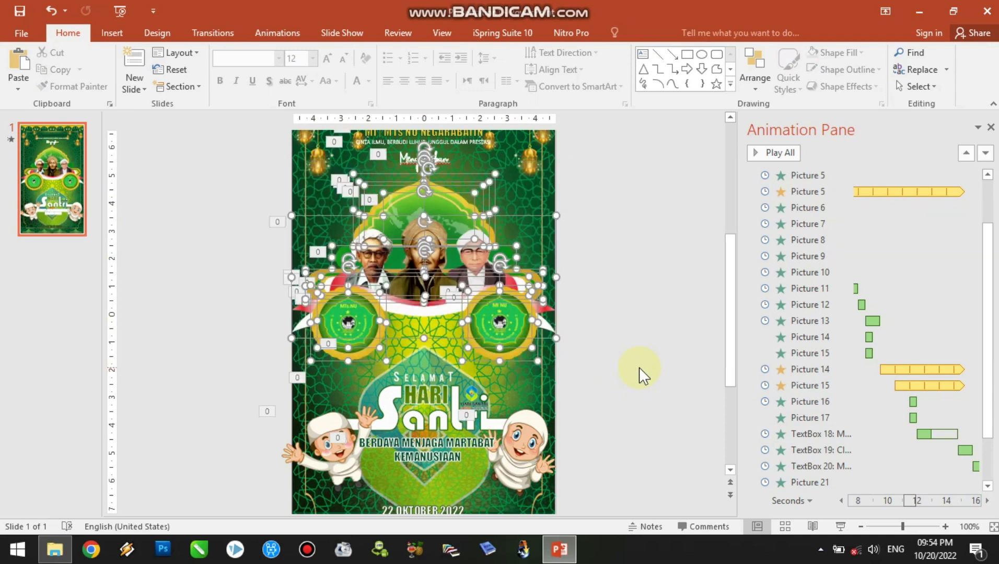
{"action": "key", "text": "Down"}
{"action": "key", "text": "Down"}
{"action": "key", "text": "Down"}
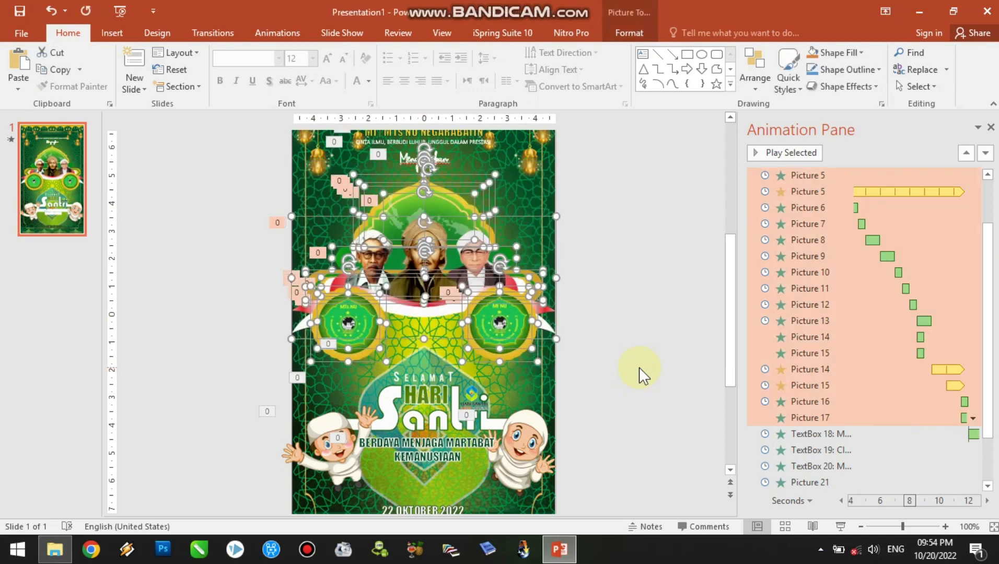
{"action": "key", "text": "Down"}
{"action": "key", "text": "Down"}
{"action": "key", "text": "Down"}
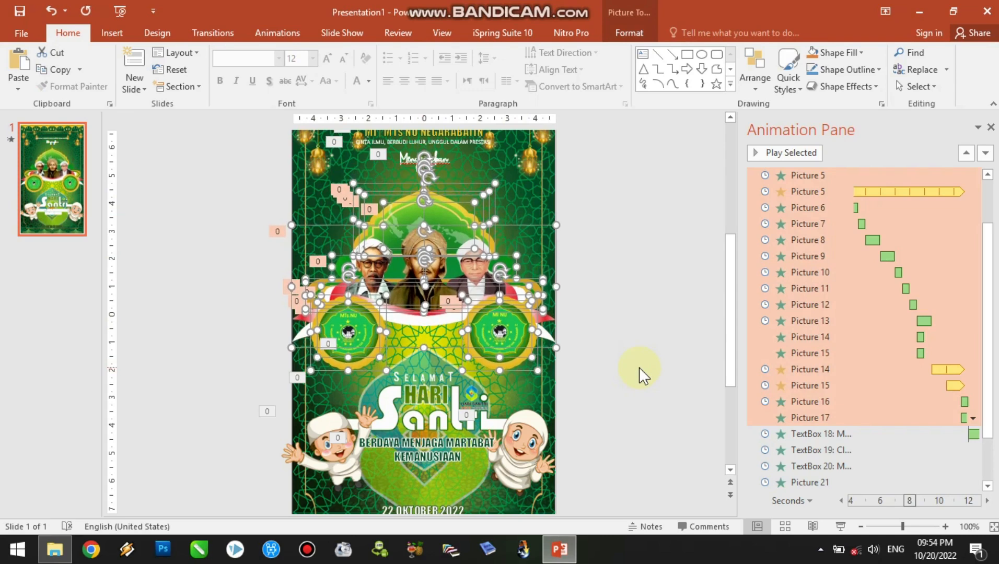
{"action": "key", "text": "Down"}
{"action": "key", "text": "Down"}
{"action": "key", "text": "Down"}
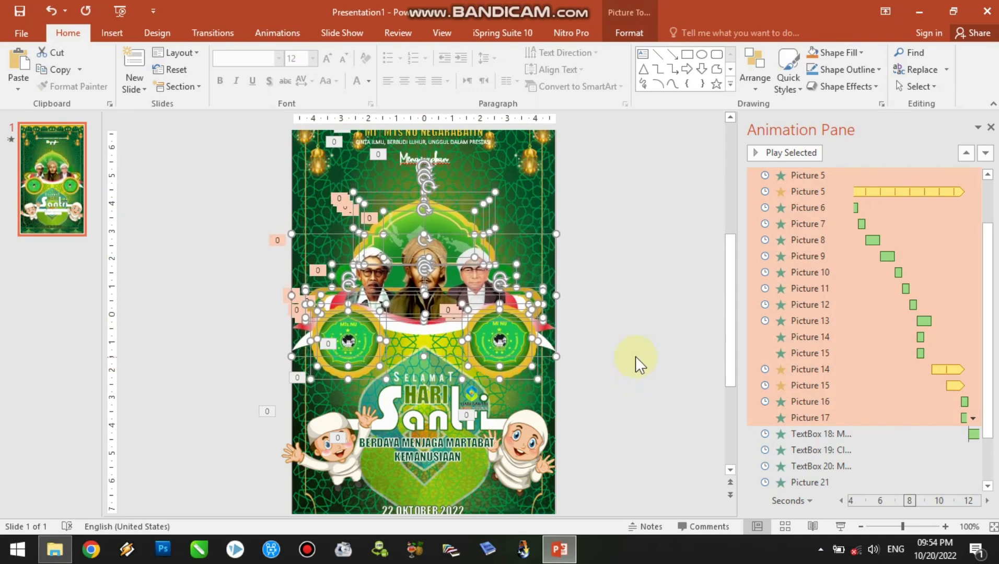
{"action": "left_click", "coordinate": [647, 238]}
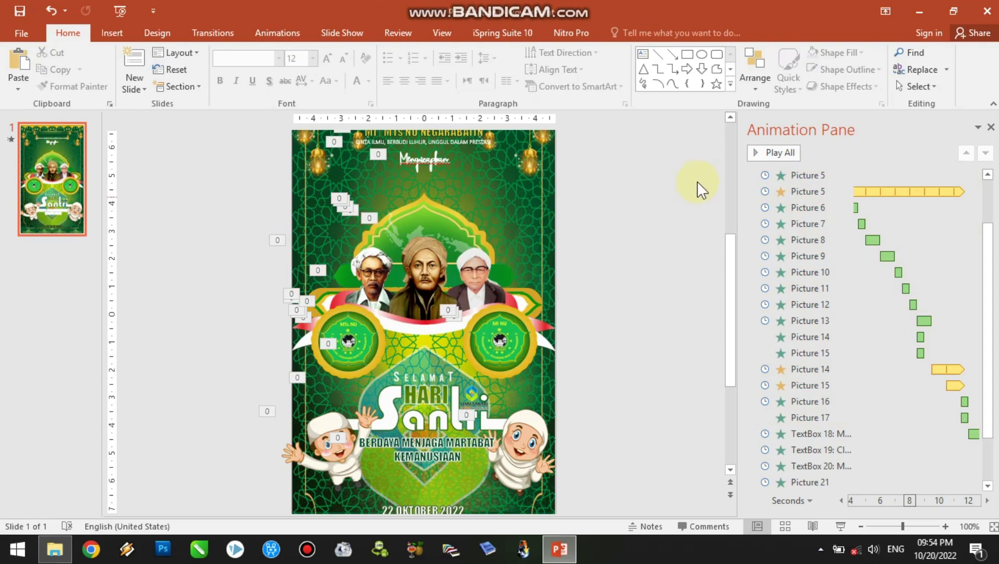
Step: Nudge the "Mengucapkan" text box down slightly towards the top of the arch and deselect it
{"action": "left_click", "coordinate": [730, 118]}
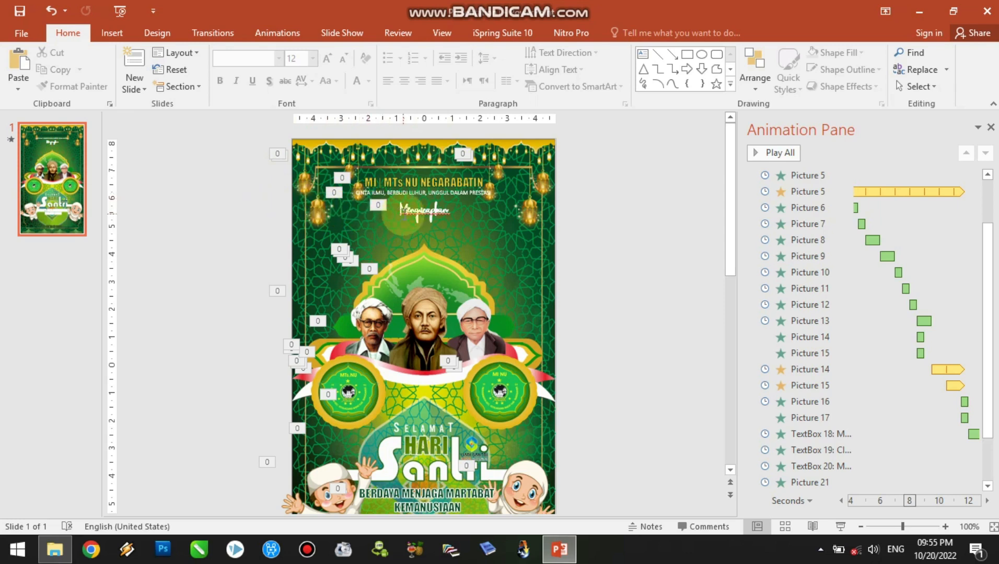
{"action": "left_click", "coordinate": [407, 211]}
{"action": "left_click", "coordinate": [417, 224]}
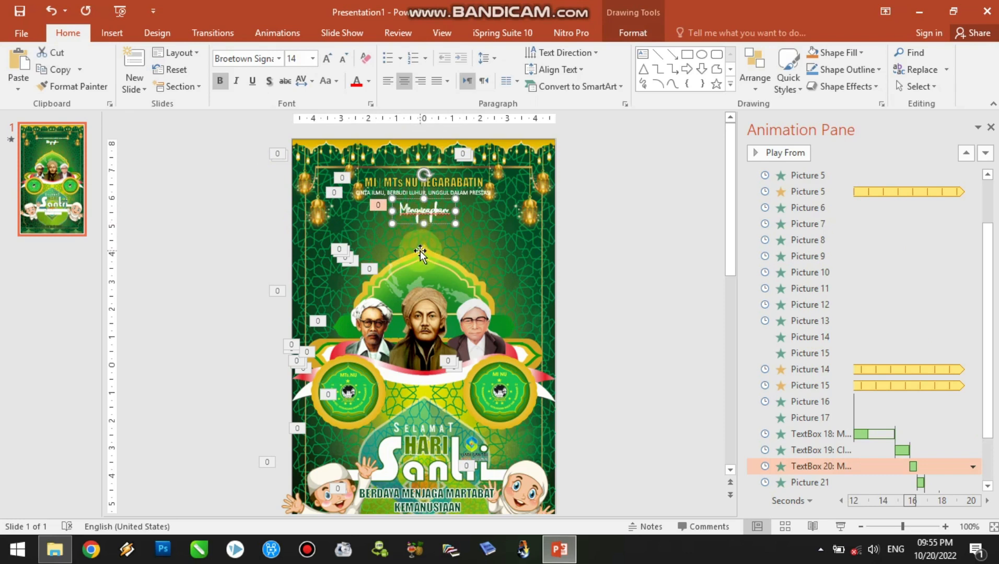
{"action": "key", "text": "Down"}
{"action": "key", "text": "Down"}
{"action": "key", "text": "Down"}
{"action": "key", "text": "Down"}
{"action": "key", "text": "Down"}
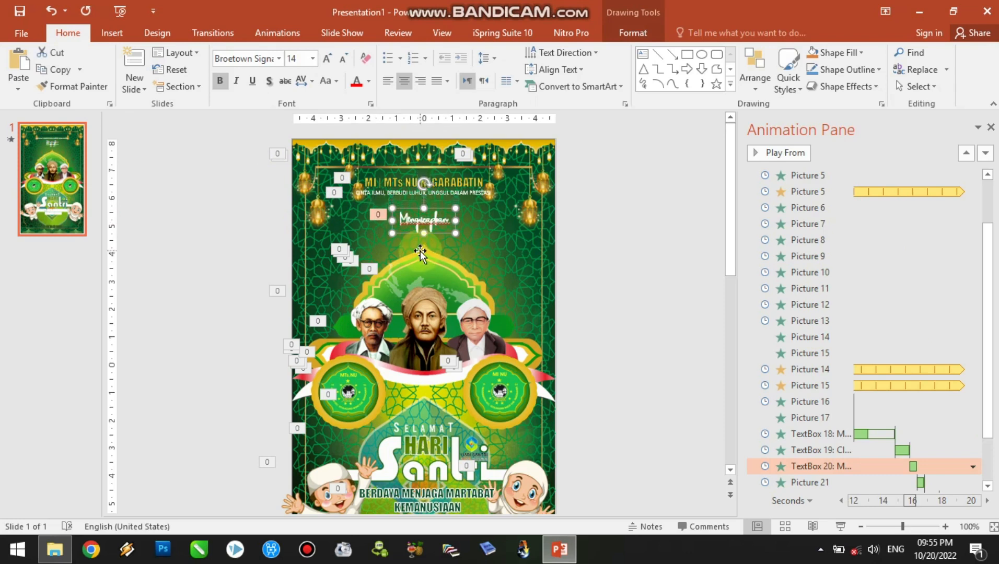
{"action": "left_click", "coordinate": [633, 200]}
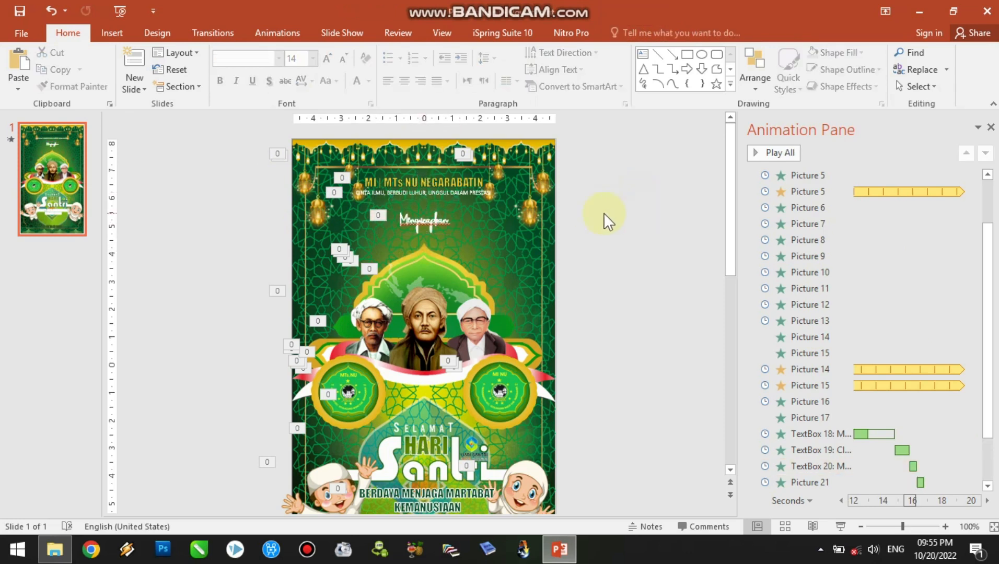
Step: Select the school name, the motto and the "Mengucapkan" text together and nudge all three down slightly
{"action": "left_click_drag", "start_coordinate": [610, 215], "coordinate": [290, 160]}
{"action": "left_click", "coordinate": [563, 201]}
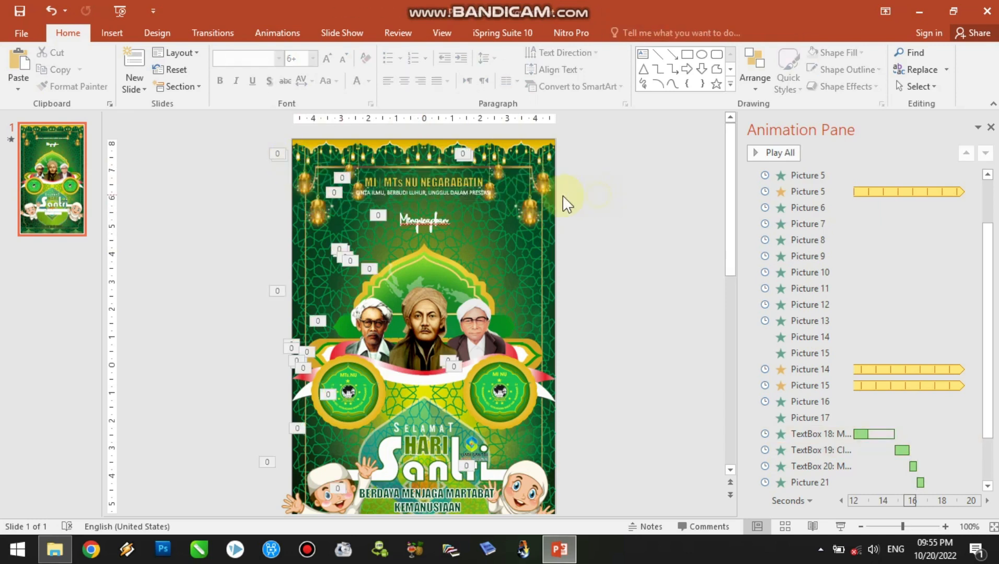
{"action": "left_click_drag", "start_coordinate": [254, 162], "coordinate": [536, 241]}
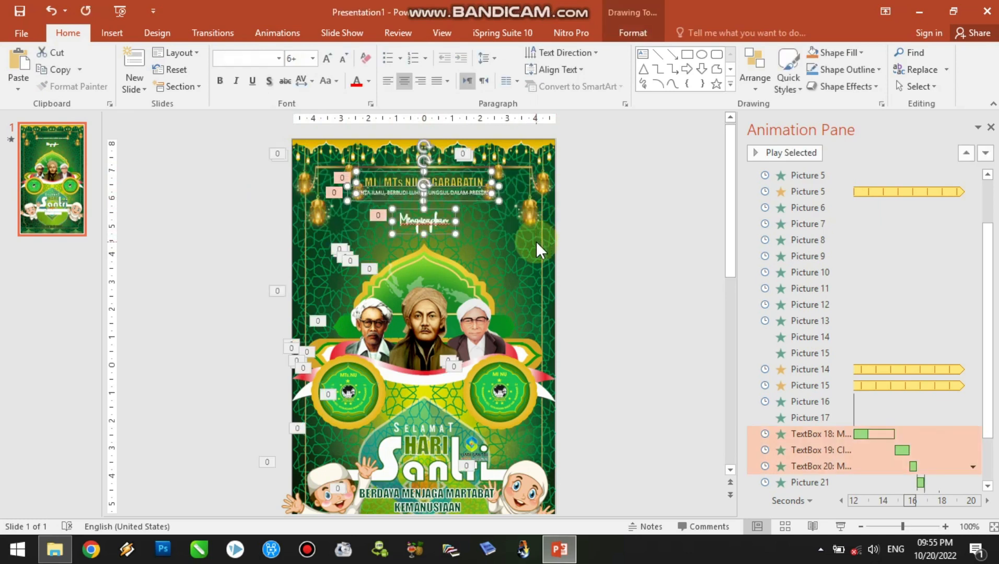
{"action": "left_click", "coordinate": [646, 224]}
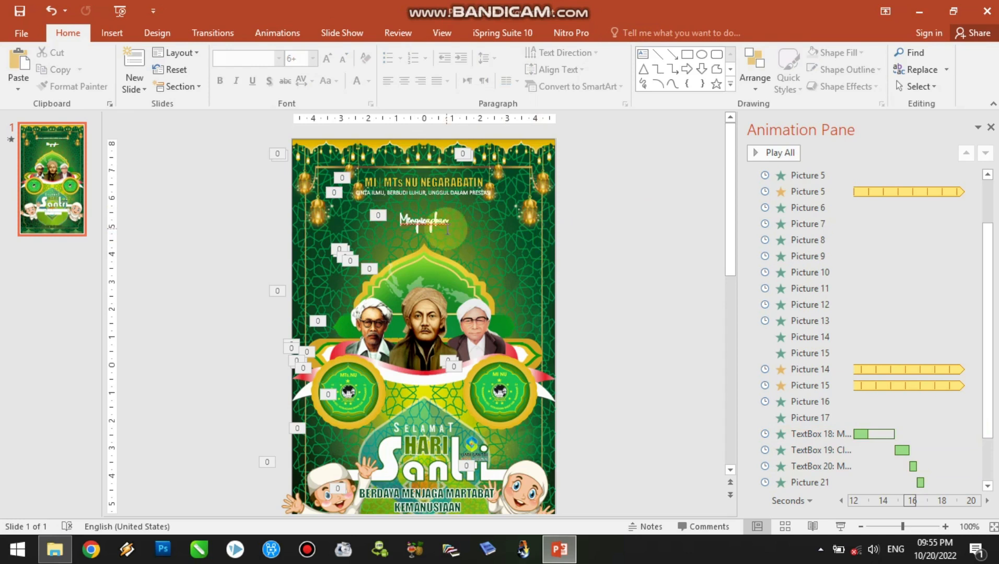
{"action": "left_click", "coordinate": [444, 225]}
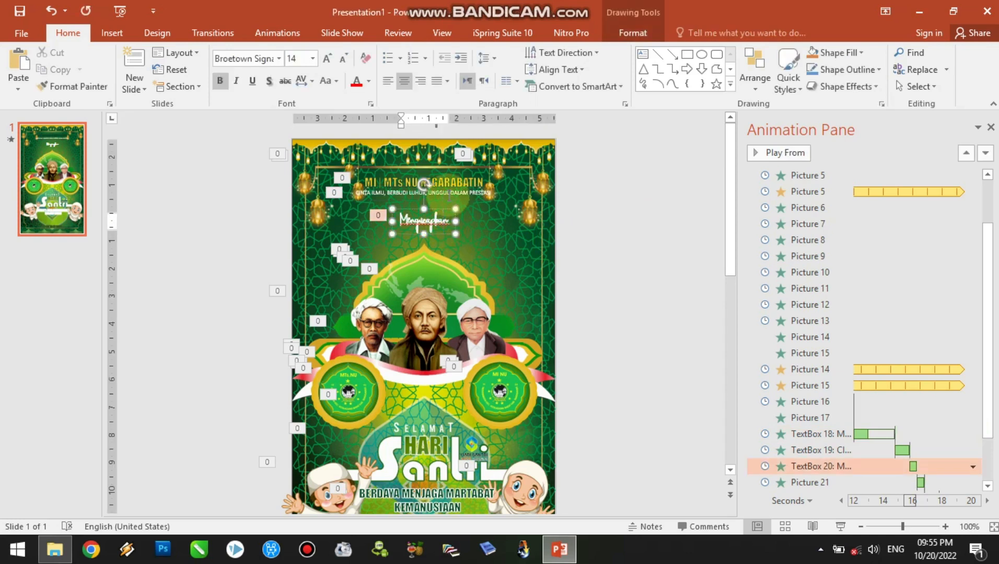
{"action": "left_click", "coordinate": [449, 196], "text": "shift"}
{"action": "left_click", "coordinate": [450, 182], "text": "shift"}
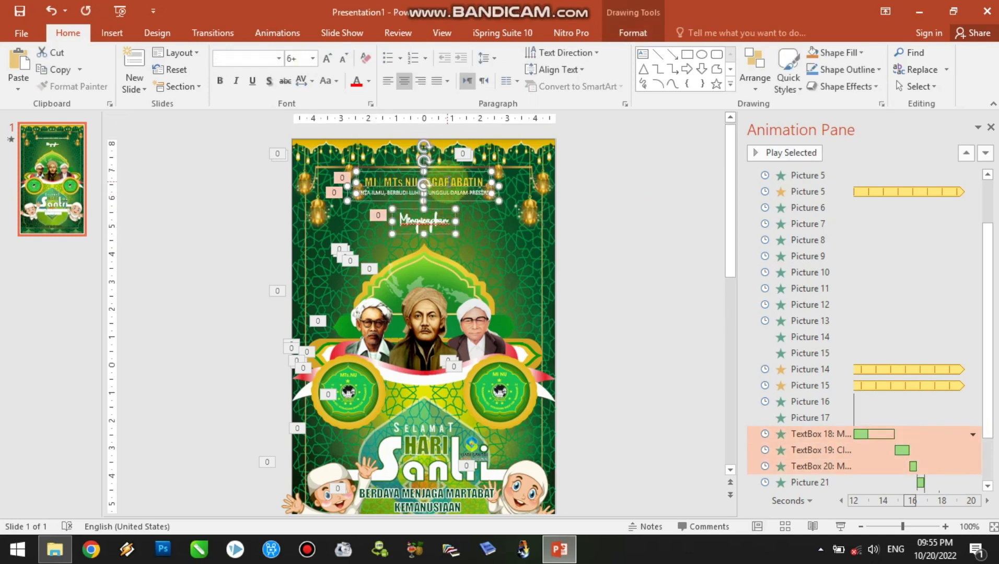
{"action": "key", "text": "Down"}
{"action": "key", "text": "Down"}
{"action": "key", "text": "Down"}
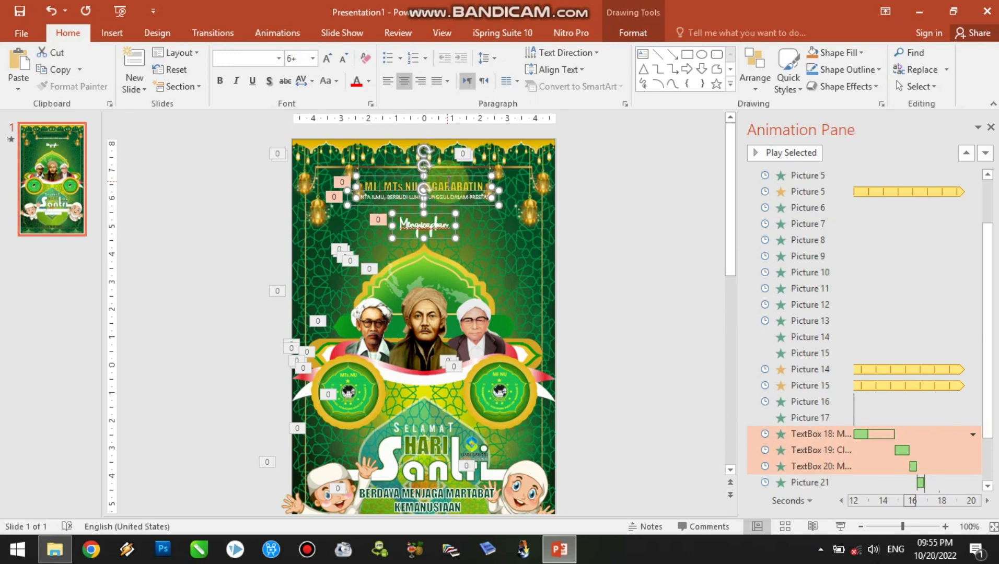
{"action": "left_click", "coordinate": [612, 205]}
Step: Nudge the "MI MTs NU NEGARABATIN" title and the motto vertically as a pair, settling them slightly lower with a gap above "Mengucapkan"
{"action": "left_click", "coordinate": [439, 184]}
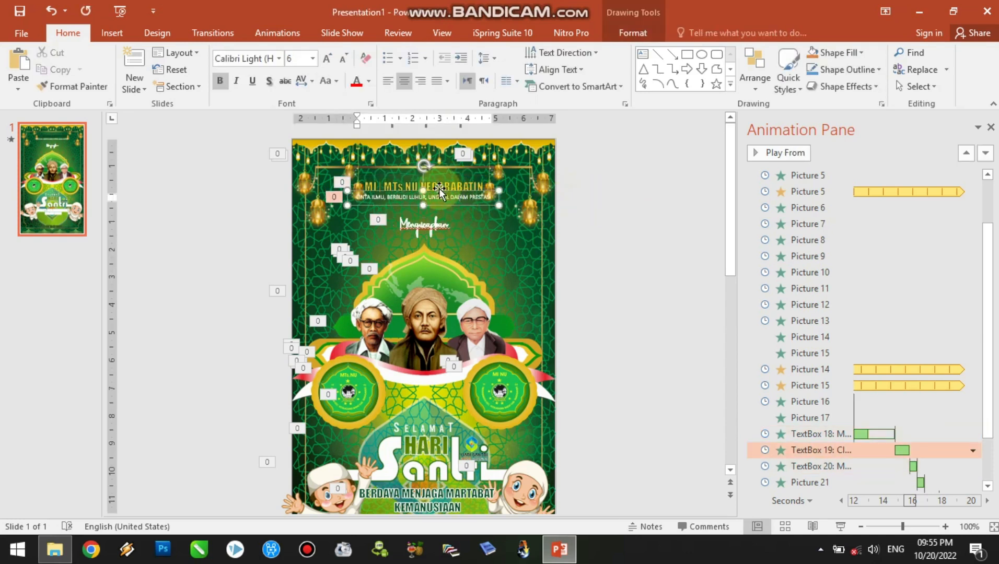
{"action": "left_click", "coordinate": [439, 184], "text": "shift"}
{"action": "key", "text": "Down"}
{"action": "key", "text": "Down"}
{"action": "key", "text": "Down"}
{"action": "key", "text": "Down"}
{"action": "key", "text": "Down"}
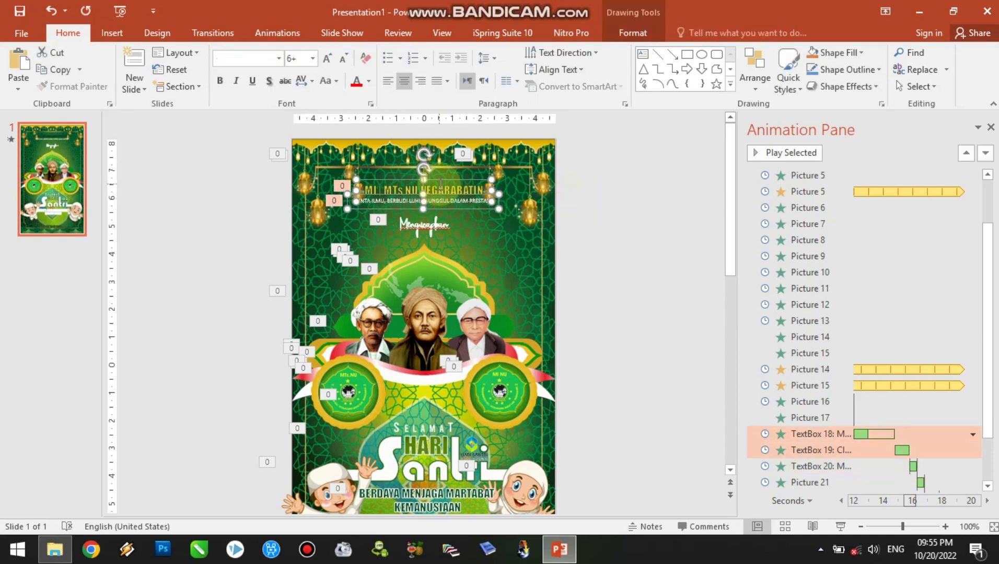
{"action": "key", "text": "Down"}
{"action": "key", "text": "Down"}
{"action": "key", "text": "Down"}
{"action": "key", "text": "Down"}
{"action": "key", "text": "Down"}
{"action": "key", "text": "Down"}
{"action": "key", "text": "Down"}
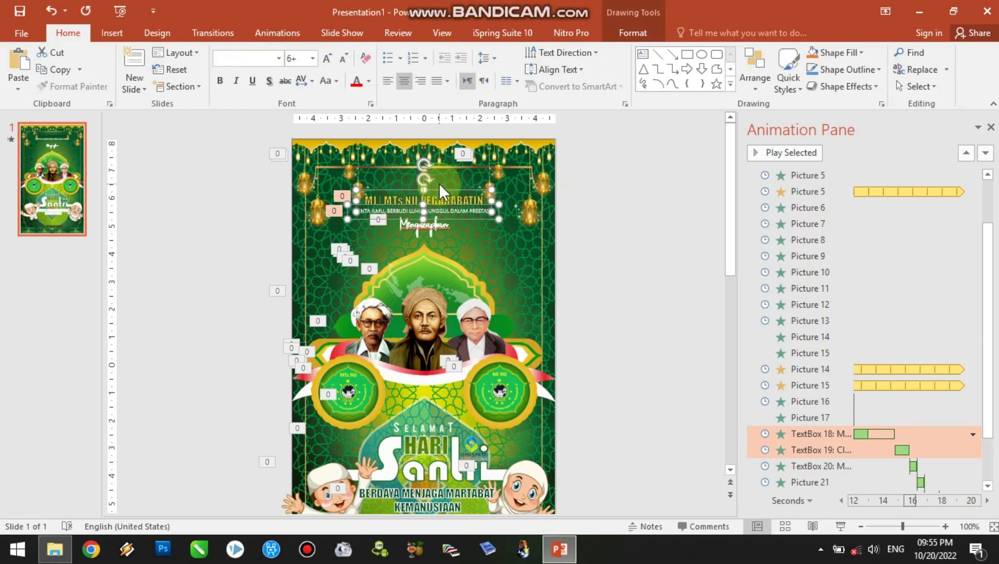
{"action": "key", "text": "Down"}
{"action": "key", "text": "Down"}
{"action": "key", "text": "Down"}
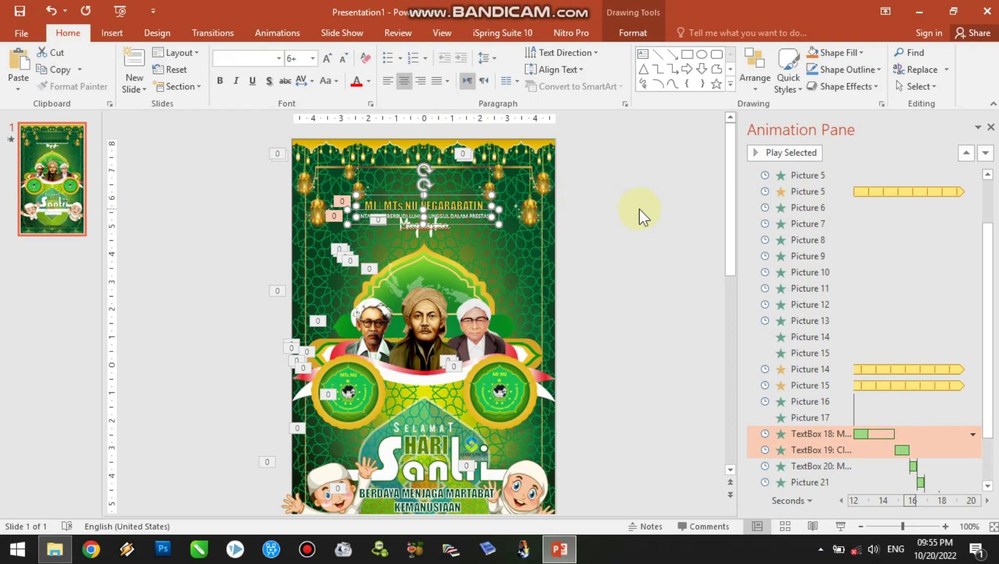
{"action": "key", "text": "Up"}
{"action": "key", "text": "Up"}
{"action": "key", "text": "Up"}
{"action": "key", "text": "Up"}
{"action": "key", "text": "Up"}
{"action": "key", "text": "Up"}
{"action": "key", "text": "Up"}
{"action": "key", "text": "Up"}
{"action": "key", "text": "Up"}
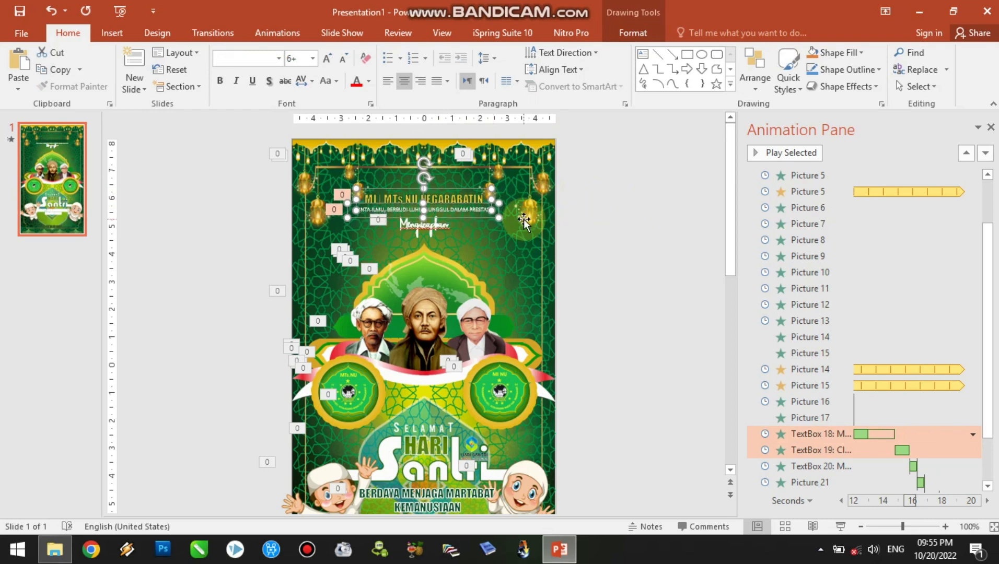
{"action": "key", "text": "Up"}
{"action": "key", "text": "Up"}
{"action": "key", "text": "Up"}
{"action": "key", "text": "Up"}
{"action": "key", "text": "Up"}
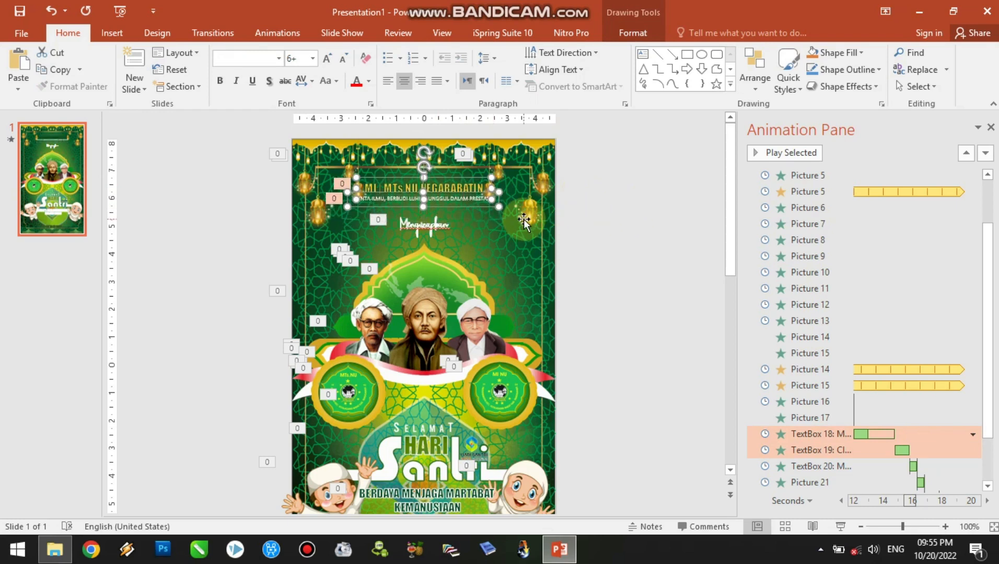
Step: Move the "Mengucapkan" text box up slightly, closer to the motto, and deselect it
{"action": "left_click", "coordinate": [422, 226]}
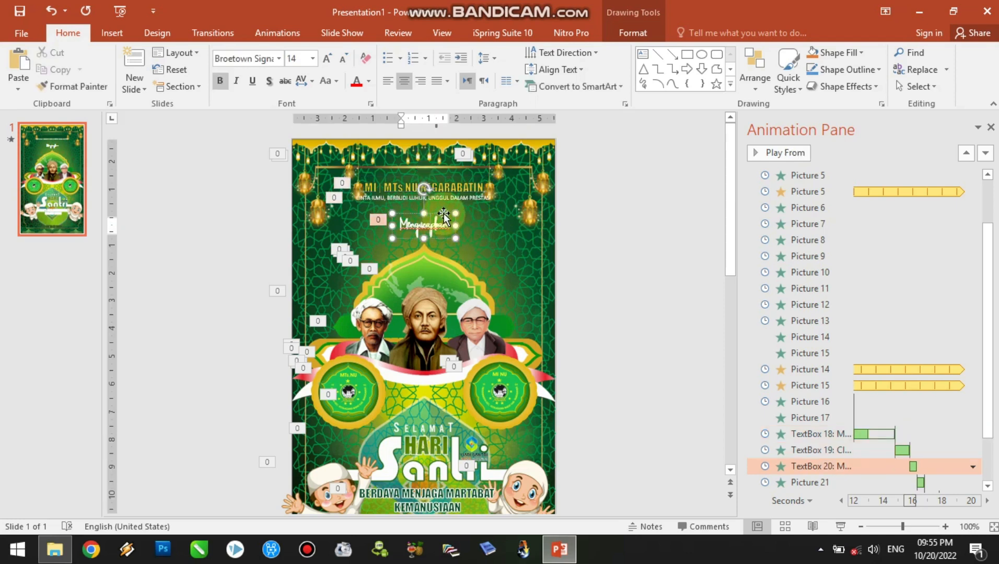
{"action": "left_click", "coordinate": [452, 233]}
{"action": "left_click_drag", "start_coordinate": [452, 233], "coordinate": [453, 227]}
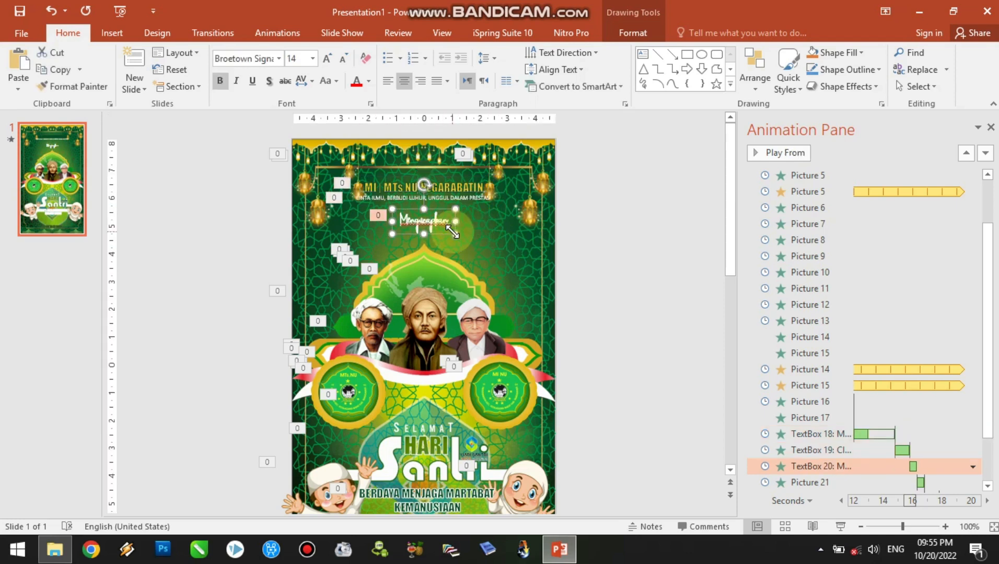
{"action": "left_click", "coordinate": [628, 274]}
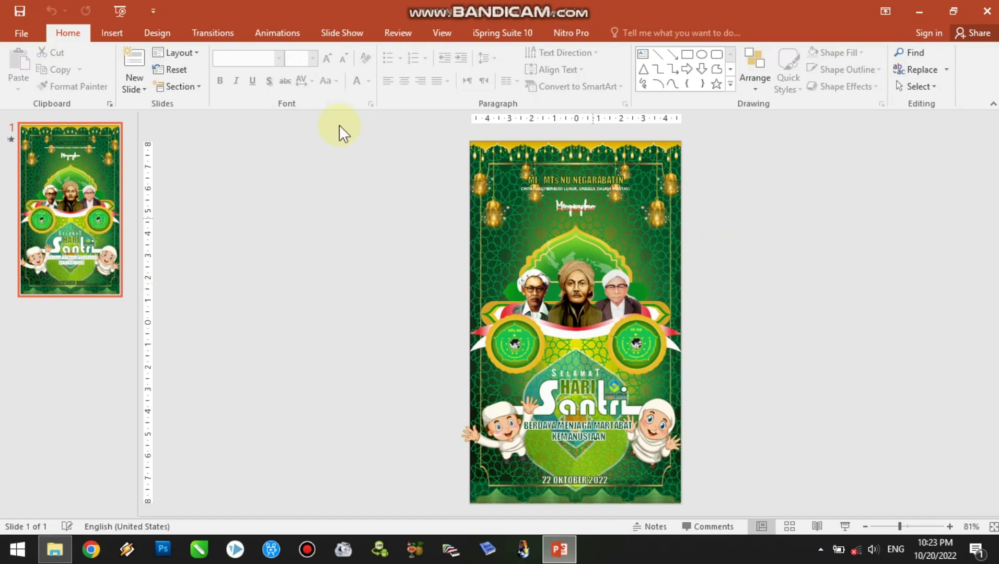
Step: Insert the audio file "lagu hari santri edited" from the ASET TWIBON folder onto the slide
{"action": "left_click", "coordinate": [123, 33]}
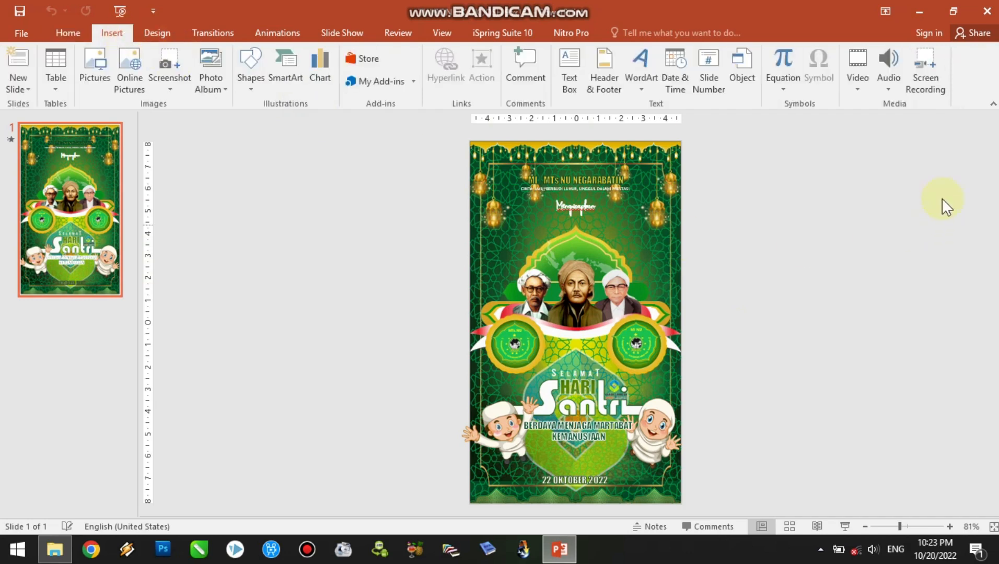
{"action": "left_click", "coordinate": [887, 87]}
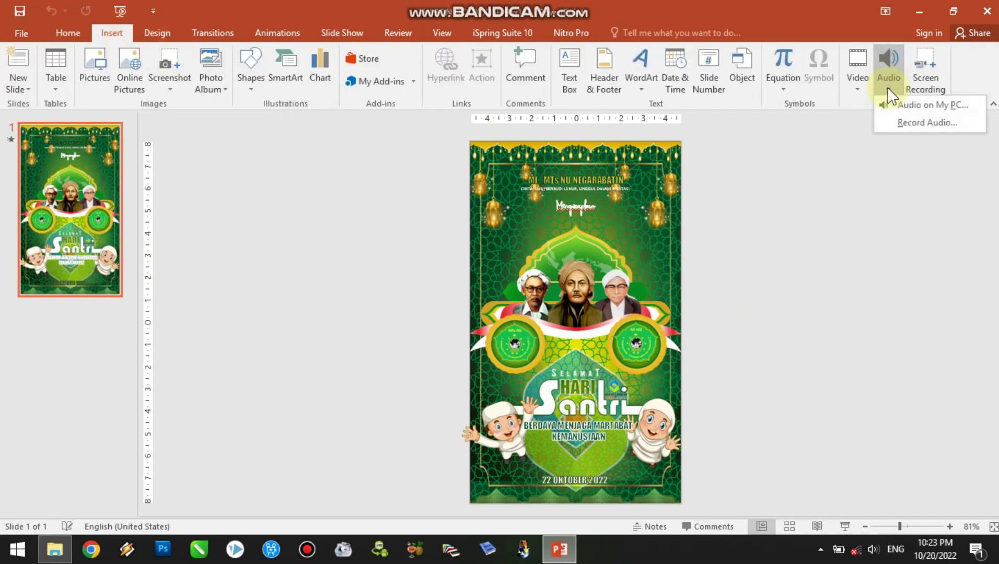
{"action": "left_click", "coordinate": [935, 106]}
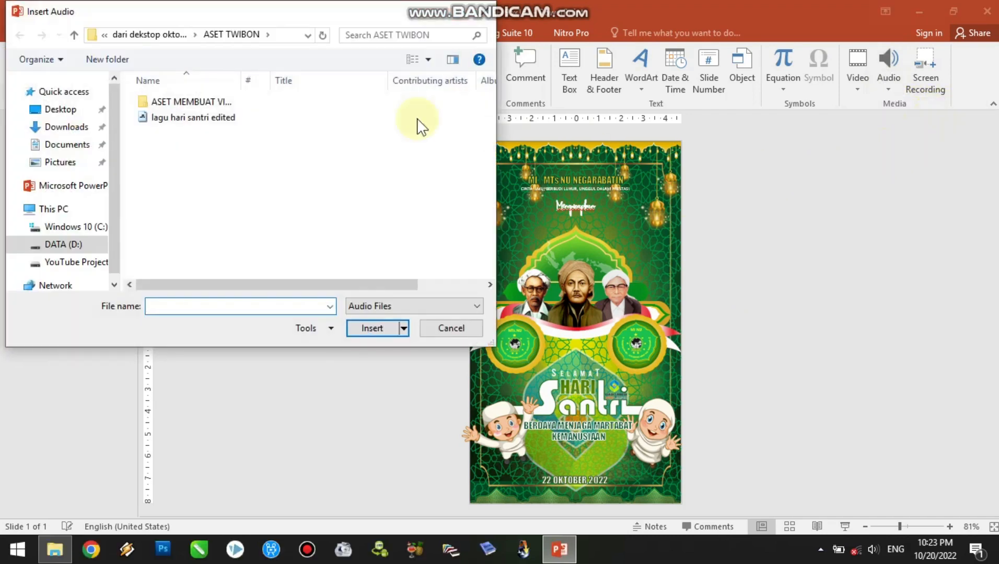
{"action": "left_click", "coordinate": [216, 123]}
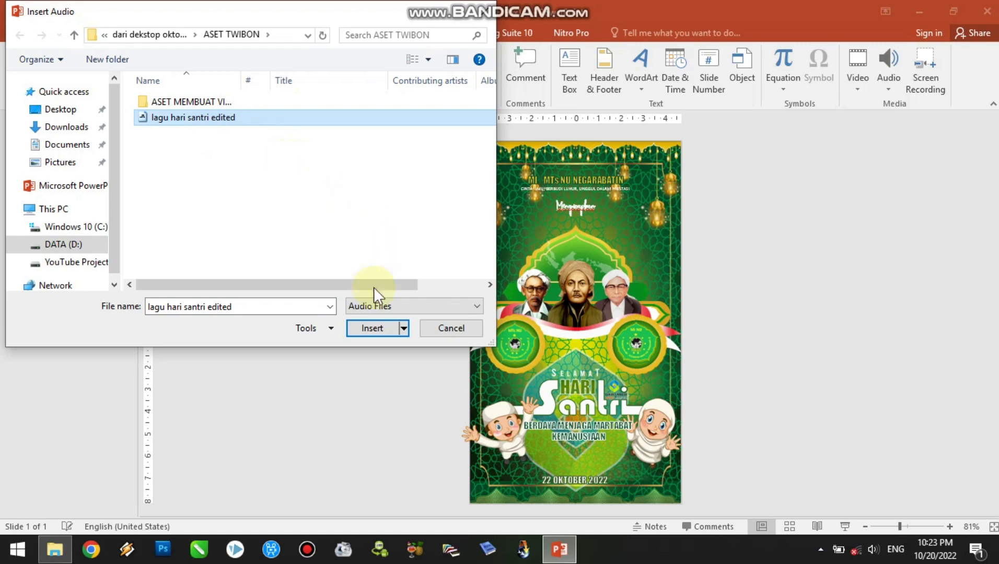
{"action": "left_click", "coordinate": [375, 331]}
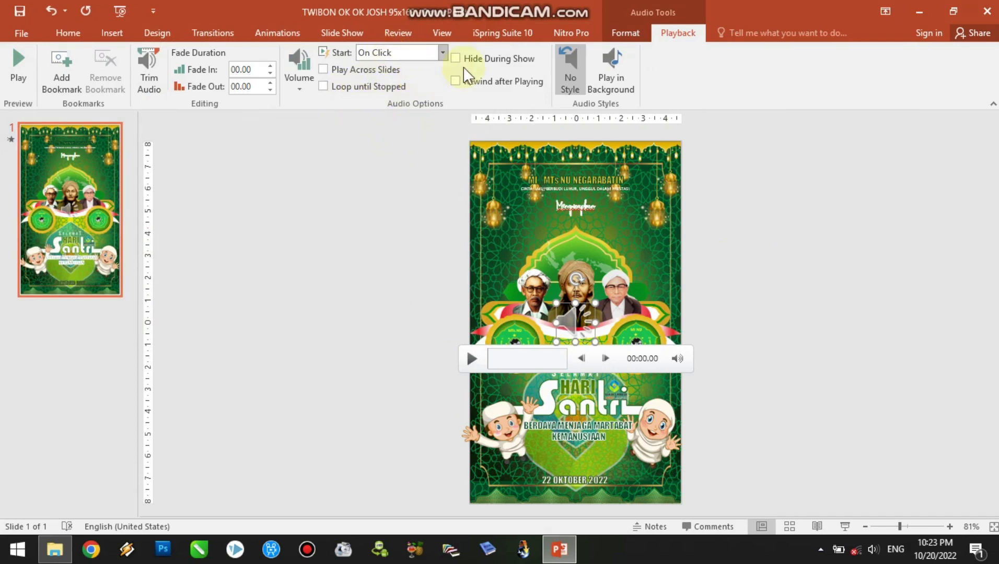
Step: Set the audio to start automatically and play in the background, and preview the slide show
{"action": "left_click", "coordinate": [443, 54]}
{"action": "left_click", "coordinate": [430, 74]}
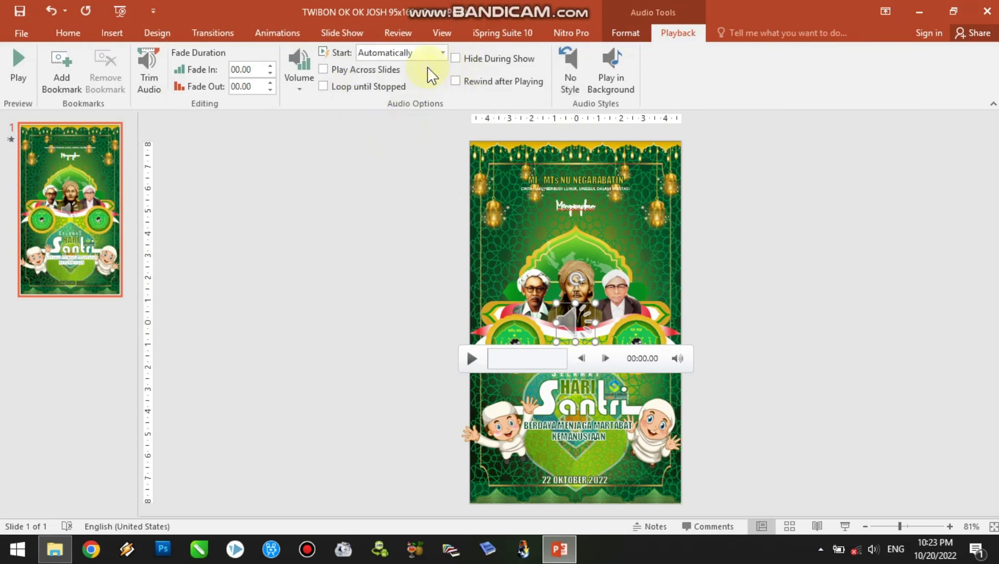
{"action": "left_click", "coordinate": [613, 83]}
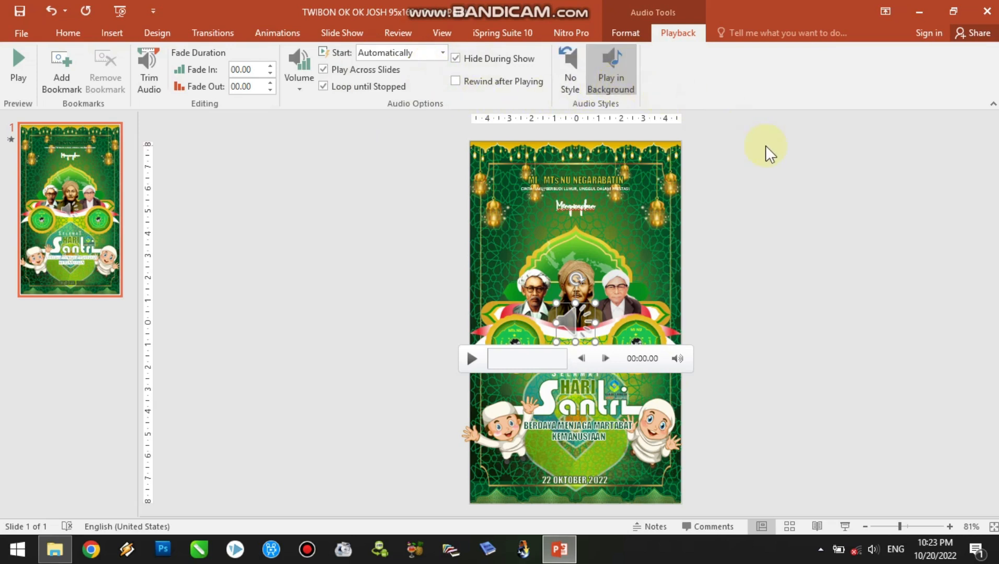
{"action": "left_click", "coordinate": [845, 527]}
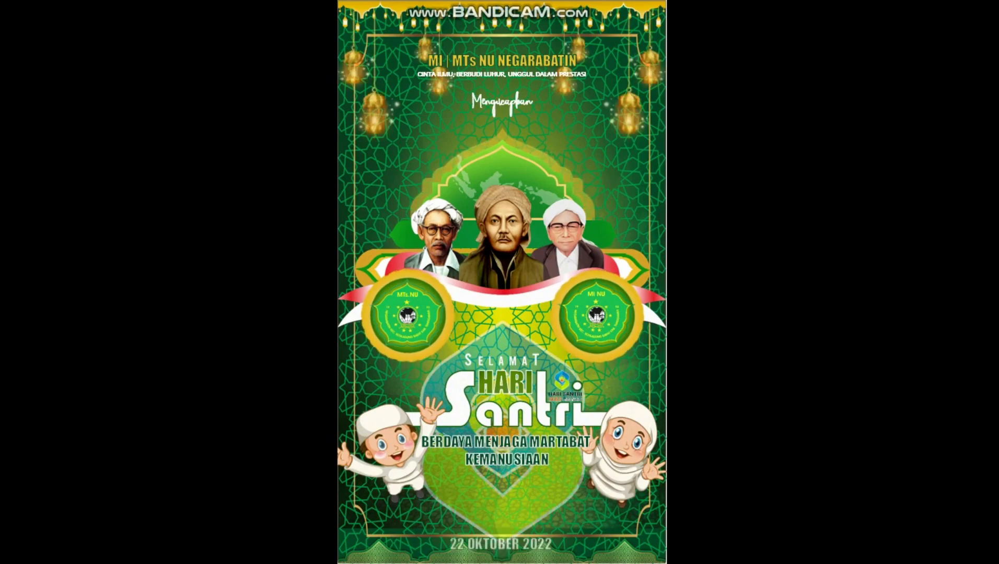
{"action": "key", "text": "Escape"}
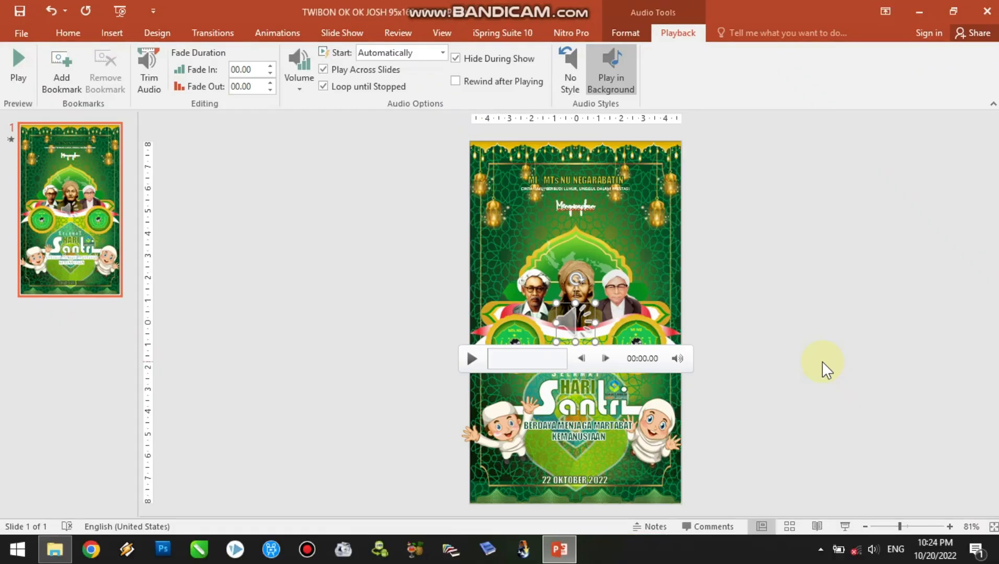
Step: Move the audio icon off the portraits into the empty area left of the slide and deselect it
{"action": "left_click", "coordinate": [826, 292]}
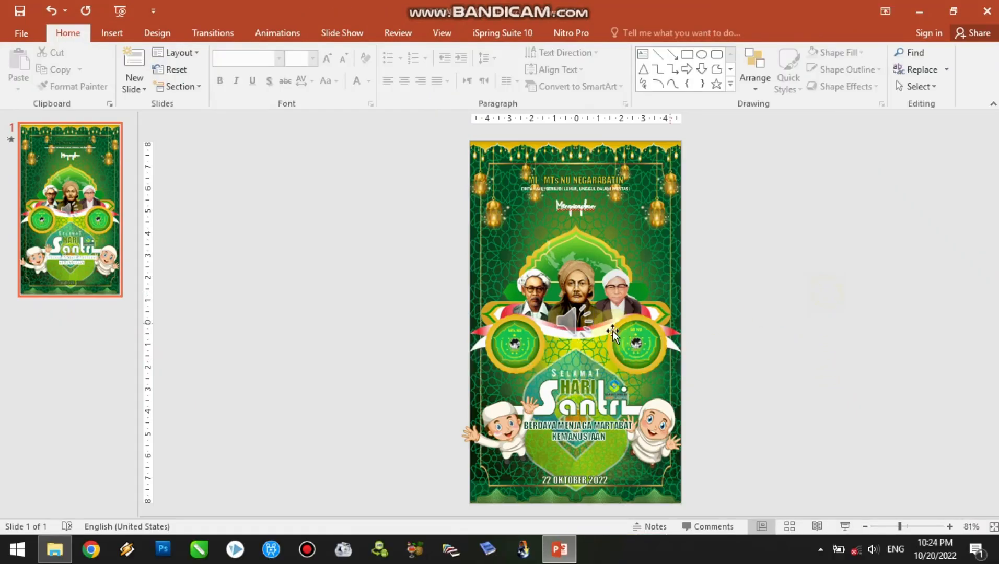
{"action": "left_click", "coordinate": [565, 320]}
{"action": "left_click_drag", "start_coordinate": [566, 320], "coordinate": [420, 290]}
{"action": "left_click", "coordinate": [789, 288]}
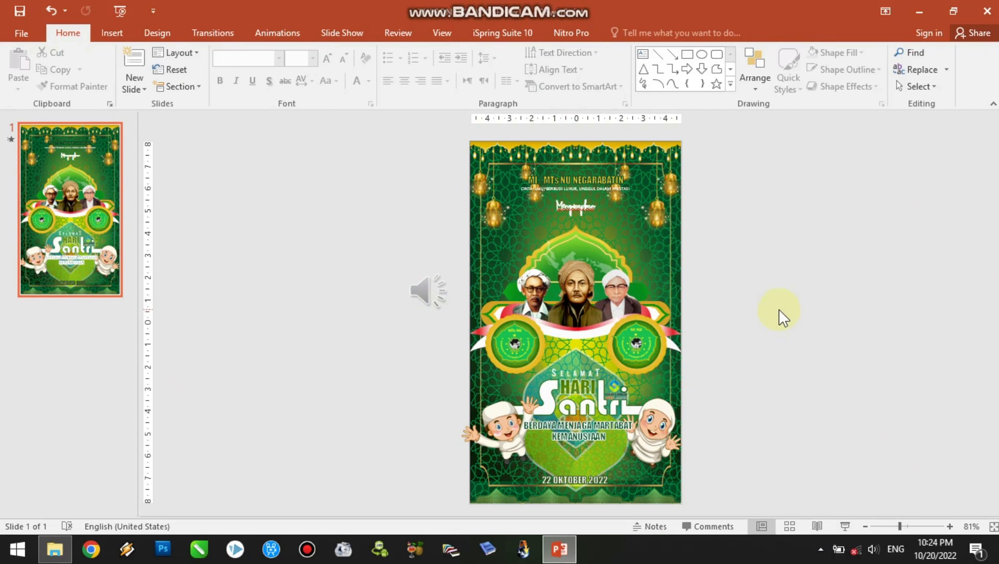
Step: Save the presentation with the added audio under its existing file name
{"action": "left_click", "coordinate": [29, 32]}
{"action": "left_click", "coordinate": [29, 33]}
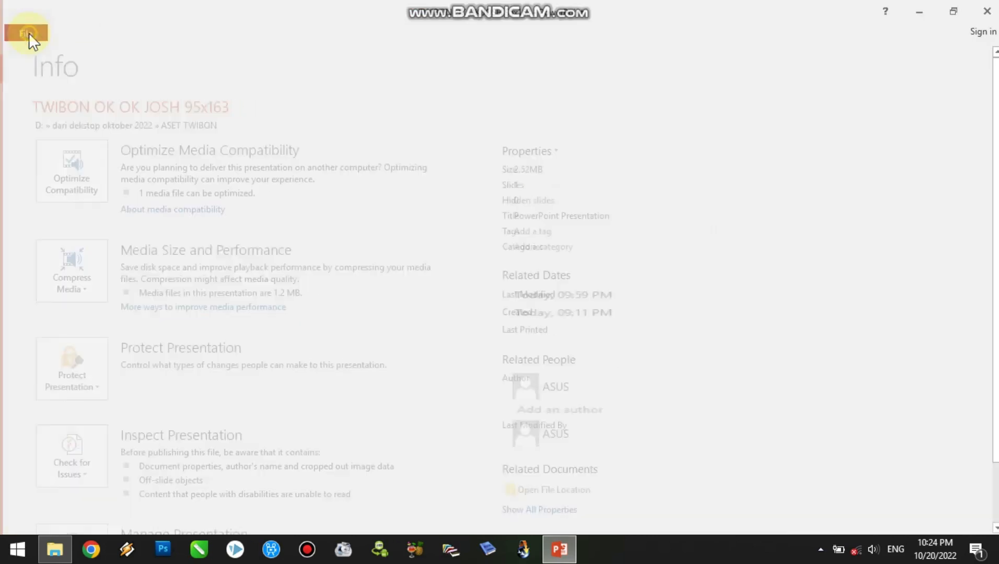
{"action": "left_click", "coordinate": [16, 15]}
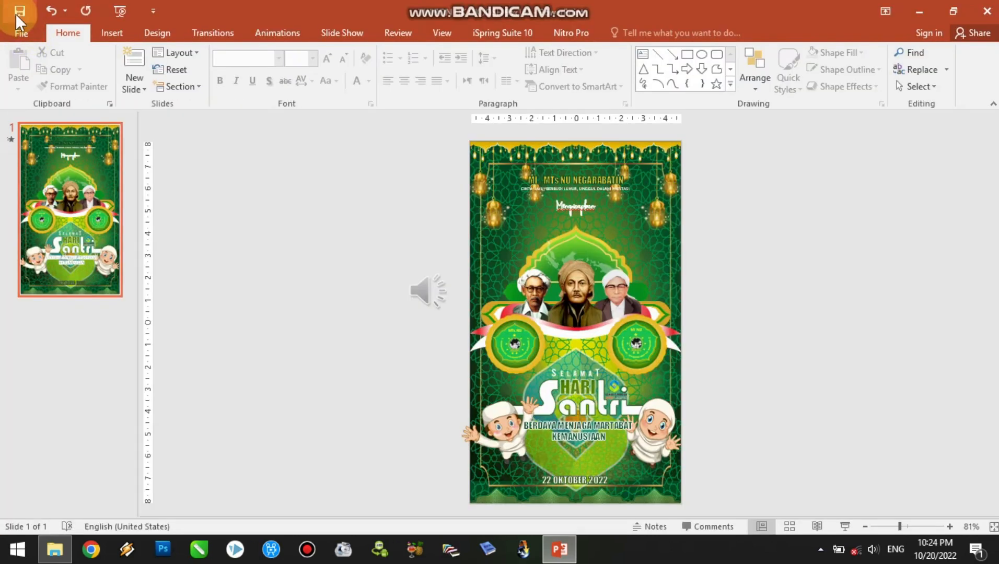
Step: Start exporting the presentation as a video in Presentation Quality, entering 8 for the seconds spent on each slide
{"action": "left_click", "coordinate": [23, 34]}
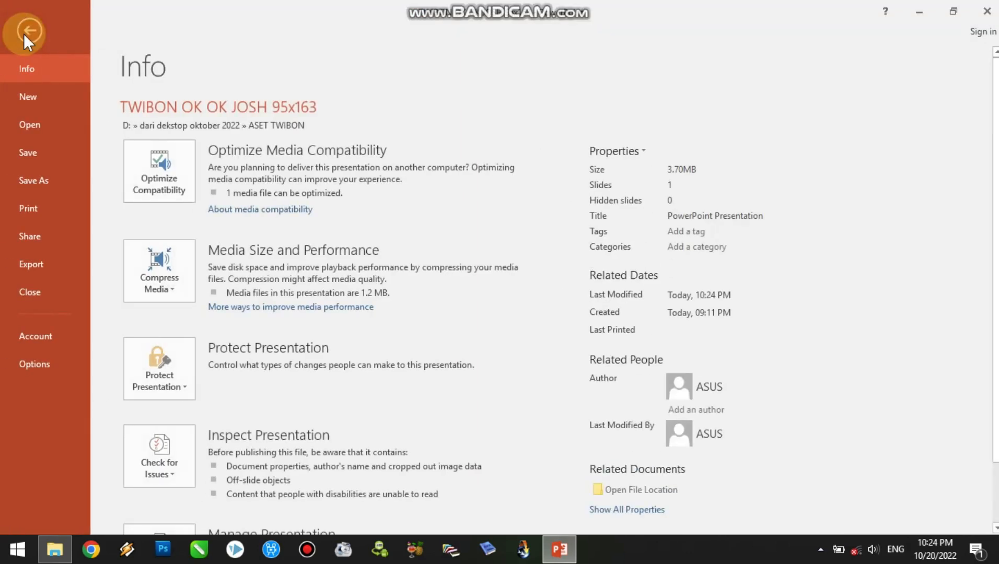
{"action": "left_click", "coordinate": [35, 259]}
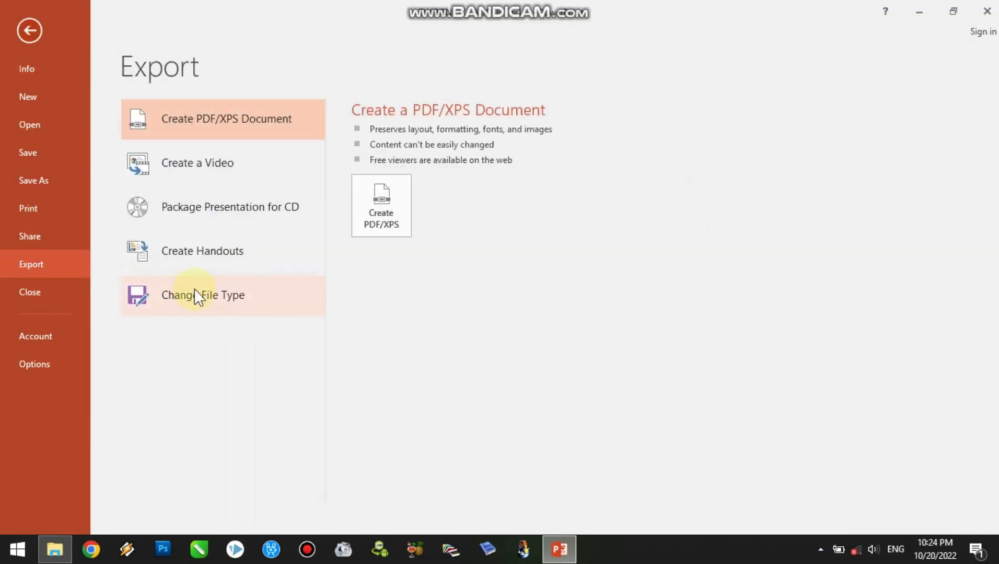
{"action": "left_click", "coordinate": [226, 164]}
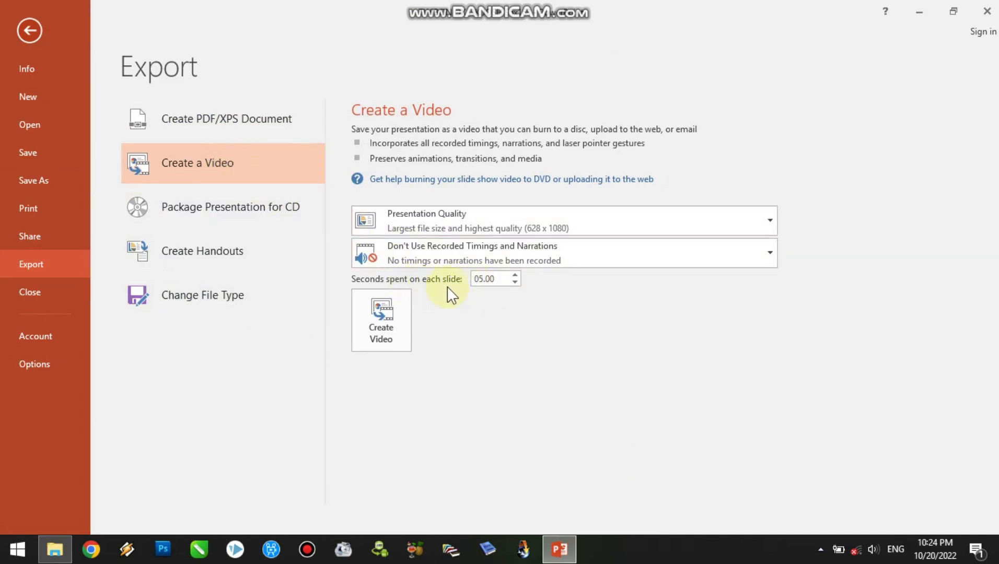
{"action": "left_click", "coordinate": [478, 278]}
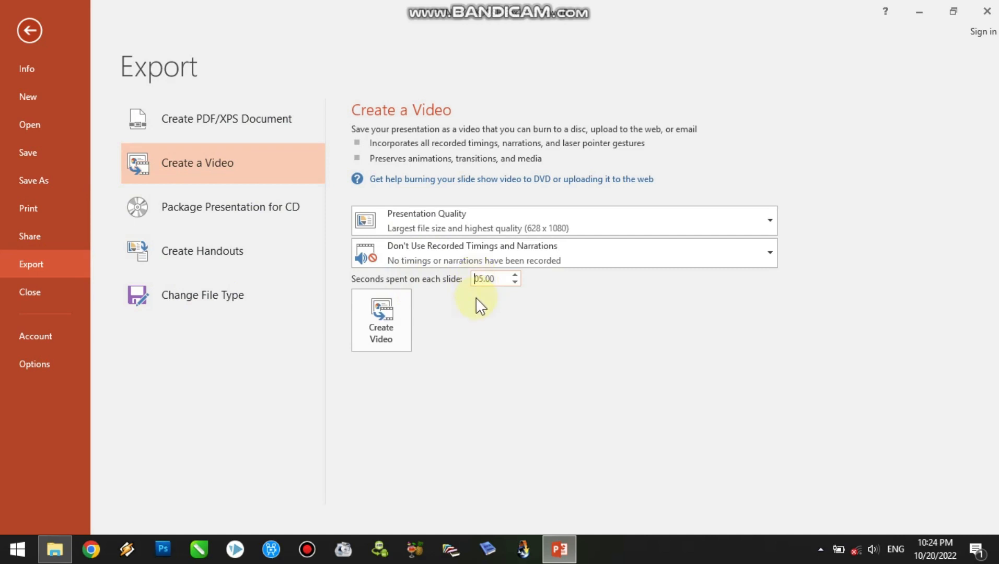
{"action": "type", "text": "8"}
{"action": "left_click", "coordinate": [395, 339]}
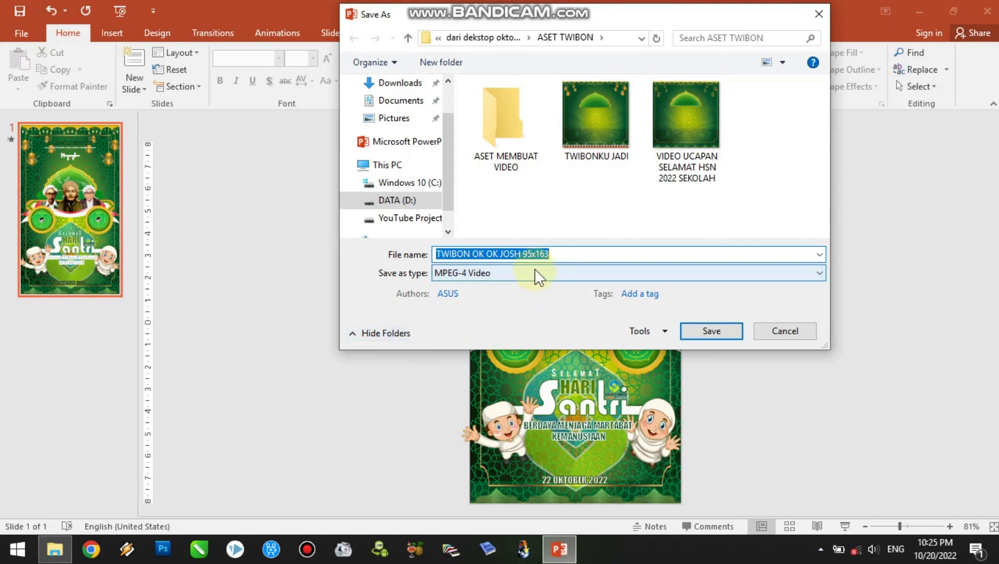
Step: Save the MPEG-4 video in the ASET TWIBON folder as "VIDEO JADI TWIBON OK OK JOSH 95x163"
{"action": "left_click", "coordinate": [449, 294]}
{"action": "type", "text": "t"}
{"action": "key", "text": "BackSpace"}
{"action": "type", "text": "VIDEO JA"}
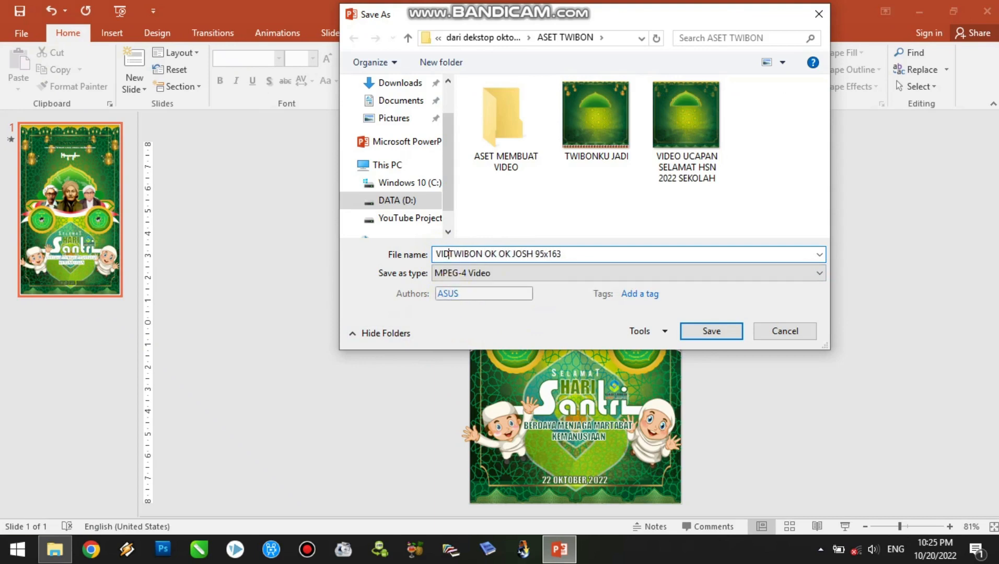
{"action": "type", "text": "DI"}
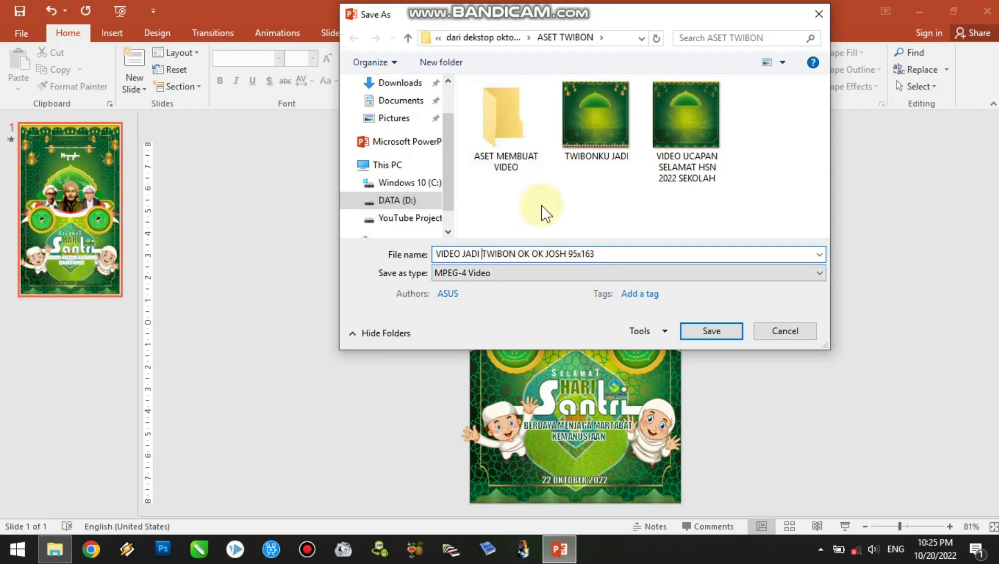
{"action": "left_click", "coordinate": [699, 331]}
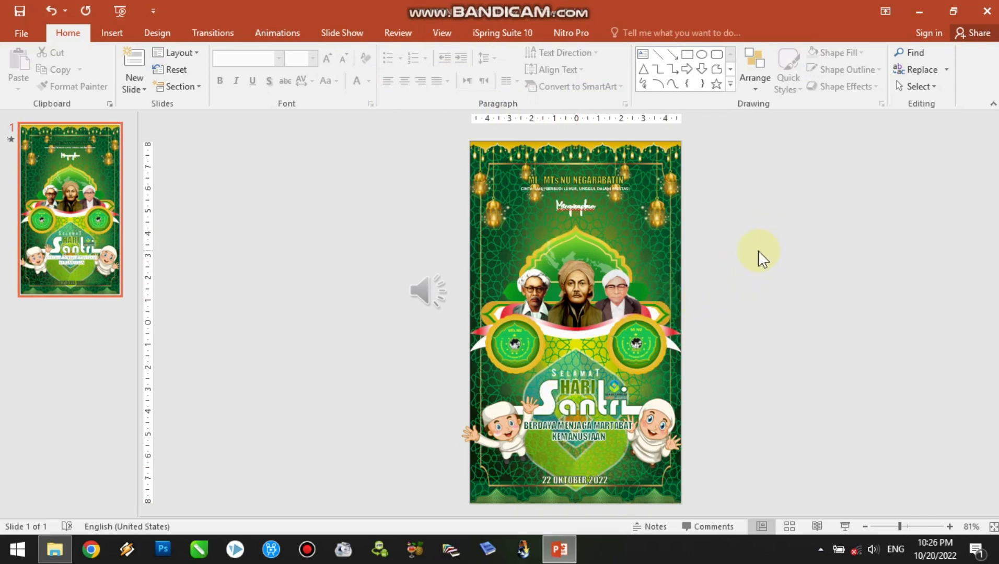
Step: Close the presentation and play the exported "VIDEO JADI TWIBON OK OK JOSH 95x163" from the ASET TWIBON folder in Movies & TV
{"action": "left_click", "coordinate": [992, 13]}
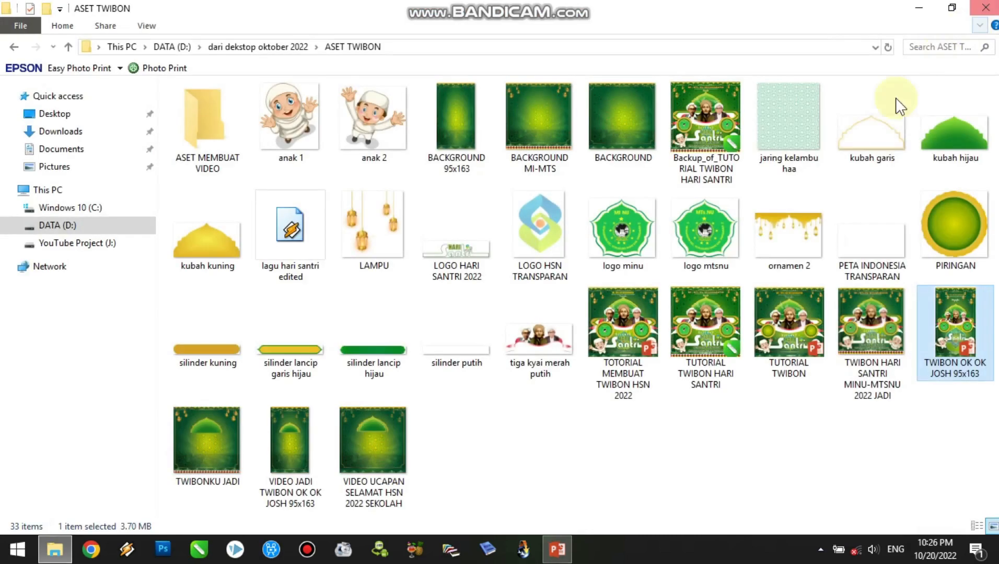
{"action": "left_click", "coordinate": [680, 452]}
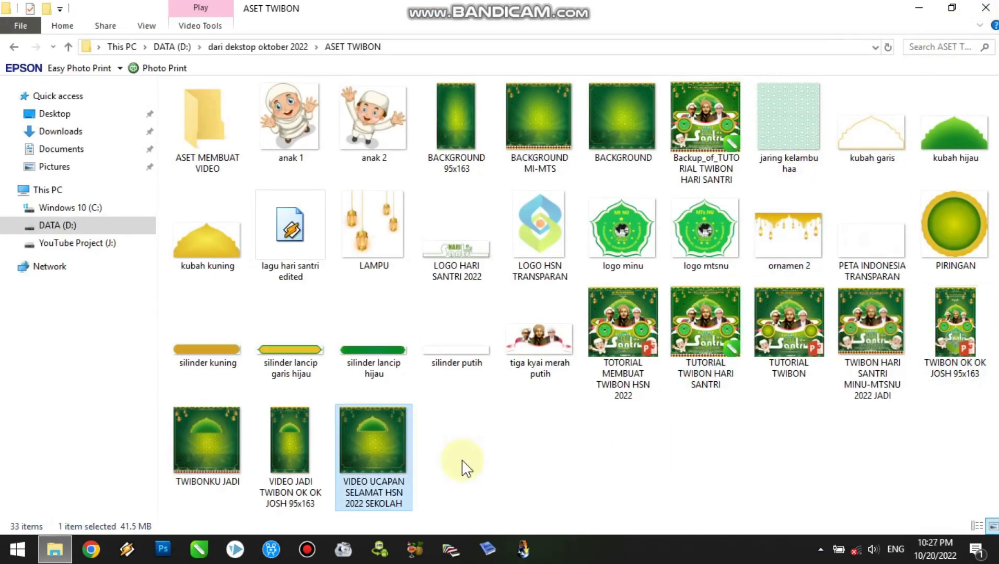
{"action": "left_click", "coordinate": [295, 485]}
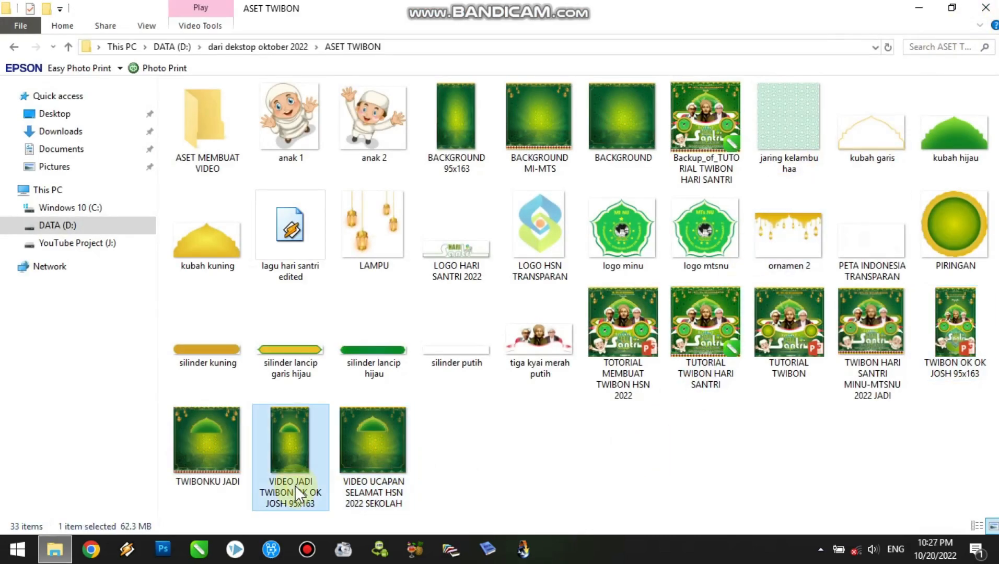
{"action": "double_click", "coordinate": [283, 437]}
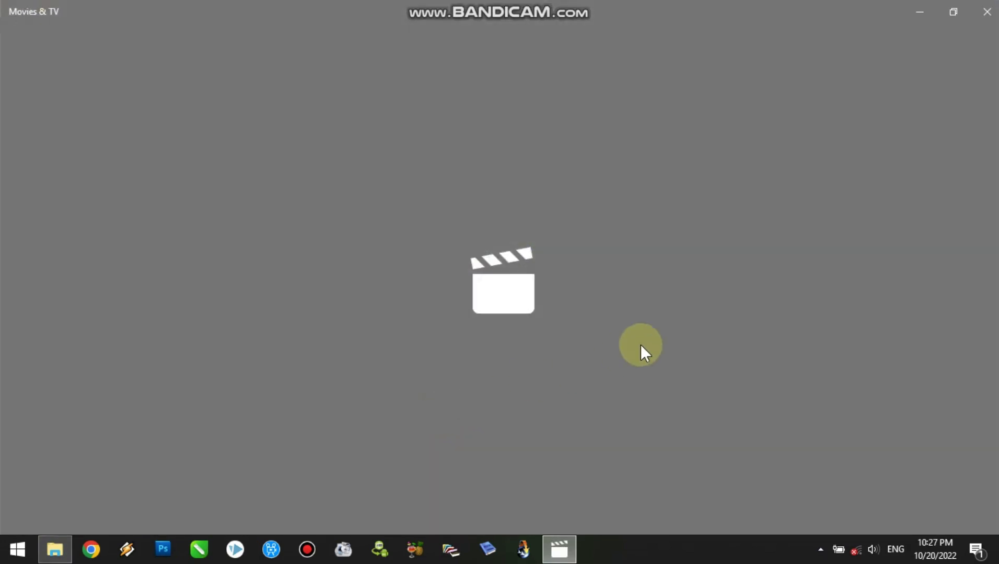